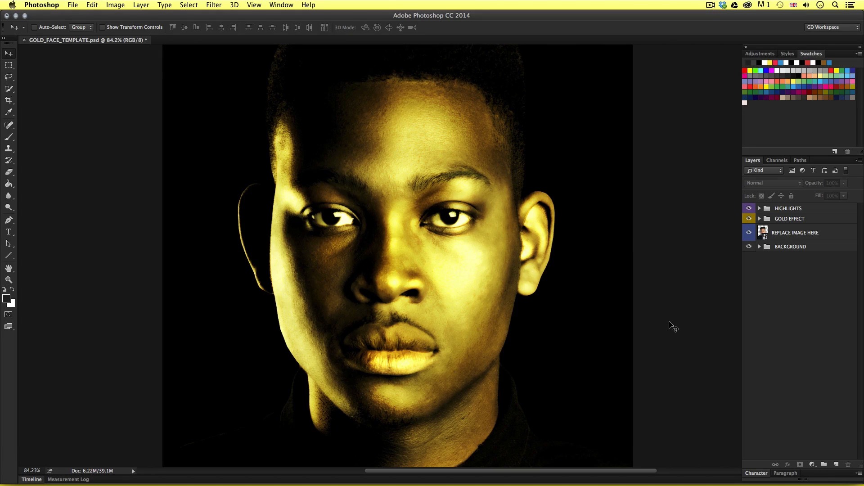
# Compare the portrait with and without the GOLD EFFECT and HIGHLIGHTS groups by toggling their visibility, leaving both visible.
pyautogui.click(749, 219)
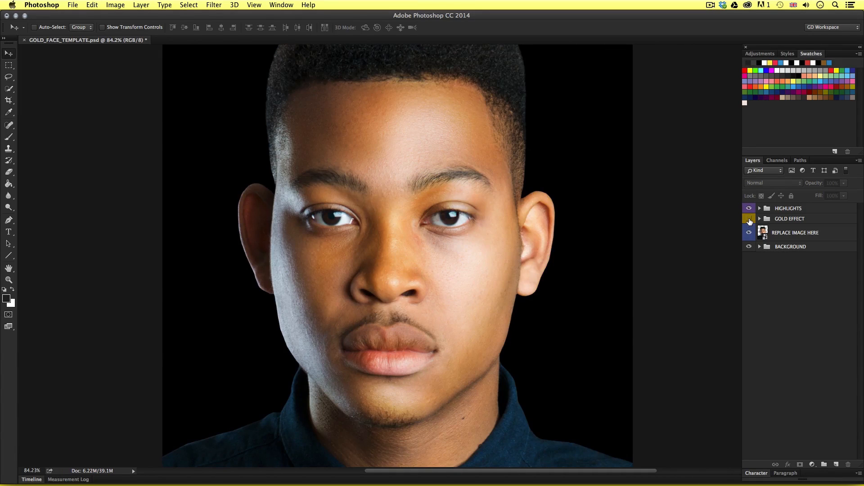
pyautogui.click(750, 219)
pyautogui.click(750, 219)
pyautogui.click(750, 219)
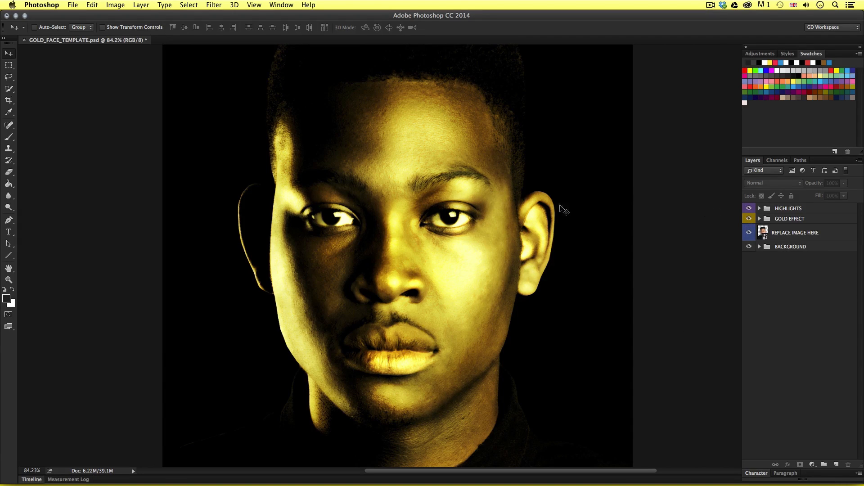
pyautogui.click(749, 218)
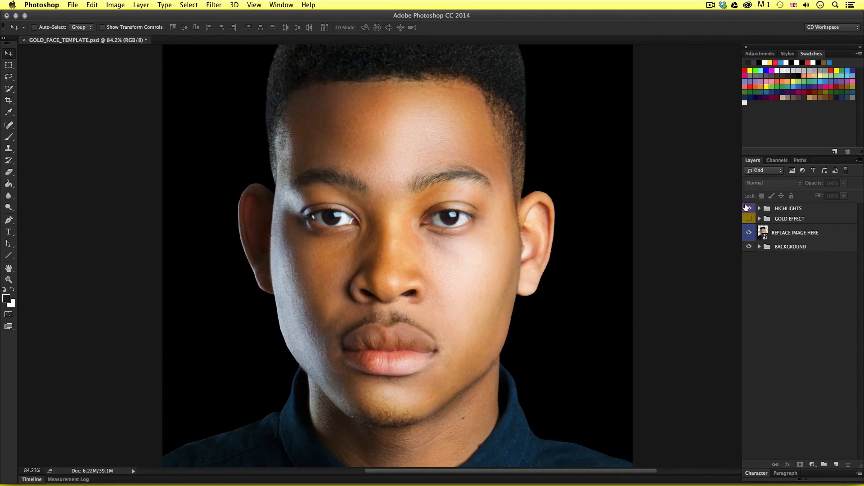
pyautogui.click(749, 208)
pyautogui.click(750, 208)
pyautogui.click(749, 219)
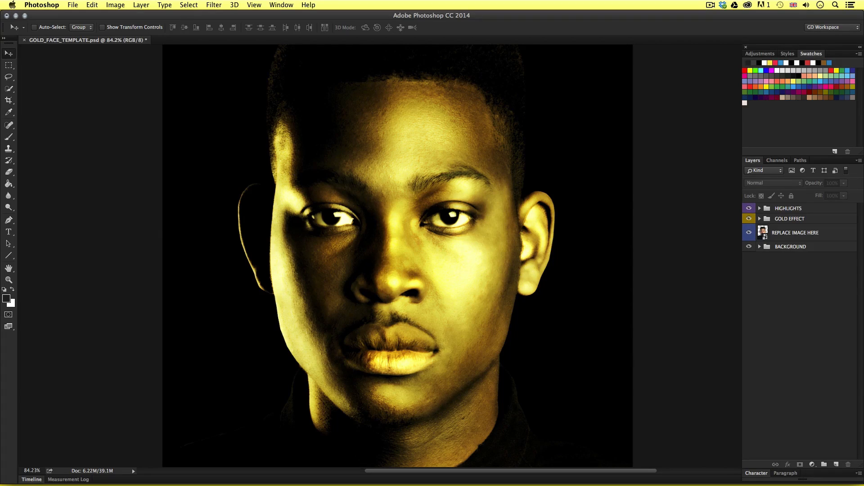
pyautogui.hotkey('shift', 'Tab')
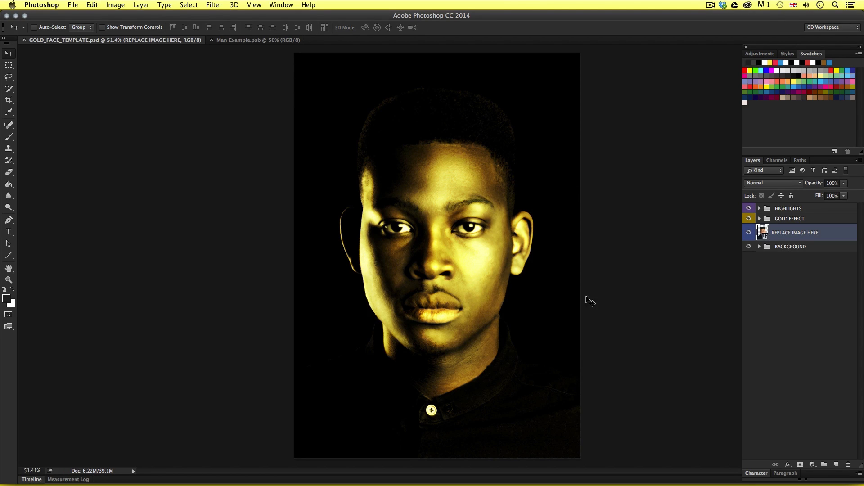
# Open the contents of the REPLACE IMAGE HERE smart object for editing.
pyautogui.click(813, 260)
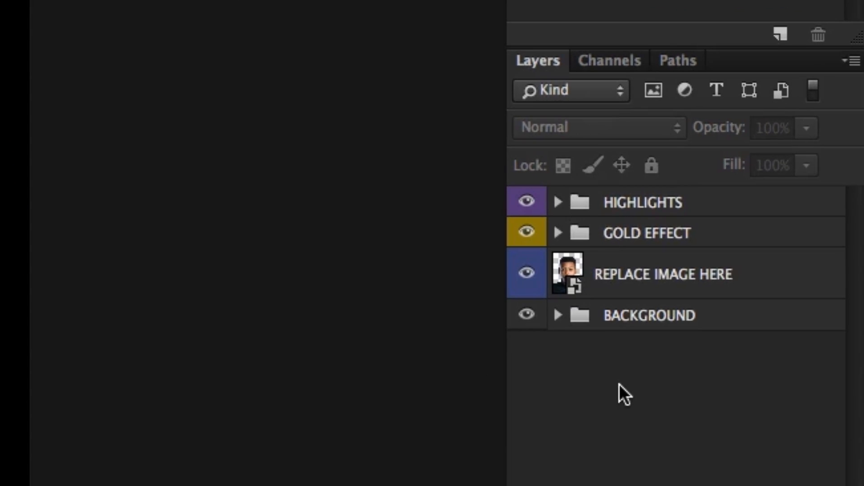
pyautogui.click(760, 284)
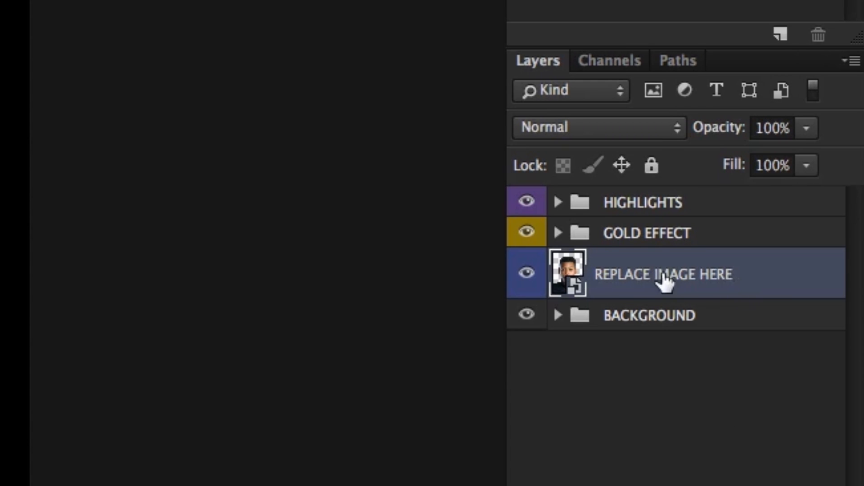
pyautogui.click(725, 345)
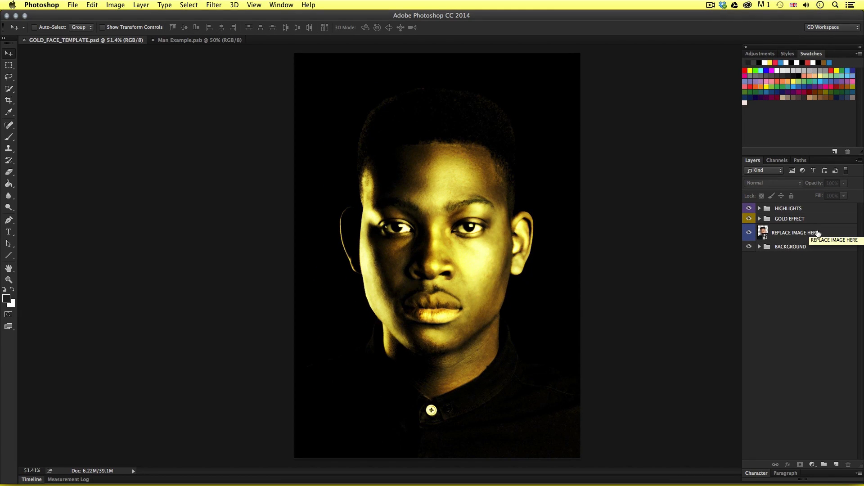
pyautogui.click(762, 232)
pyautogui.doubleClick(763, 232)
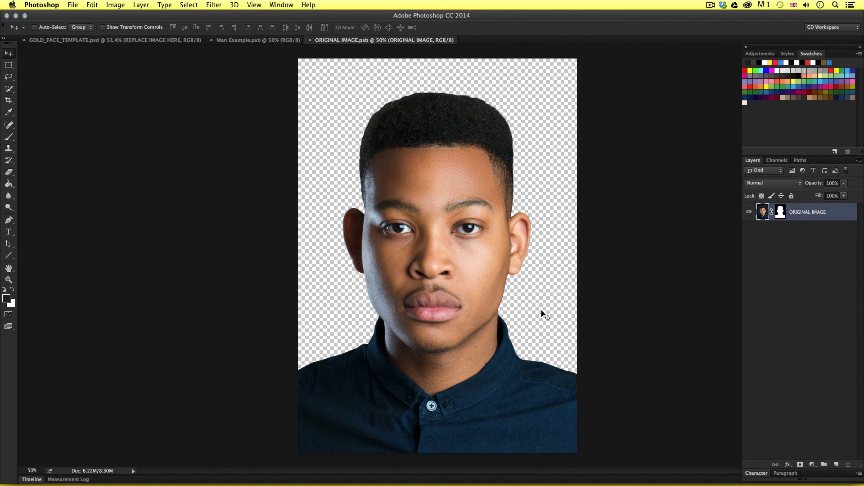
# Disable the ORIGINAL IMAGE layer's mask to view the photo's original background, and re-enable the mask.
pyautogui.click(775, 242)
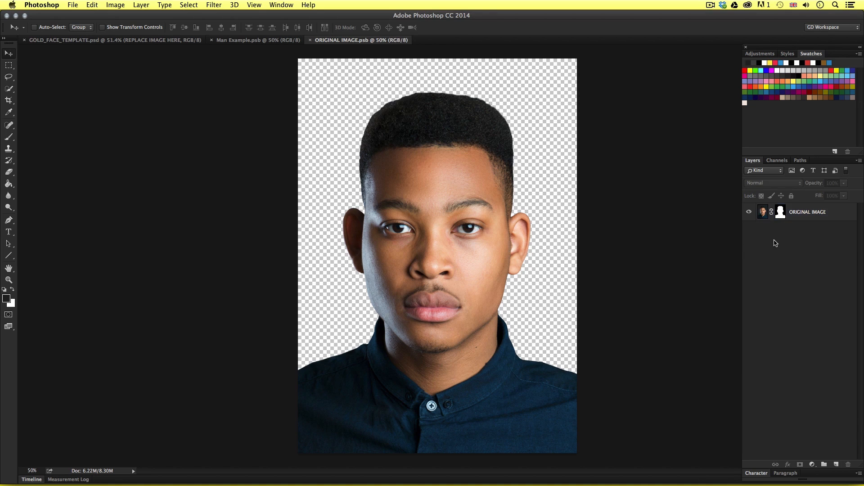
pyautogui.click(781, 218)
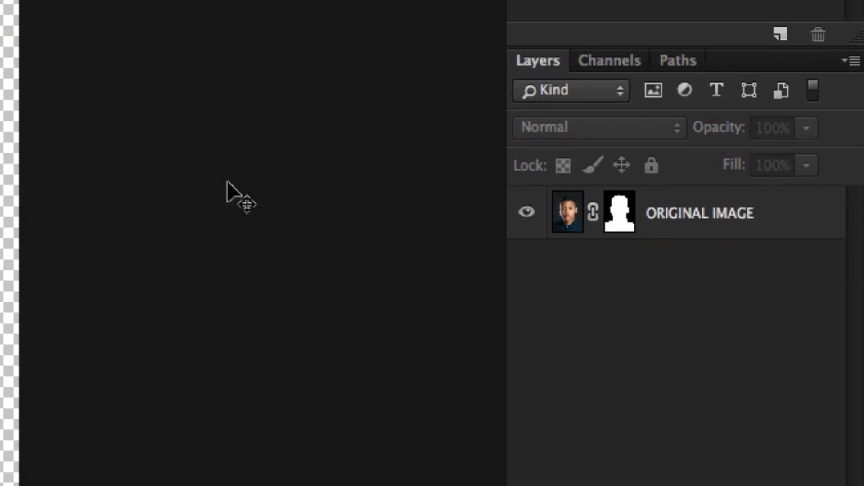
pyautogui.rightClick(621, 215)
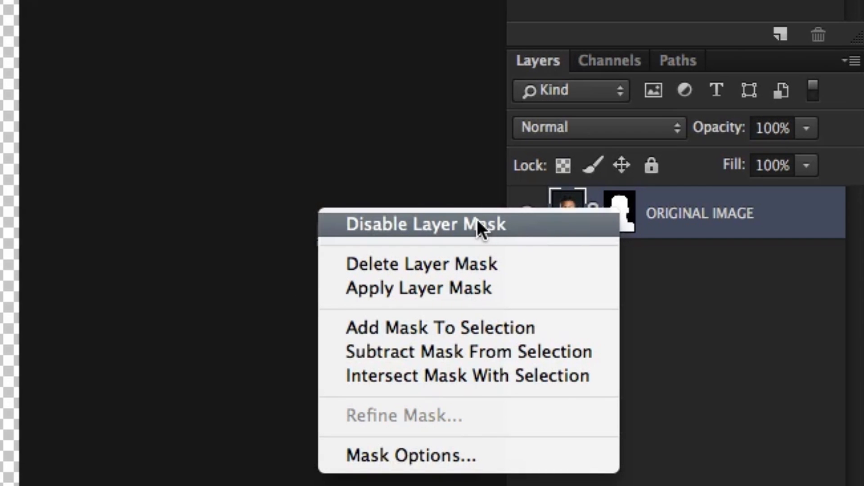
pyautogui.click(506, 221)
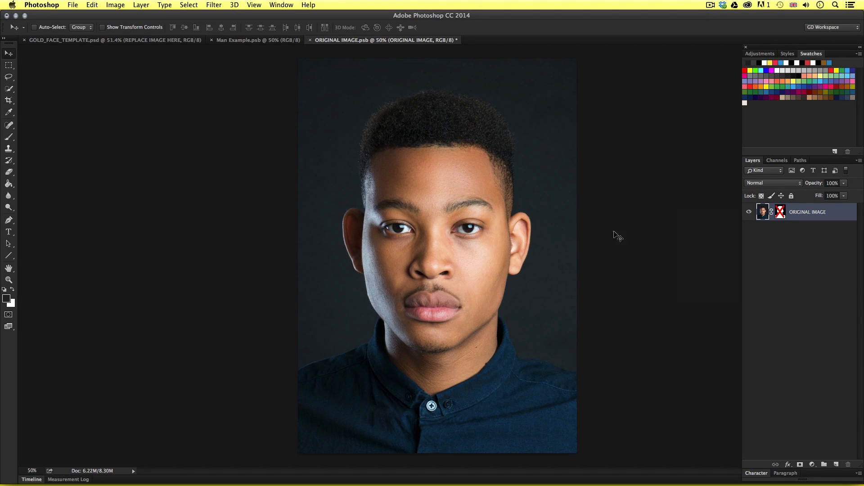
pyautogui.keyDown('shift'); pyautogui.click(780, 212); pyautogui.keyUp('shift')
pyautogui.press('x')
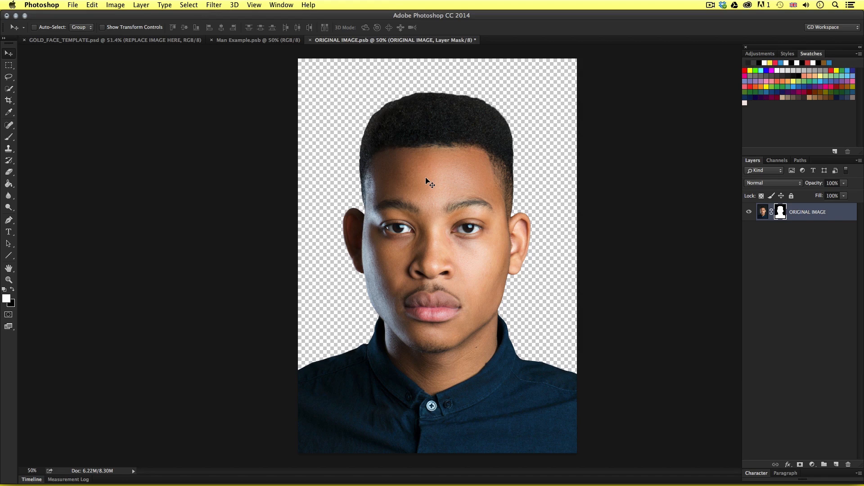
# Close ORIGINAL IMAGE.psb with its changes saved and deselect all layers in the template.
pyautogui.press('super+w')
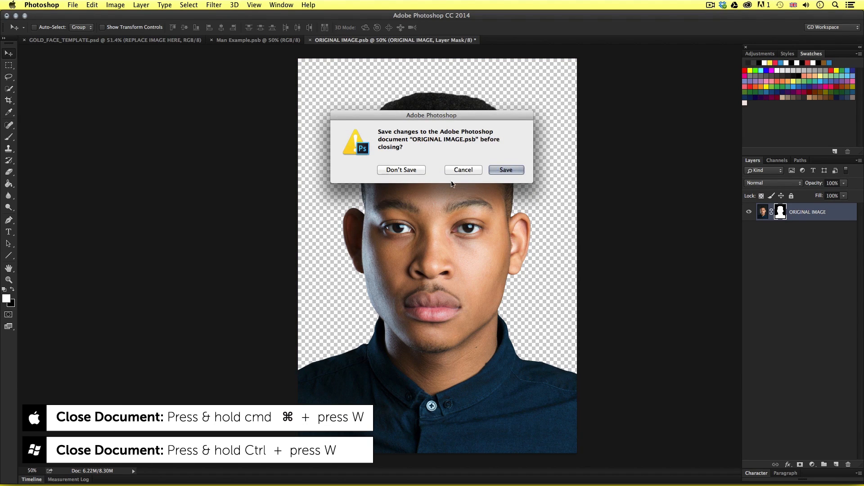
pyautogui.click(510, 171)
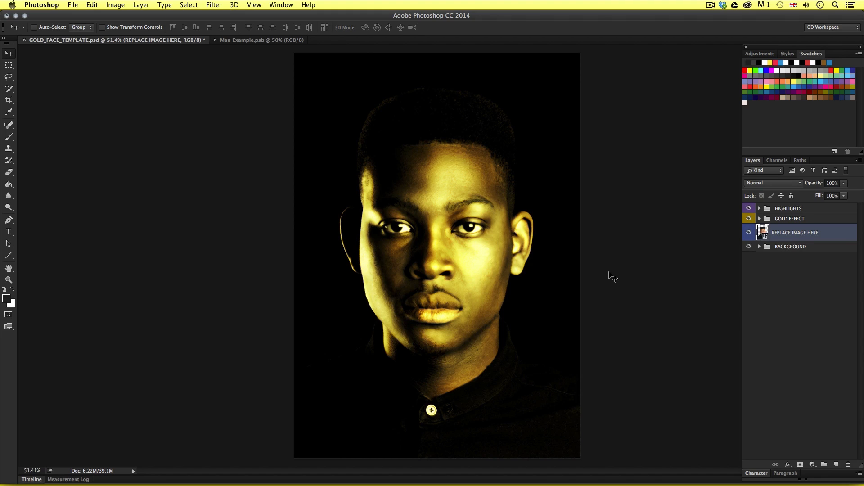
pyautogui.click(796, 277)
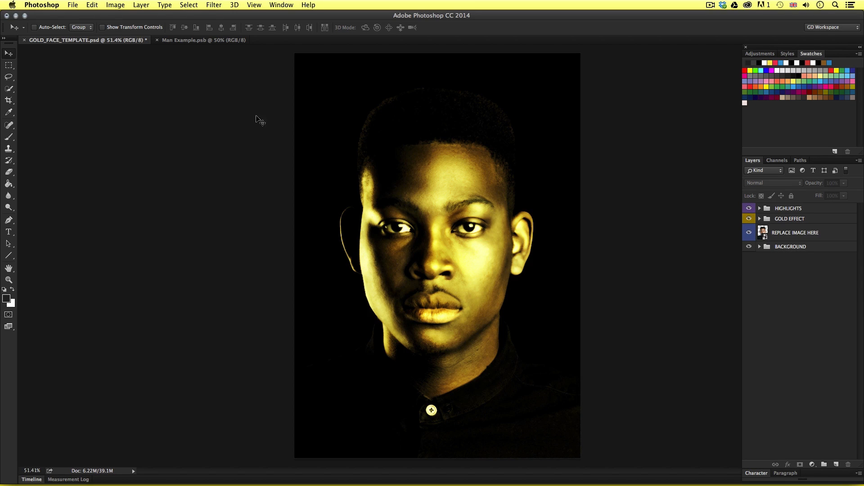
# Look at the Man Example.psb portrait, and reopen the template's REPLACE IMAGE HERE smart object contents.
pyautogui.click(189, 41)
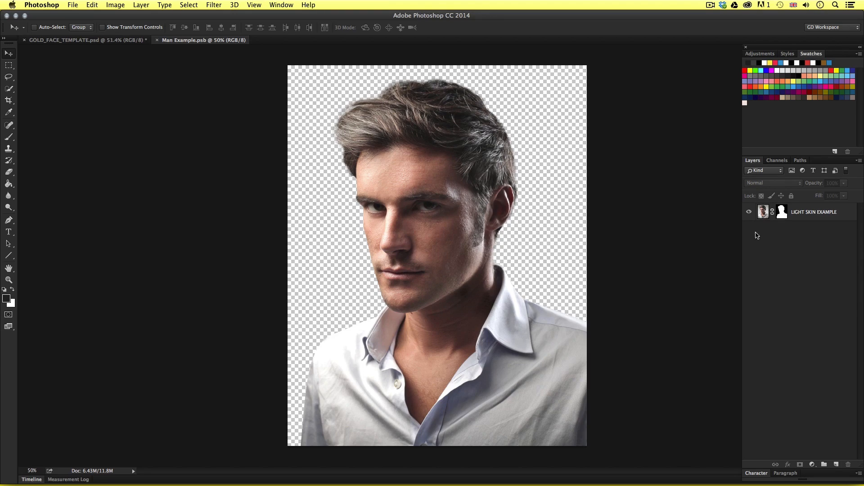
pyautogui.click(118, 41)
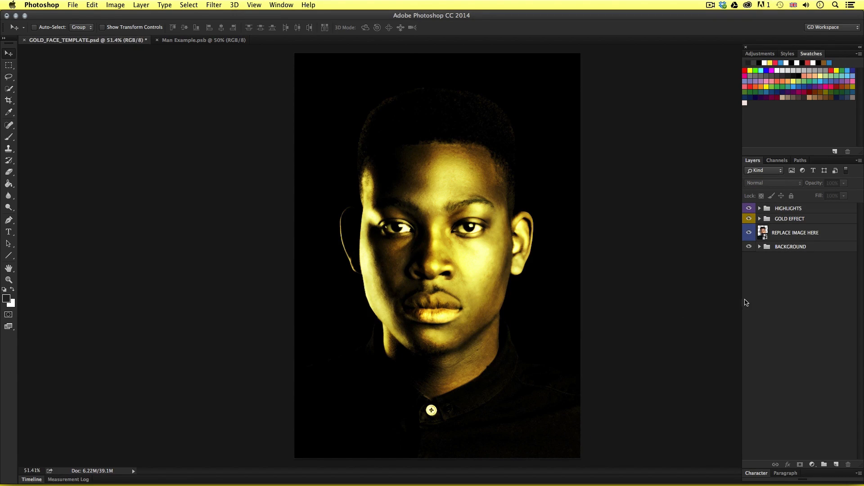
pyautogui.doubleClick(763, 232)
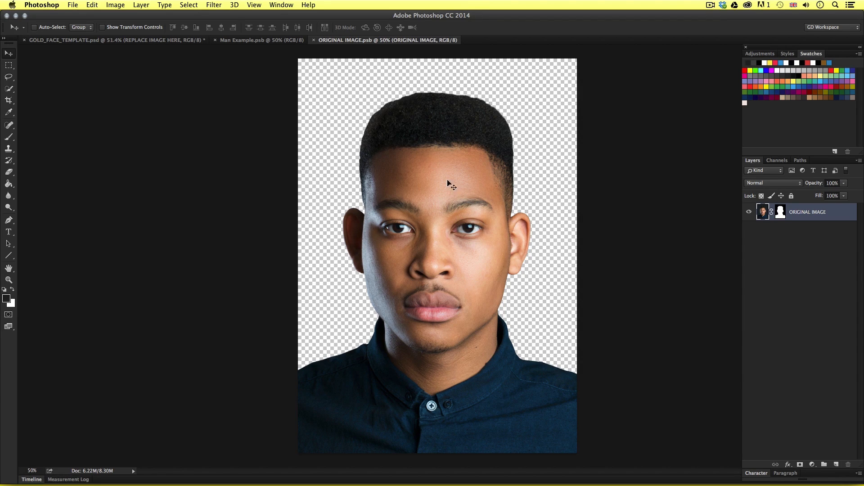
# Copy the LIGHT SKIN EXAMPLE layer from Man Example.psb into ORIGINAL IMAGE.psb, positioning it over the original portrait.
pyautogui.click(265, 41)
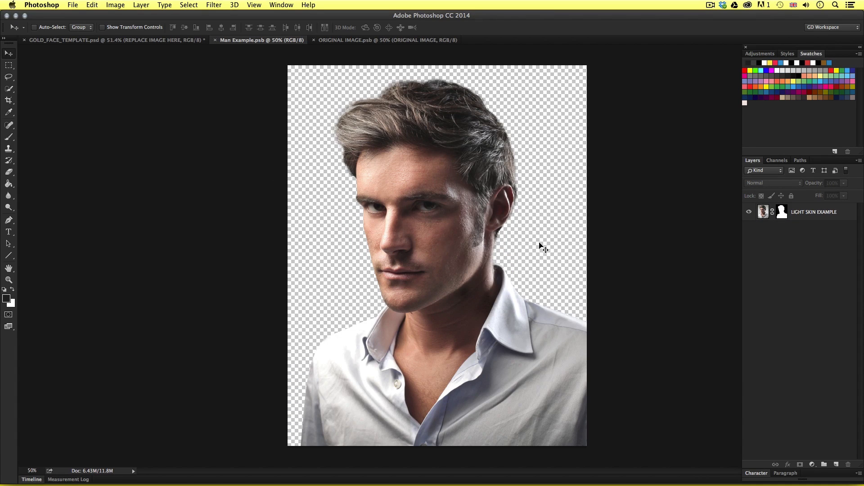
pyautogui.click(413, 179)
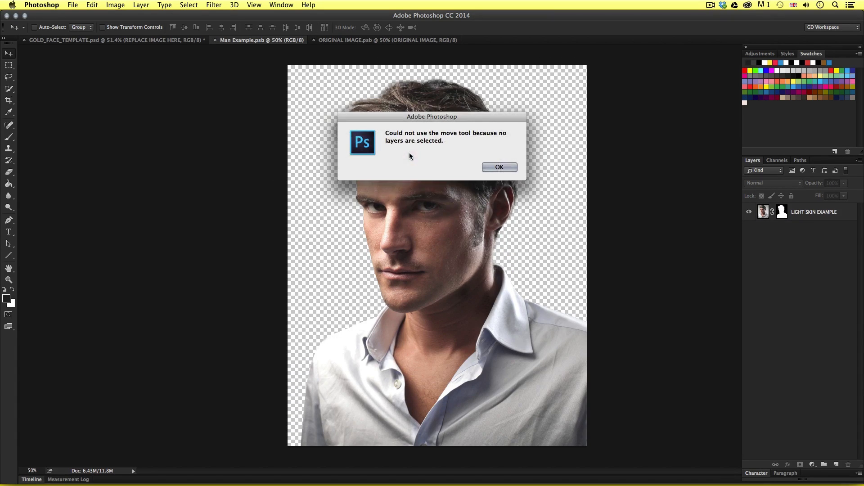
pyautogui.click(501, 166)
pyautogui.click(762, 211)
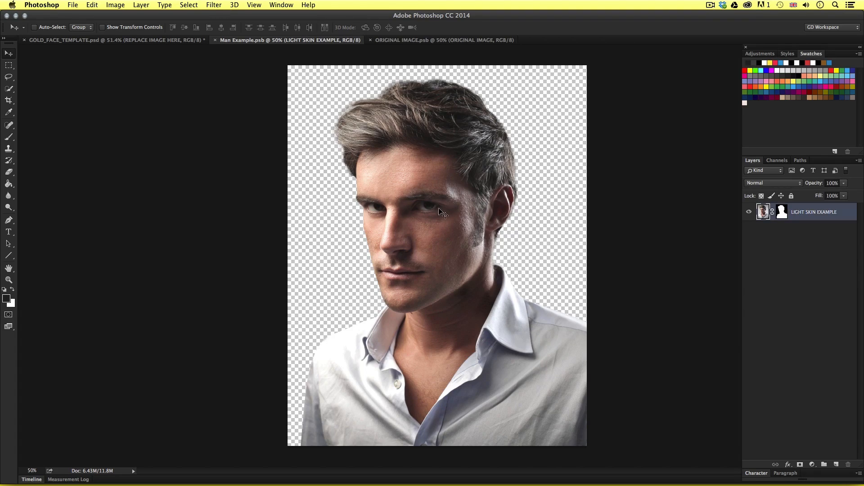
pyautogui.moveTo(392, 212); pyautogui.dragTo(471, 278)
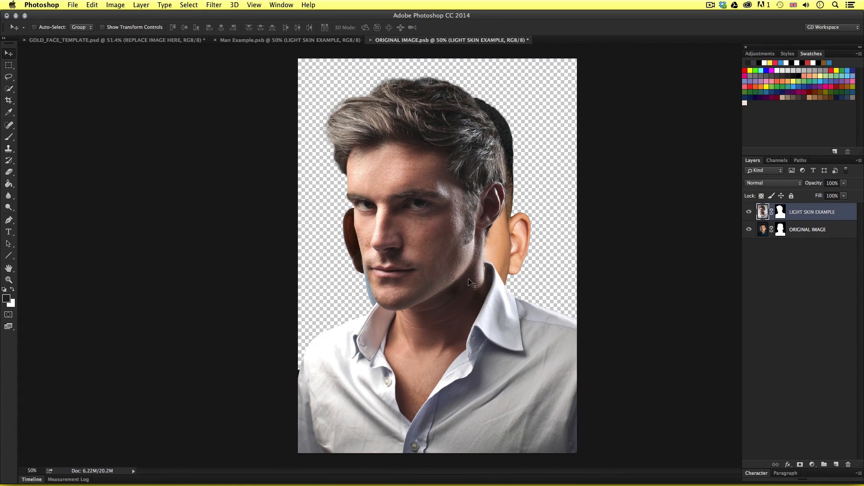
# Hide the ORIGINAL IMAGE layer, and save and close ORIGINAL IMAGE.psb to update the portrait in GOLD_FACE_TEMPLATE.psd.
pyautogui.click(749, 230)
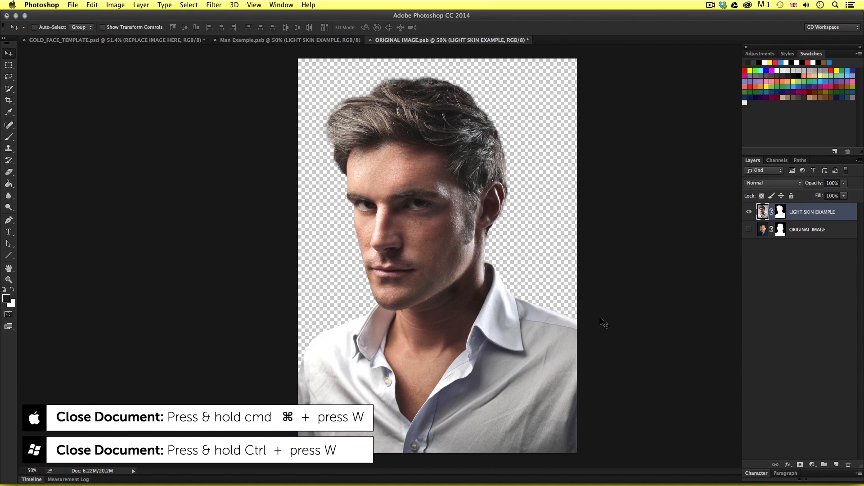
pyautogui.press('super+w')
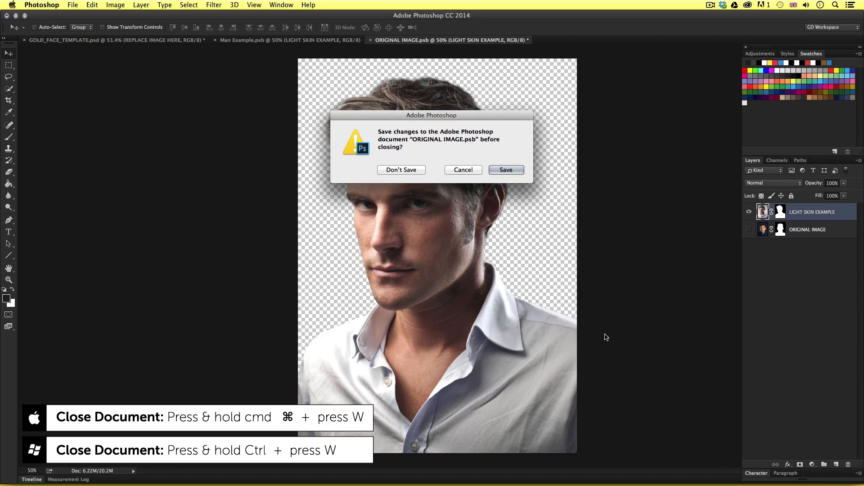
pyautogui.click(505, 170)
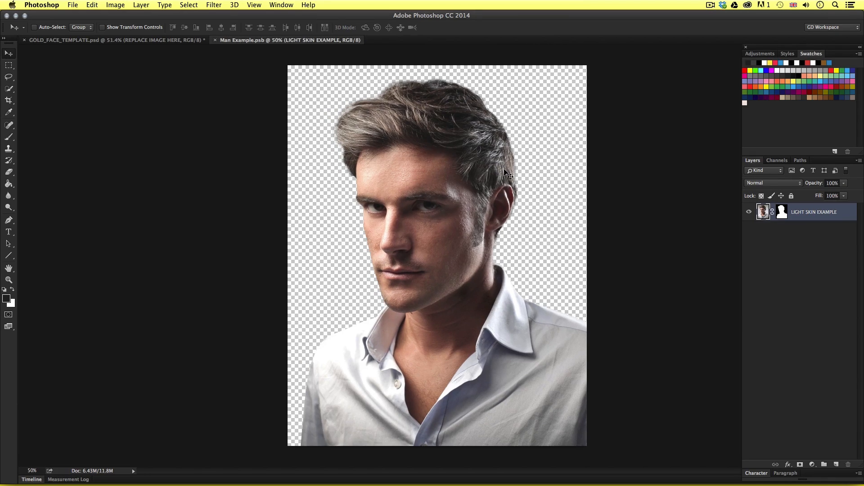
pyautogui.click(158, 41)
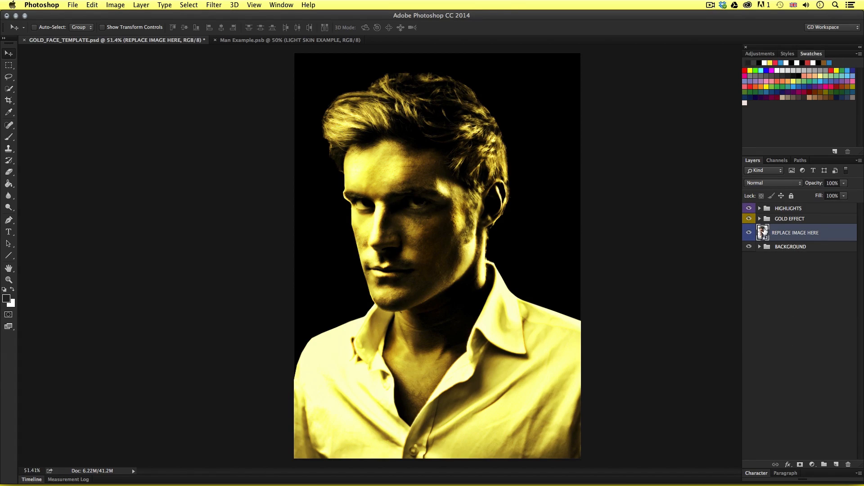
# In the REPLACE IMAGE HERE smart object, hide LIGHT SKIN EXAMPLE, show ORIGINAL IMAGE, and close it with changes saved.
pyautogui.doubleClick(764, 232)
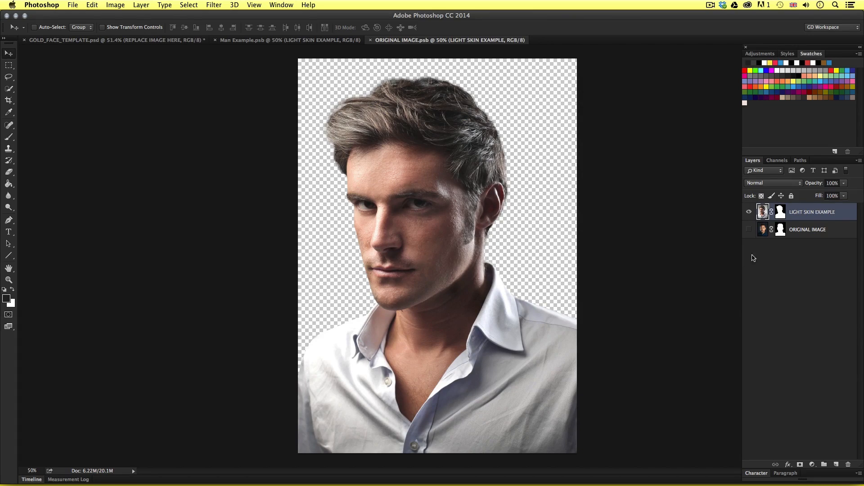
pyautogui.click(749, 213)
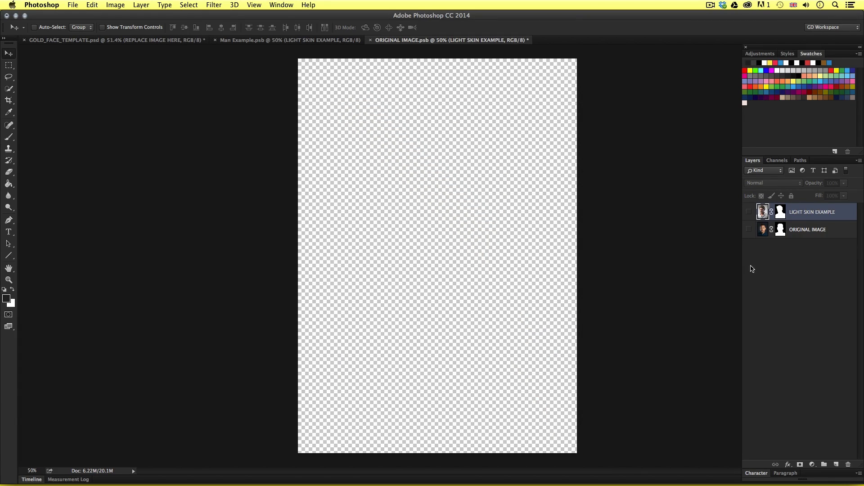
pyautogui.click(749, 231)
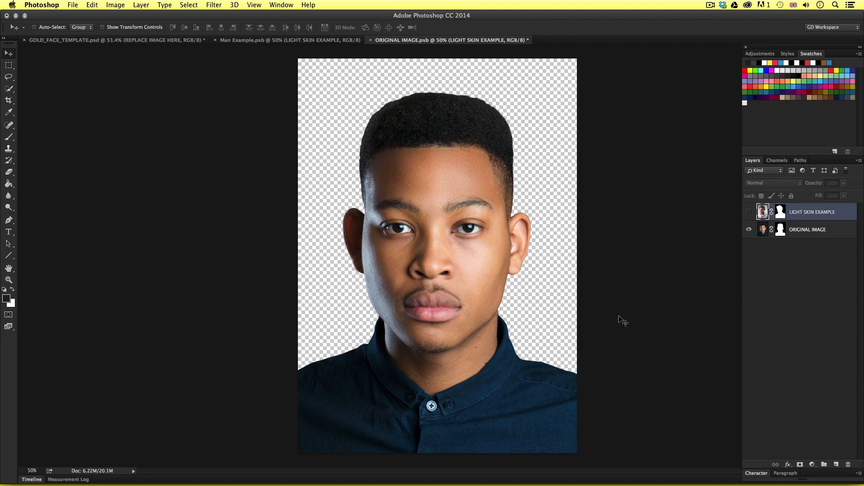
pyautogui.press('super+s')
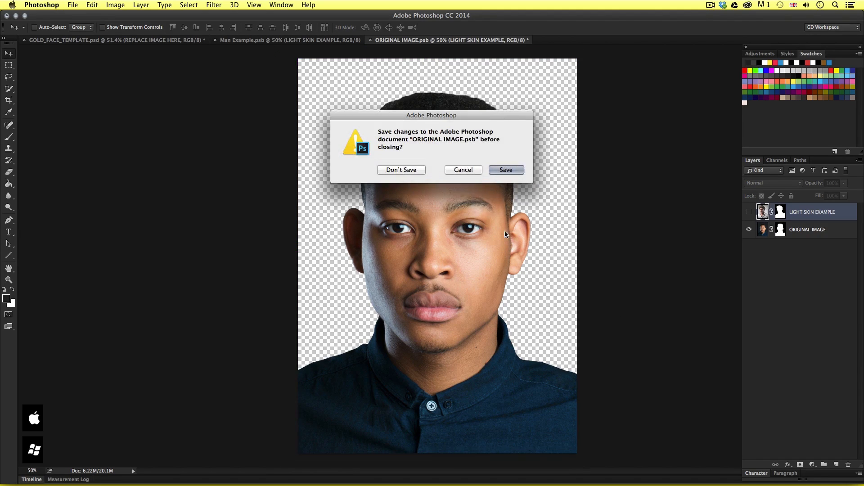
pyautogui.click(506, 171)
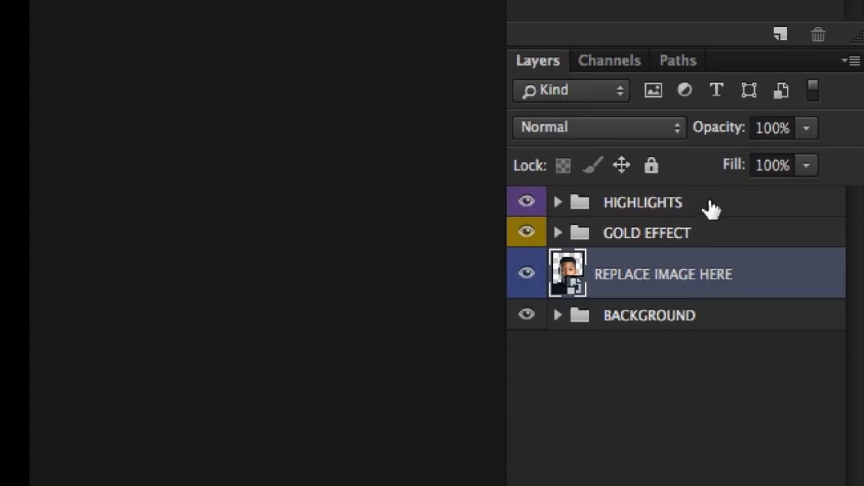
# Expand the HIGHLIGHTS group and toggle its visibility repeatedly to compare the portrait with and without the highlights.
pyautogui.click(661, 203)
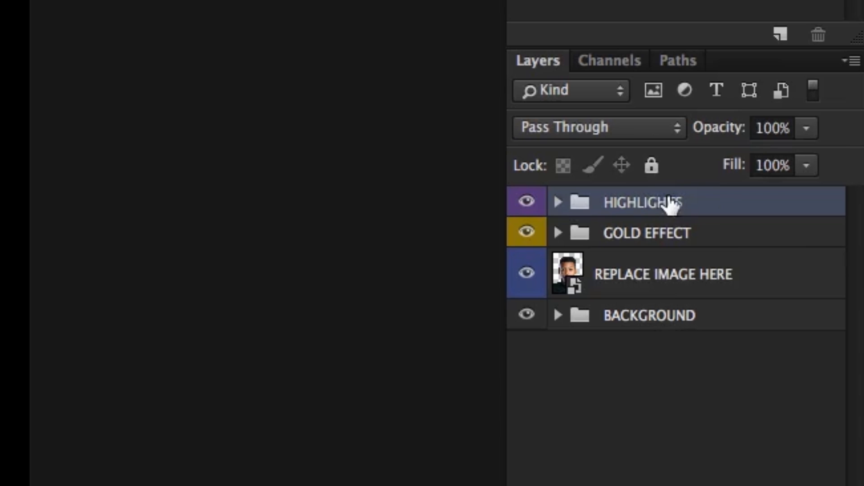
pyautogui.click(558, 203)
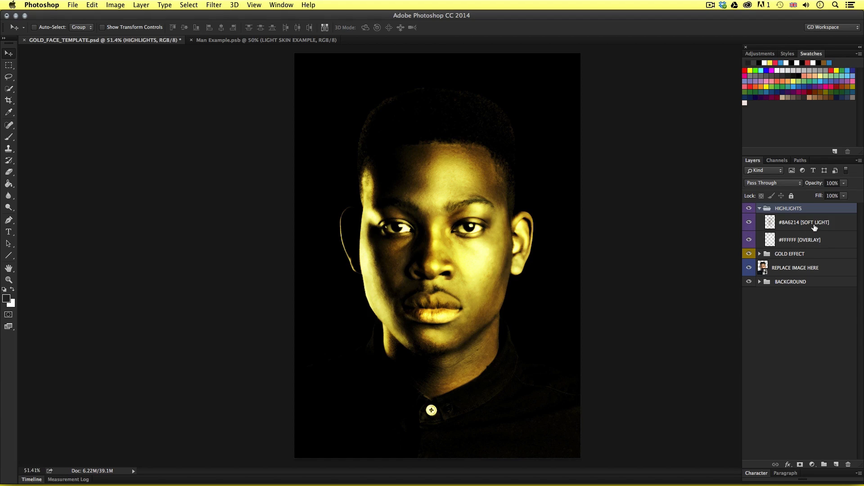
pyautogui.click(749, 209)
pyautogui.click(749, 208)
pyautogui.click(749, 208)
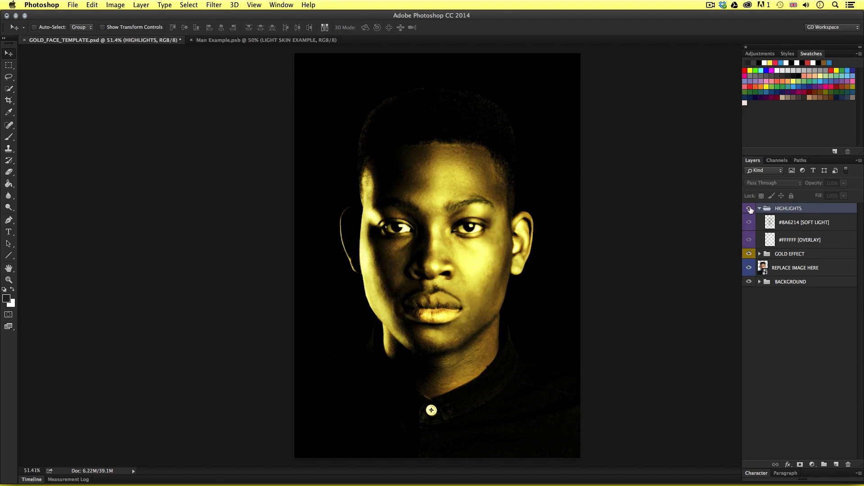
pyautogui.click(750, 208)
pyautogui.click(749, 208)
pyautogui.click(750, 209)
pyautogui.click(750, 208)
pyautogui.click(750, 208)
pyautogui.click(749, 209)
pyautogui.click(750, 208)
pyautogui.click(750, 209)
pyautogui.click(750, 208)
pyautogui.click(750, 210)
pyautogui.click(750, 210)
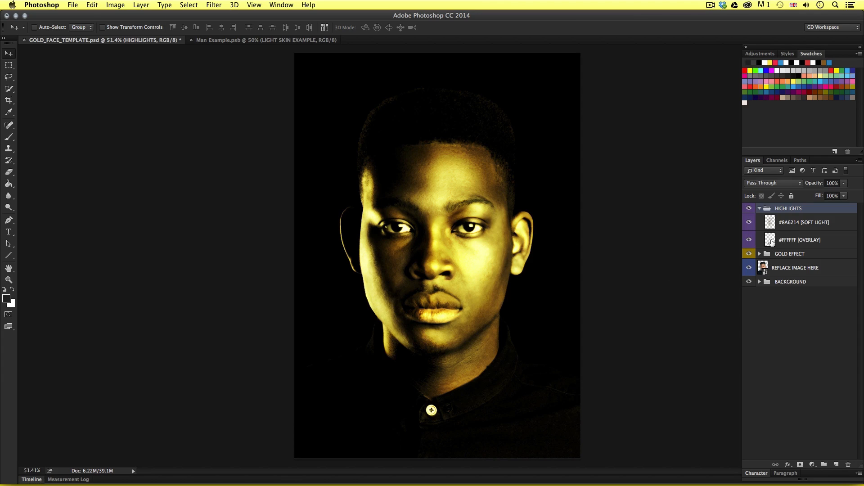
# Examine the blend settings of the #8A6214 [SOFT LIGHT] and #FFFFFF [OVERLAY] layers in the HIGHLIGHTS group.
pyautogui.click(806, 241)
pyautogui.click(806, 226)
pyautogui.click(806, 240)
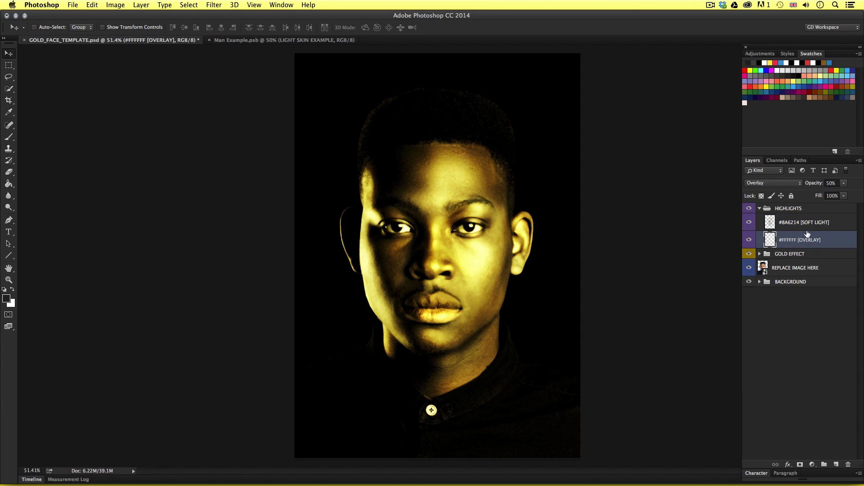
pyautogui.click(807, 231)
pyautogui.click(807, 242)
# Collapse the HIGHLIGHTS group, and show the WHITE BASE layer inside the BACKGROUND group.
pyautogui.click(760, 209)
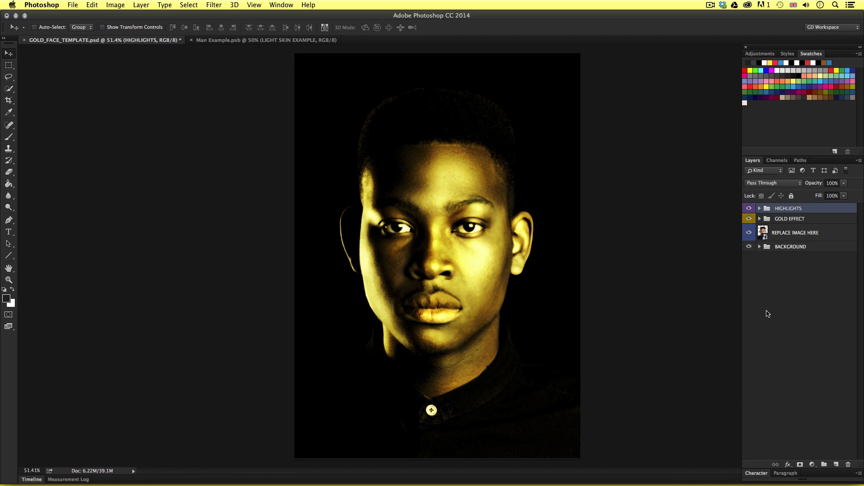
pyautogui.click(760, 247)
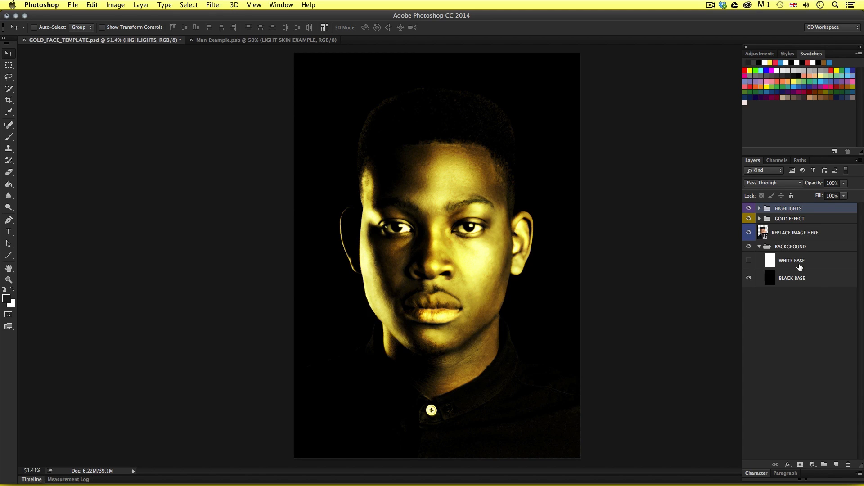
pyautogui.click(749, 261)
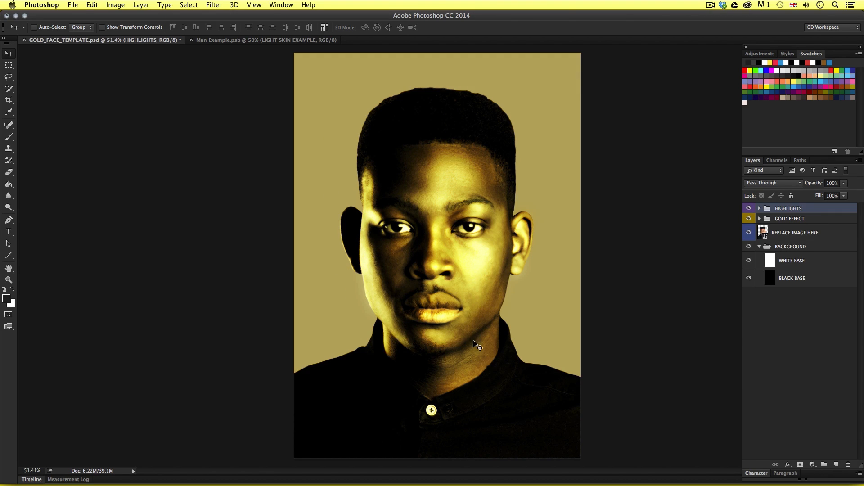
# Toggle the GOLD EFFECT group's visibility to compare the portrait and white background with and without the effect, leaving the group shown.
pyautogui.click(750, 220)
pyautogui.click(749, 219)
pyautogui.click(750, 219)
pyautogui.click(749, 219)
pyautogui.click(750, 219)
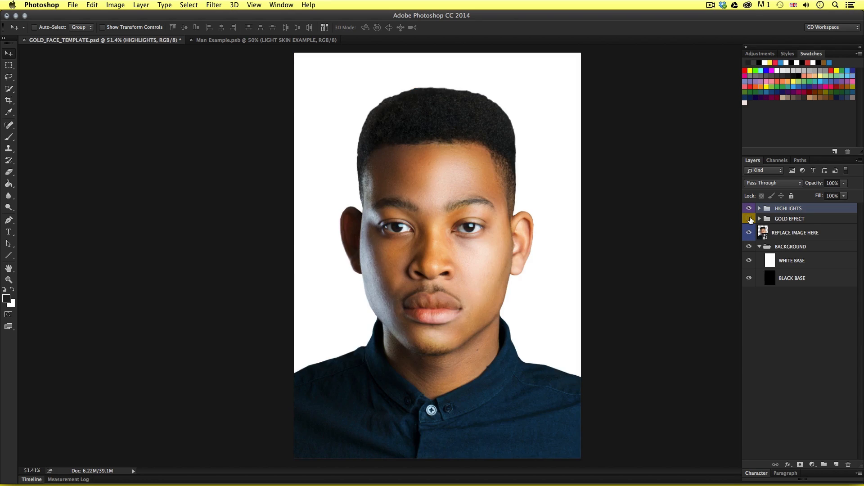
pyautogui.click(749, 219)
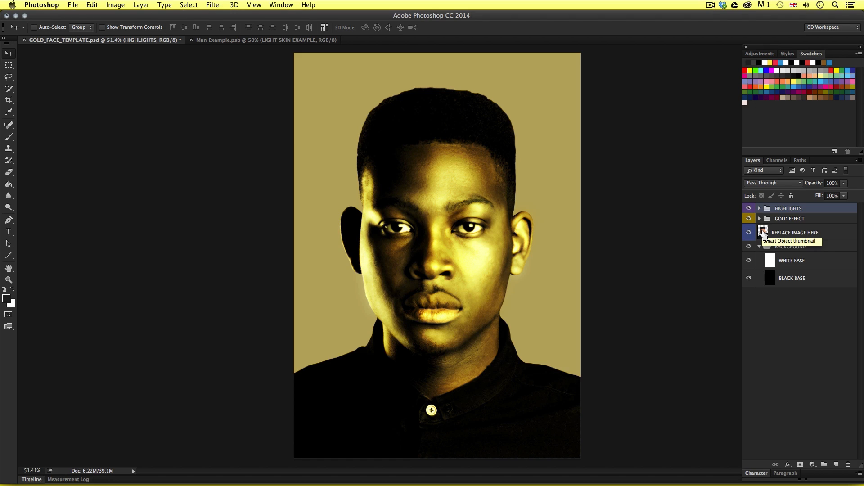
# Load the REPLACE IMAGE HERE layer's outline as a selection, collapse the BACKGROUND group, and mask the GOLD EFFECT group with the selection.
pyautogui.keyDown('super'); pyautogui.click(764, 234); pyautogui.keyUp('super')
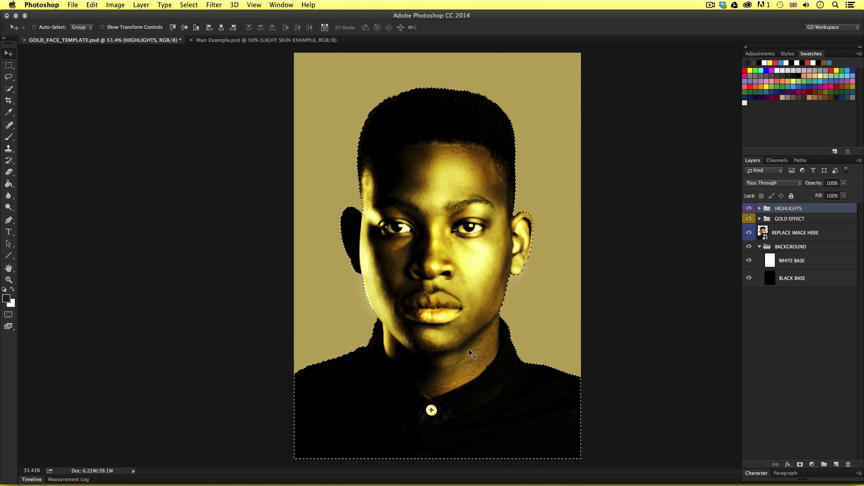
pyautogui.click(789, 220)
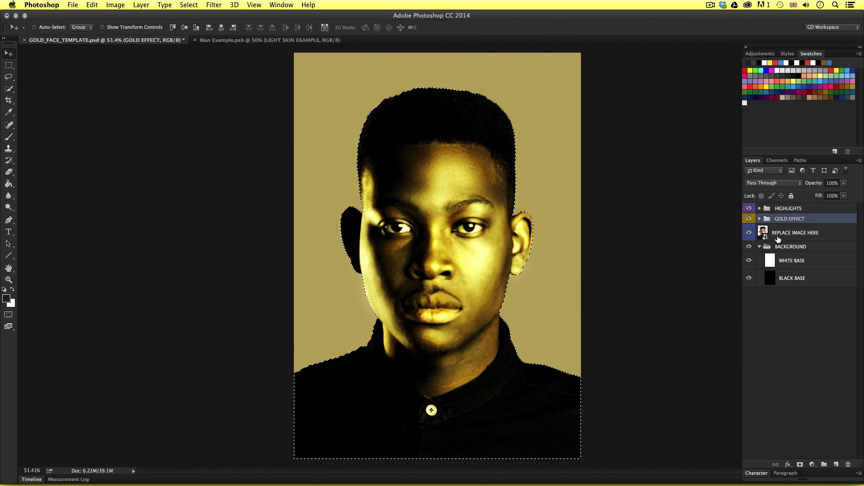
pyautogui.click(760, 247)
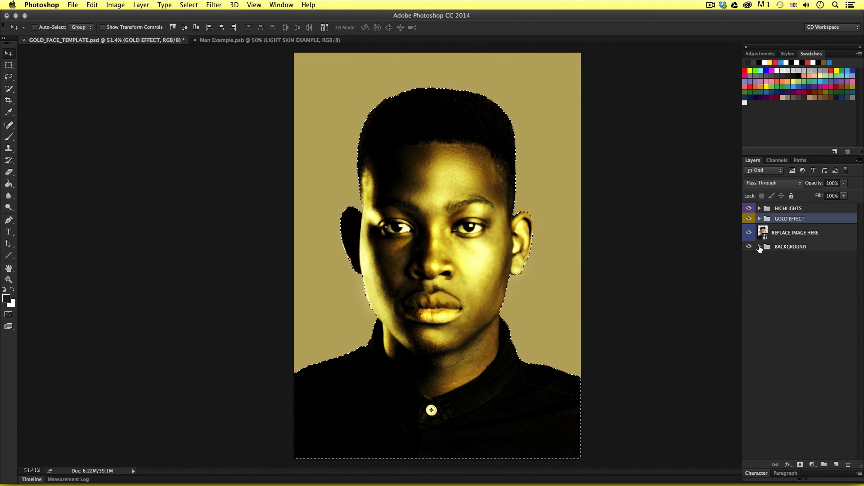
pyautogui.click(800, 466)
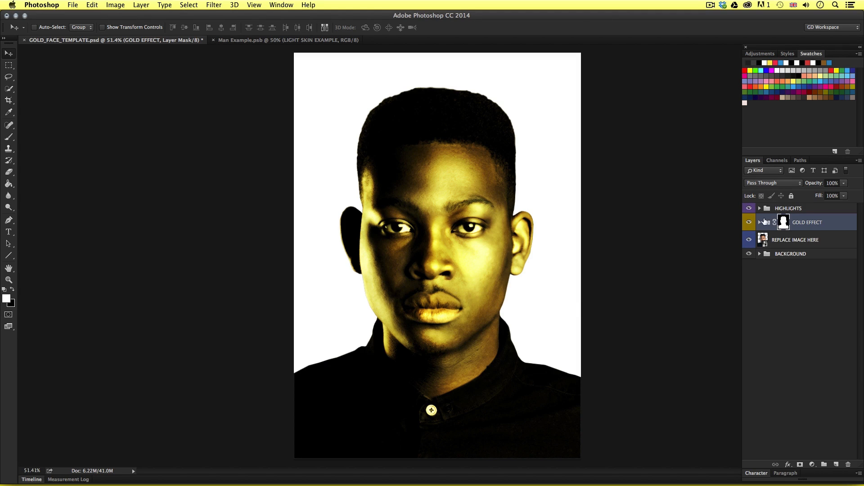
# In the REPLACE IMAGE HERE smart object, show LIGHT SKIN EXAMPLE, hide ORIGINAL IMAGE, and close it with changes saved.
pyautogui.doubleClick(762, 239)
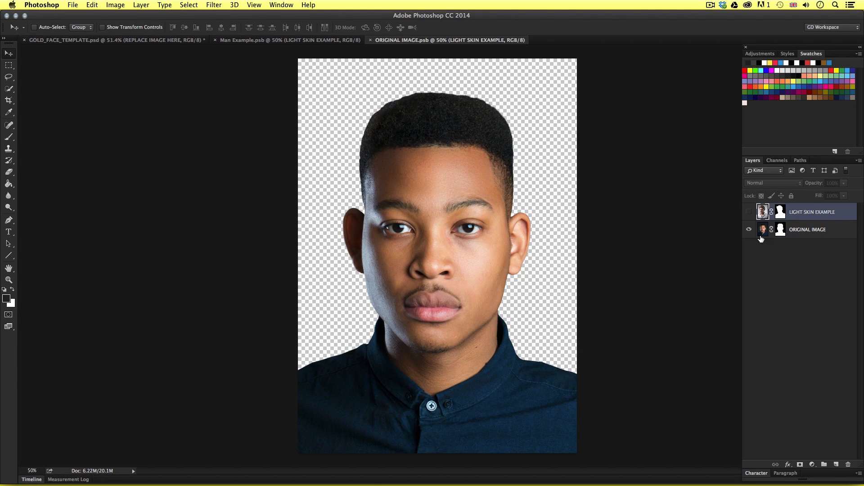
pyautogui.click(749, 212)
pyautogui.click(750, 230)
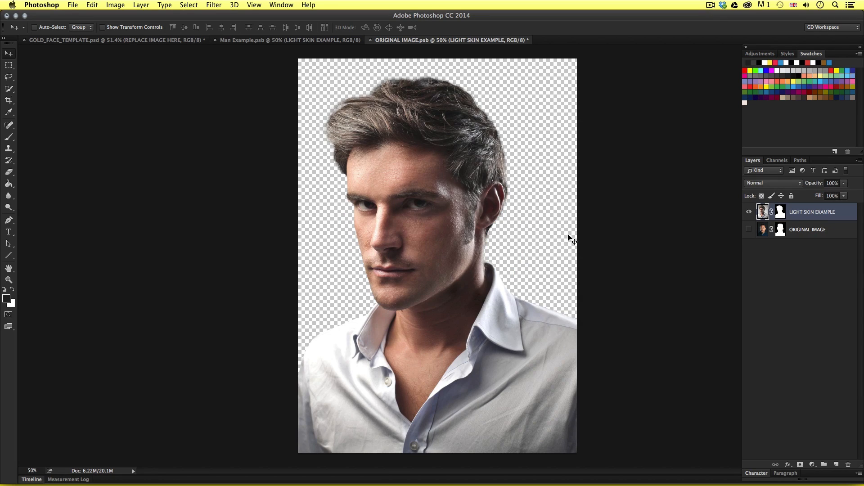
pyautogui.press('super+w')
pyautogui.click(507, 170)
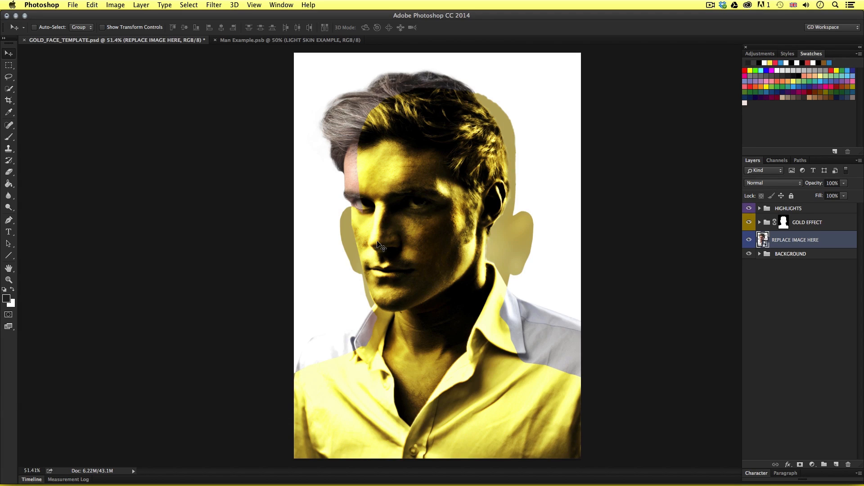
# Delete the GOLD EFFECT group's layer mask and add a new one from the REPLACE IMAGE HERE layer's outline.
pyautogui.rightClick(784, 225)
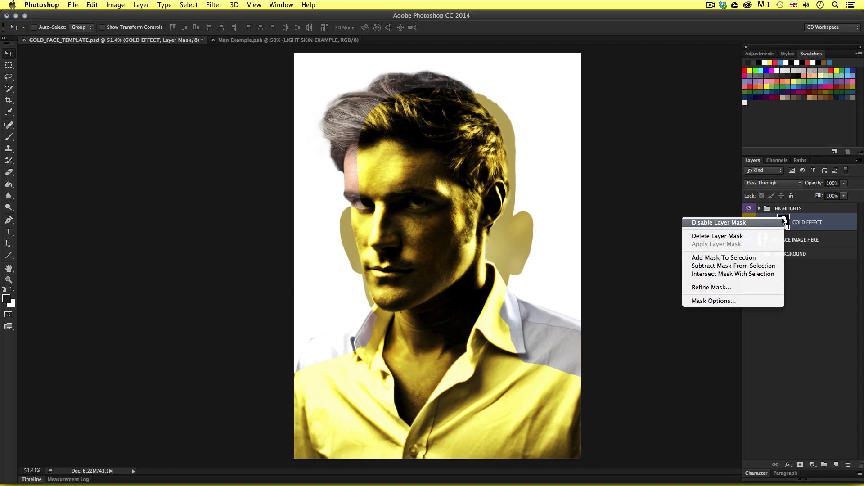
pyautogui.click(740, 236)
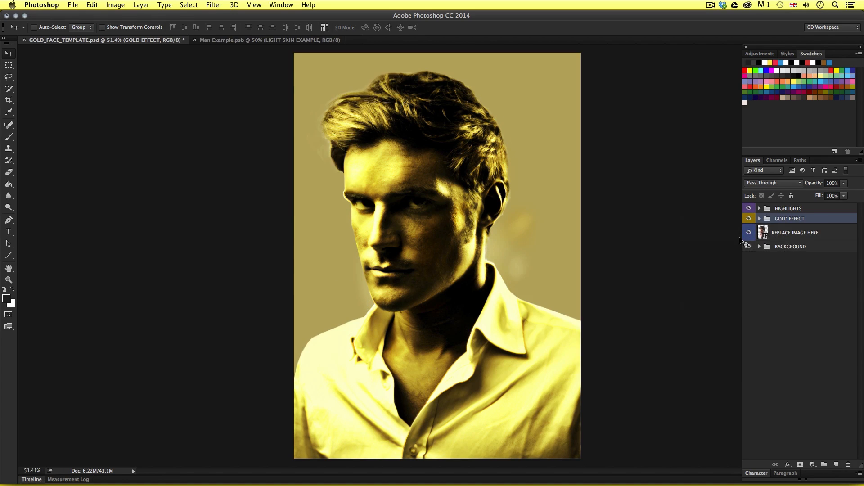
pyautogui.keyDown('super'); pyautogui.click(760, 241); pyautogui.keyUp('super')
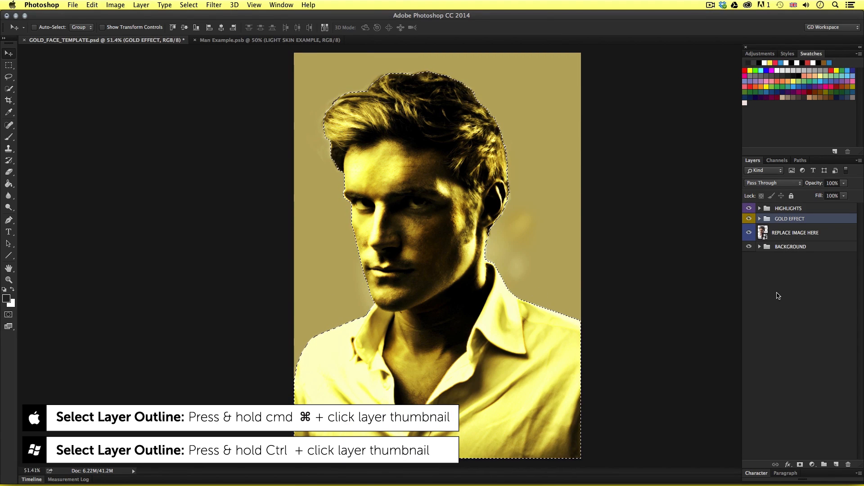
pyautogui.click(800, 465)
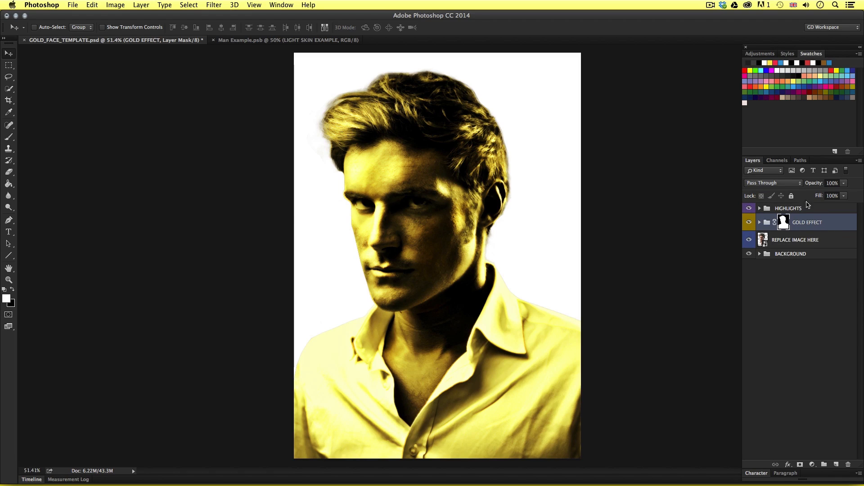
# Expand the HIGHLIGHTS group to review its layers, and collapse it again.
pyautogui.click(788, 208)
pyautogui.click(760, 209)
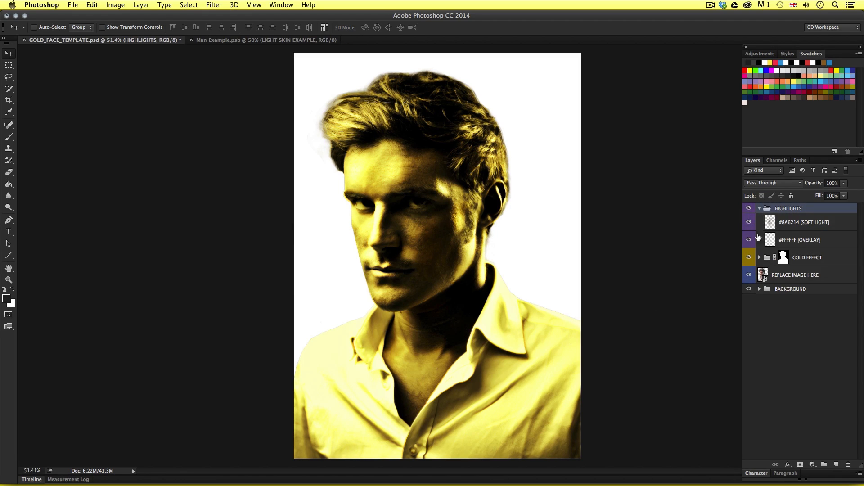
pyautogui.click(760, 208)
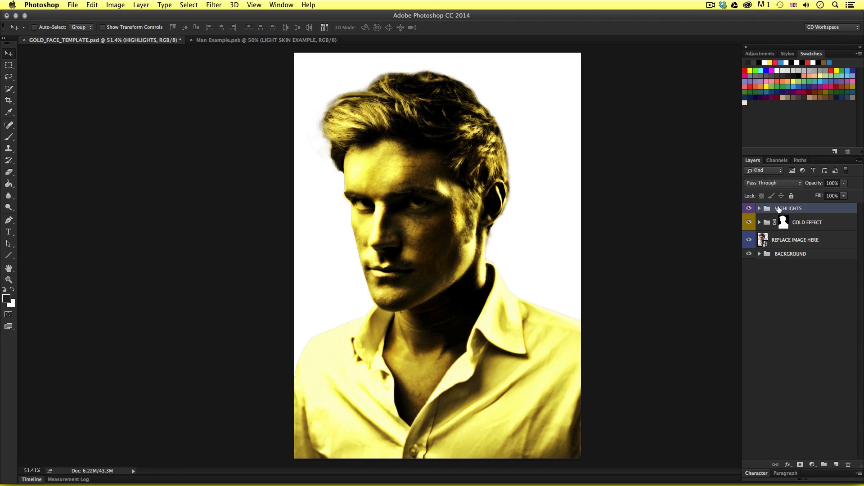
# Open the REPLACE IMAGE HERE smart object, inspect the LIGHT SKIN EXAMPLE portrait's face, hair edges and layer mask, and close it.
pyautogui.doubleClick(763, 240)
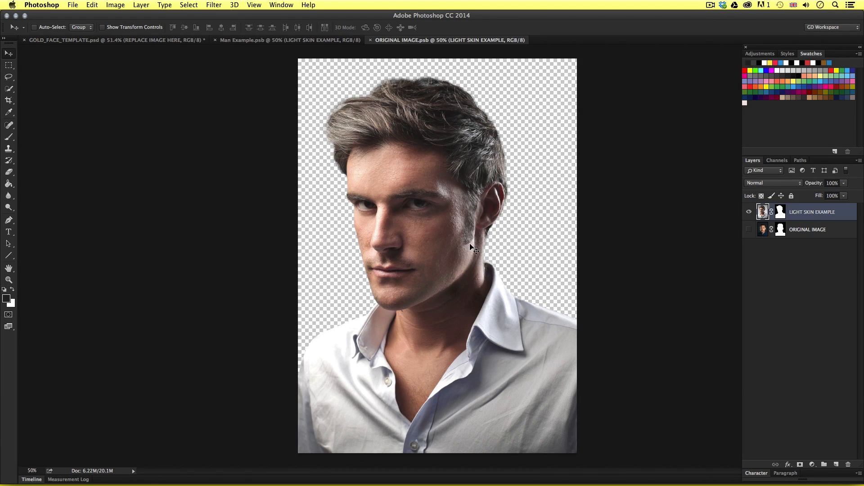
pyautogui.press('super+plus')
pyautogui.press('super+plus')
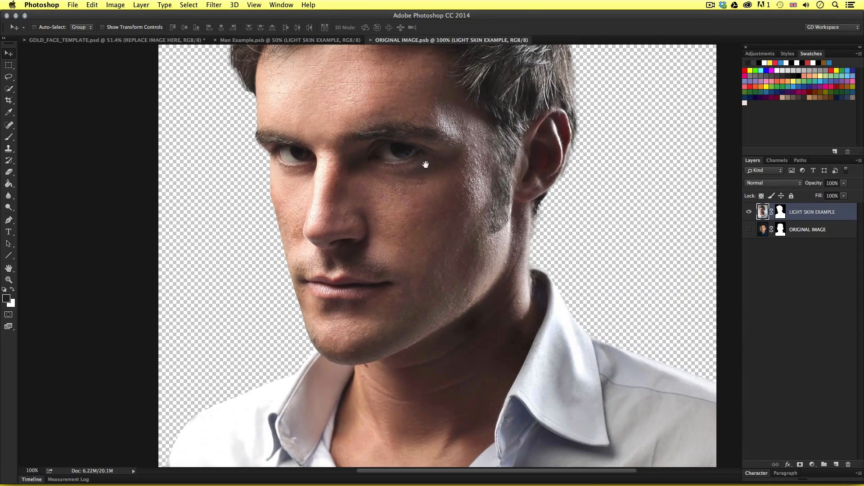
pyautogui.moveTo(424, 170); pyautogui.dragTo(426, 251)
pyautogui.press('z')
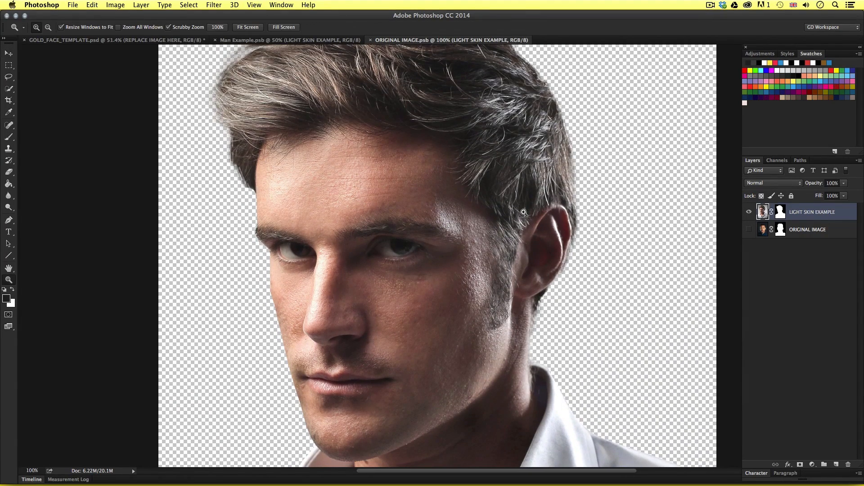
pyautogui.moveTo(526, 205); pyautogui.dragTo(512, 226)
pyautogui.press('v')
pyautogui.moveTo(554, 86)
pyautogui.mouseDown()
pyautogui.moveTo(554, 127)
pyautogui.moveTo(553, 99)
pyautogui.mouseUp()
pyautogui.press('super+0')
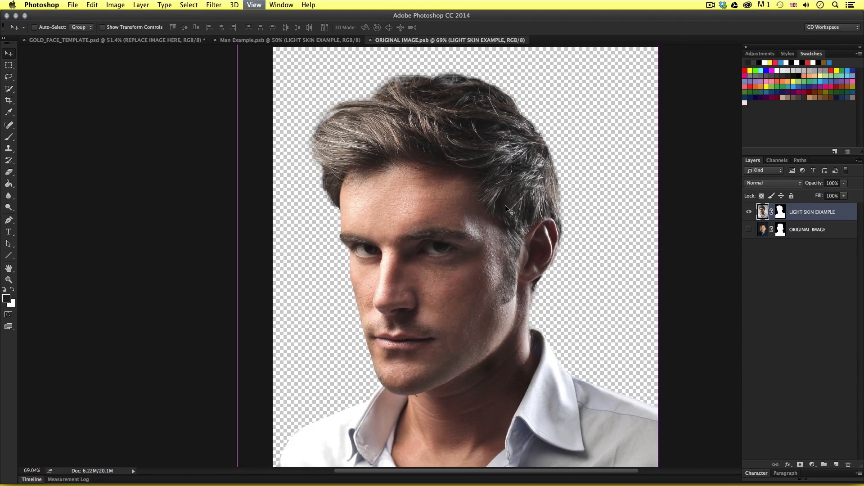
pyautogui.click(781, 211)
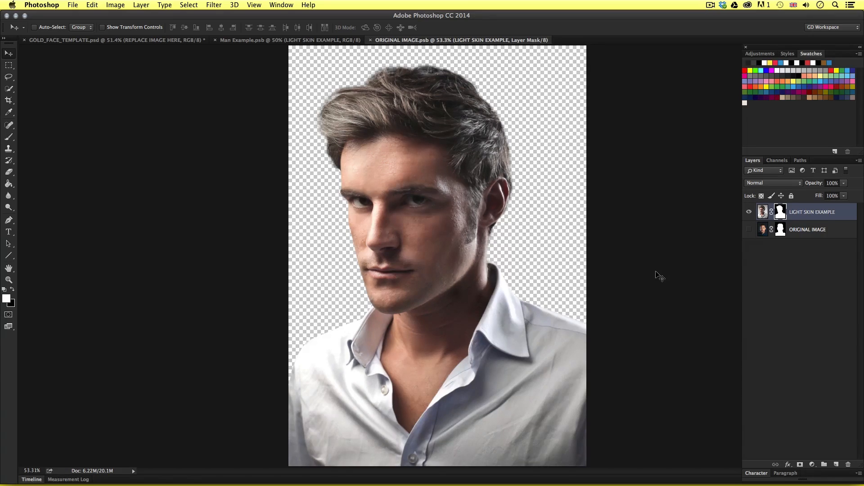
pyautogui.press('super+w')
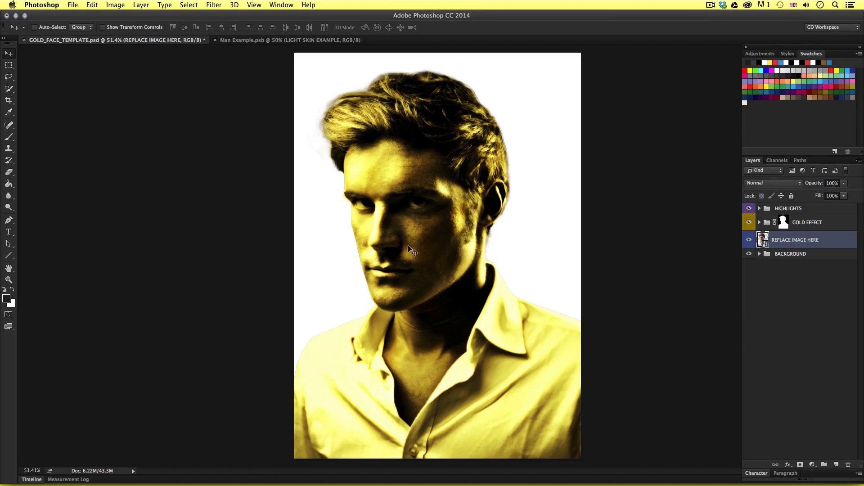
# Reopen the REPLACE IMAGE HERE smart object, toggle LIGHT SKIN EXAMPLE off and on, and close it with changes saved.
pyautogui.doubleClick(762, 239)
pyautogui.click(750, 212)
pyautogui.click(749, 212)
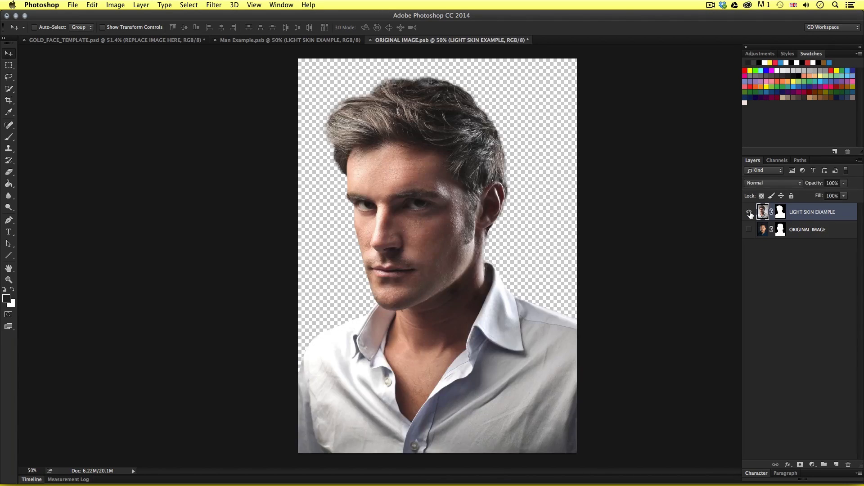
pyautogui.click(749, 212)
pyautogui.click(750, 213)
pyautogui.press('super+w')
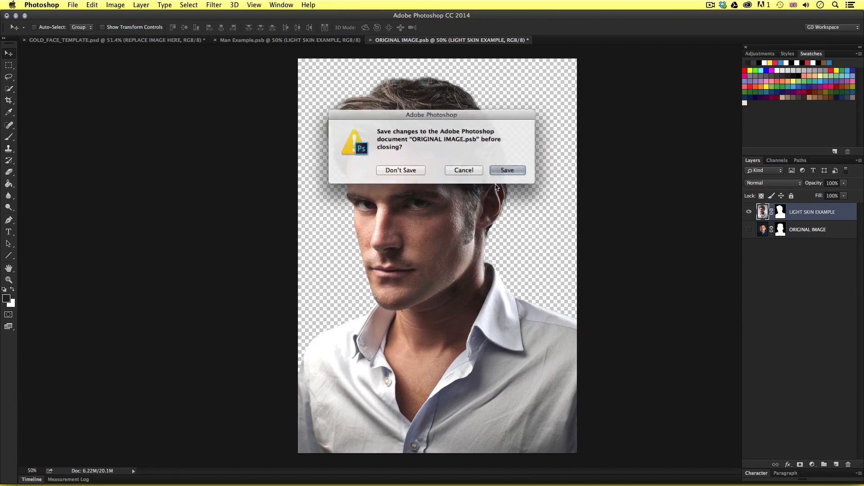
pyautogui.click(505, 177)
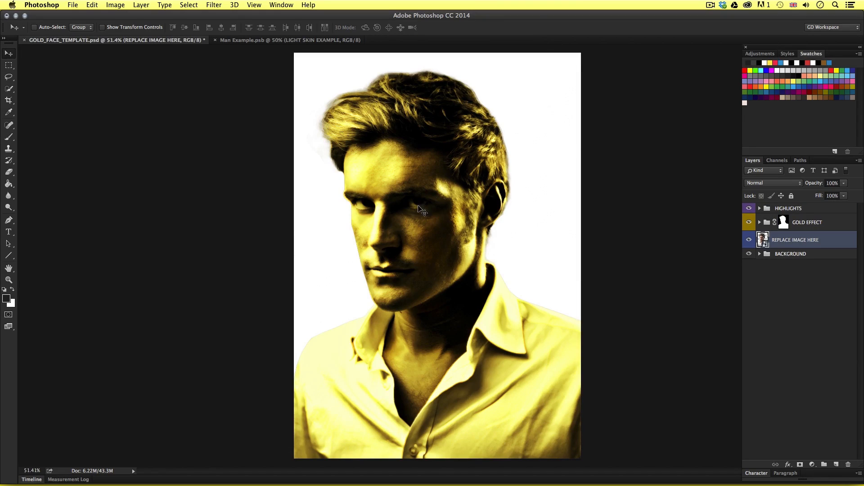
# Inspect the gold effect on the man's face and hair up close in GOLD_FACE_TEMPLATE.psd.
pyautogui.press('z')
pyautogui.click(430, 222)
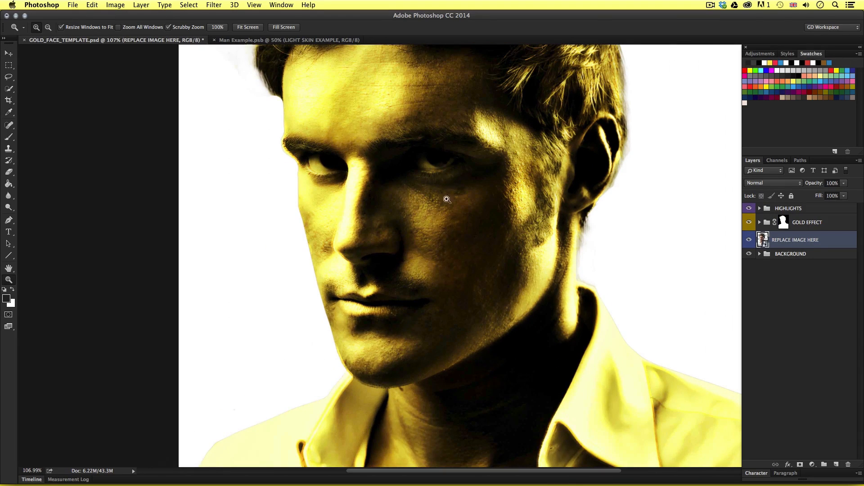
pyautogui.moveTo(446, 193); pyautogui.dragTo(448, 279)
pyautogui.moveTo(395, 106); pyautogui.dragTo(473, 349)
pyautogui.moveTo(479, 249); pyautogui.dragTo(350, 51)
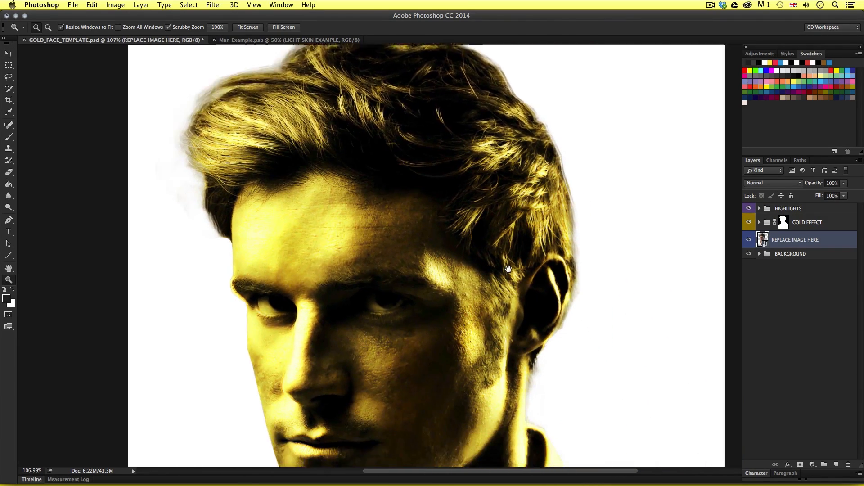
pyautogui.moveTo(509, 319); pyautogui.dragTo(481, 269)
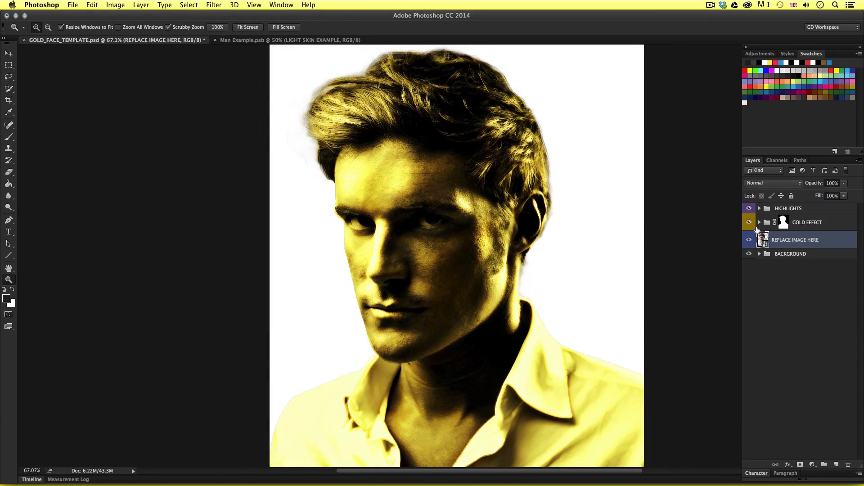
# Expand the GOLD EFFECT group and review its overlay groups, GOLD COLOUR group, Levels 1 and Black & White 1 layers.
pyautogui.click(811, 228)
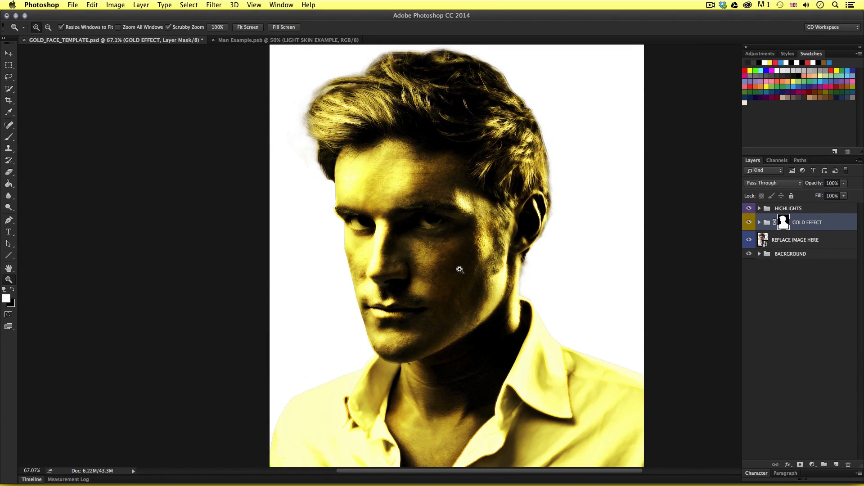
pyautogui.moveTo(495, 280); pyautogui.dragTo(455, 261)
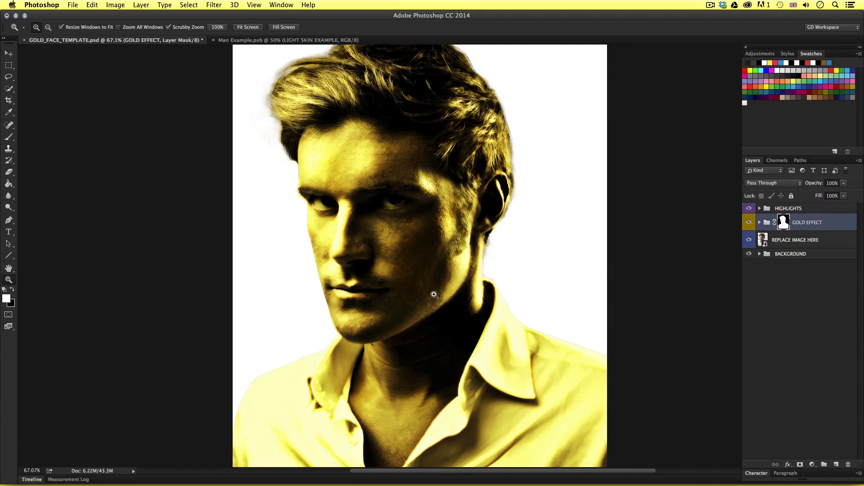
pyautogui.press('v')
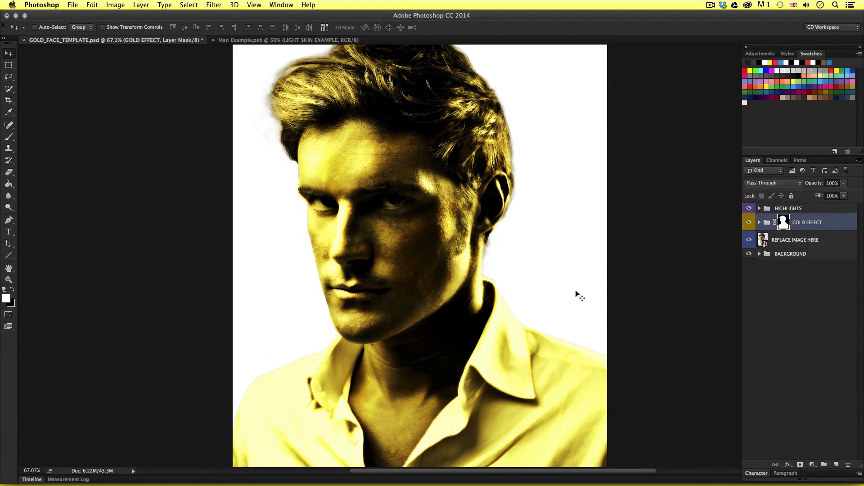
pyautogui.click(760, 222)
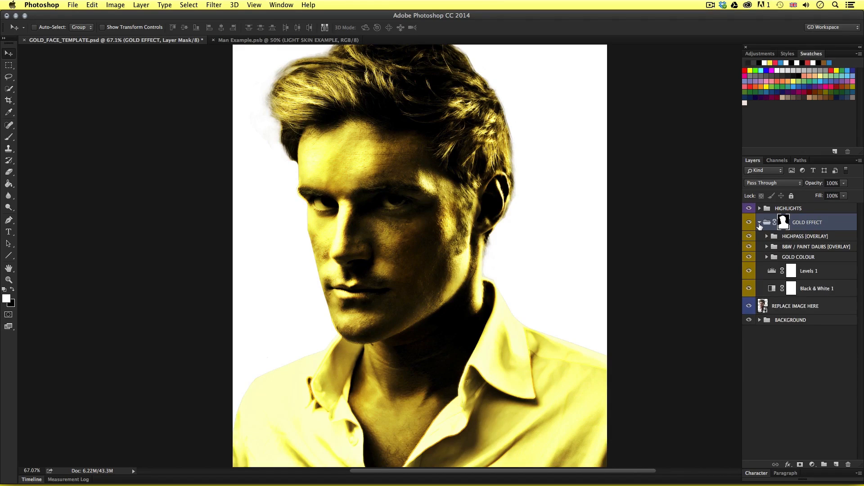
pyautogui.click(824, 261)
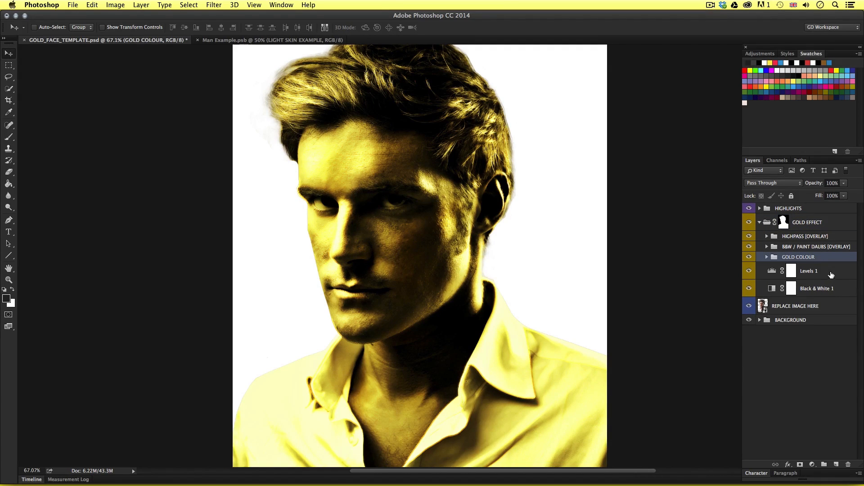
pyautogui.click(808, 236)
pyautogui.click(810, 246)
pyautogui.click(811, 257)
pyautogui.click(812, 270)
pyautogui.click(814, 290)
pyautogui.click(799, 365)
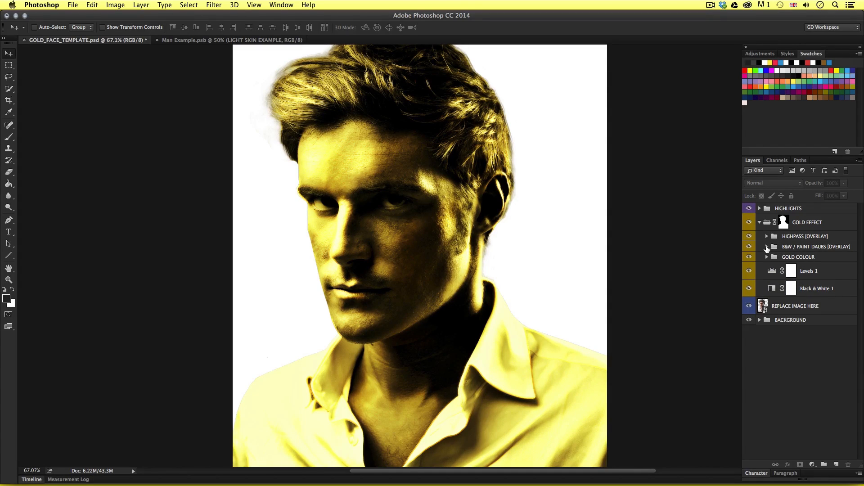
# Expand the B&W / PAINT DAUBS [OVERLAY] group and compare its Levels and Black & White copies with Levels 1 and Black & White 1.
pyautogui.click(767, 248)
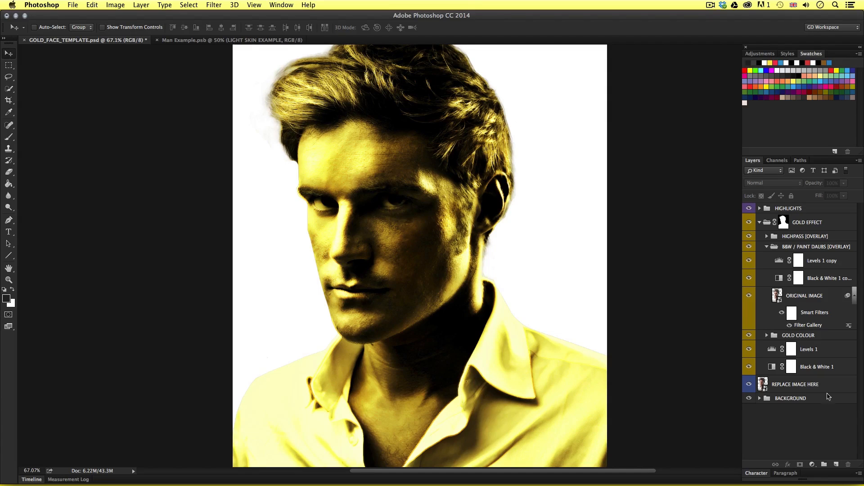
pyautogui.click(823, 267)
pyautogui.click(821, 277)
pyautogui.click(822, 353)
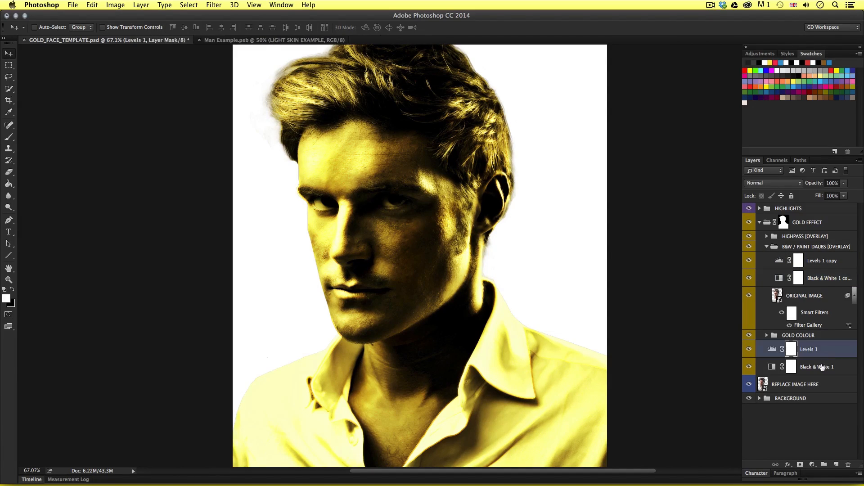
pyautogui.click(823, 367)
pyautogui.click(822, 266)
pyautogui.click(822, 279)
pyautogui.click(823, 355)
pyautogui.click(821, 367)
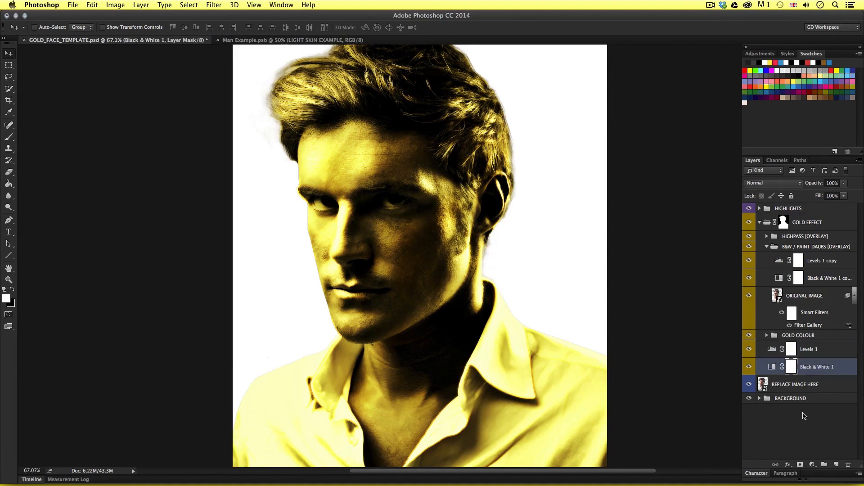
# Set Black & White 1 to Reds 21 and Yellows -122, and shift the Levels 1 midtones.
pyautogui.doubleClick(773, 367)
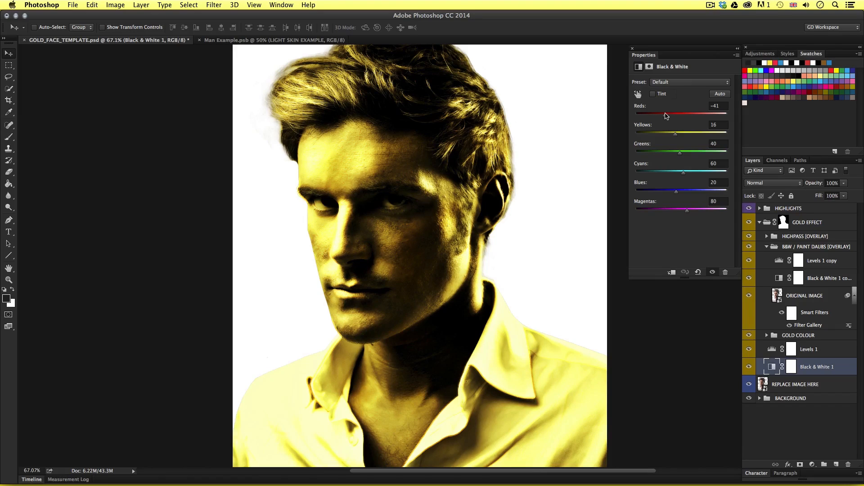
pyautogui.moveTo(666, 118)
pyautogui.mouseDown()
pyautogui.moveTo(677, 117)
pyautogui.moveTo(686, 136)
pyautogui.moveTo(636, 136)
pyautogui.moveTo(658, 136)
pyautogui.moveTo(650, 136)
pyautogui.mouseUp()
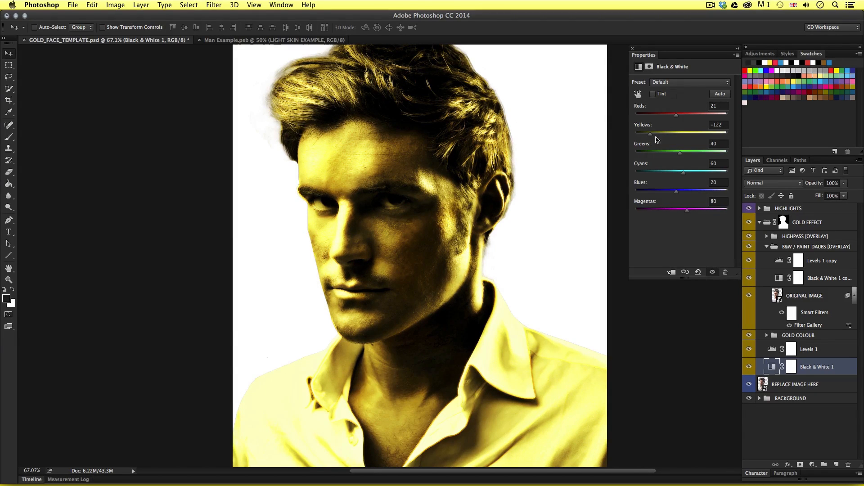
pyautogui.click(772, 353)
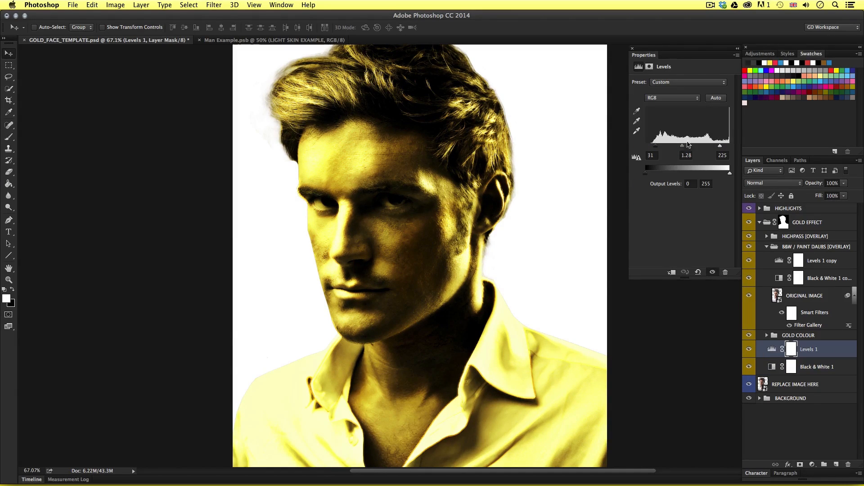
pyautogui.moveTo(687, 147); pyautogui.dragTo(682, 148)
# Set Reds to 33 on the Black & White 1 copy layer and the midtones to 1.18 on Levels 1 copy.
pyautogui.click(779, 278)
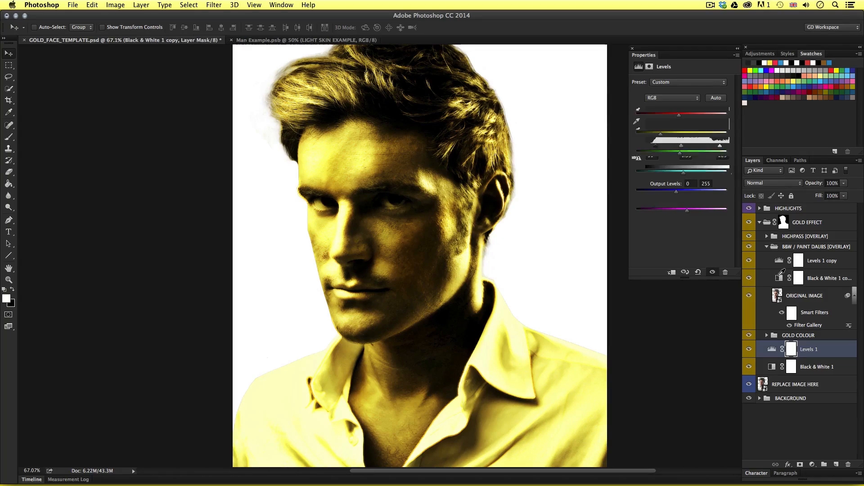
pyautogui.click(825, 266)
pyautogui.click(826, 276)
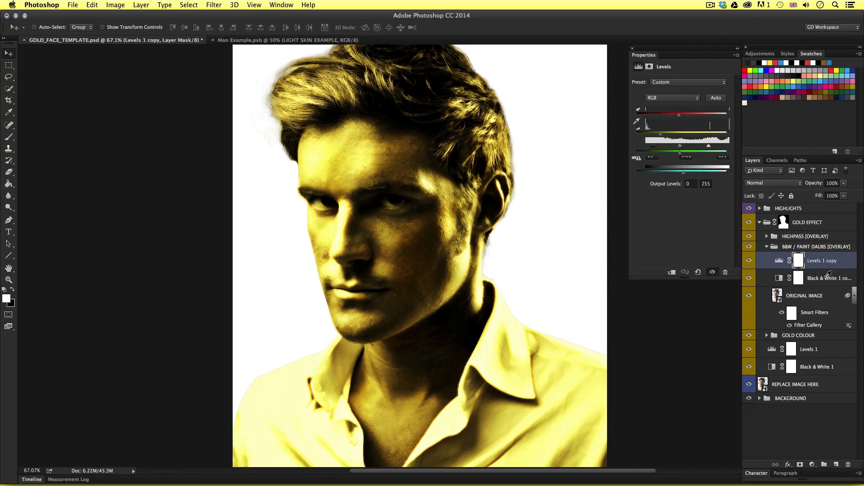
pyautogui.click(825, 264)
pyautogui.click(777, 279)
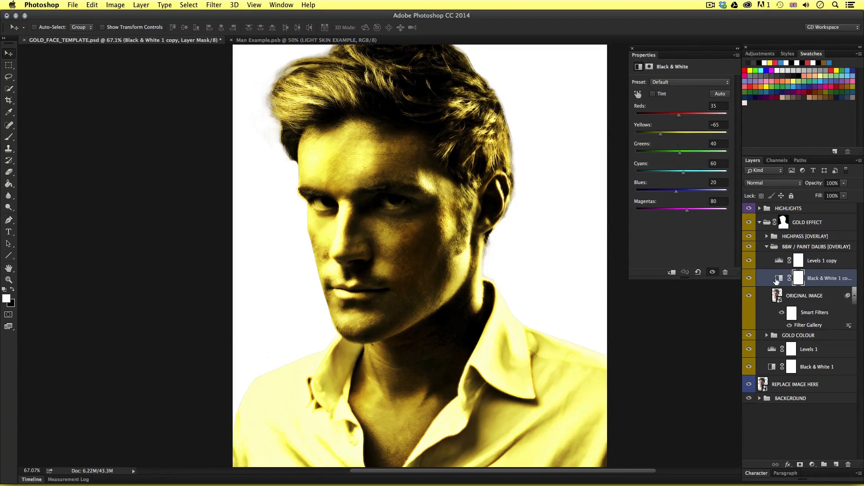
pyautogui.moveTo(680, 117)
pyautogui.mouseDown()
pyautogui.moveTo(670, 117)
pyautogui.moveTo(678, 117)
pyautogui.mouseUp()
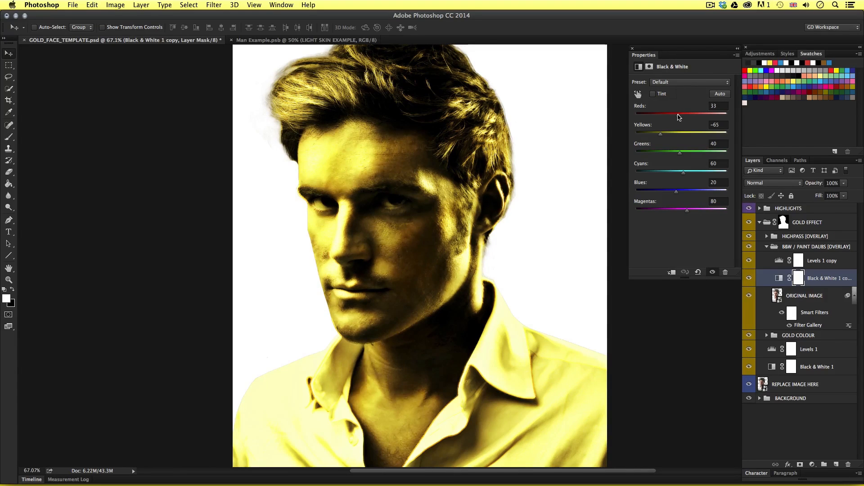
pyautogui.click(781, 263)
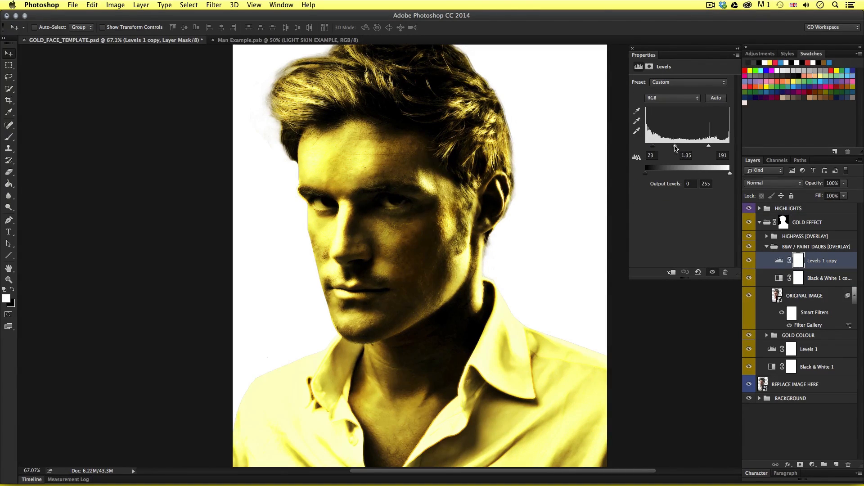
pyautogui.moveTo(675, 147); pyautogui.dragTo(678, 146)
# Expand the GOLD COLOUR group and try a Hue/Saturation hue shift of -12 on the e1860d ORANGE [colour] layer.
pyautogui.click(766, 336)
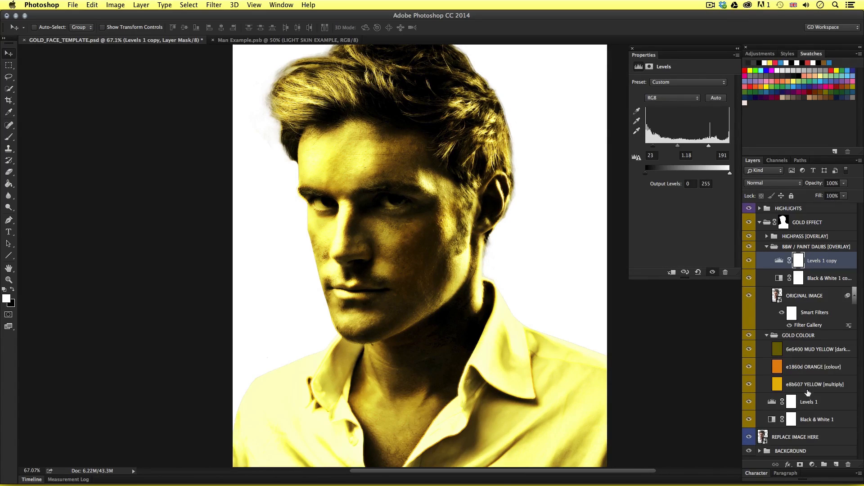
pyautogui.click(796, 368)
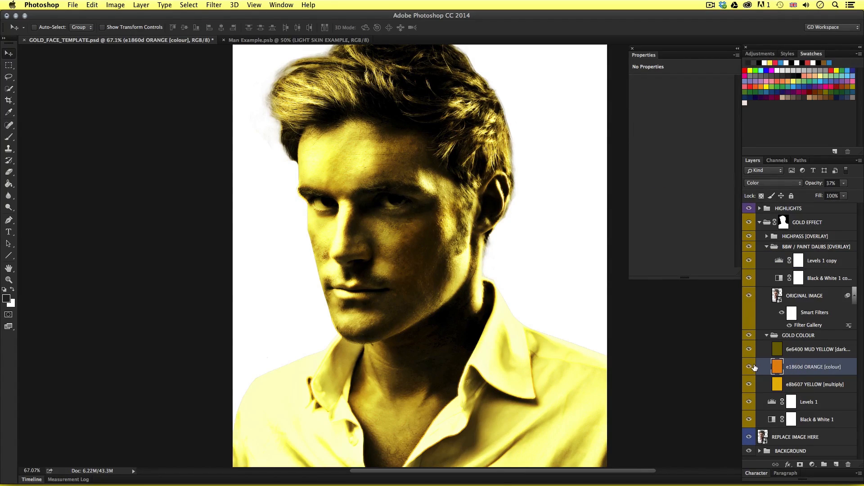
pyautogui.press('super+u')
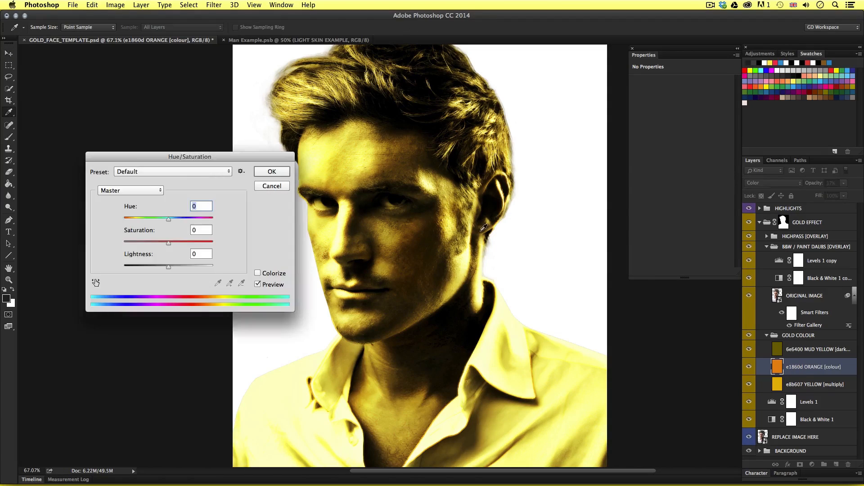
pyautogui.moveTo(221, 156); pyautogui.dragTo(202, 185)
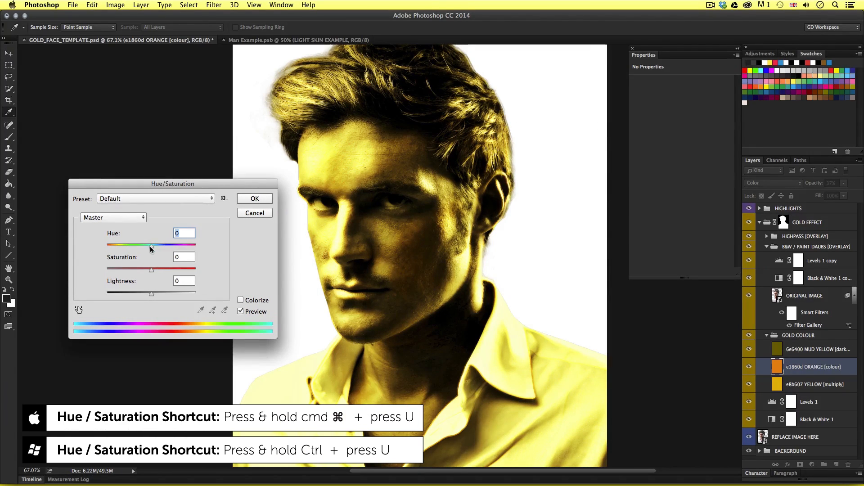
pyautogui.moveTo(151, 248); pyautogui.dragTo(145, 247)
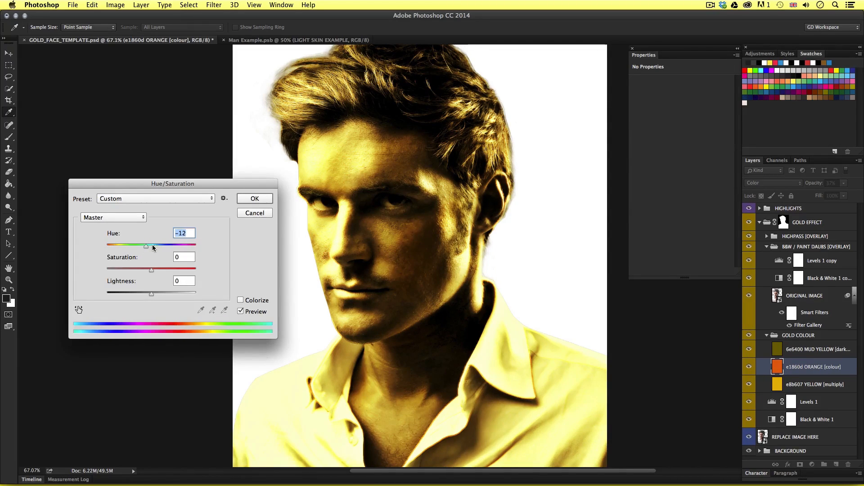
pyautogui.click(247, 201)
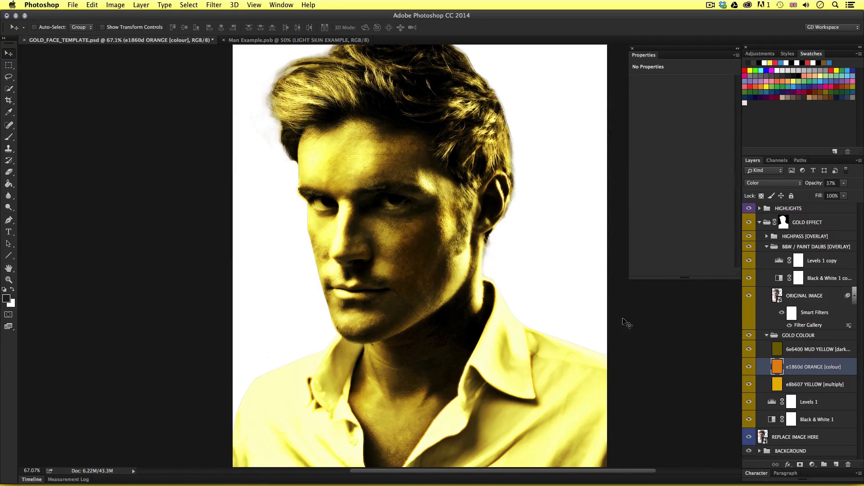
# Collapse the GOLD COLOUR group, then open ORIGINAL IMAGE's Filter Gallery, examine the Paint Daubs settings and preview, and close it.
pyautogui.click(803, 296)
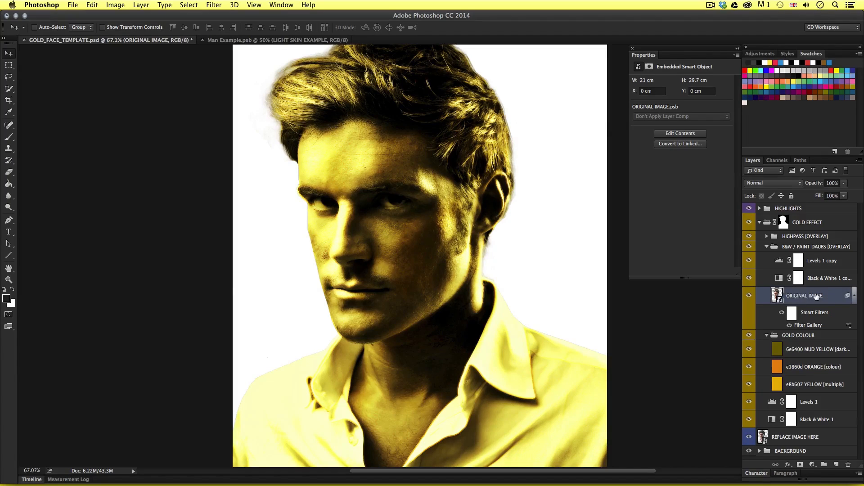
pyautogui.click(767, 335)
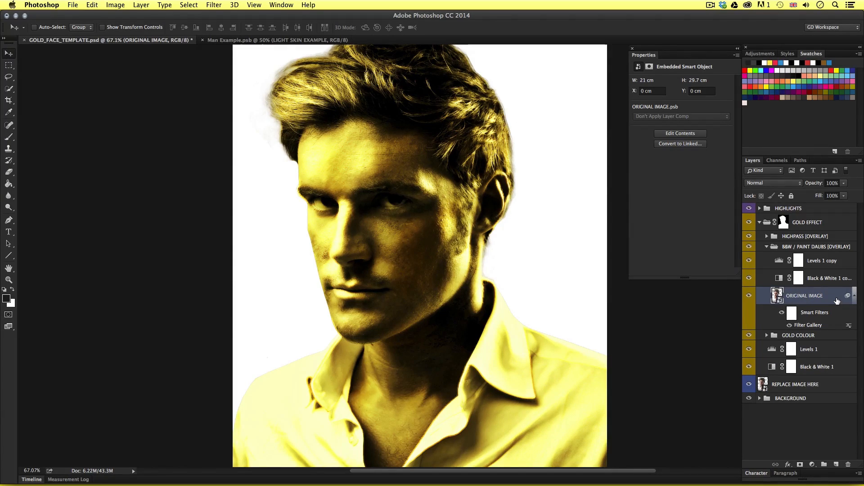
pyautogui.doubleClick(808, 325)
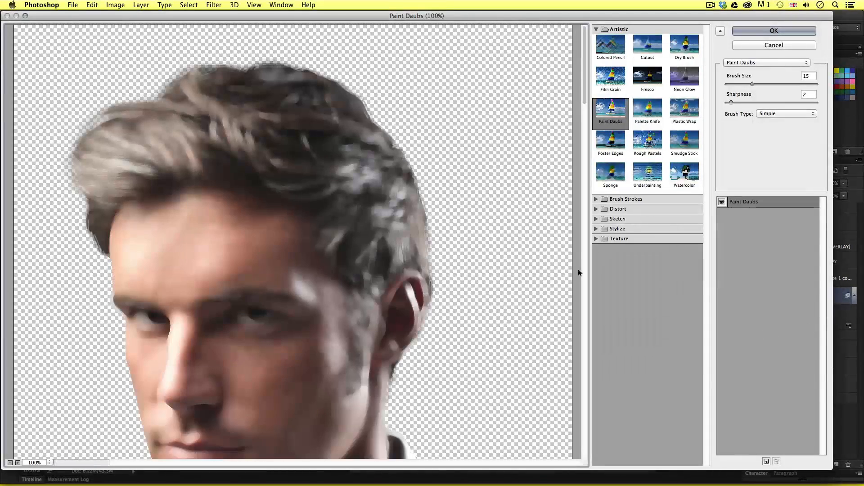
pyautogui.scroll(-5, 342, 298)
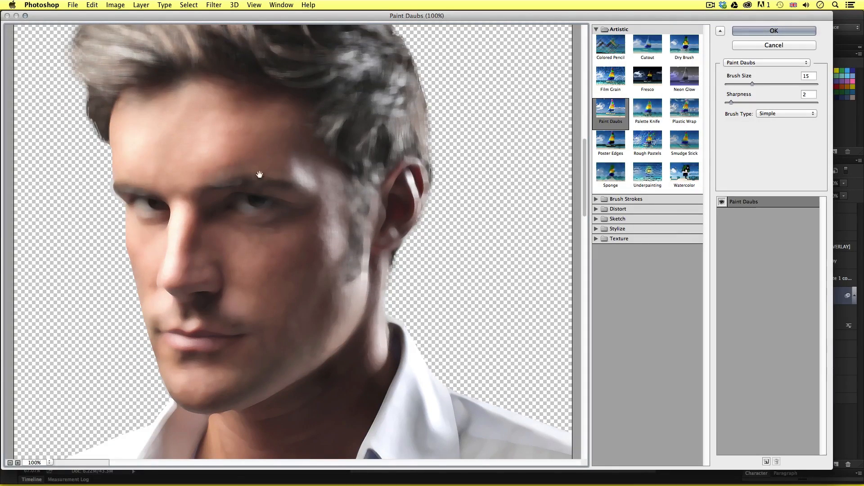
pyautogui.click(761, 30)
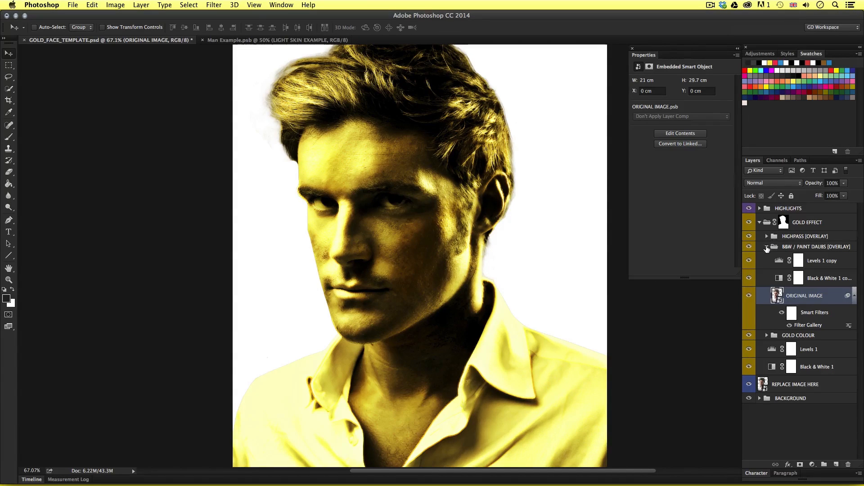
# Collapse the B&W / PAINT DAUBS [OVERLAY] and GOLD EFFECT groups, fit the whole portrait on screen, and close the layer properties.
pyautogui.click(767, 246)
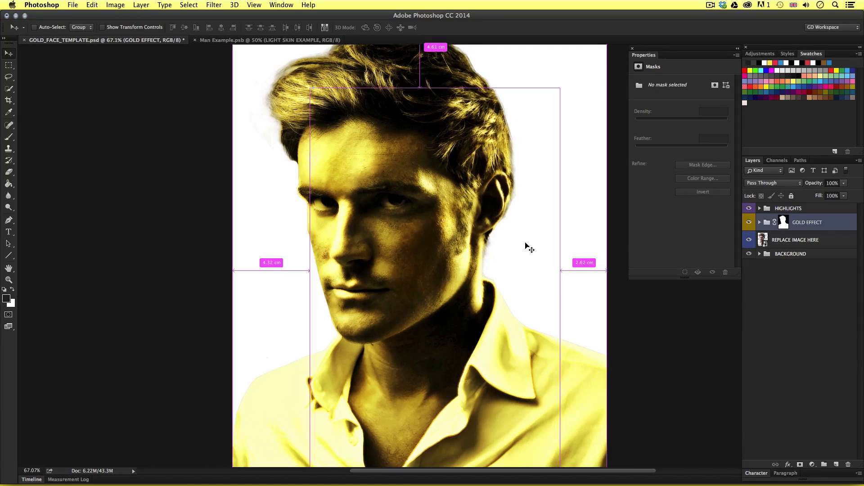
pyautogui.press('super+0')
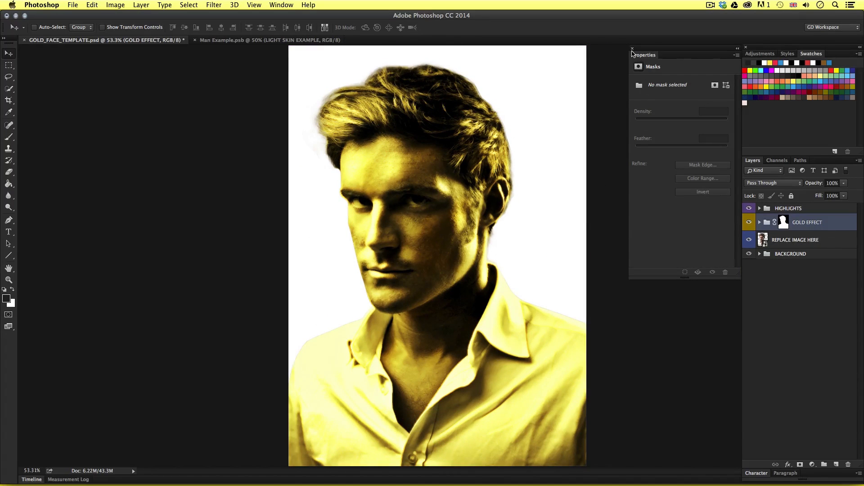
pyautogui.click(632, 48)
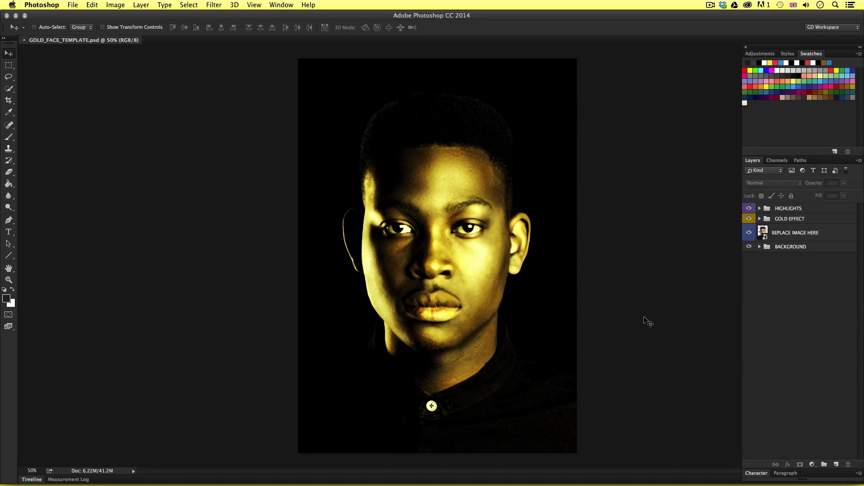
# Expand the HIGHLIGHTS group of the dark-background portrait and hide the group to check its effect on the face.
pyautogui.press('z')
pyautogui.moveTo(465, 252); pyautogui.dragTo(533, 247)
pyautogui.press('v')
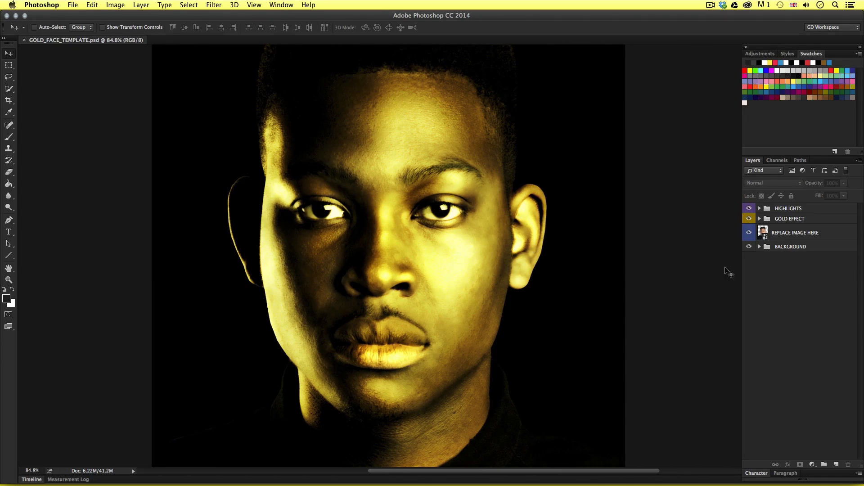
pyautogui.click(798, 209)
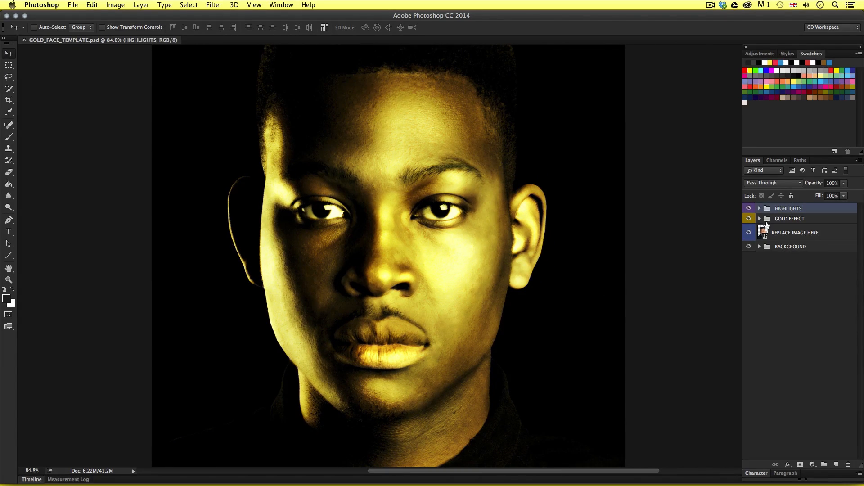
pyautogui.click(760, 208)
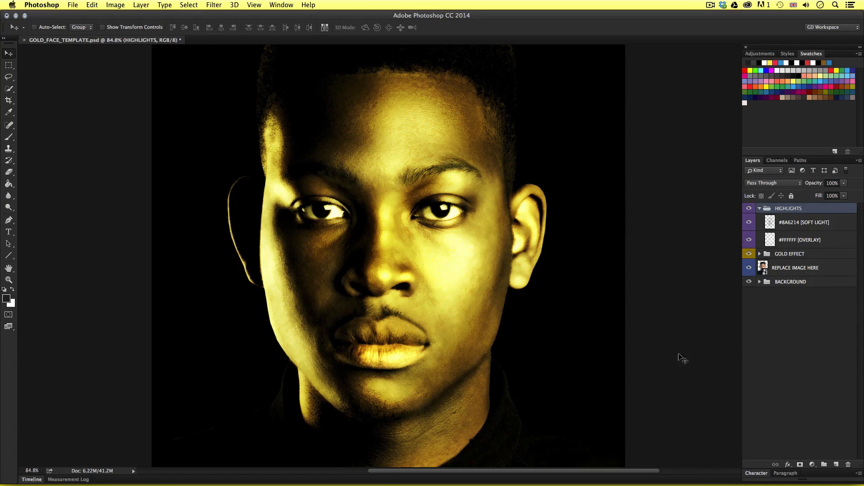
pyautogui.click(750, 209)
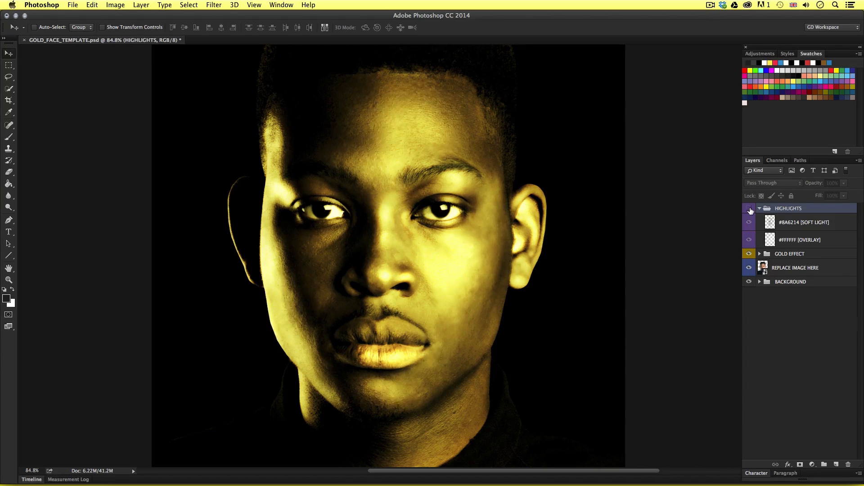
# Toggle the HIGHLIGHTS group's visibility repeatedly to compare its effect on the face close up, leaving the group hidden.
pyautogui.click(750, 209)
pyautogui.click(749, 209)
pyautogui.click(749, 209)
pyautogui.press('z')
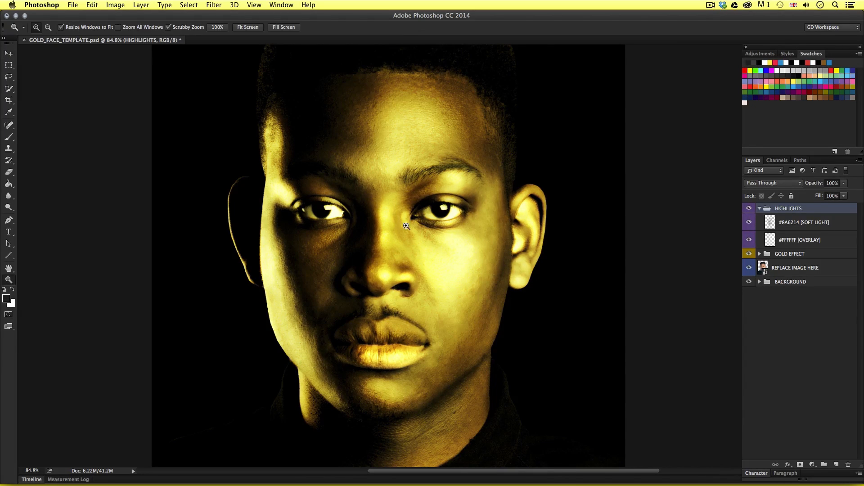
pyautogui.moveTo(405, 228); pyautogui.dragTo(434, 215)
pyautogui.click(748, 209)
pyautogui.click(749, 210)
pyautogui.click(749, 209)
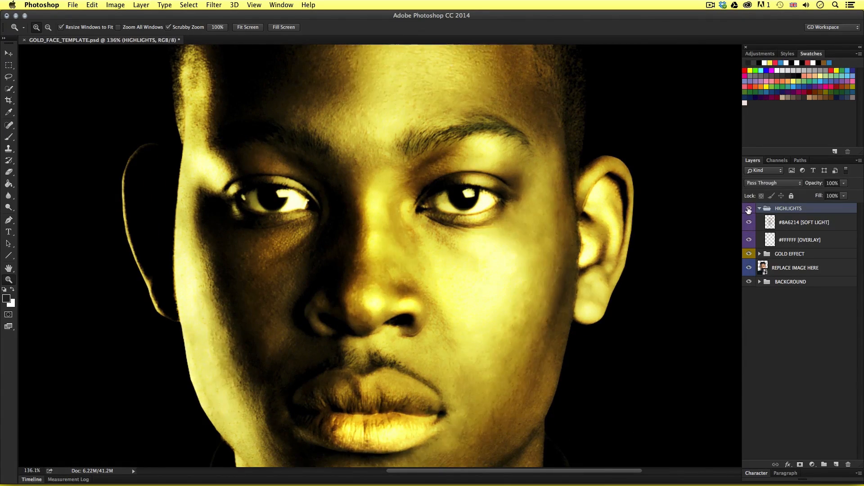
pyautogui.click(749, 210)
pyautogui.click(750, 209)
pyautogui.click(750, 209)
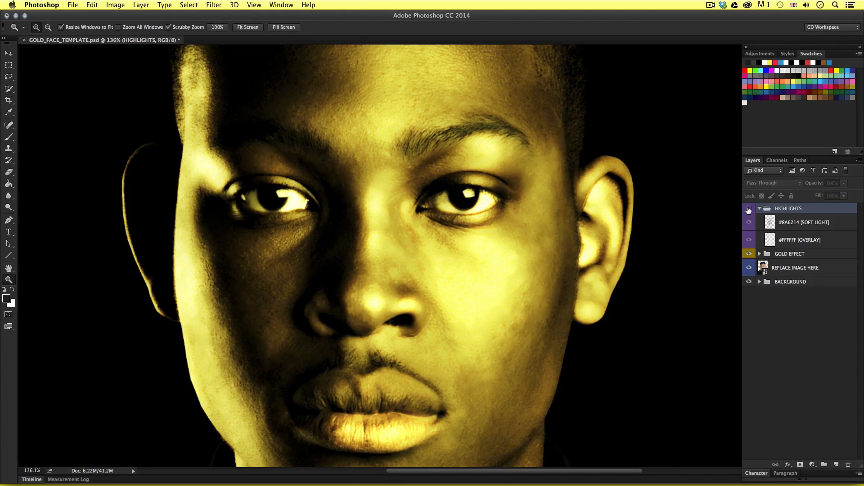
pyautogui.click(749, 209)
pyautogui.click(748, 210)
pyautogui.moveTo(462, 190); pyautogui.dragTo(442, 193)
pyautogui.moveTo(516, 196); pyautogui.dragTo(504, 209)
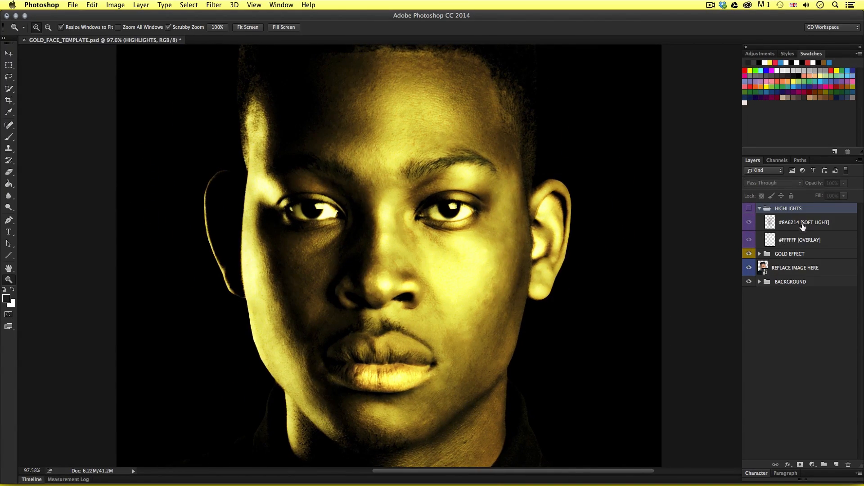
# Collapse the HIGHLIGHTS group, expand GOLD EFFECT, and toggle its visibility to compare the gold look with the original portrait.
pyautogui.click(761, 208)
pyautogui.click(812, 219)
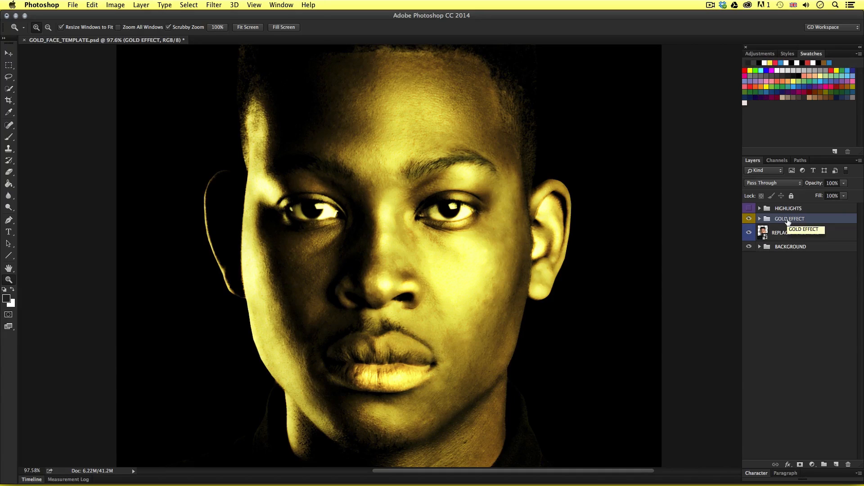
pyautogui.click(760, 219)
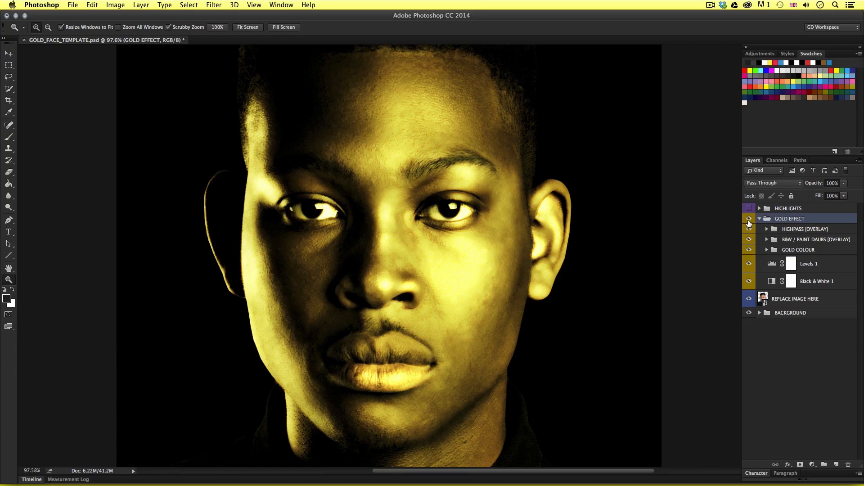
pyautogui.click(749, 219)
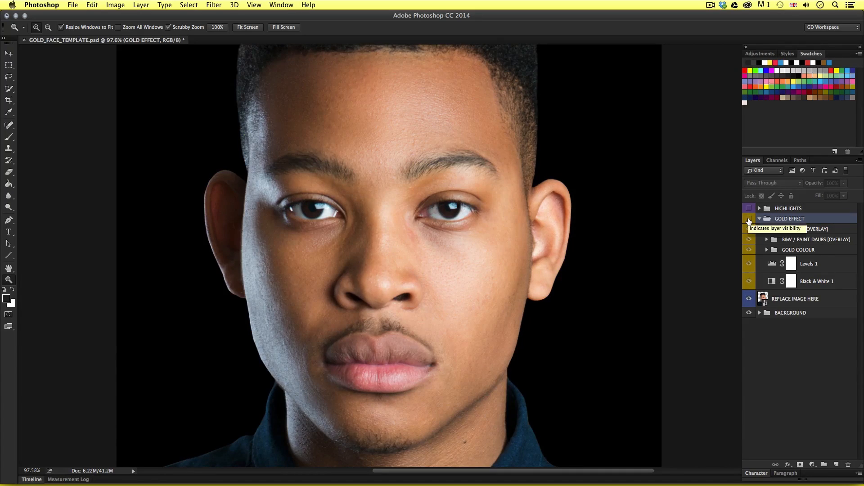
pyautogui.click(748, 220)
pyautogui.click(748, 220)
pyautogui.click(749, 220)
pyautogui.click(749, 220)
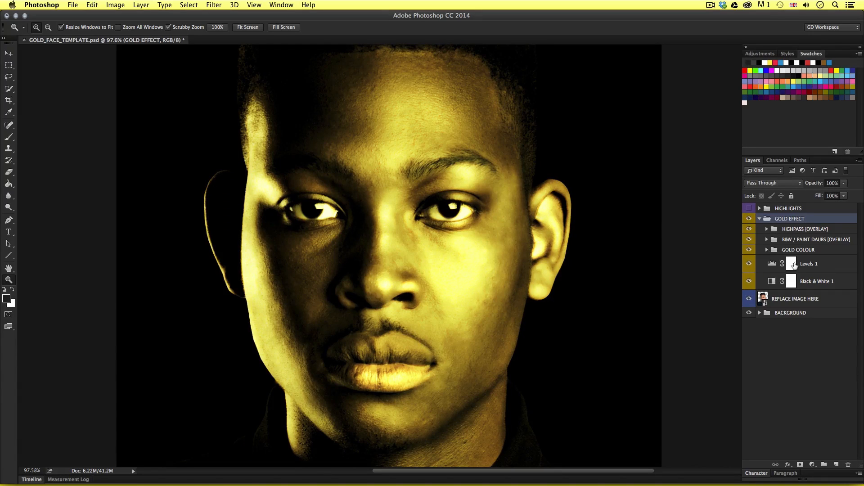
# Examine the HIGHPASS [OVERLAY] group's High Pass smart object and its effect on the face, then collapse and hide the group.
pyautogui.click(809, 231)
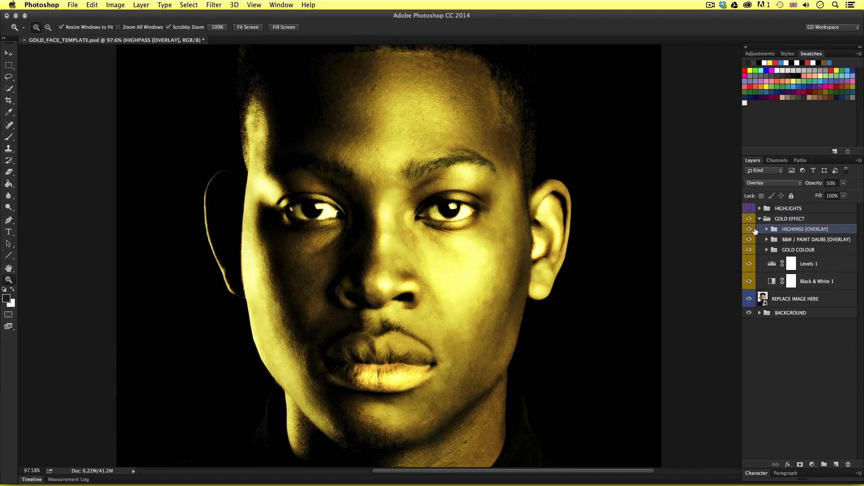
pyautogui.click(770, 219)
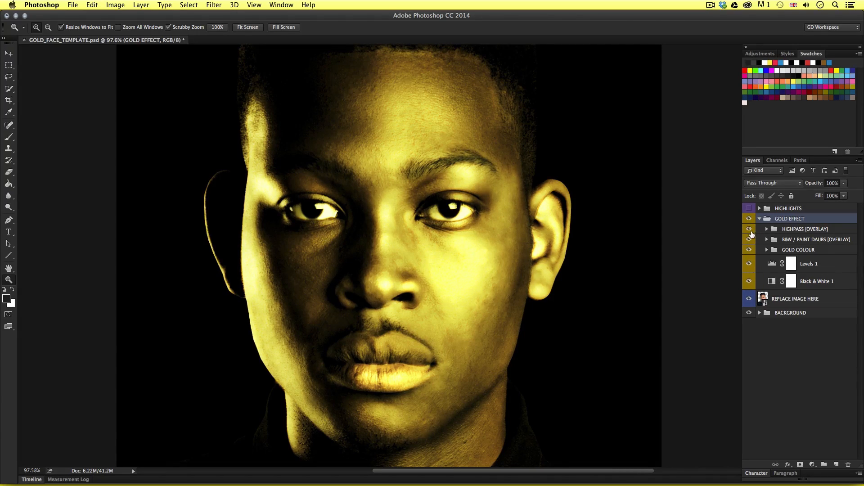
pyautogui.click(801, 230)
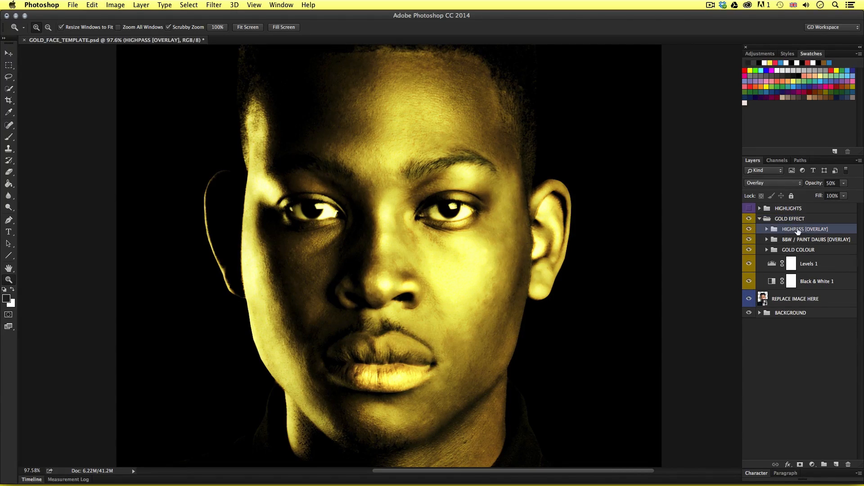
pyautogui.click(767, 230)
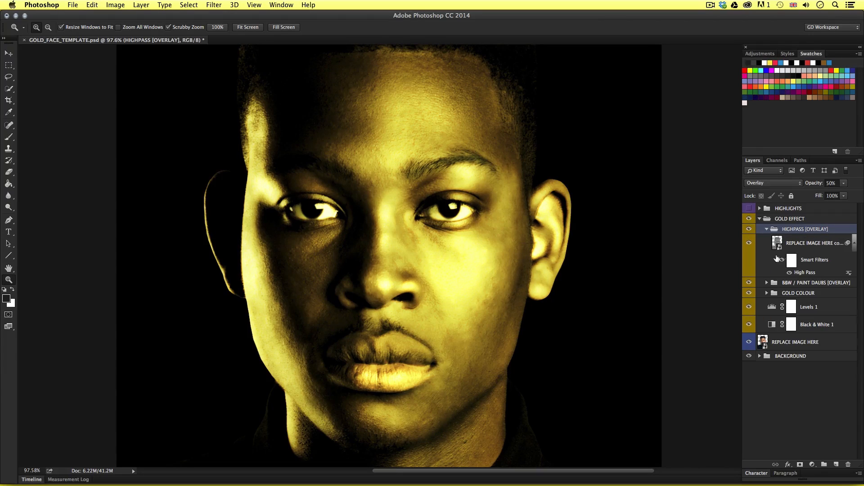
pyautogui.click(803, 245)
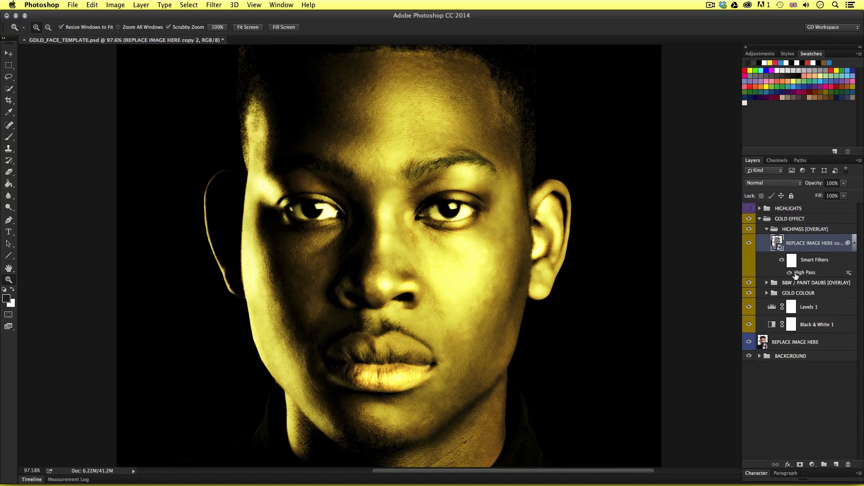
pyautogui.click(747, 230)
pyautogui.click(748, 230)
pyautogui.click(767, 230)
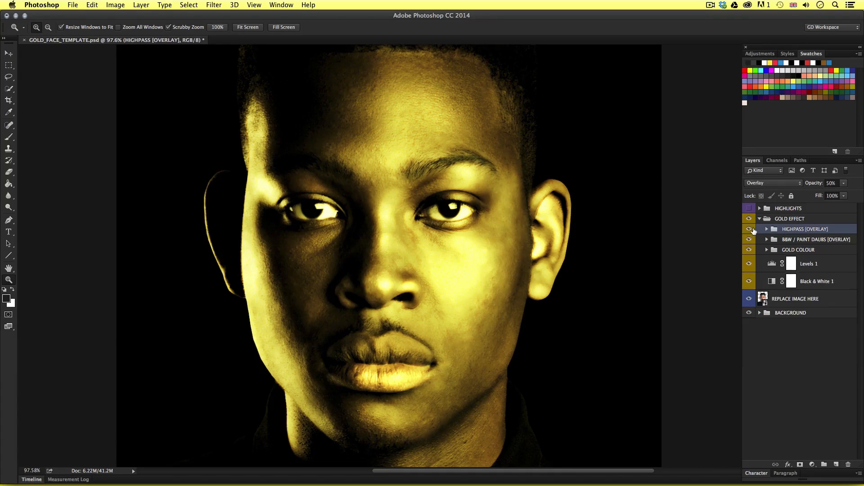
pyautogui.click(749, 229)
# Expand the B&W / PAINT DAUBS [OVERLAY] group and inspect its ORIGINAL IMAGE, Black & White and Levels layers.
pyautogui.click(801, 240)
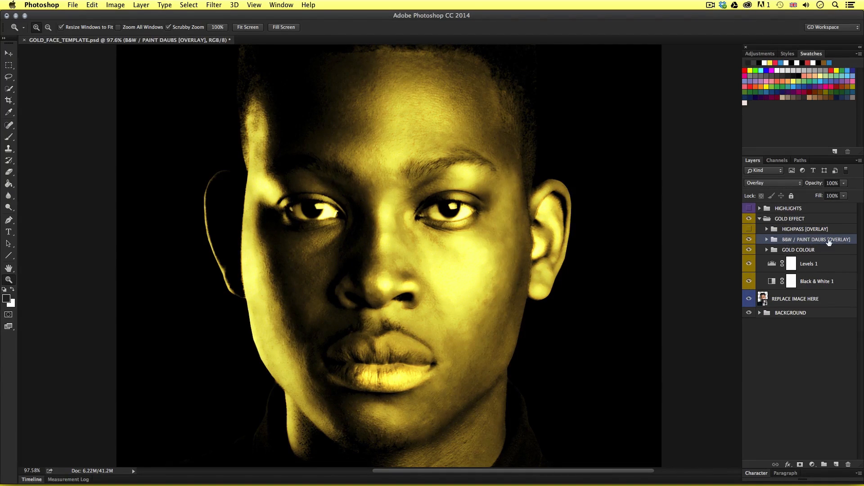
pyautogui.click(767, 239)
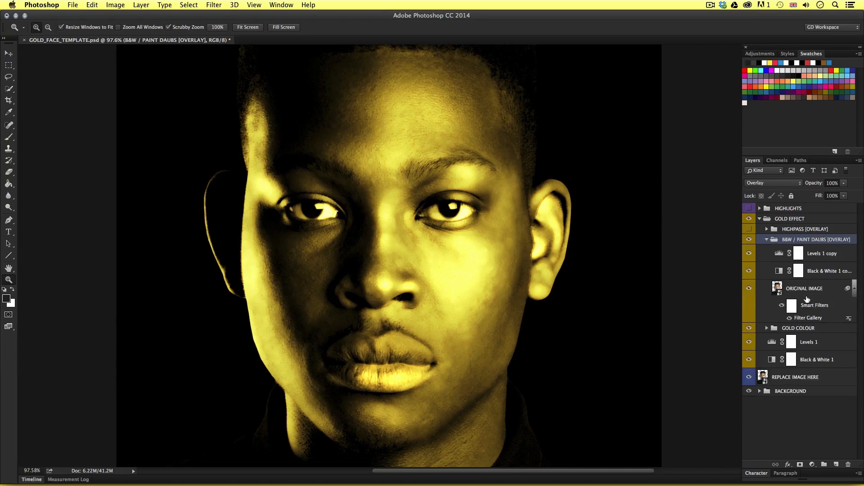
pyautogui.click(778, 289)
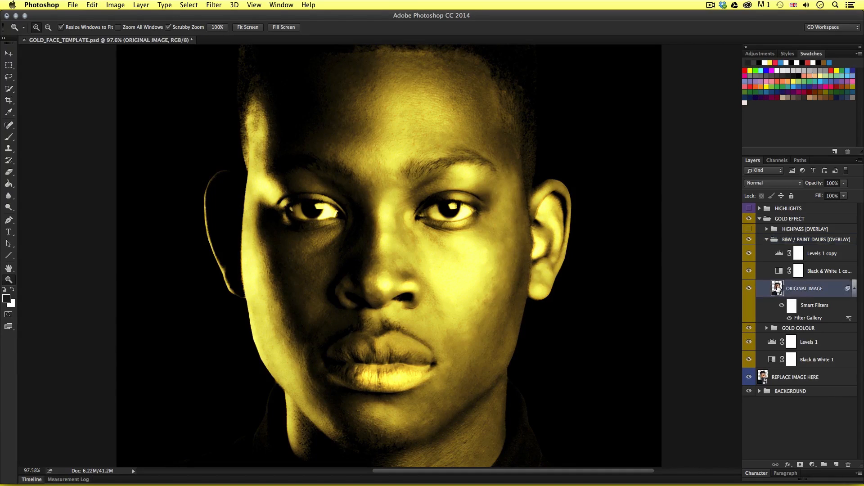
pyautogui.click(824, 272)
pyautogui.click(838, 257)
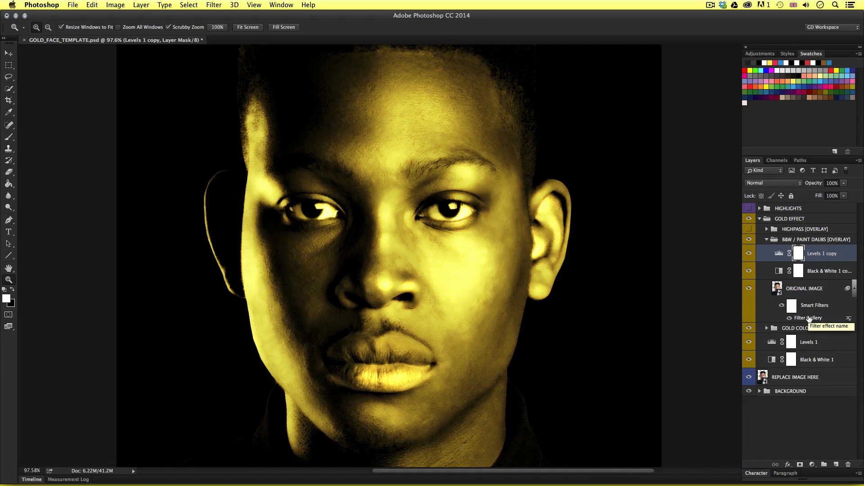
# Toggle the B&W / PAINT DAUBS [OVERLAY] group's visibility to compare its effect, then collapse the group and leave it hidden.
pyautogui.click(749, 240)
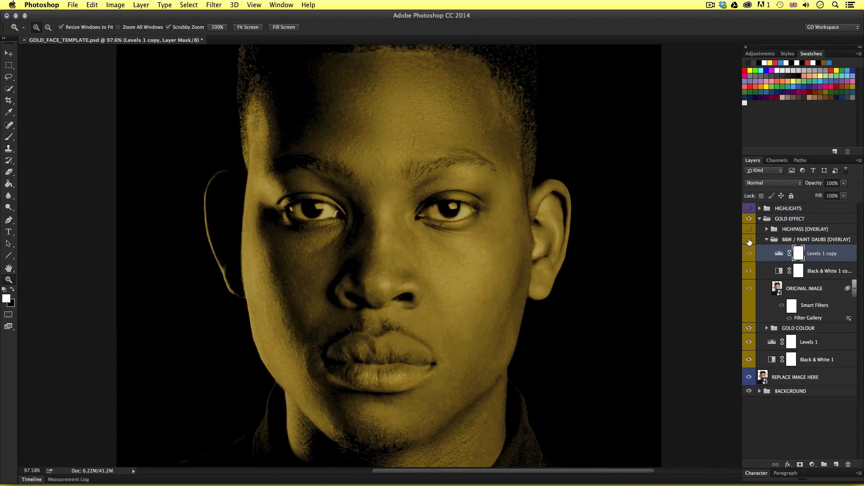
pyautogui.click(750, 240)
pyautogui.click(749, 241)
pyautogui.click(750, 241)
pyautogui.click(750, 241)
pyautogui.click(750, 241)
pyautogui.click(767, 239)
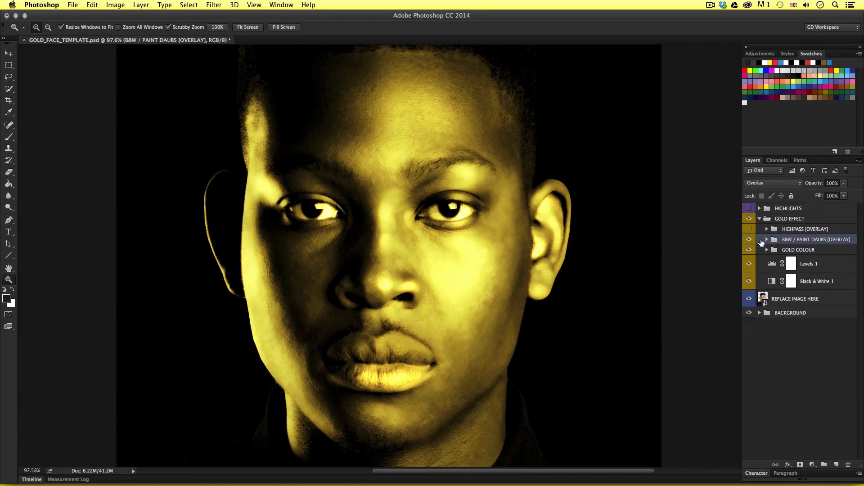
pyautogui.click(777, 239)
pyautogui.click(749, 239)
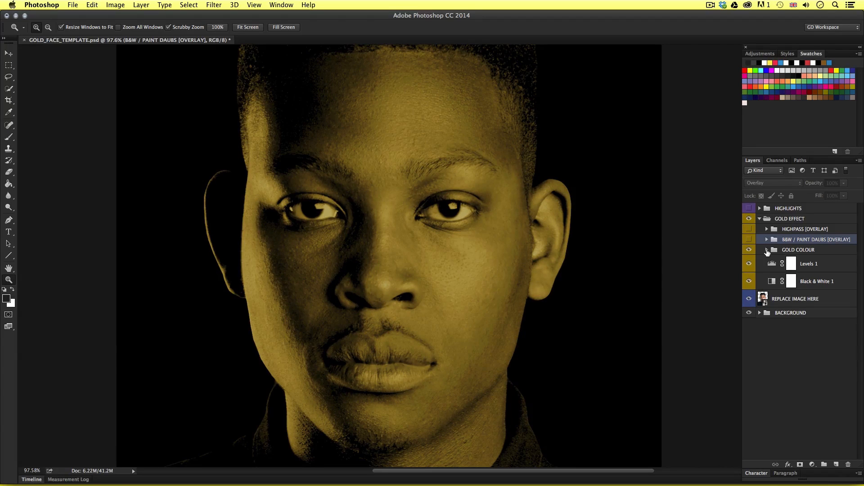
# Expand the GOLD COLOUR group and inspect its YELLOW [multiply], ORANGE [colour] and MUD YELLOW [darken] layers.
pyautogui.click(767, 250)
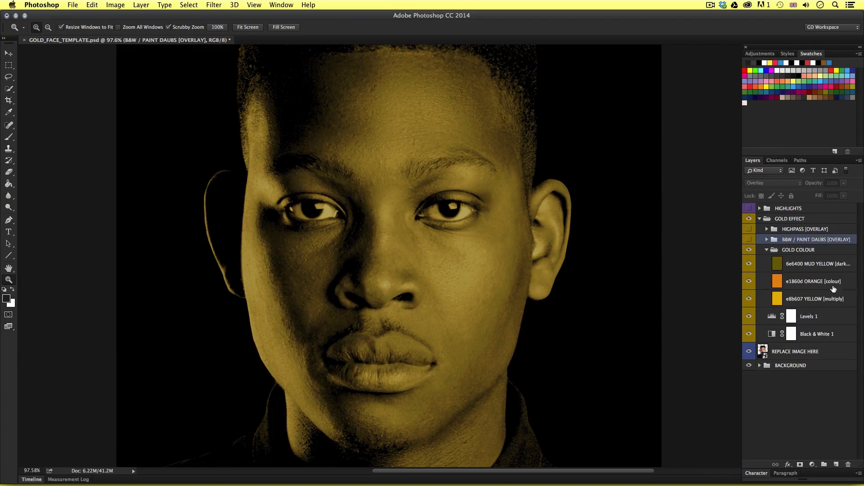
pyautogui.click(828, 299)
pyautogui.click(827, 281)
pyautogui.click(827, 266)
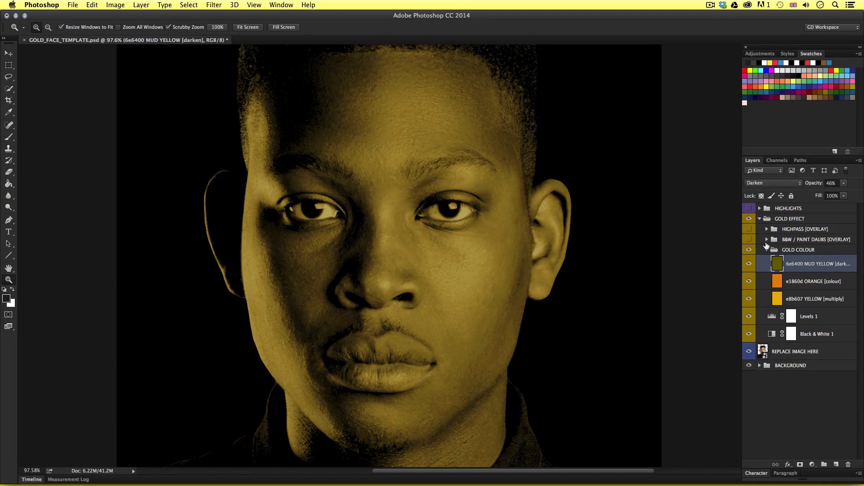
# Toggle the GOLD COLOUR group's visibility to compare the portrait with and without the tint, then leave it hidden and collapsed.
pyautogui.click(750, 251)
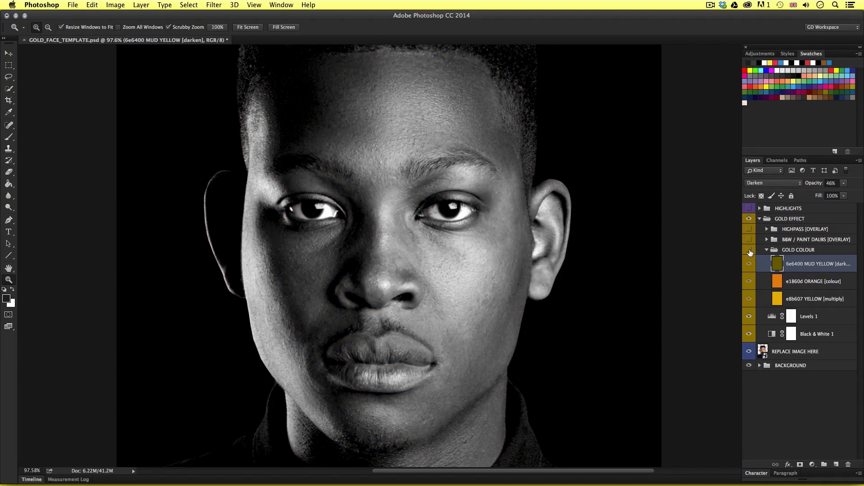
pyautogui.click(749, 250)
pyautogui.click(750, 251)
pyautogui.click(750, 251)
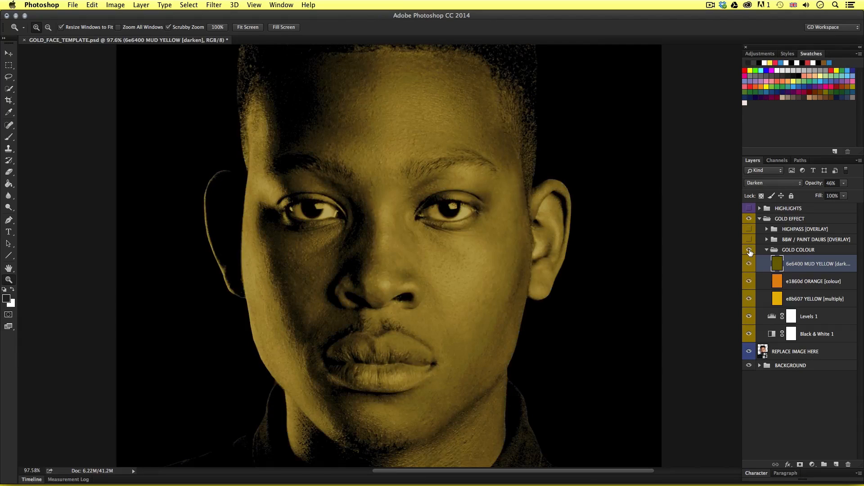
pyautogui.click(749, 251)
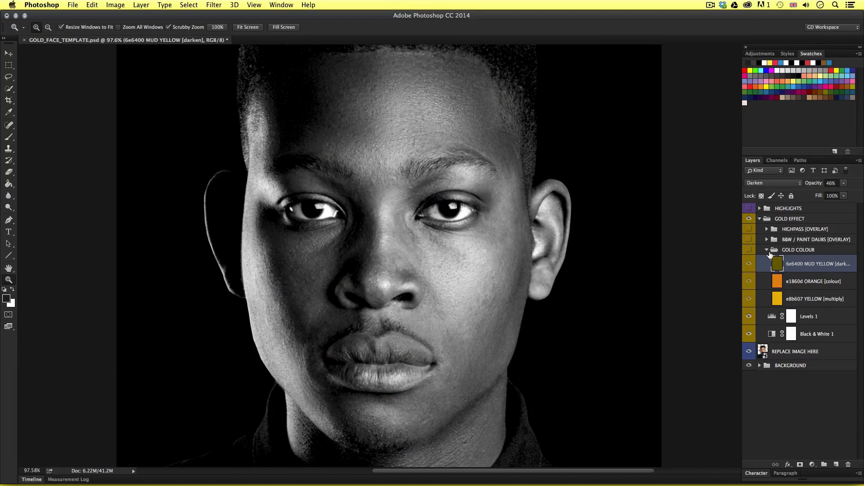
pyautogui.click(767, 250)
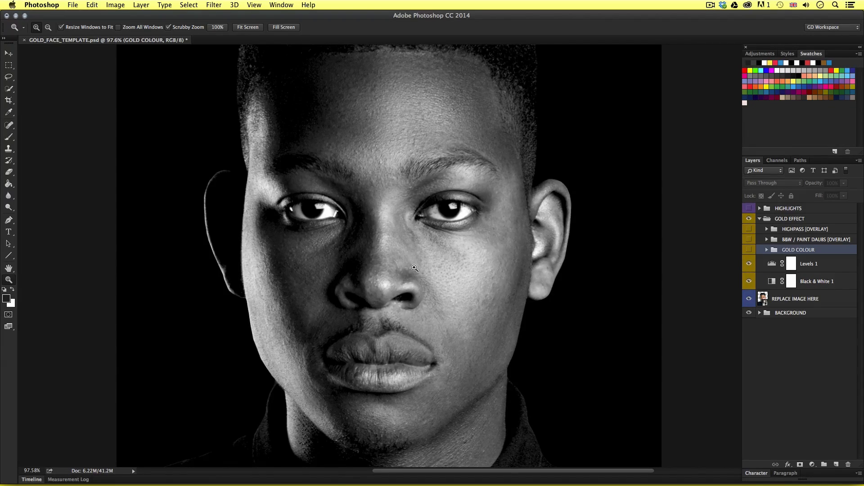
# Toggle the Levels 1 and Black & White 1 adjustments to compare their effect on the portrait, leaving both hidden.
pyautogui.press('v')
pyautogui.click(749, 263)
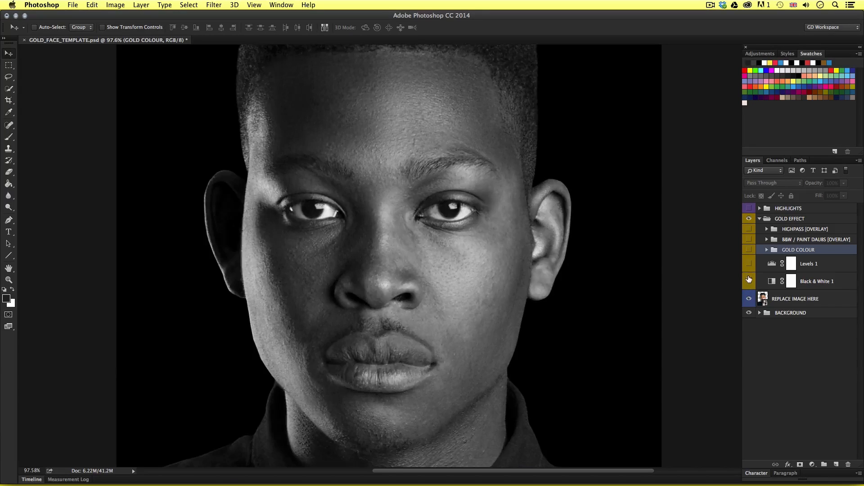
pyautogui.click(749, 281)
pyautogui.click(748, 281)
pyautogui.click(750, 263)
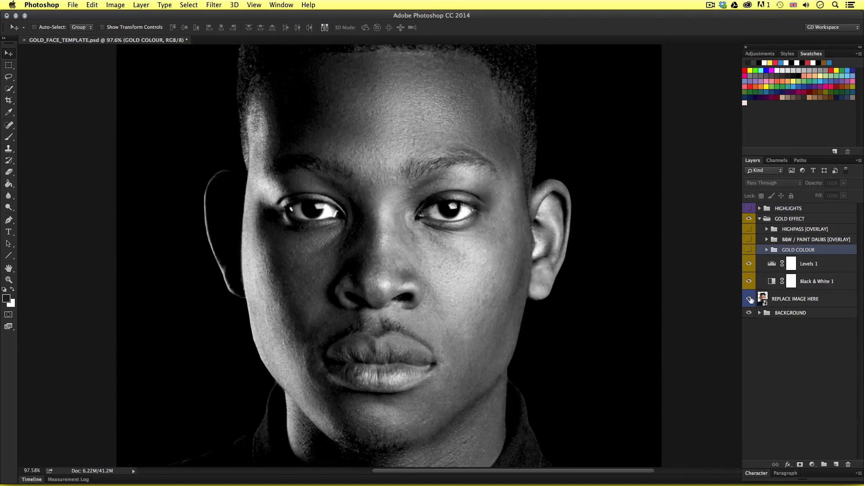
pyautogui.click(750, 264)
pyautogui.click(749, 282)
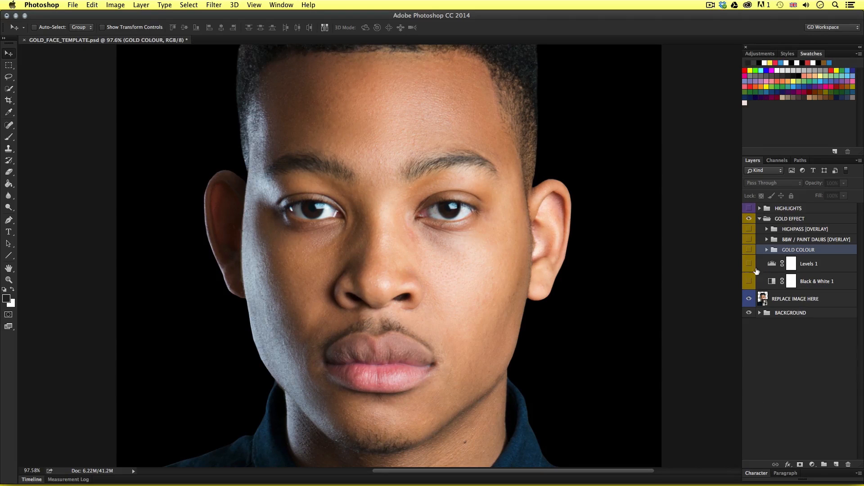
# Show Black & White 1, Levels 1, GOLD COLOUR, B&W / PAINT DAUBS [OVERLAY] and HIGHPASS [OVERLAY] again in turn to review the effect's build-up.
pyautogui.click(749, 282)
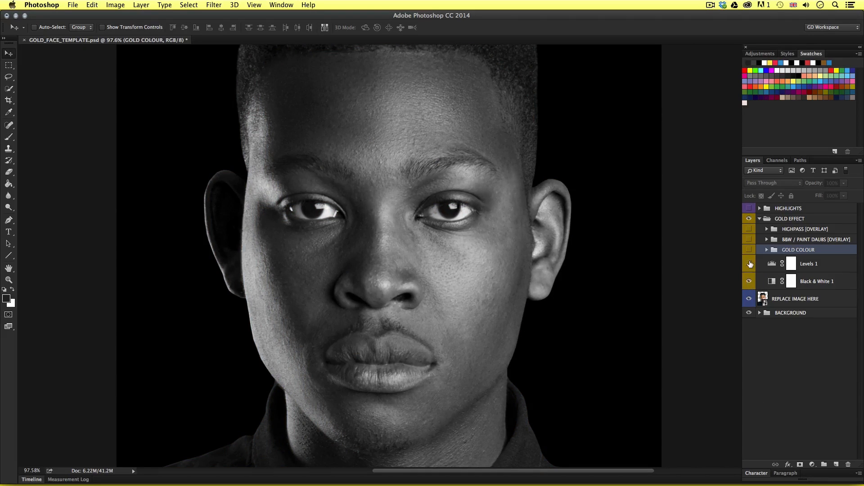
pyautogui.click(750, 264)
pyautogui.click(749, 251)
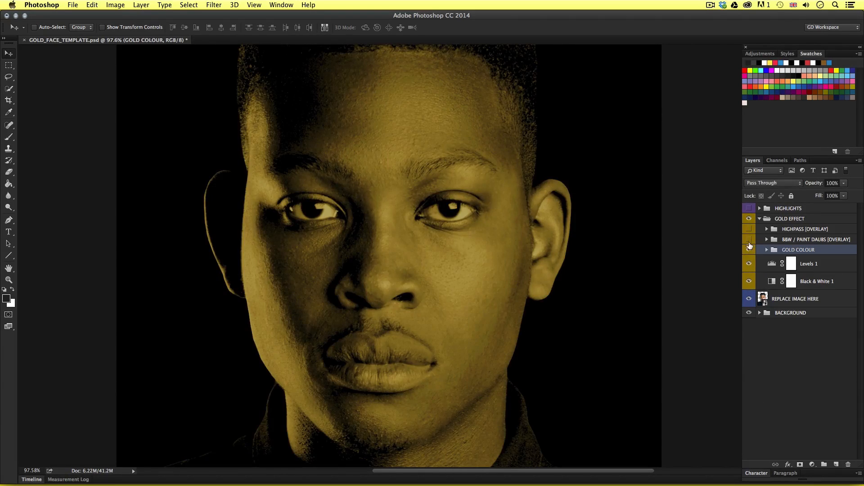
pyautogui.click(749, 241)
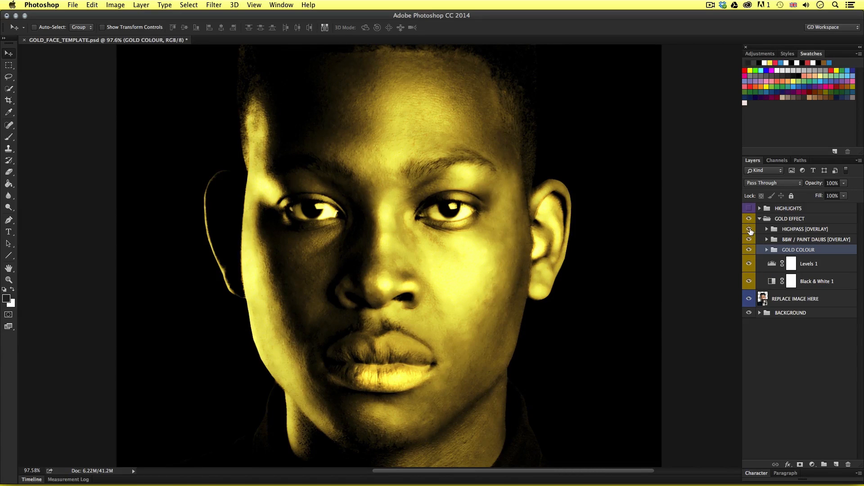
# Collapse the GOLD EFFECT group and deselect all layers.
pyautogui.click(760, 219)
pyautogui.click(795, 233)
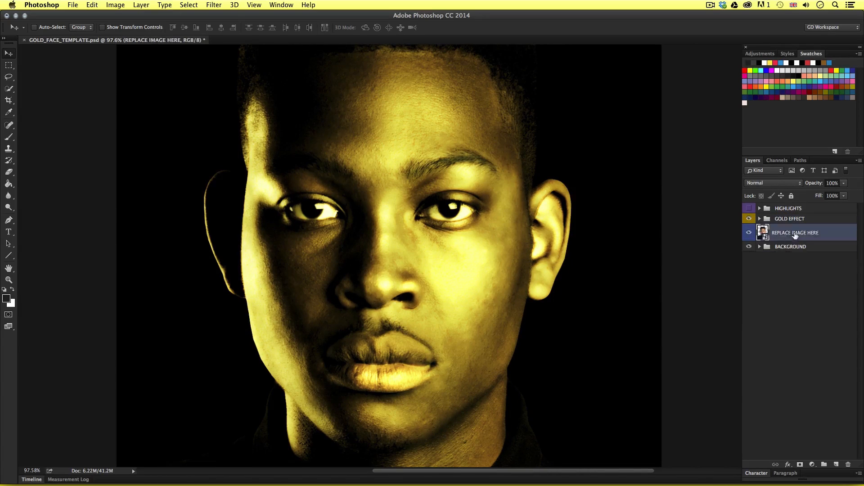
pyautogui.click(789, 273)
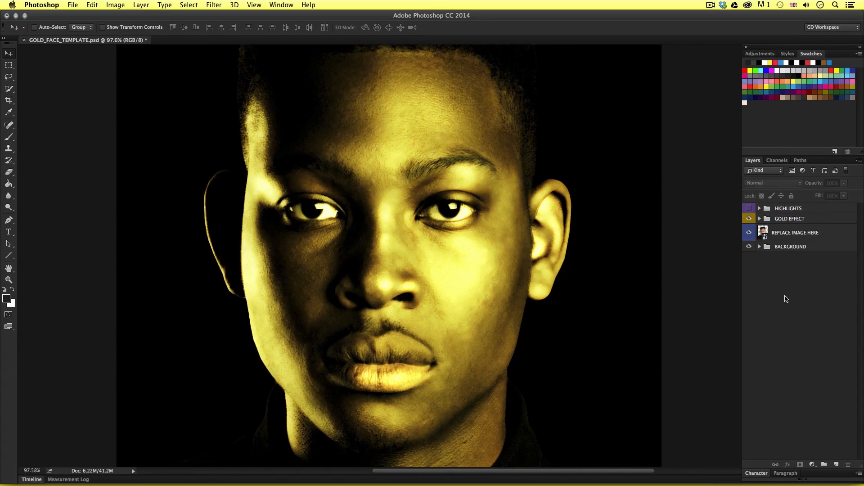
# Open the REPLACE IMAGE HERE smart object's contents and inspect the layer mask on ORIGINAL IMAGE.
pyautogui.doubleClick(762, 232)
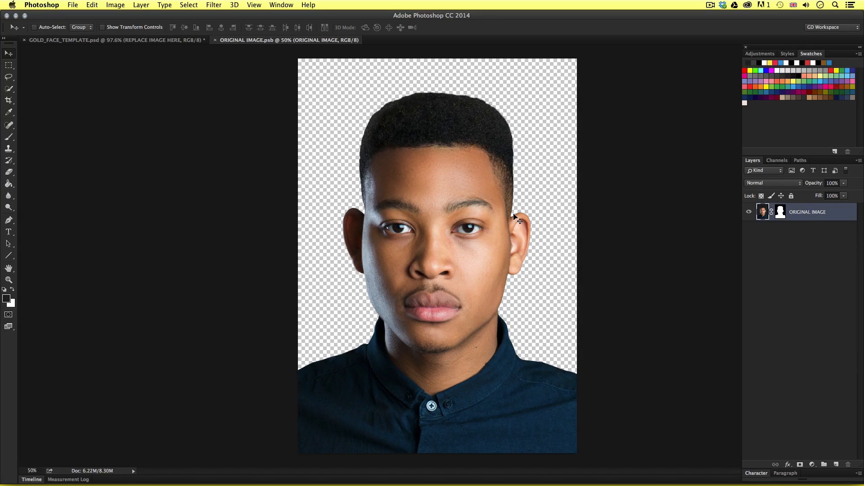
pyautogui.click(813, 249)
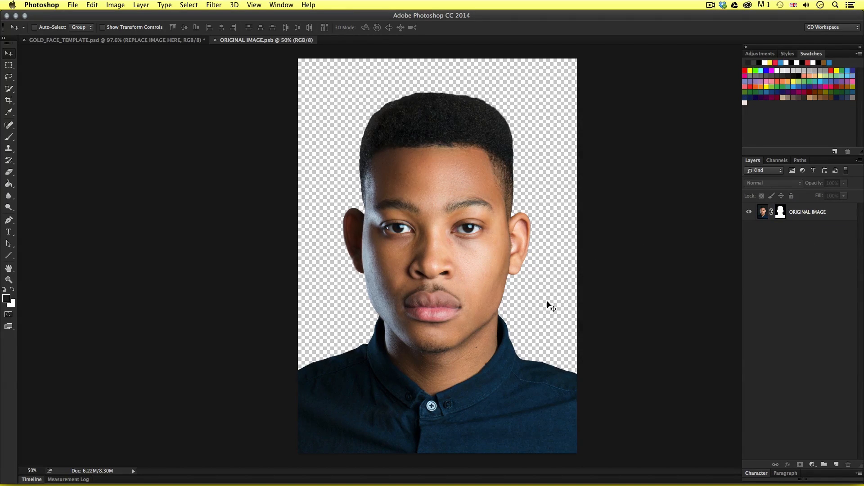
pyautogui.click(779, 212)
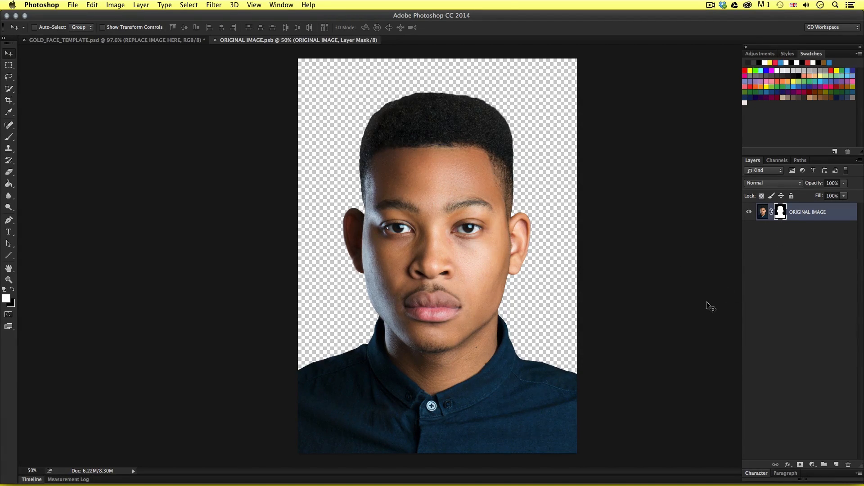
pyautogui.rightClick(776, 217)
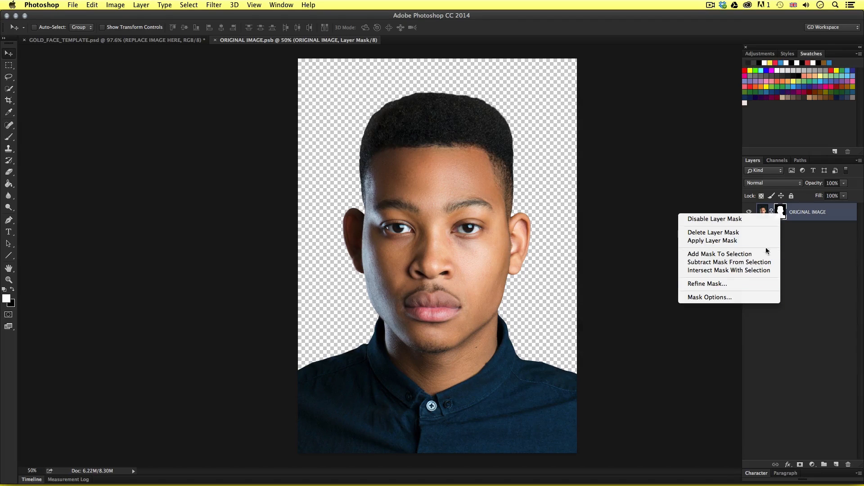
pyautogui.click(753, 219)
pyautogui.keyDown('shift'); pyautogui.click(783, 214); pyautogui.keyUp('shift')
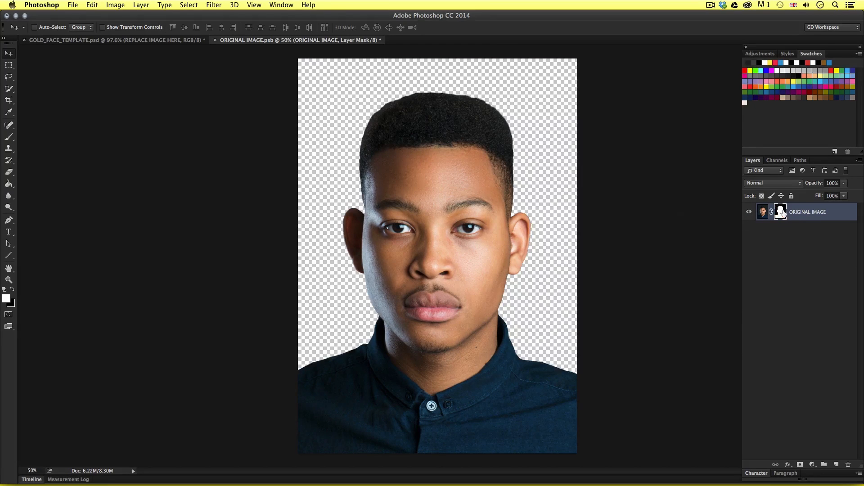
# Close the smart object's document and review the whole gold portrait in the template with no layer selected.
pyautogui.press('super+w')
pyautogui.click(520, 175)
pyautogui.moveTo(416, 244); pyautogui.dragTo(425, 244)
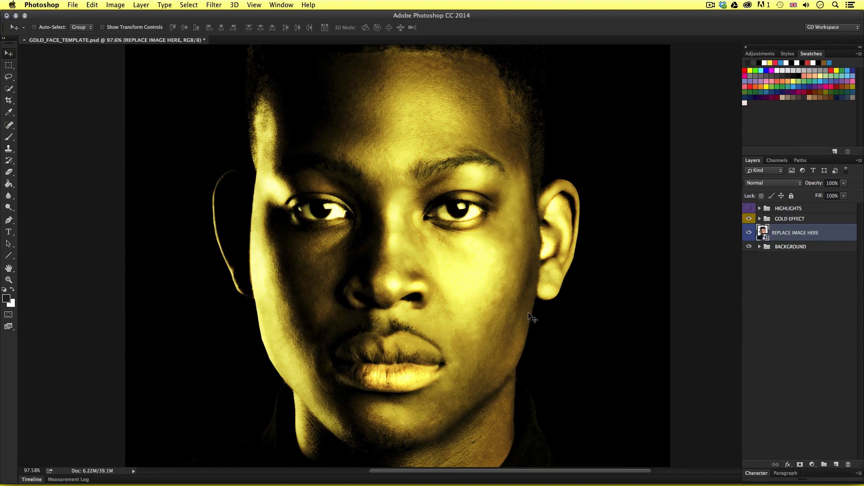
pyautogui.moveTo(529, 314); pyautogui.dragTo(528, 313)
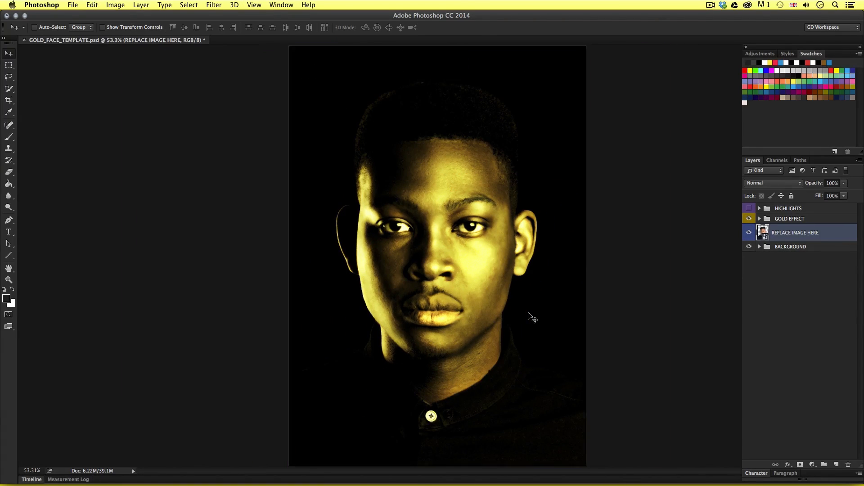
pyautogui.click(758, 273)
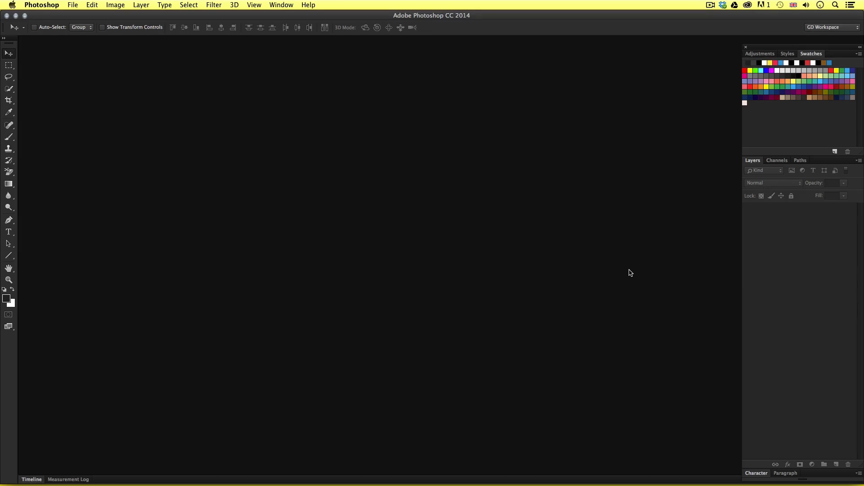
# Create a new document with the International Paper preset at A4 size and a resolution of 150 pixels/inch.
pyautogui.click(73, 5)
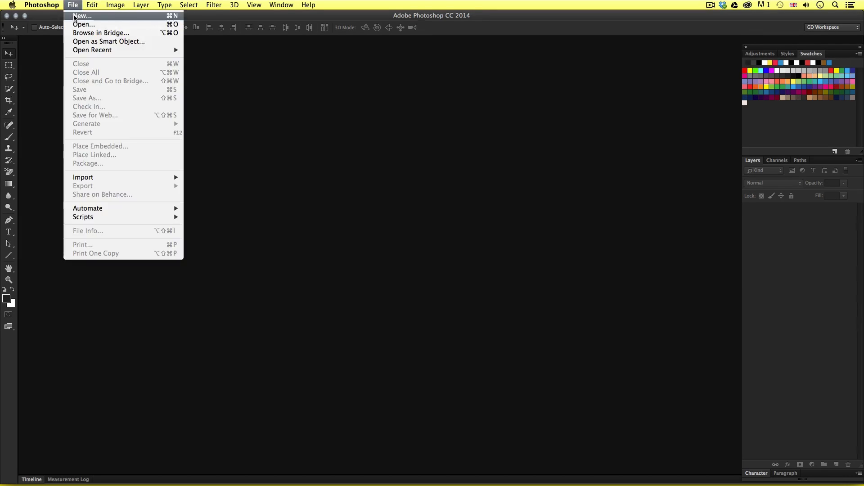
pyautogui.click(78, 13)
pyautogui.click(389, 170)
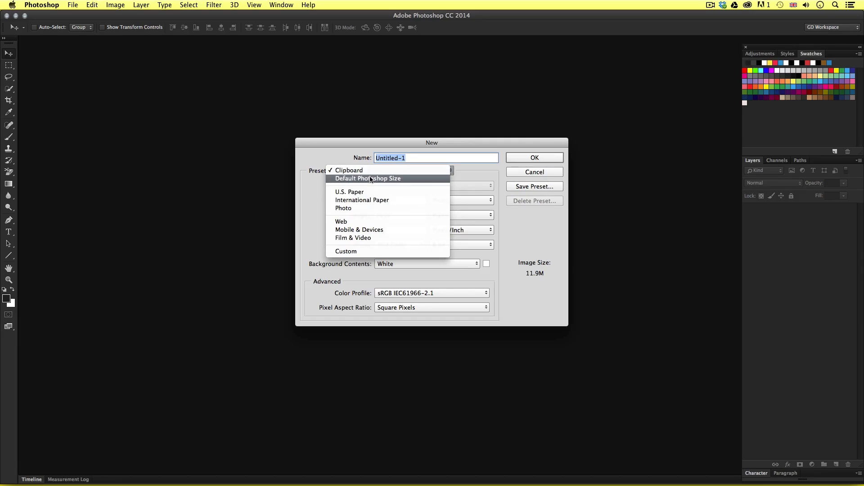
pyautogui.click(376, 200)
pyautogui.doubleClick(383, 230)
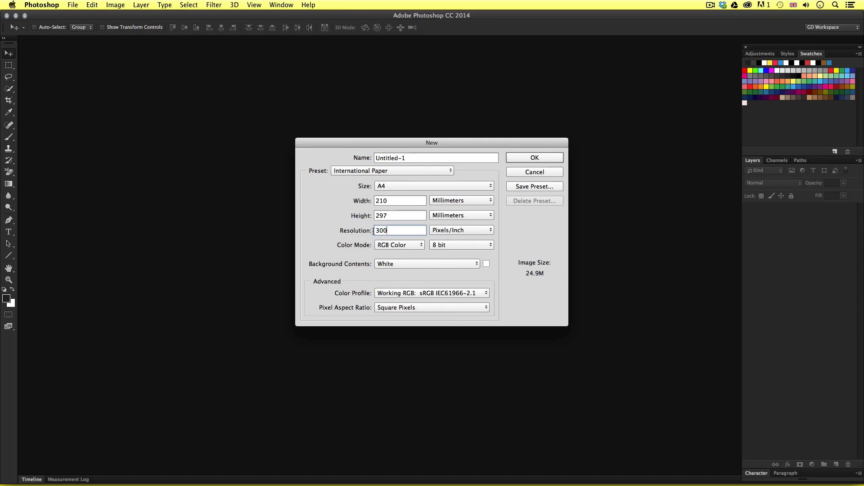
pyautogui.write('150')
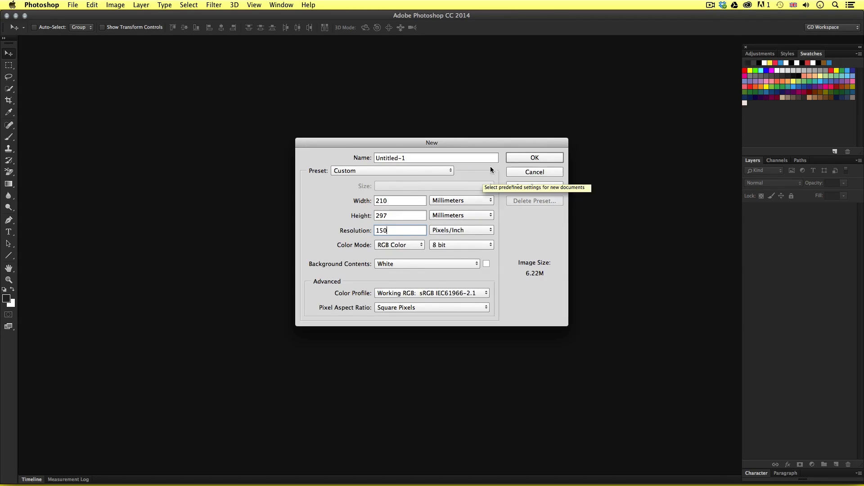
pyautogui.click(512, 158)
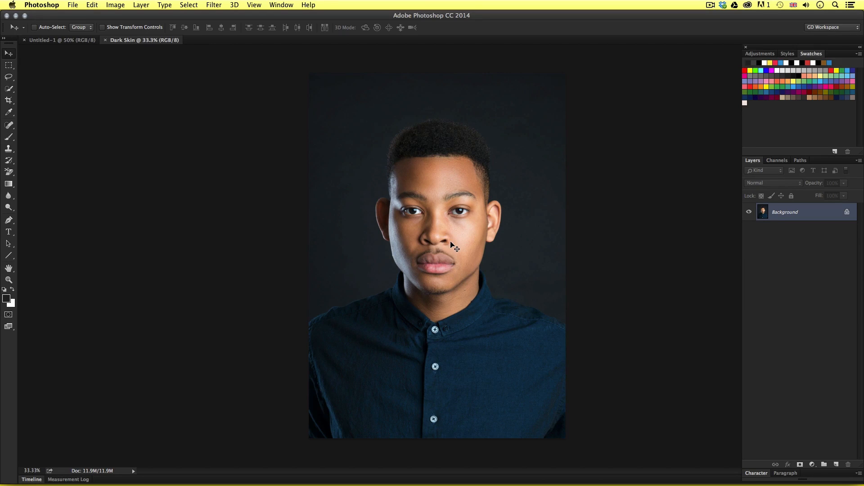
# Examine the Dark Skin photo's face, neck and shirt at 100%, then view the full portrait.
pyautogui.press('super+1')
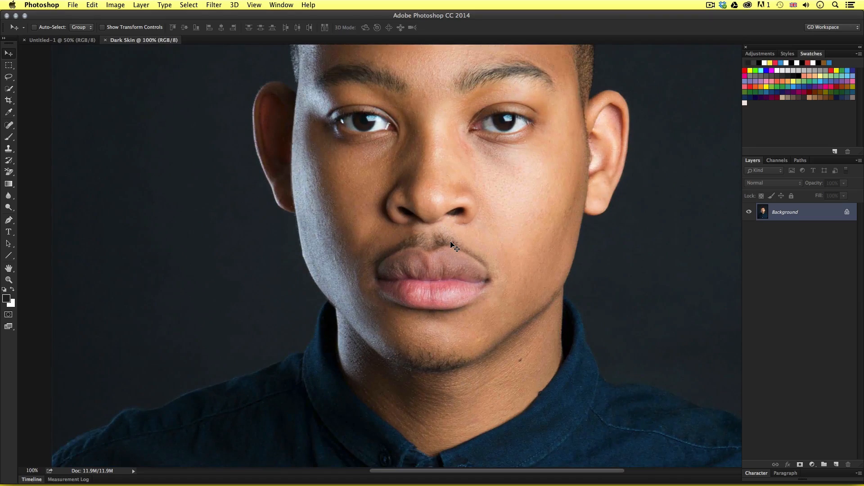
pyautogui.moveTo(461, 164); pyautogui.dragTo(459, 216)
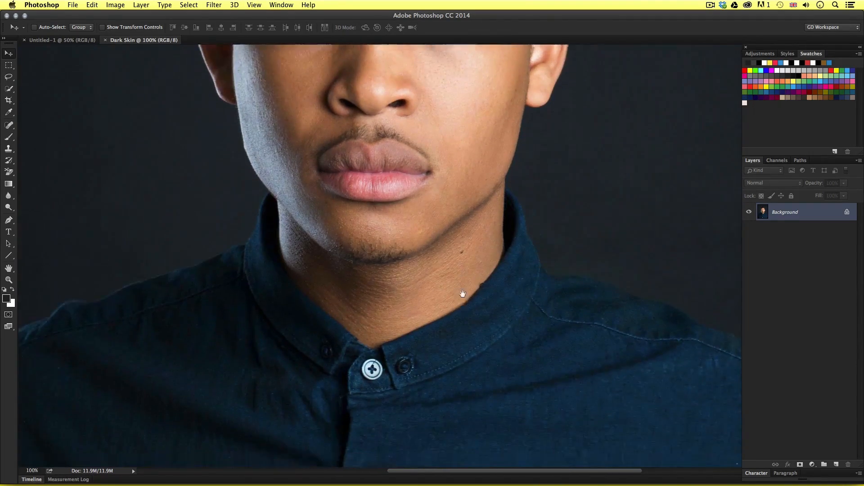
pyautogui.moveTo(463, 293); pyautogui.dragTo(464, 366)
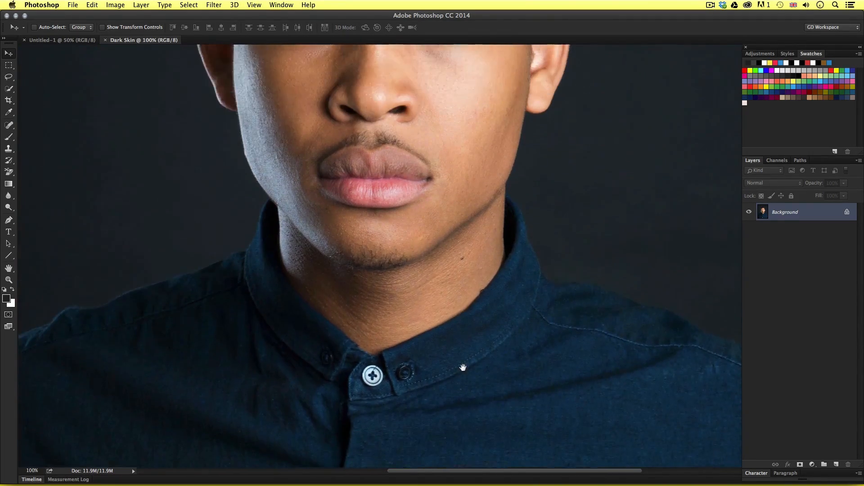
pyautogui.press('z')
pyautogui.moveTo(470, 210); pyautogui.dragTo(457, 229)
pyautogui.press('v')
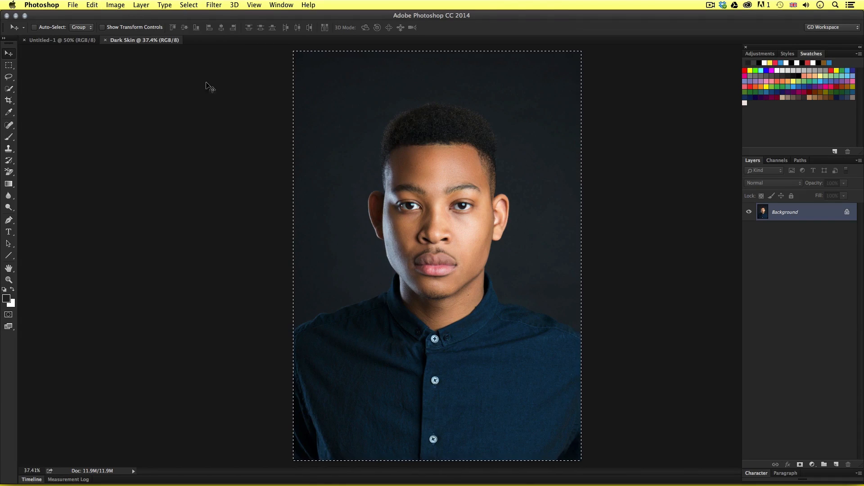
# Bring the Dark Skin photo into the Untitled-1 document as a layer and centre the face on the page.
pyautogui.click(78, 40)
pyautogui.moveTo(231, 131); pyautogui.dragTo(536, 207)
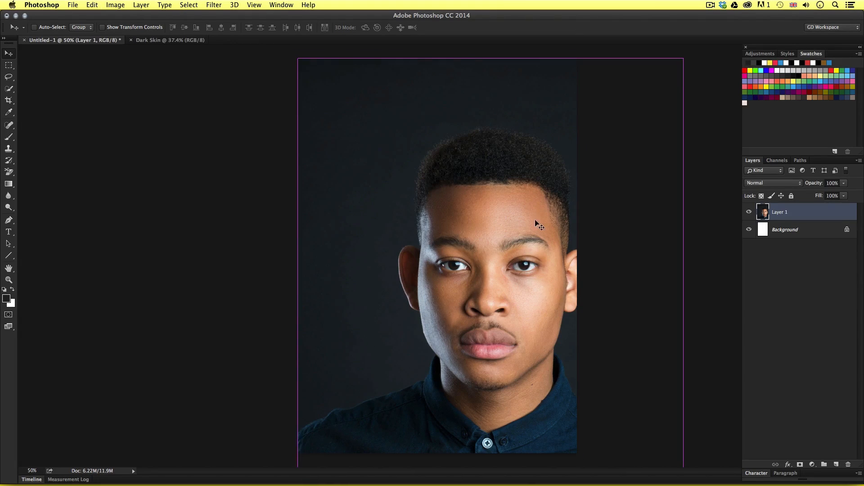
pyautogui.moveTo(542, 299); pyautogui.dragTo(497, 251)
# Free Transform the portrait layer proportionally to about 106% and adjust its position on the page.
pyautogui.press('z')
pyautogui.press('super+t')
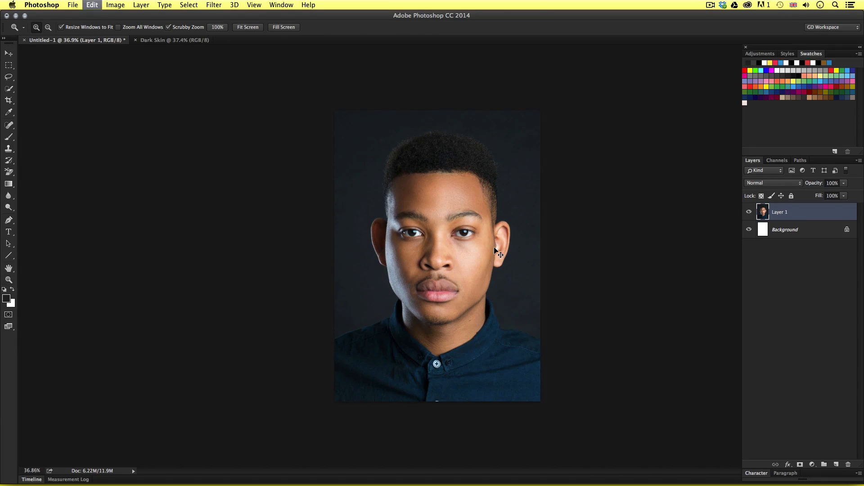
pyautogui.moveTo(580, 81)
pyautogui.mouseDown()
pyautogui.moveTo(566, 100)
pyautogui.moveTo(576, 87)
pyautogui.moveTo(572, 93)
pyautogui.mouseUp()
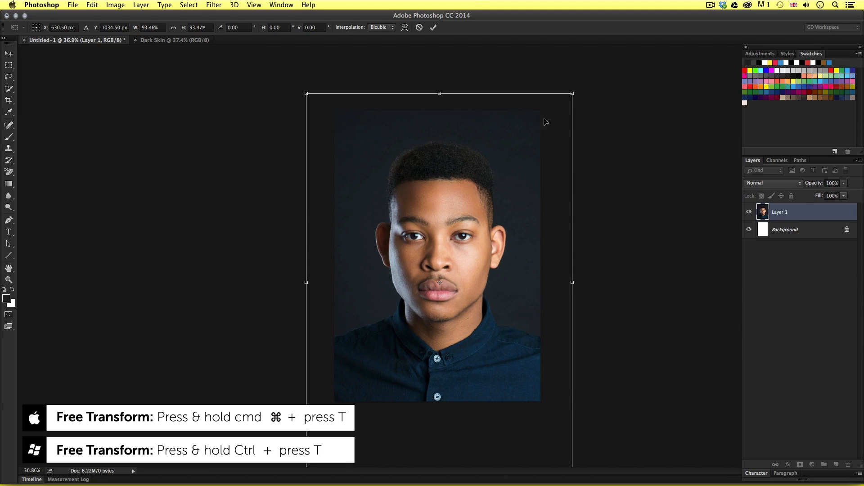
pyautogui.moveTo(572, 95); pyautogui.dragTo(595, 67)
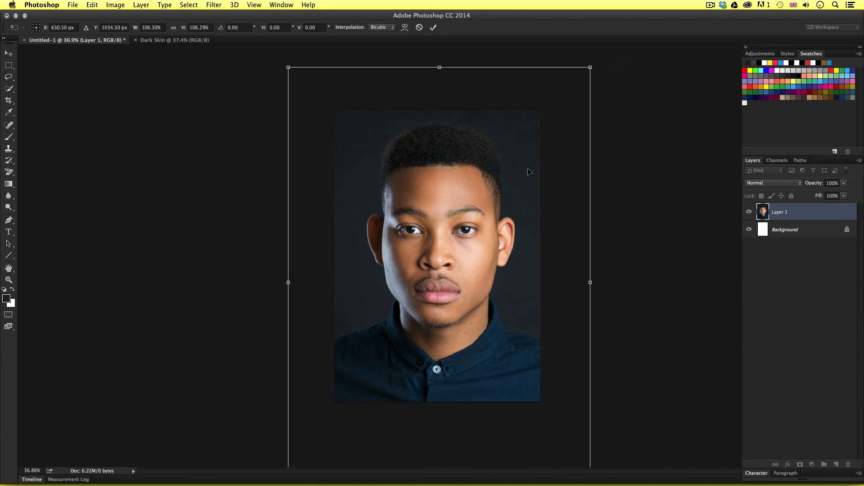
pyautogui.moveTo(530, 169); pyautogui.dragTo(525, 178)
pyautogui.press('Return')
pyautogui.press('z')
pyautogui.moveTo(475, 235); pyautogui.dragTo(495, 234)
pyautogui.press('v')
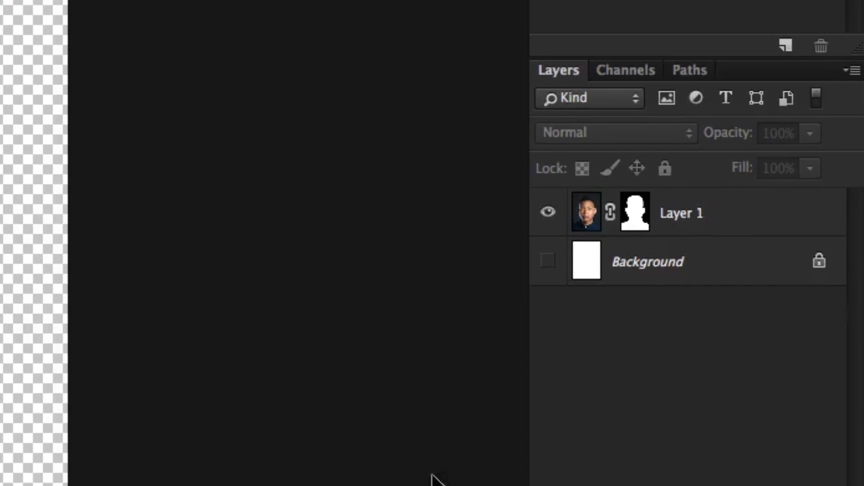
# Convert the masked portrait layer, Layer 1, to a smart object.
pyautogui.click(741, 225)
pyautogui.rightClick(739, 213)
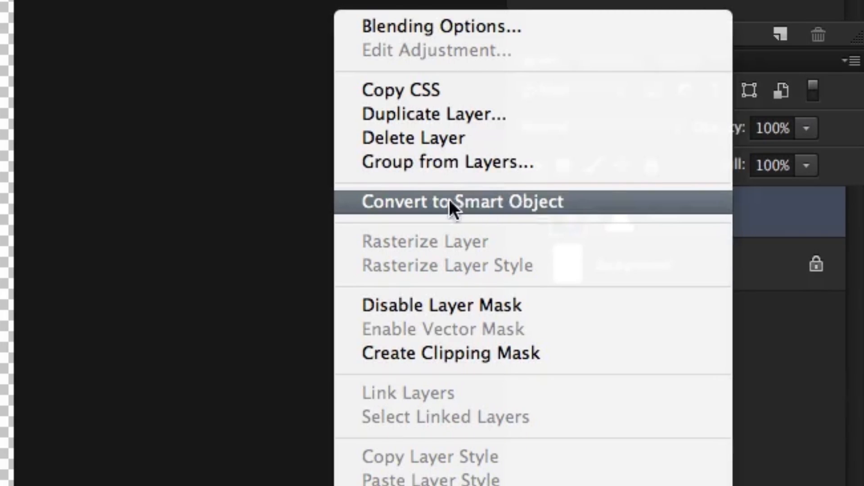
pyautogui.click(477, 201)
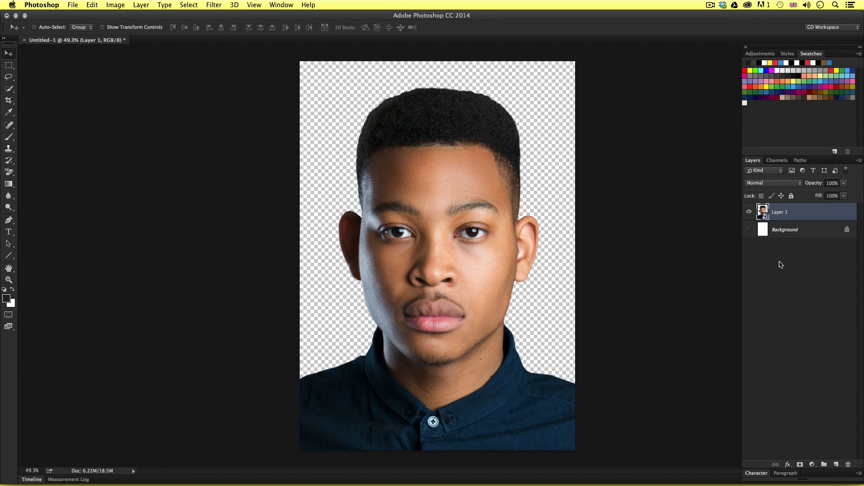
# Rename the portrait smart object layer REPLACE IMAGE HERE, give it a blue colour label and deselect it.
pyautogui.doubleClick(781, 212)
pyautogui.write('REPLACE IMAG')
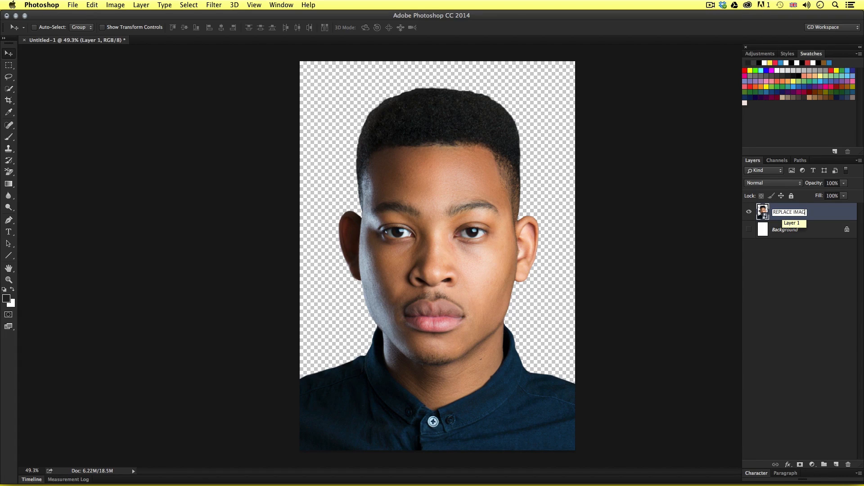
pyautogui.write('E HERE')
pyautogui.press('Return')
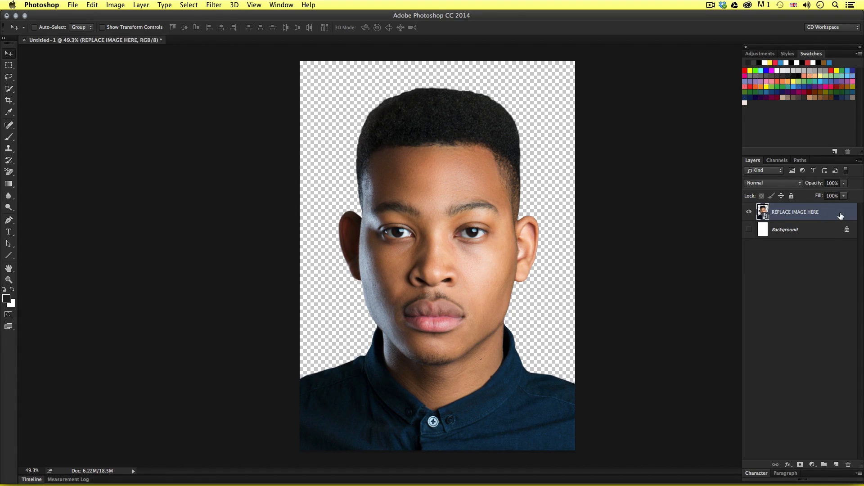
pyautogui.rightClick(831, 216)
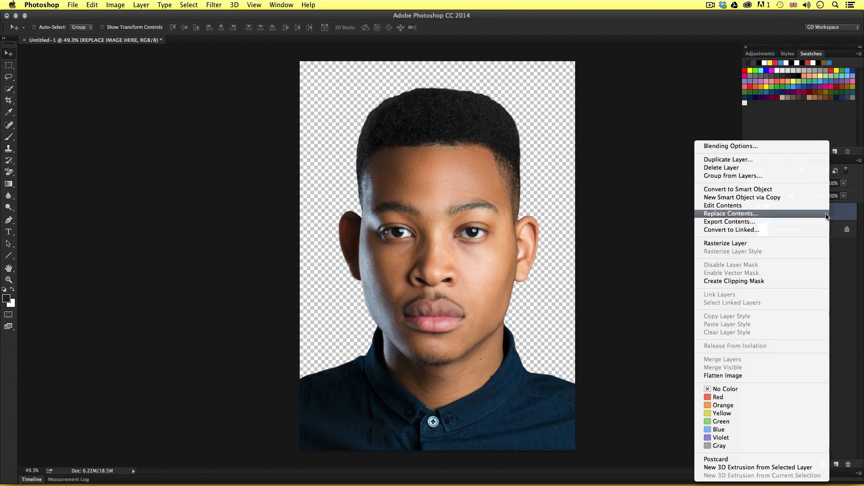
pyautogui.click(771, 430)
pyautogui.click(791, 314)
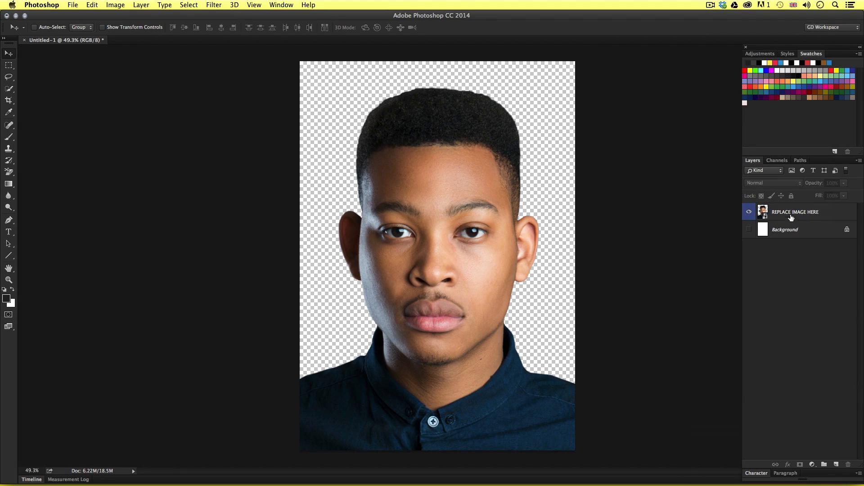
# Add a new layer above REPLACE IMAGE HERE and set the foreground colour to black.
pyautogui.click(830, 212)
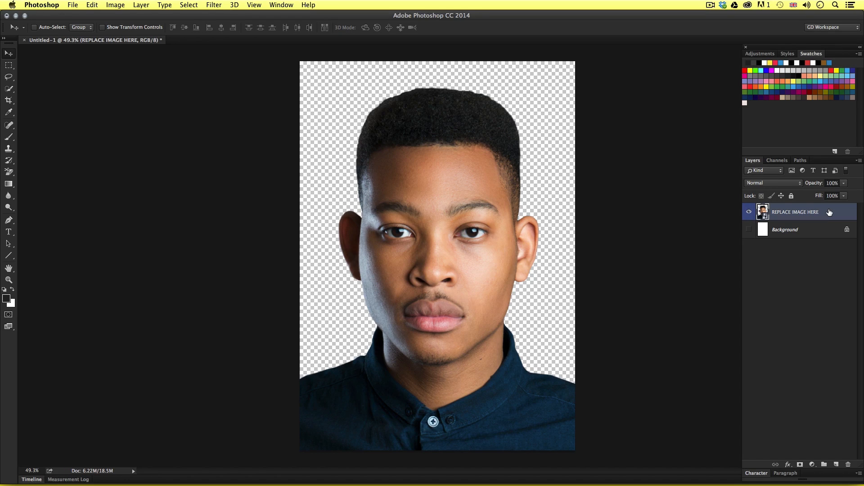
pyautogui.press('super+shift+n')
pyautogui.press('Return')
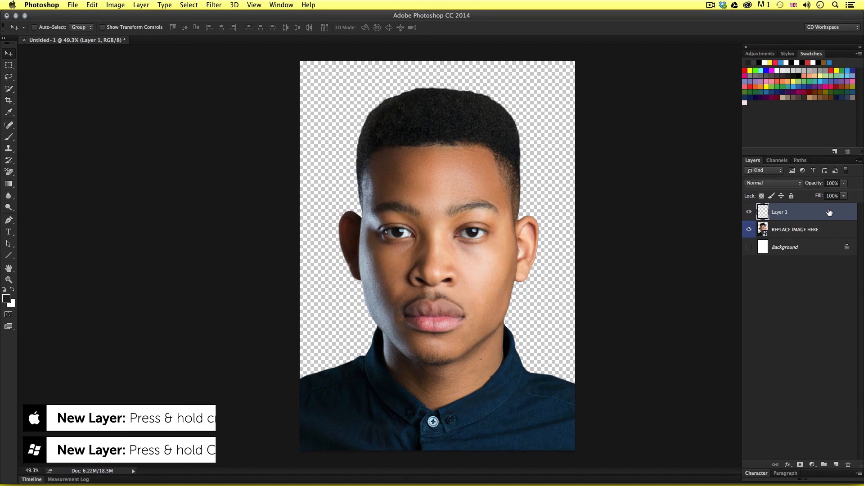
pyautogui.click(6, 298)
pyautogui.click(314, 280)
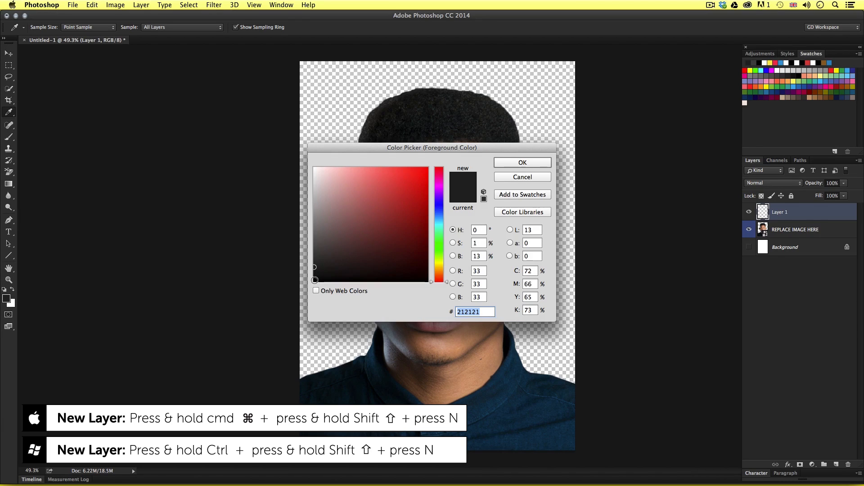
pyautogui.click(520, 165)
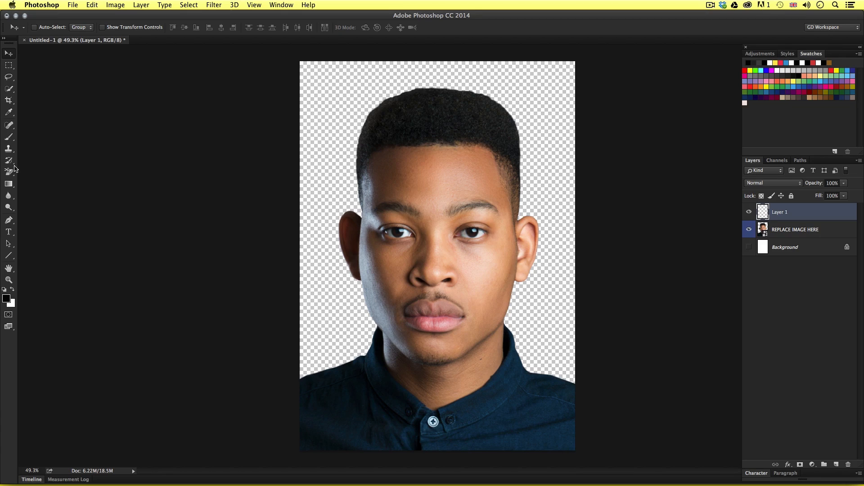
# Fill the new layer with black using the Paint Bucket and move it below REPLACE IMAGE HERE.
pyautogui.click(8, 185)
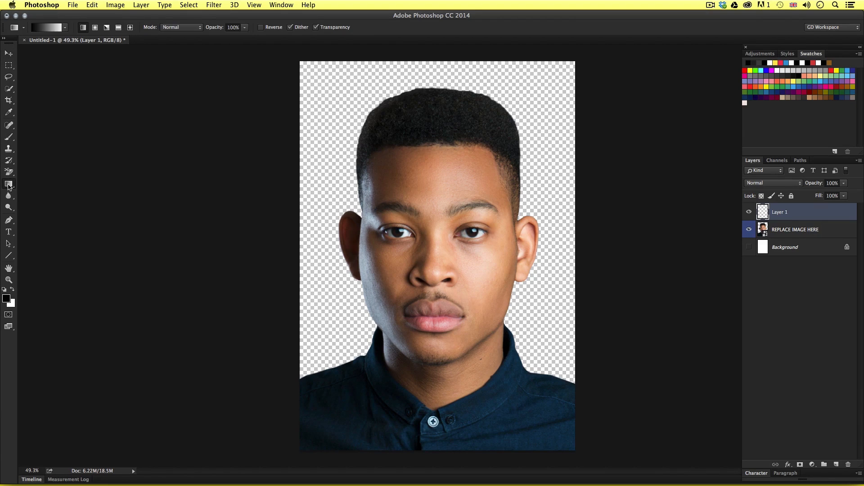
pyautogui.moveTo(8, 185); pyautogui.dragTo(34, 191)
pyautogui.click(413, 188)
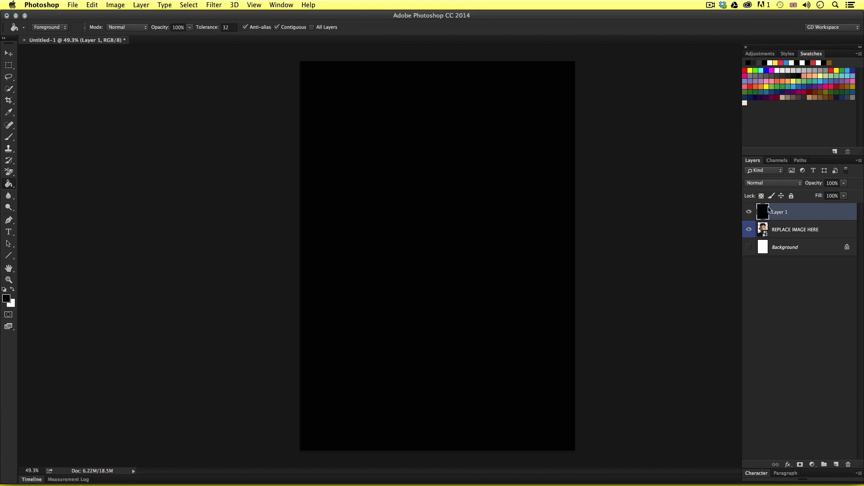
pyautogui.moveTo(806, 215); pyautogui.dragTo(806, 237)
pyautogui.press('v')
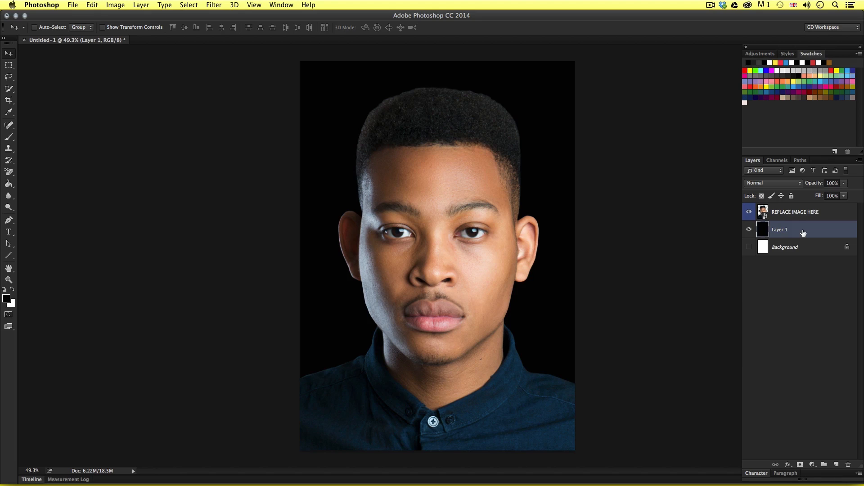
# Add a new layer above the black Layer 1 and fill it with white (#fefefe) using the Paint Bucket.
pyautogui.press('super+shift+n')
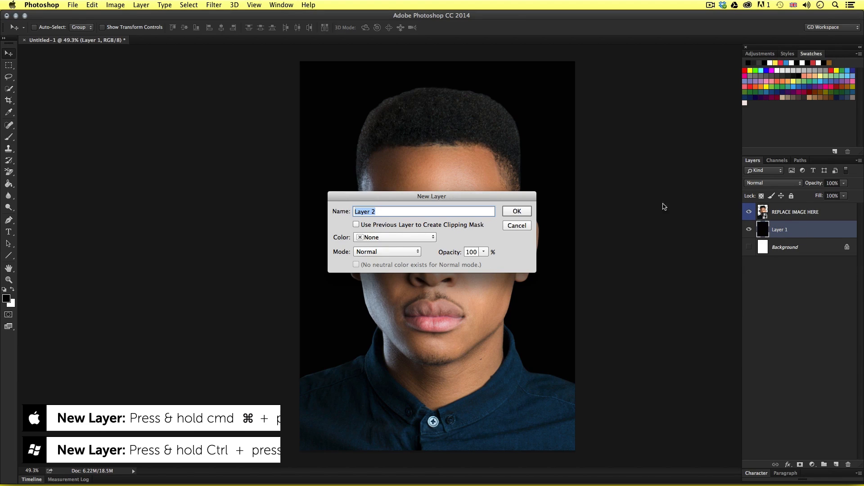
pyautogui.click(516, 212)
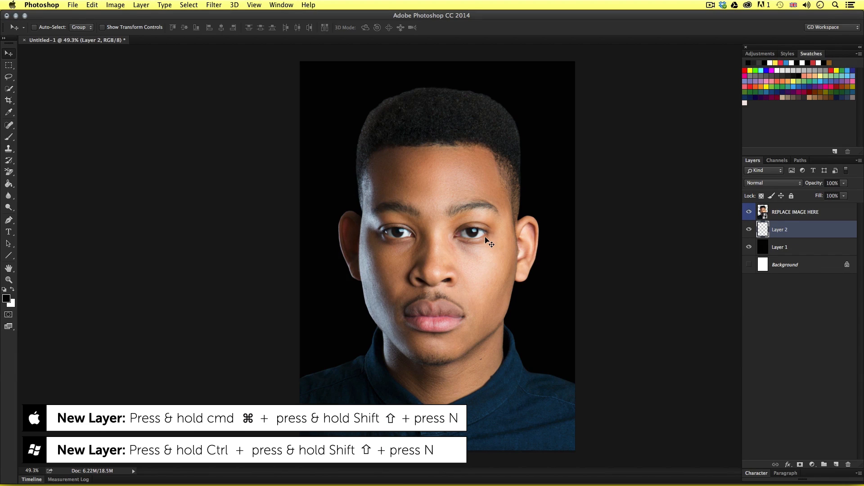
pyautogui.click(6, 299)
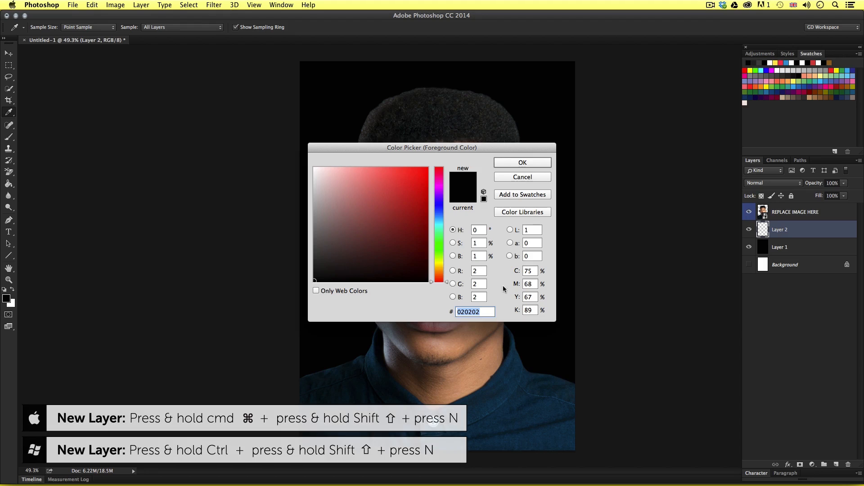
pyautogui.click(314, 168)
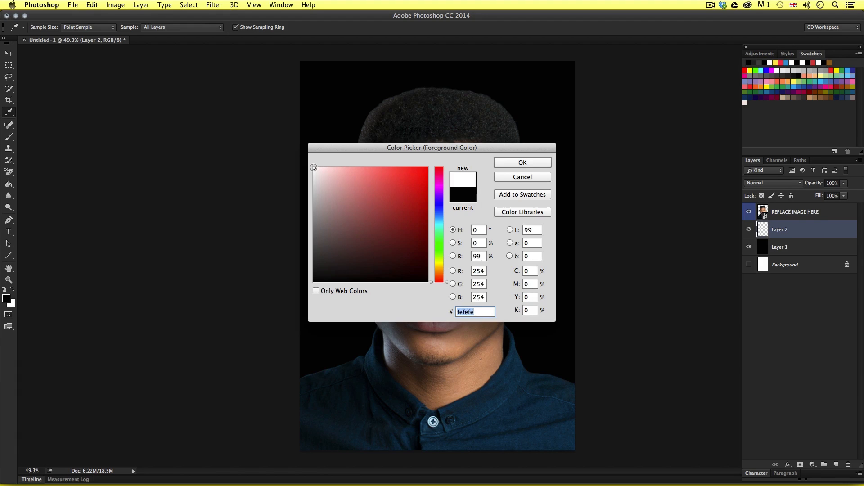
pyautogui.click(522, 163)
pyautogui.press('g')
pyautogui.click(481, 172)
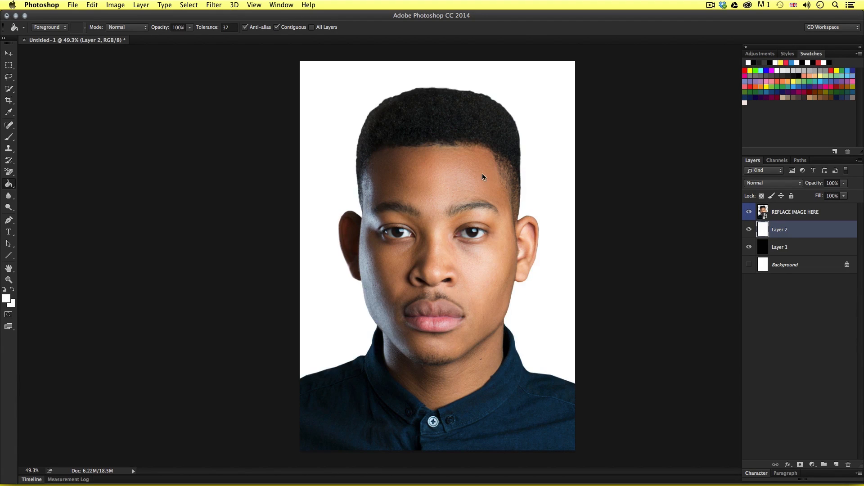
# Group the white Layer 2 and the black Layer 1 and name the group BACKGROUND.
pyautogui.click(793, 247)
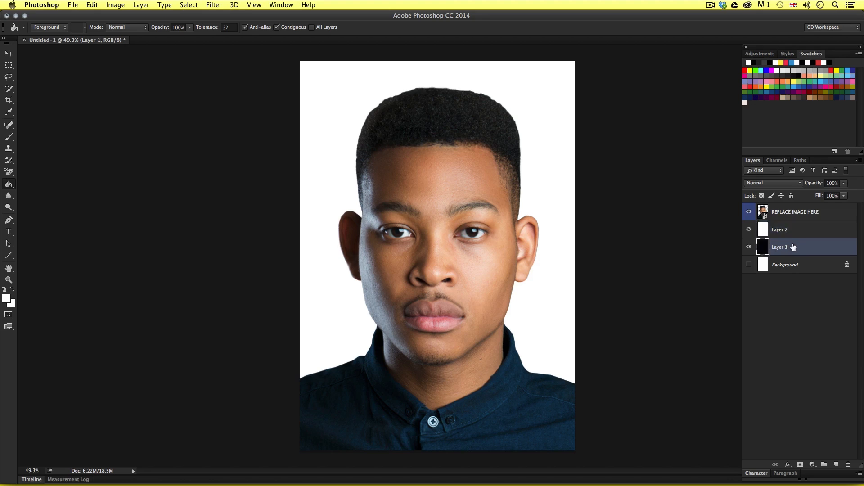
pyautogui.click(796, 234)
pyautogui.click(796, 245)
pyautogui.click(796, 234)
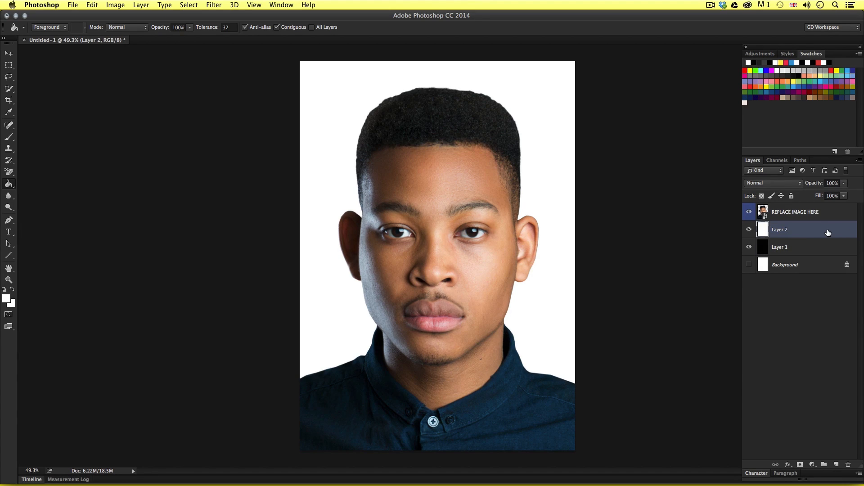
pyautogui.keyDown('shift'); pyautogui.click(802, 250); pyautogui.keyUp('shift')
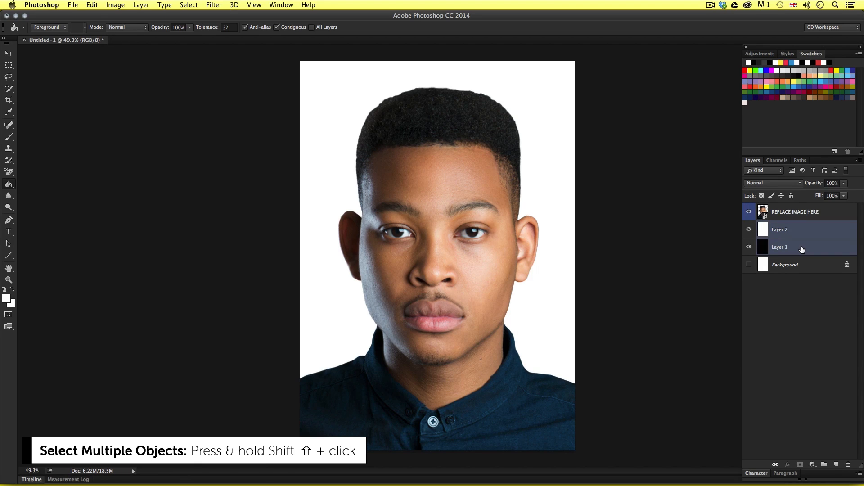
pyautogui.press('super+g')
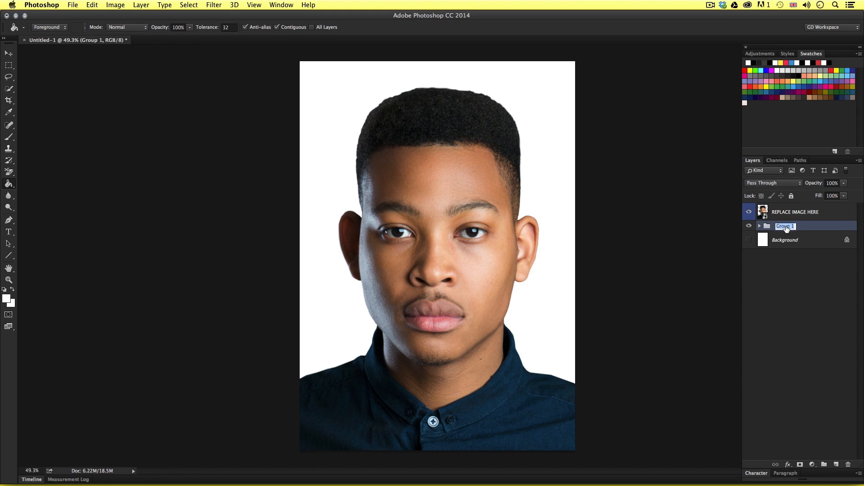
pyautogui.write('BACKGROUND')
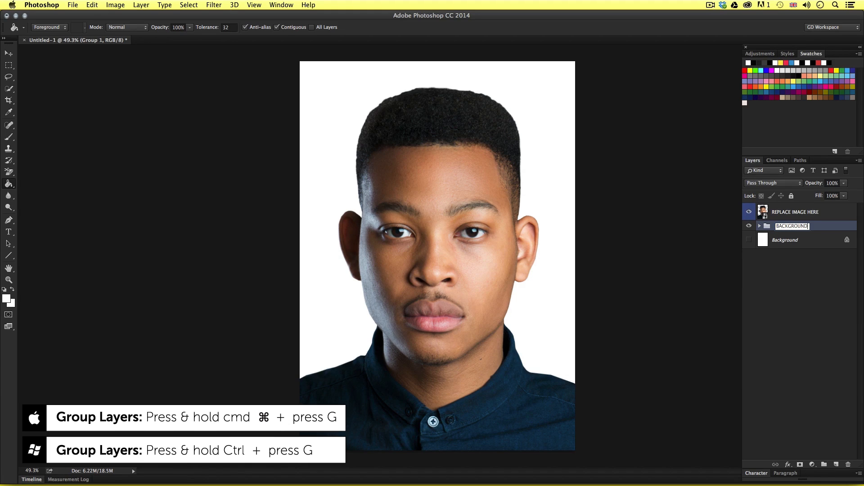
pyautogui.click(812, 226)
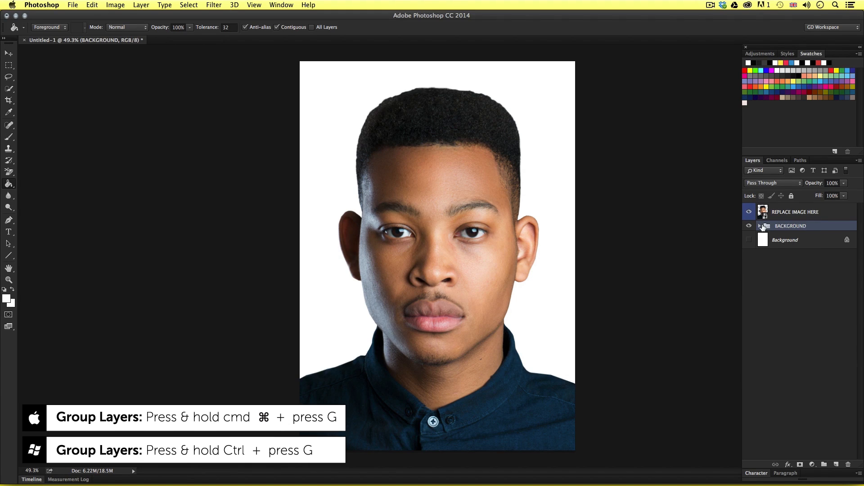
# Hide the white Layer 2 inside the BACKGROUND group and delete the original locked Background layer.
pyautogui.click(759, 226)
pyautogui.click(749, 241)
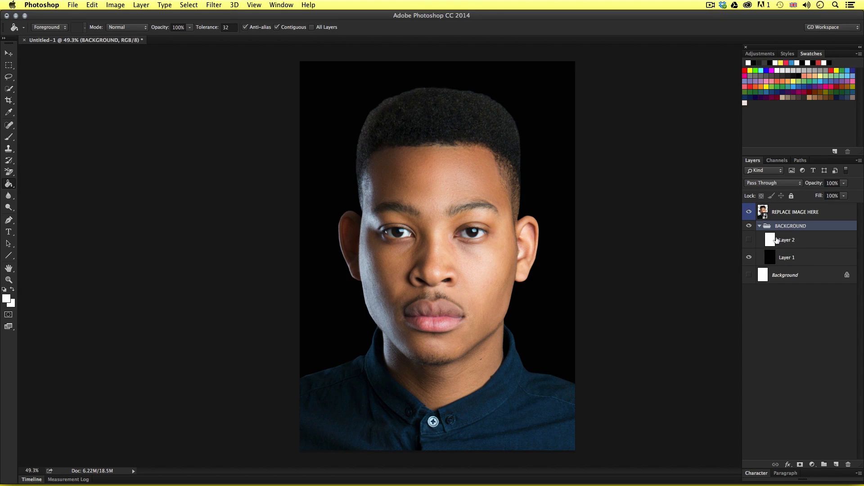
pyautogui.click(802, 275)
pyautogui.press('BackSpace')
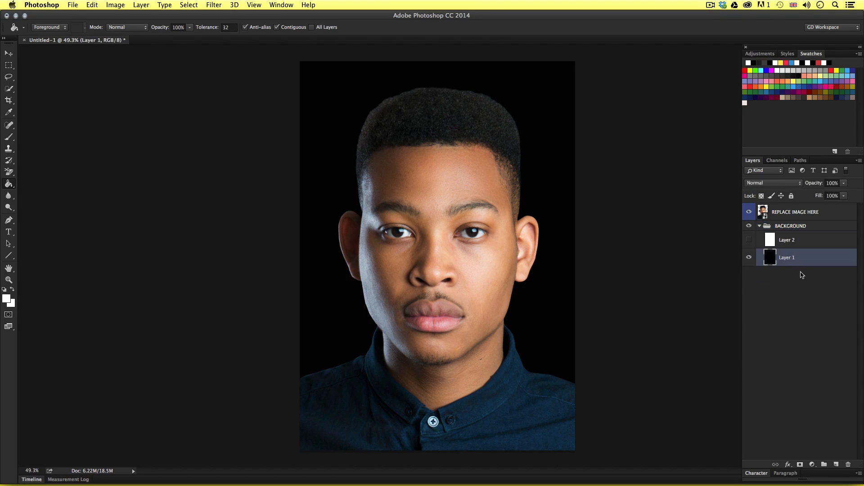
pyautogui.click(799, 247)
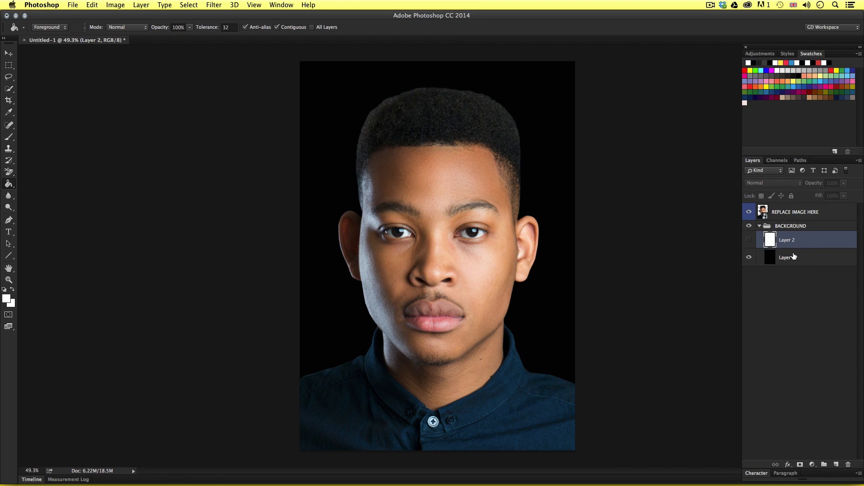
pyautogui.click(796, 257)
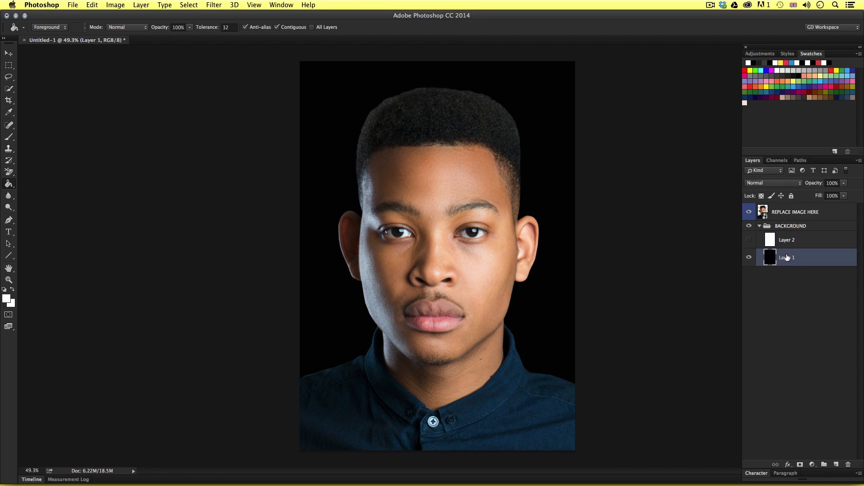
pyautogui.click(760, 226)
pyautogui.click(763, 272)
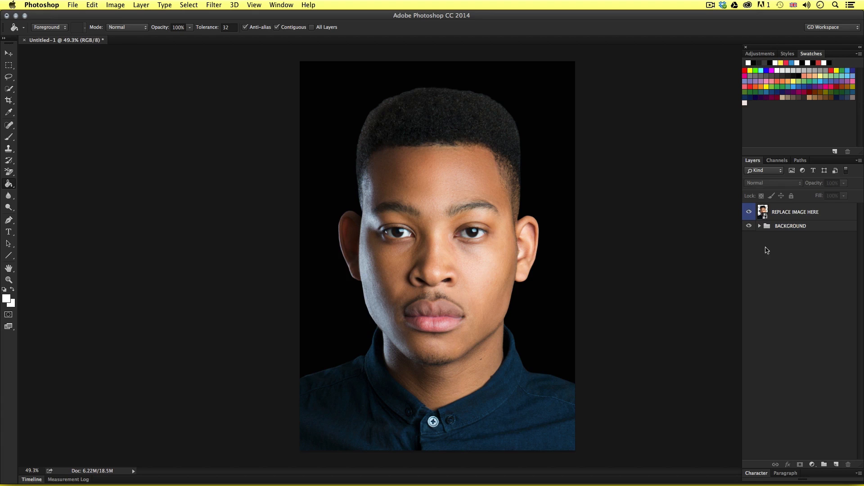
pyautogui.click(764, 215)
pyautogui.click(777, 228)
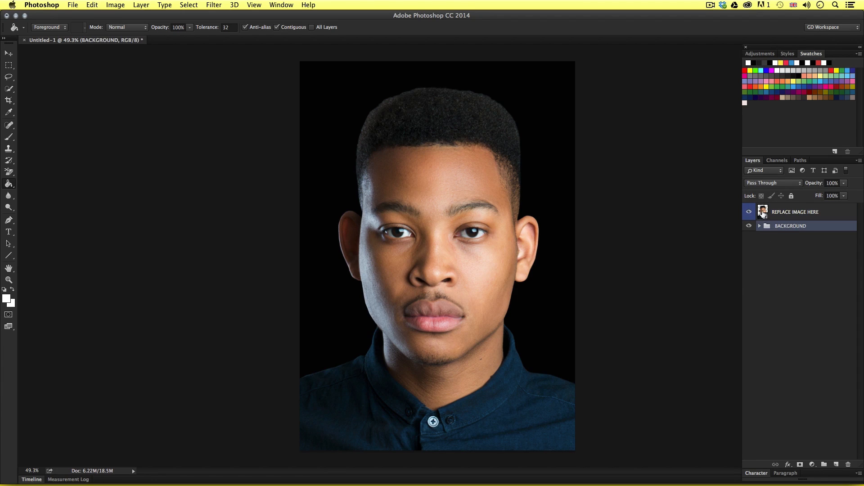
pyautogui.click(764, 214)
pyautogui.click(777, 247)
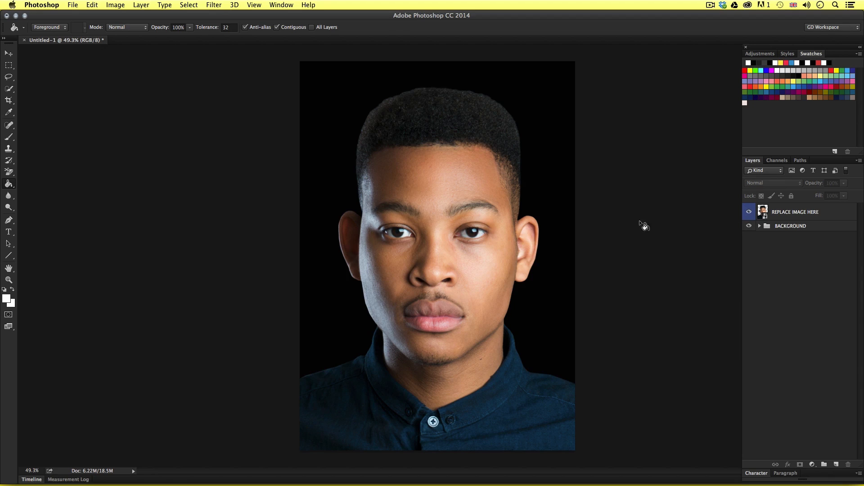
# Add a Black & White adjustment layer above the REPLACE IMAGE HERE layer.
pyautogui.press('v')
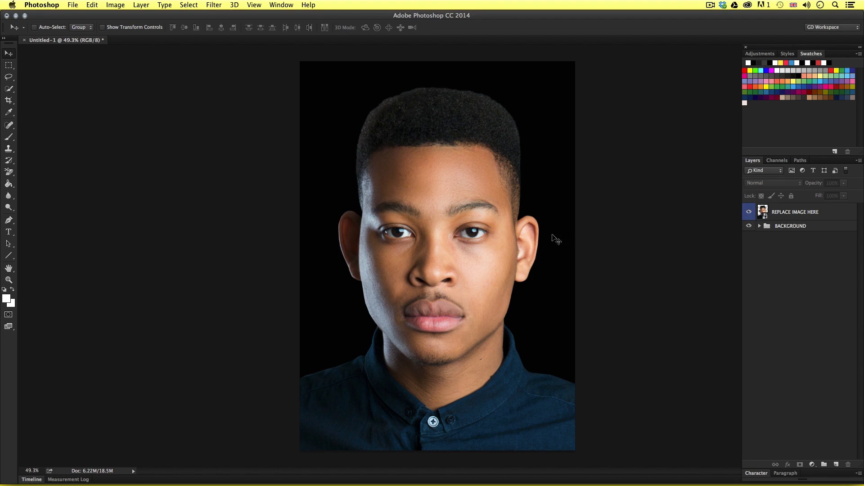
pyautogui.click(802, 216)
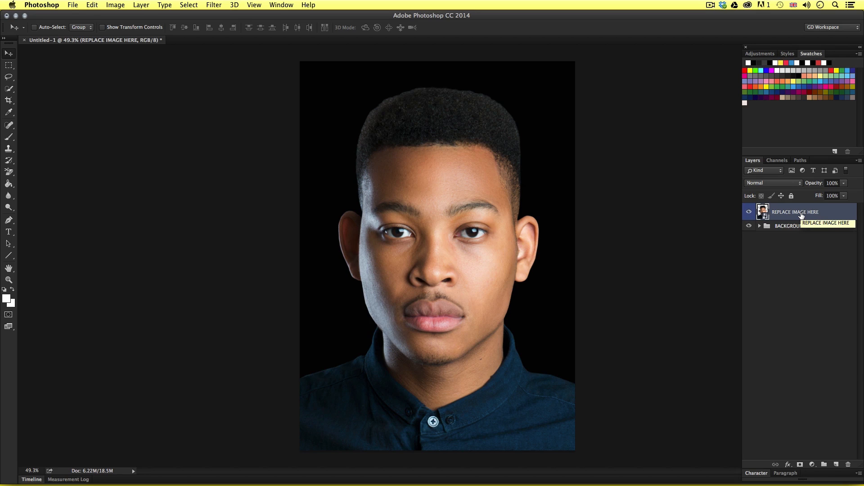
pyautogui.press('z')
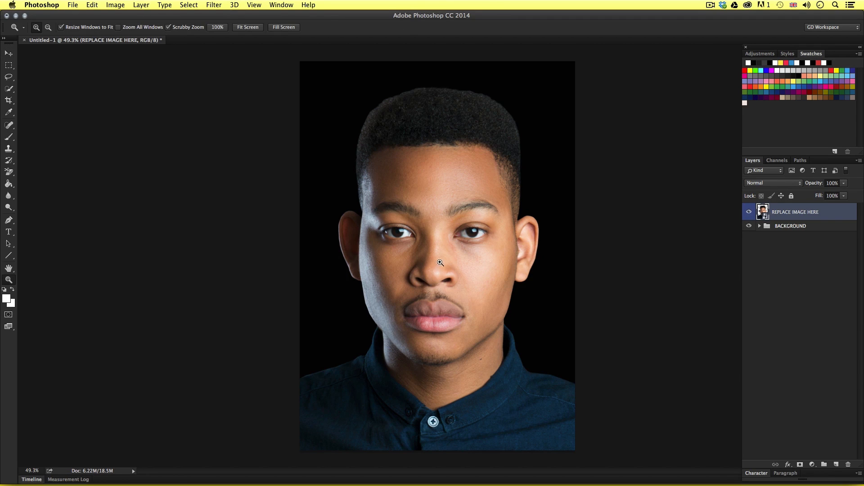
pyautogui.click(439, 264)
pyautogui.press('v')
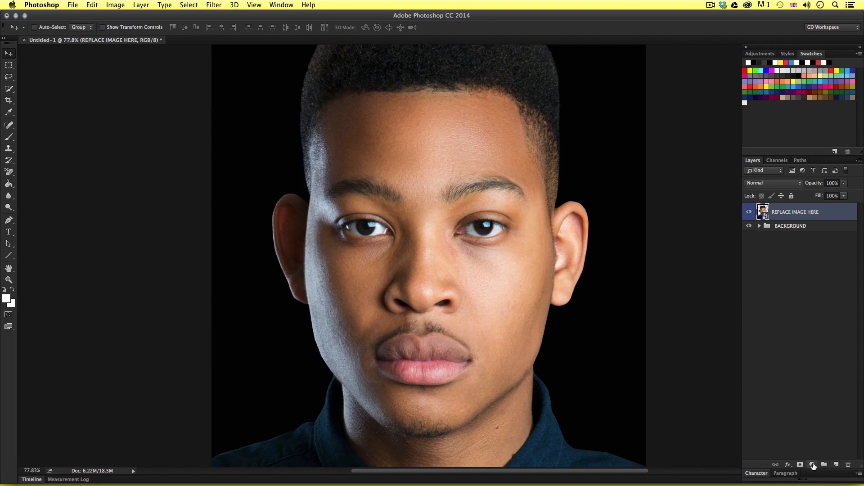
pyautogui.click(813, 465)
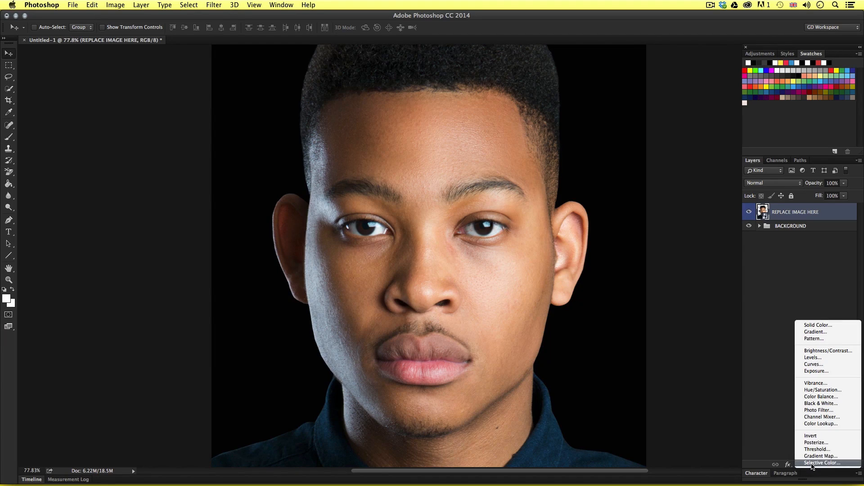
pyautogui.click(824, 406)
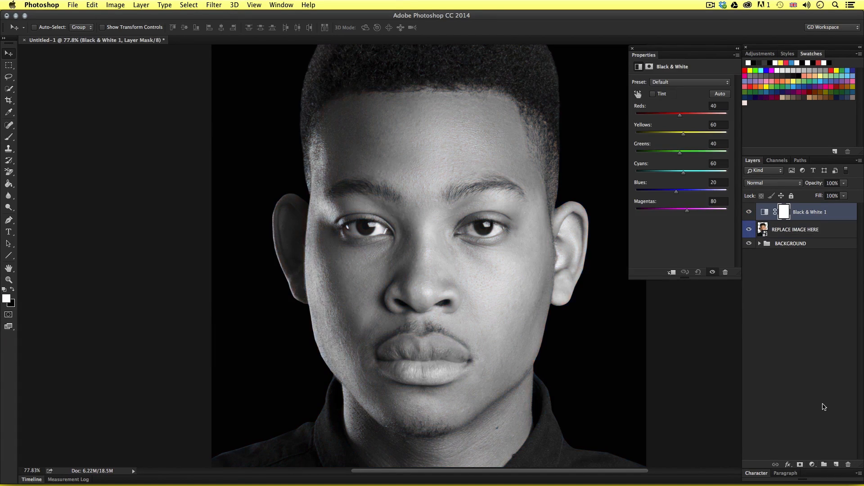
# Set the Black & White adjustment's Reds to -46 and Yellows to 16, and compare the portrait with and without it.
pyautogui.moveTo(504, 276); pyautogui.dragTo(457, 272)
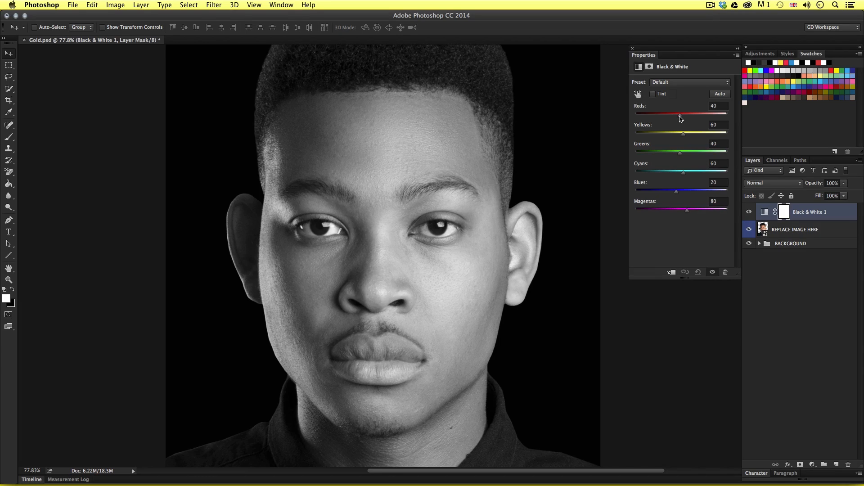
pyautogui.moveTo(680, 118); pyautogui.dragTo(665, 117)
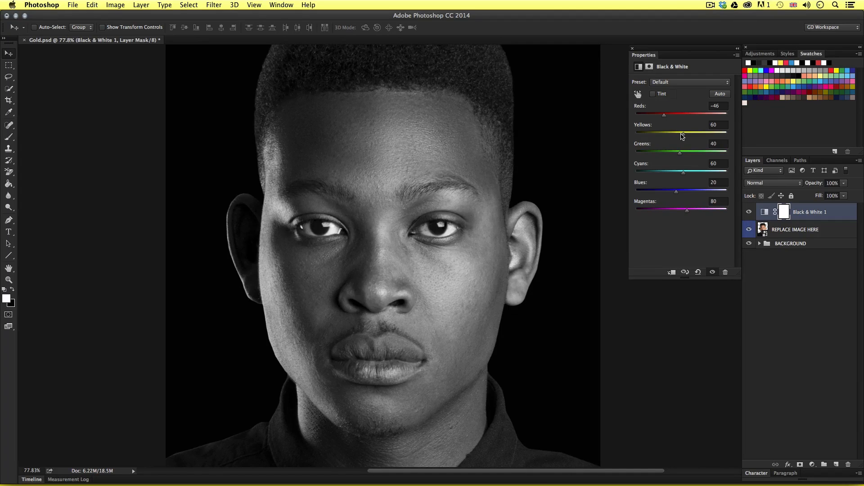
pyautogui.moveTo(683, 135); pyautogui.dragTo(675, 136)
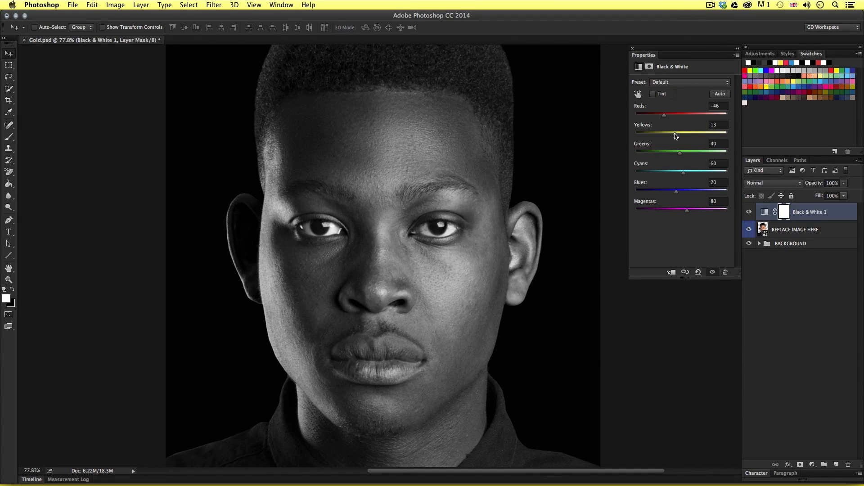
pyautogui.click(749, 213)
pyautogui.click(749, 213)
pyautogui.click(749, 213)
pyautogui.click(749, 212)
# Add a Levels adjustment layer above Black & White 1 with input levels 34, 1.28 and 221.
pyautogui.click(813, 465)
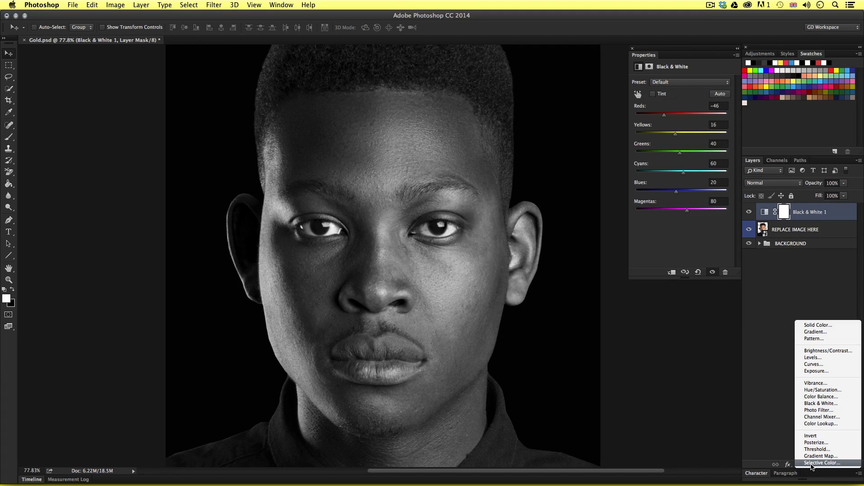
pyautogui.click(817, 359)
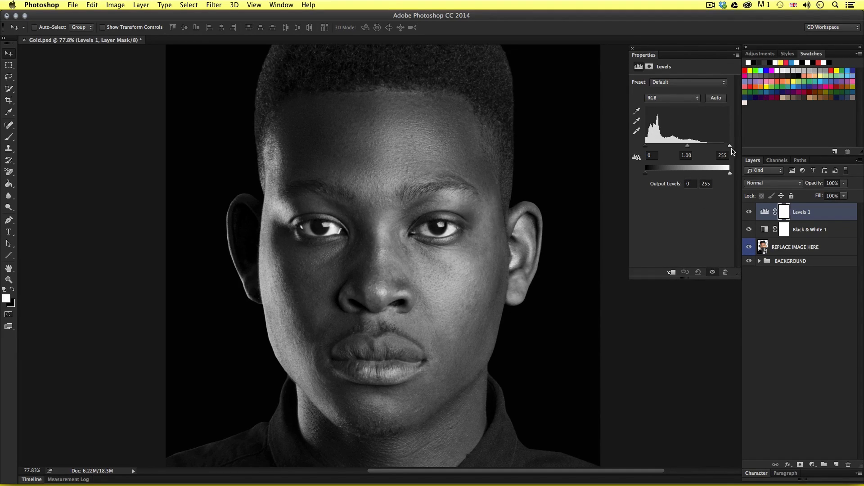
pyautogui.moveTo(730, 148); pyautogui.dragTo(719, 148)
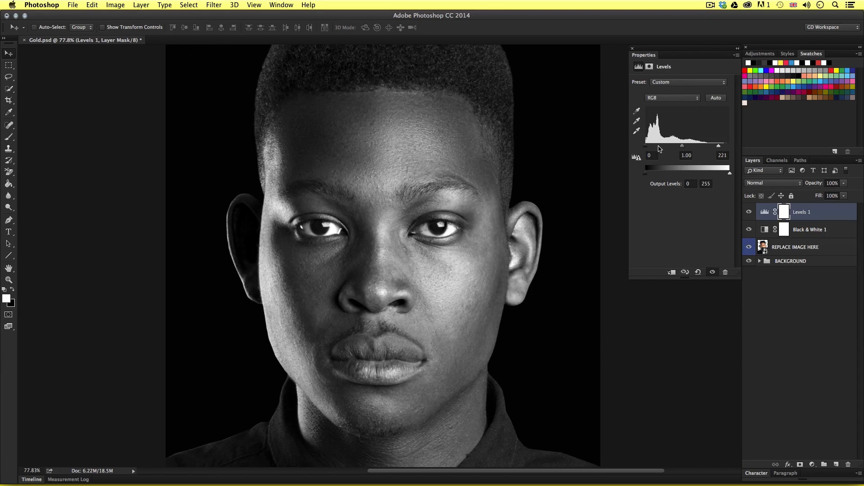
pyautogui.moveTo(646, 146); pyautogui.dragTo(683, 148)
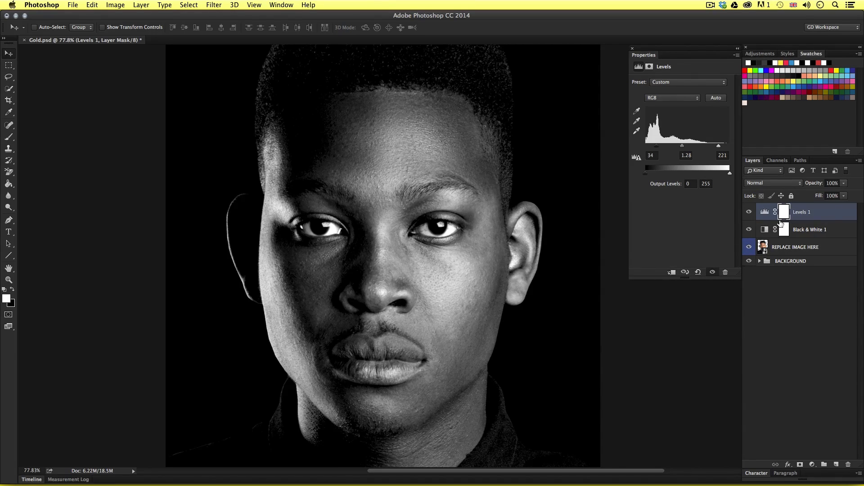
# Add a new blank layer above the Levels 1 adjustment layer, keeping the default name and Normal mode.
pyautogui.click(832, 212)
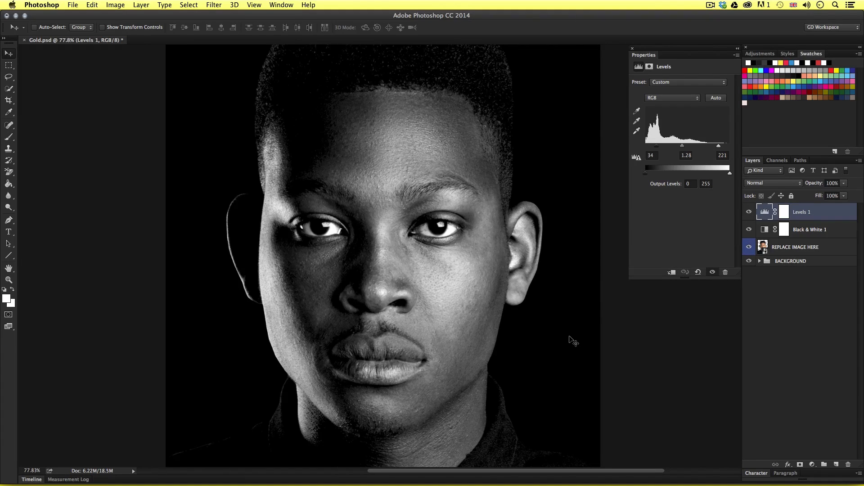
pyautogui.click(848, 213)
pyautogui.press('super+shift+n')
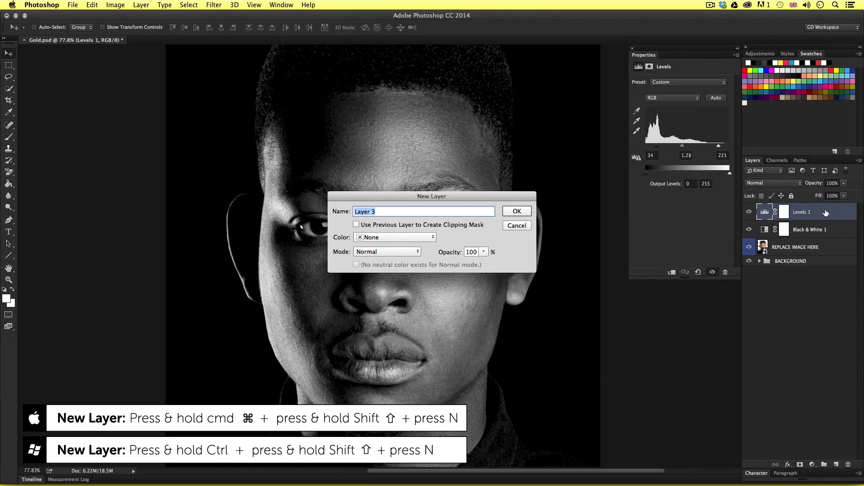
pyautogui.click(524, 213)
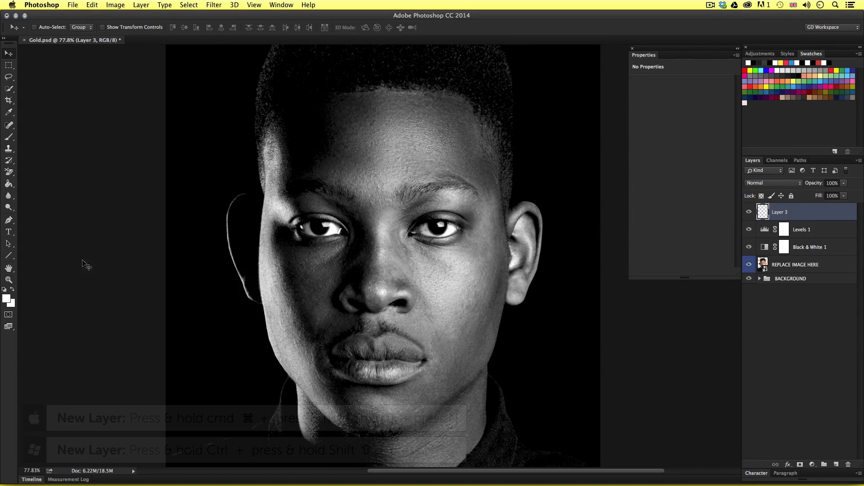
# Set the foreground colour to golden yellow with hex value e8b607.
pyautogui.click(6, 300)
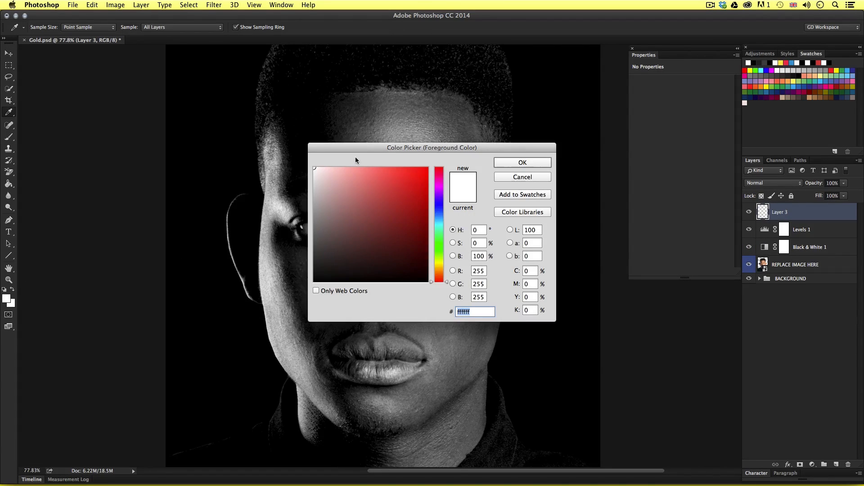
pyautogui.moveTo(359, 140); pyautogui.dragTo(137, 195)
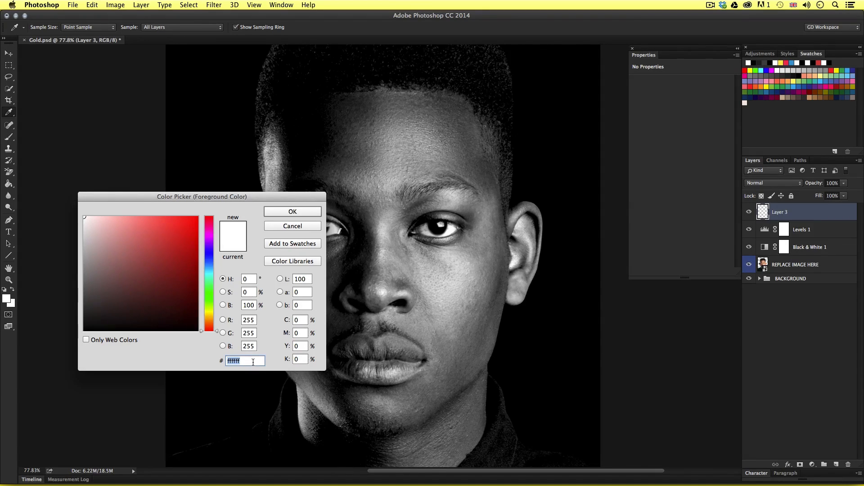
pyautogui.write('e8b')
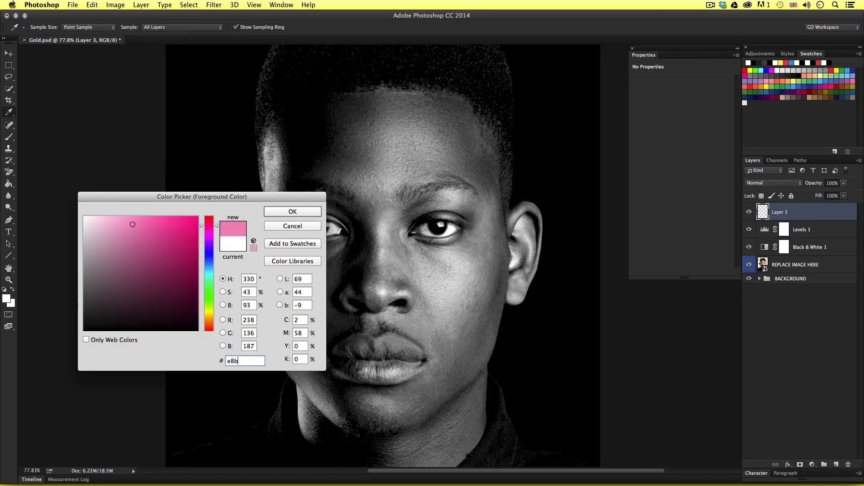
pyautogui.write('6007')
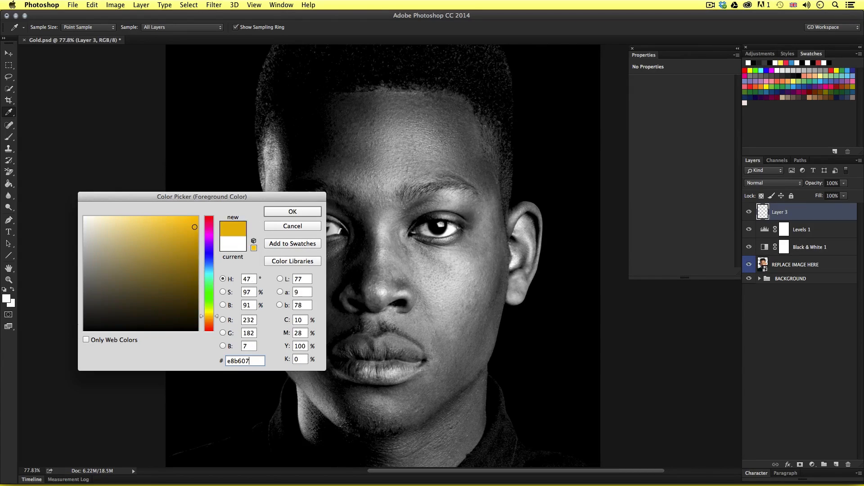
pyautogui.click(317, 211)
pyautogui.press('v')
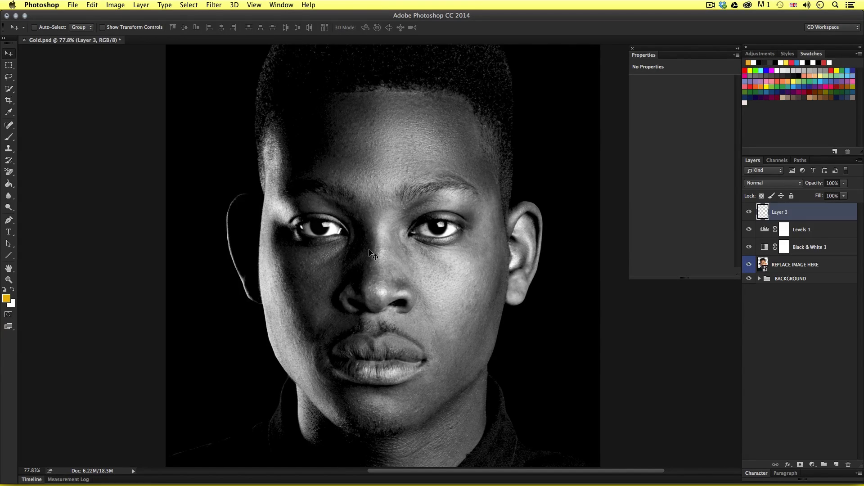
# Fill the whole new layer with the golden yellow foreground colour using the Paint Bucket tool.
pyautogui.press('g')
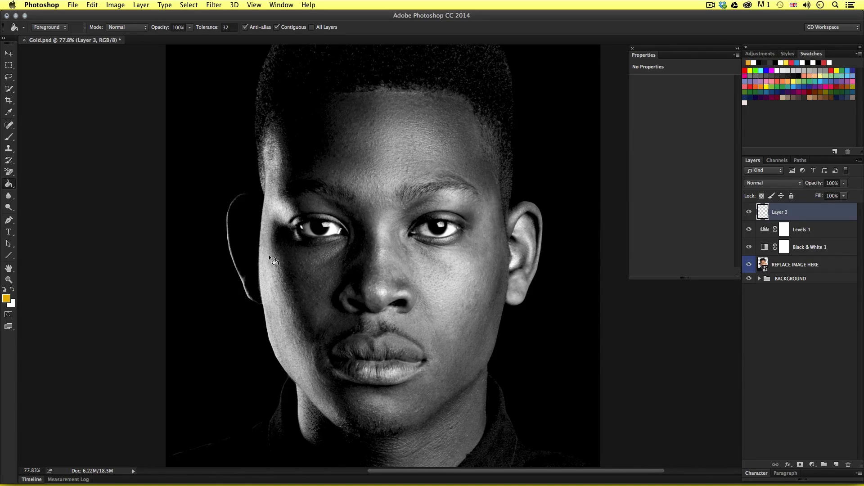
pyautogui.click(8, 186)
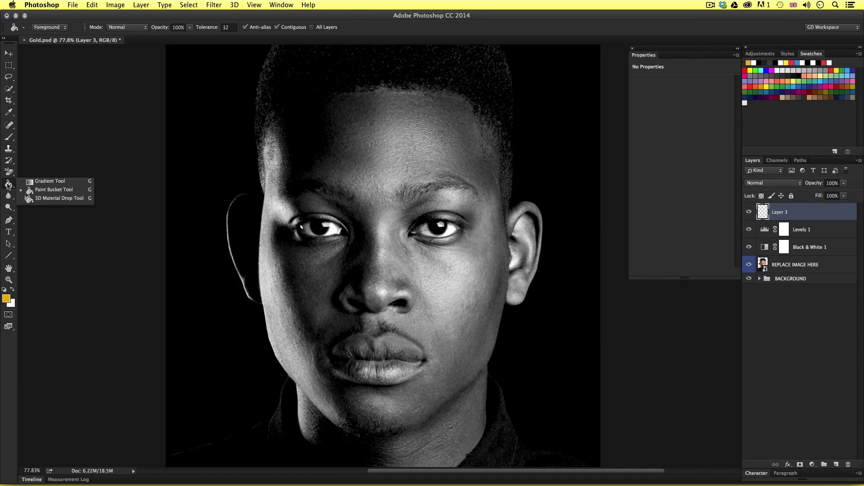
pyautogui.click(41, 190)
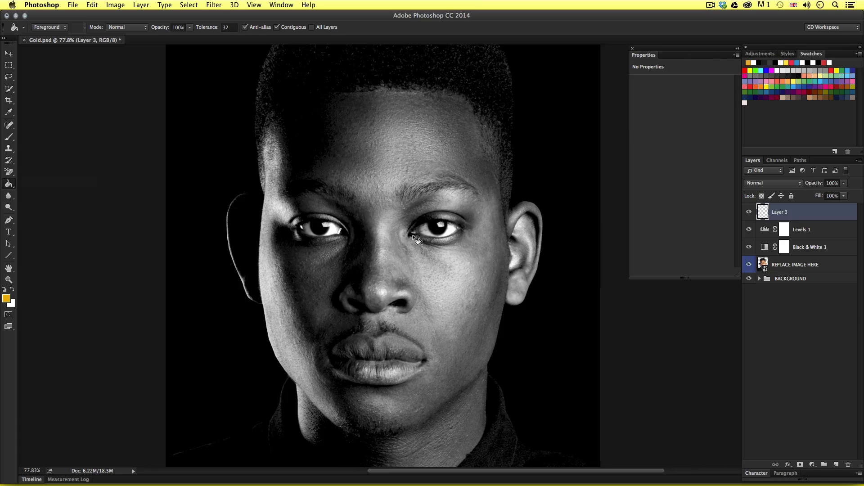
pyautogui.click(388, 242)
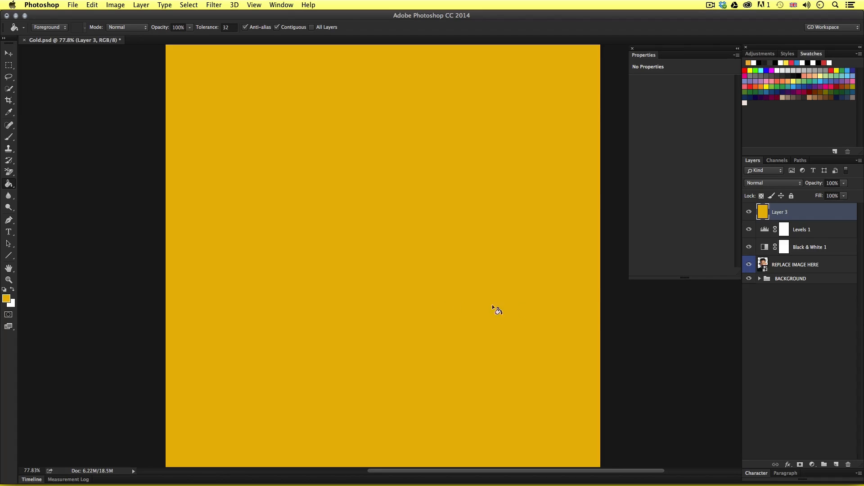
# Set the yellow fill layer's blend mode to Multiply and its opacity to 32%.
pyautogui.click(776, 184)
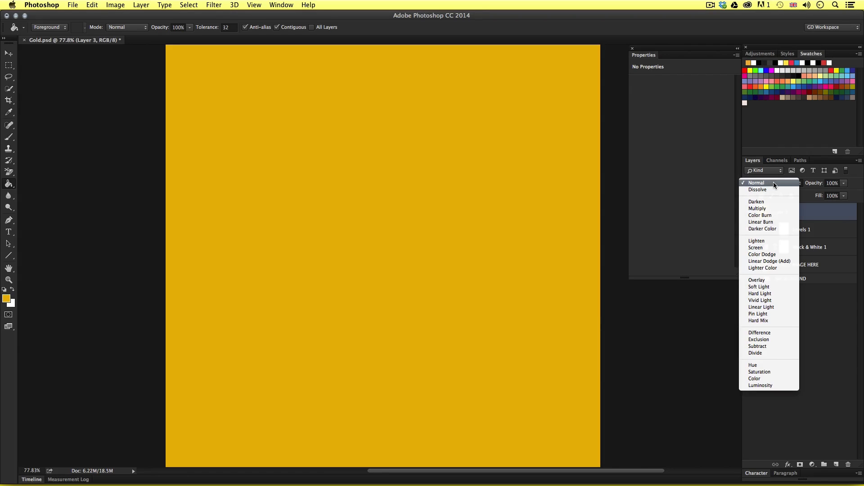
pyautogui.click(774, 208)
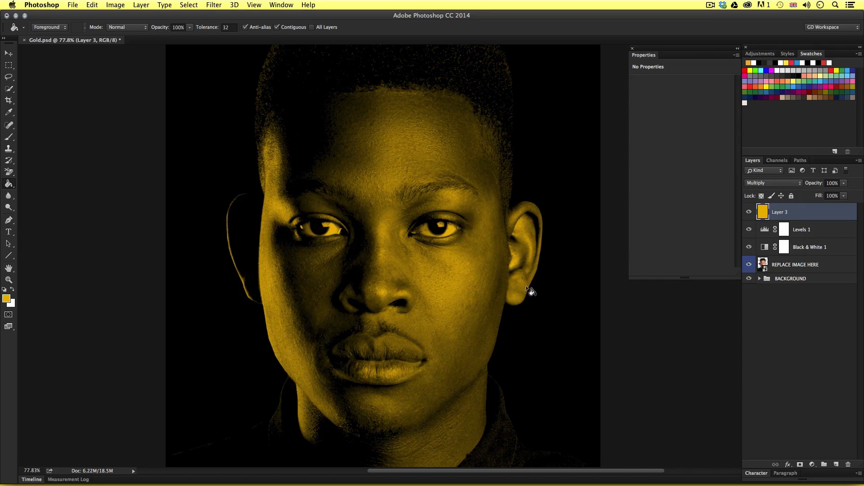
pyautogui.press('v')
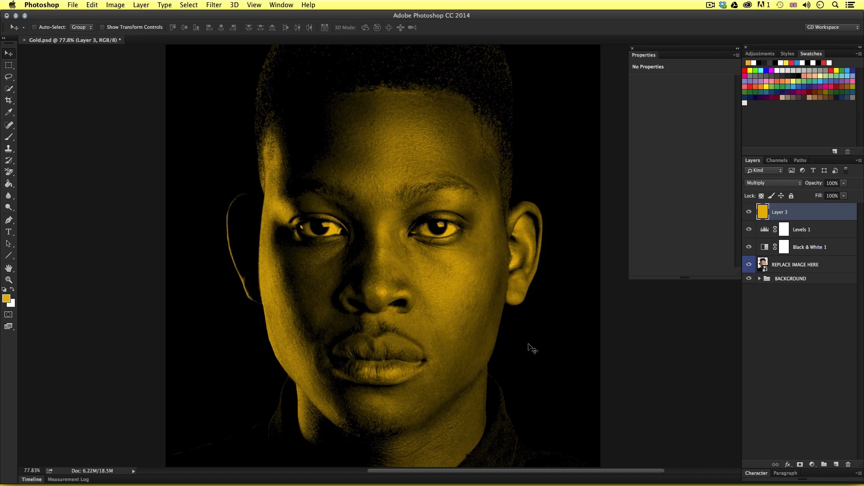
pyautogui.moveTo(846, 186); pyautogui.dragTo(814, 194)
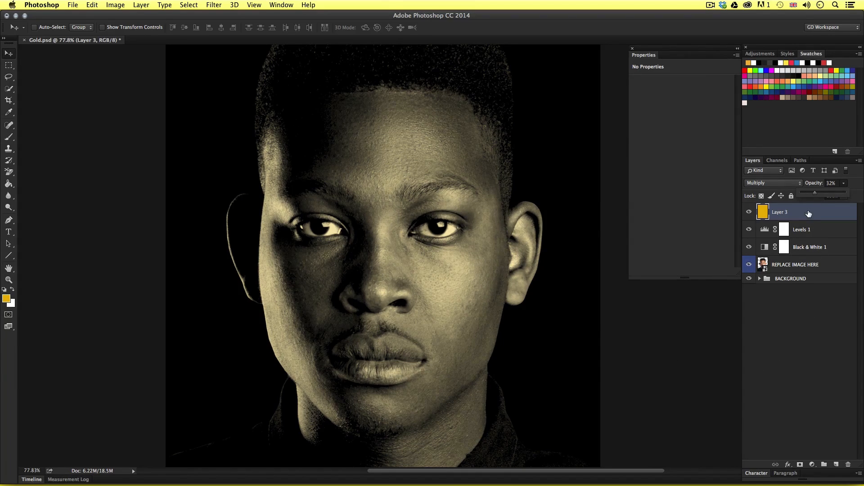
# Rename the yellow fill layer as "e8b607 YELLOW [multiply]" and deselect it.
pyautogui.doubleClick(783, 212)
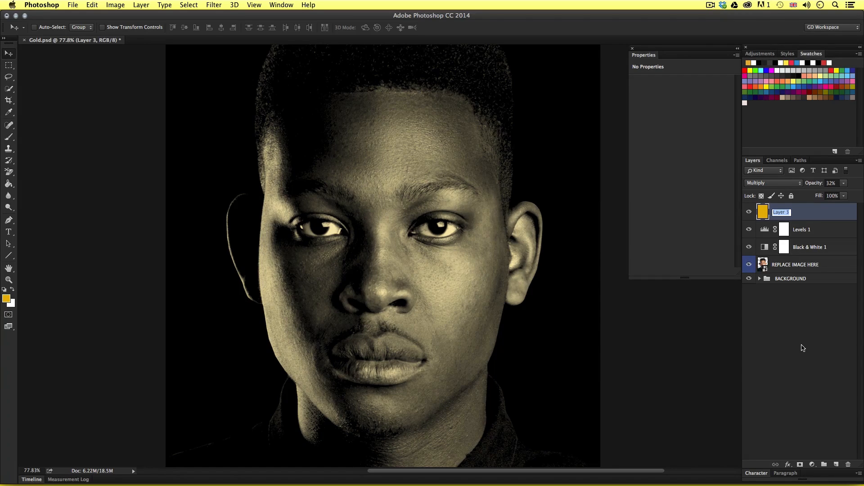
pyautogui.write('e8b607 YELOOW [multipl')
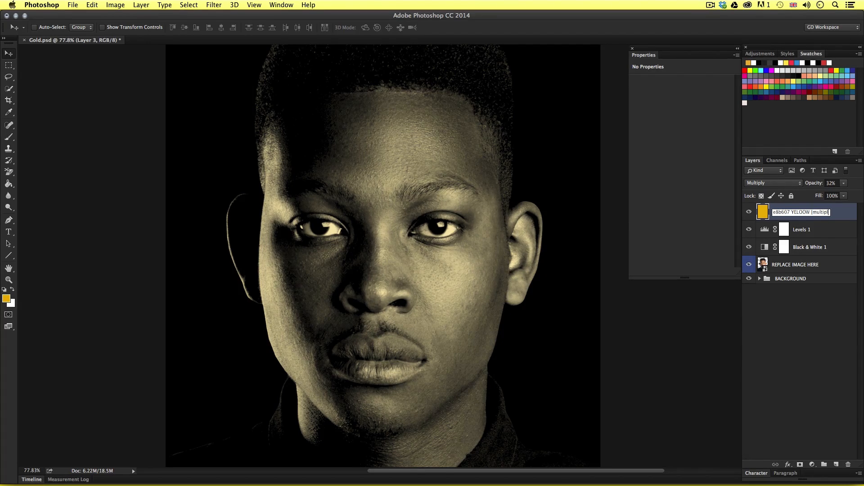
pyautogui.write('y')
pyautogui.click(843, 213)
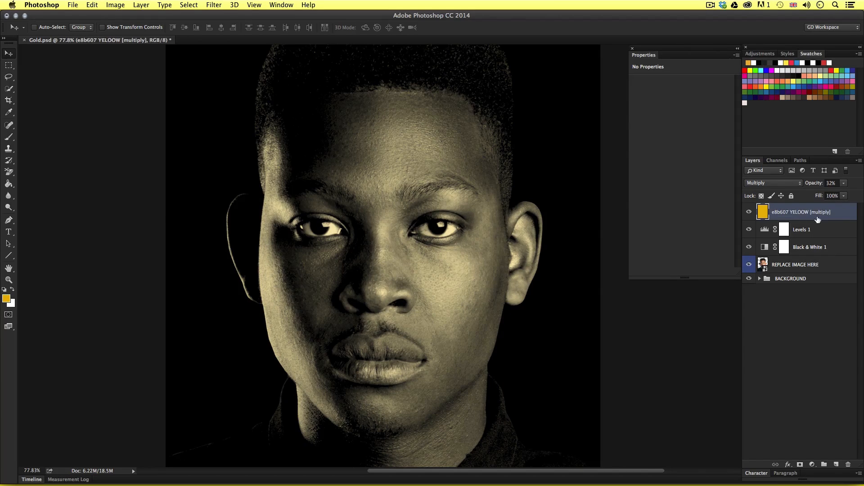
pyautogui.doubleClick(801, 212)
pyautogui.click(804, 212)
pyautogui.press('BackSpace')
pyautogui.write('L')
pyautogui.click(828, 316)
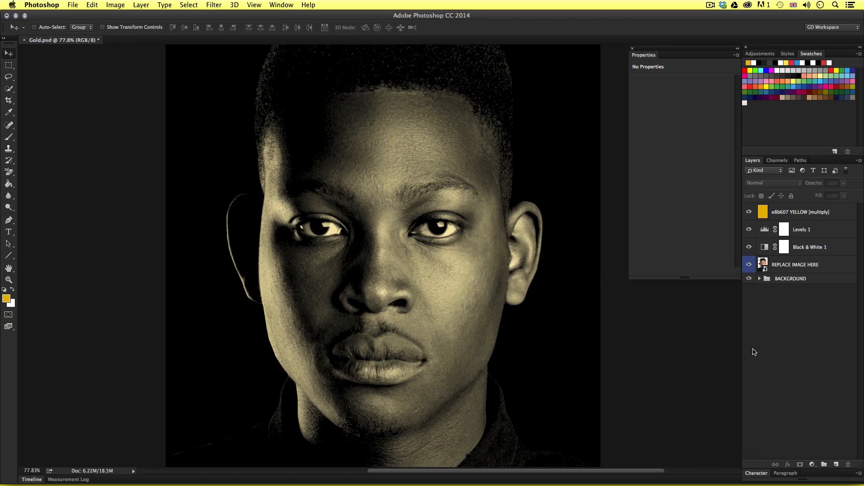
# Add a new empty layer directly above the e8b607 YELLOW [multiply] layer.
pyautogui.click(813, 215)
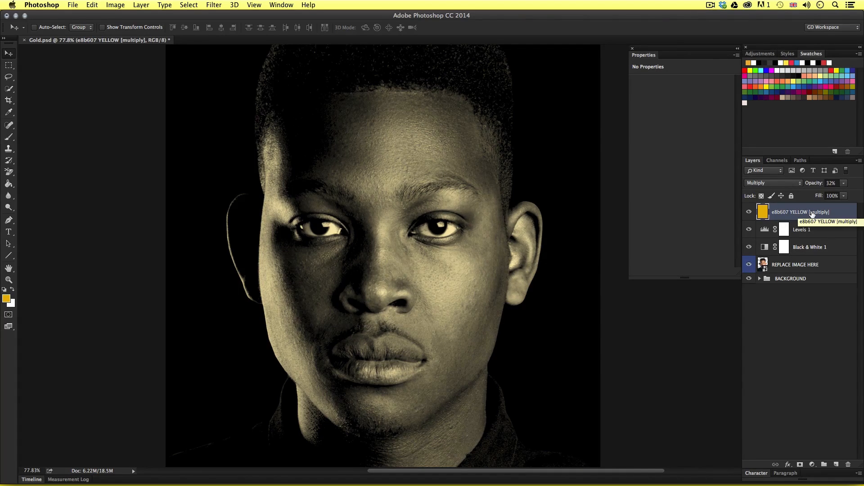
pyautogui.press('super+shift+n')
pyautogui.press('Return')
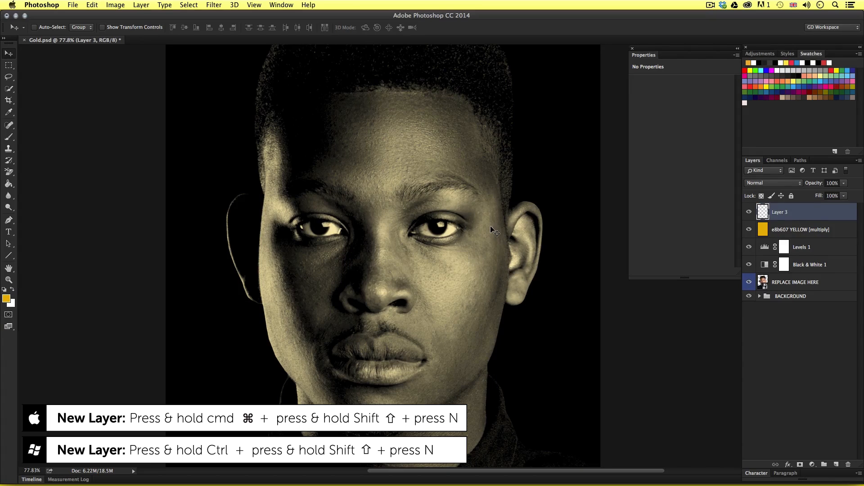
# Set the foreground colour to the orange hex value e1860d.
pyautogui.click(7, 299)
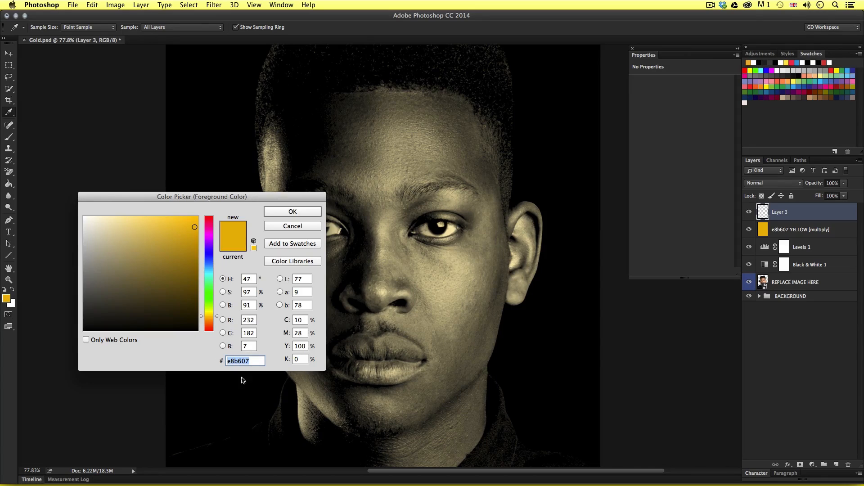
pyautogui.write('e')
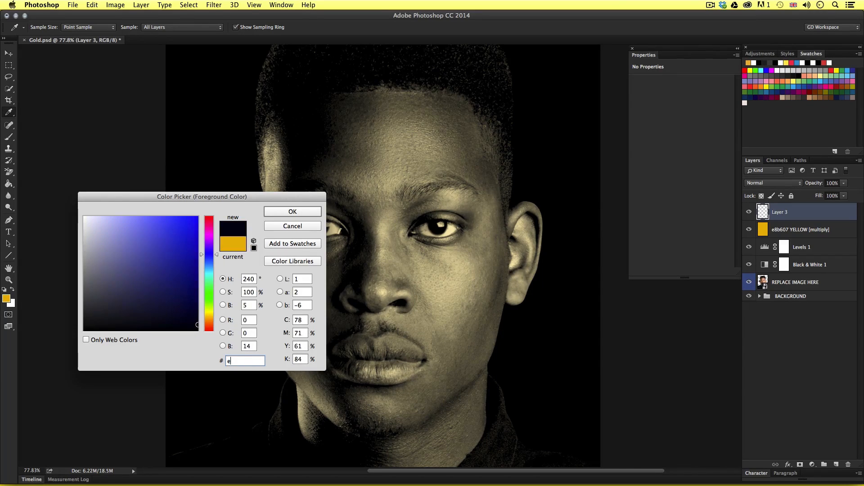
pyautogui.write('1860')
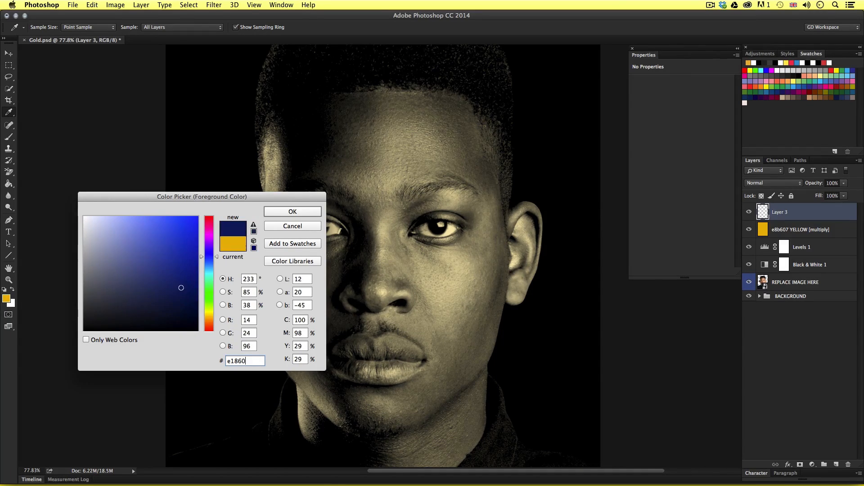
pyautogui.write('d')
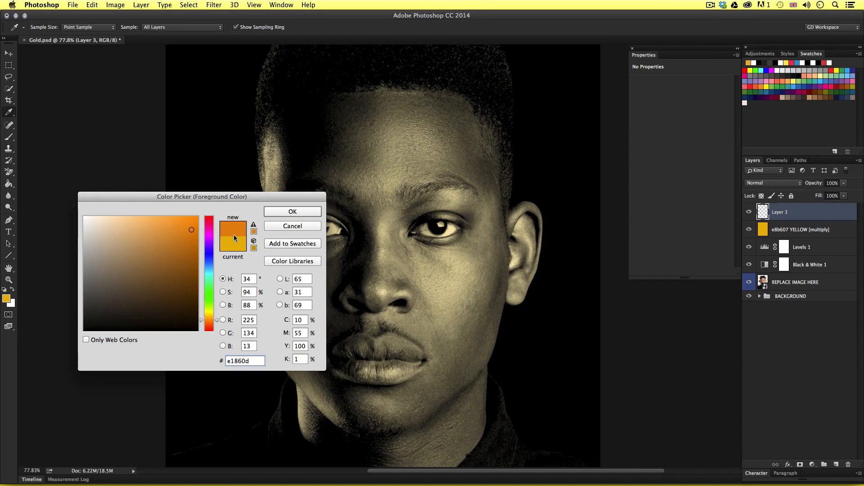
pyautogui.click(285, 211)
# Fill the whole new layer with the orange foreground colour using the Paint Bucket tool.
pyautogui.press('v')
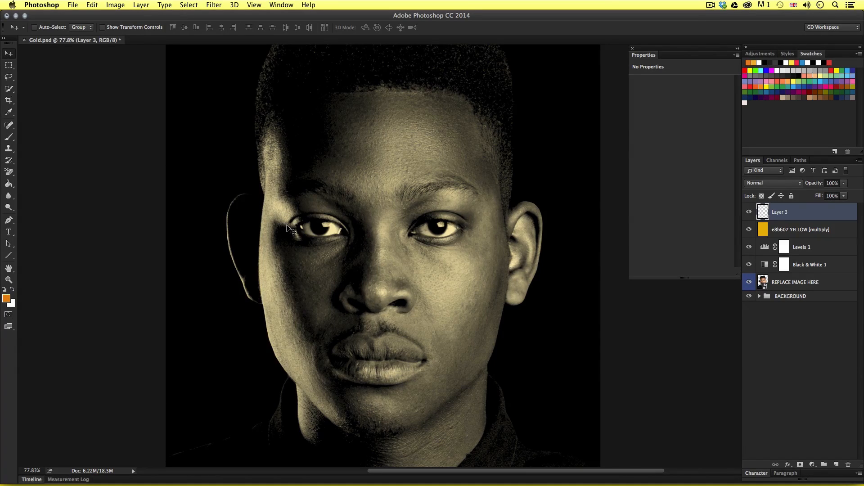
pyautogui.press('g')
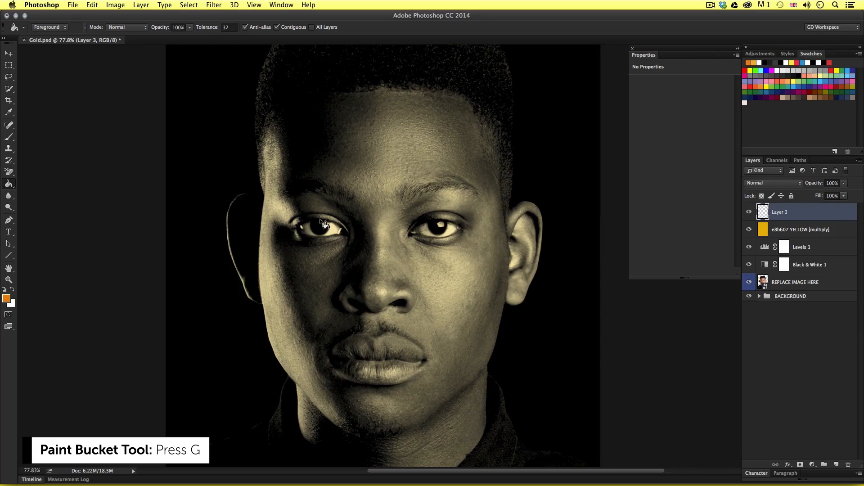
pyautogui.click(390, 230)
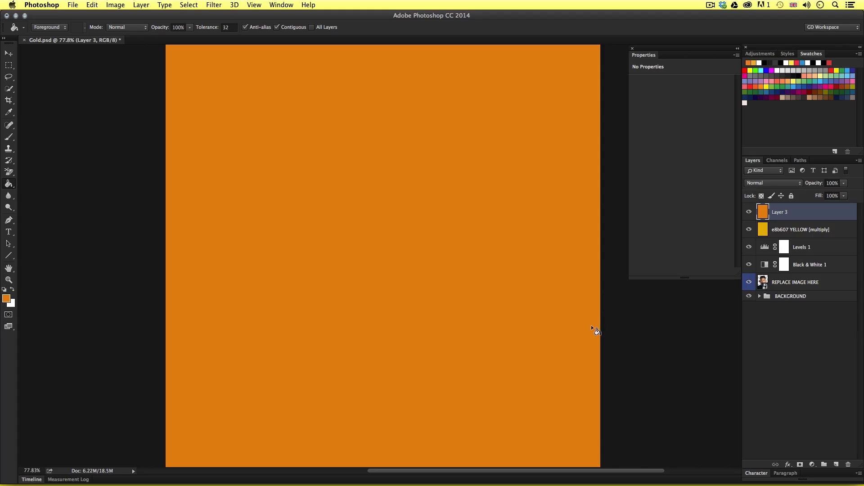
pyautogui.press('v')
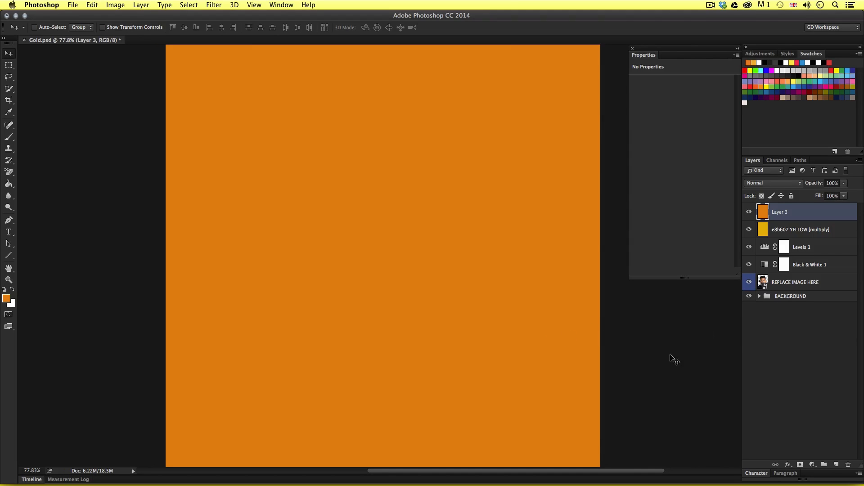
# Set the orange layer's blend mode to Color and its opacity to 37%.
pyautogui.click(775, 186)
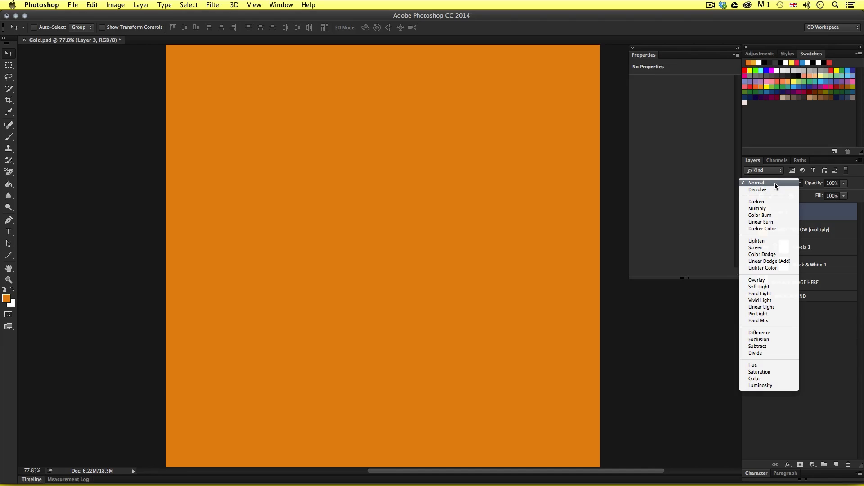
pyautogui.click(772, 379)
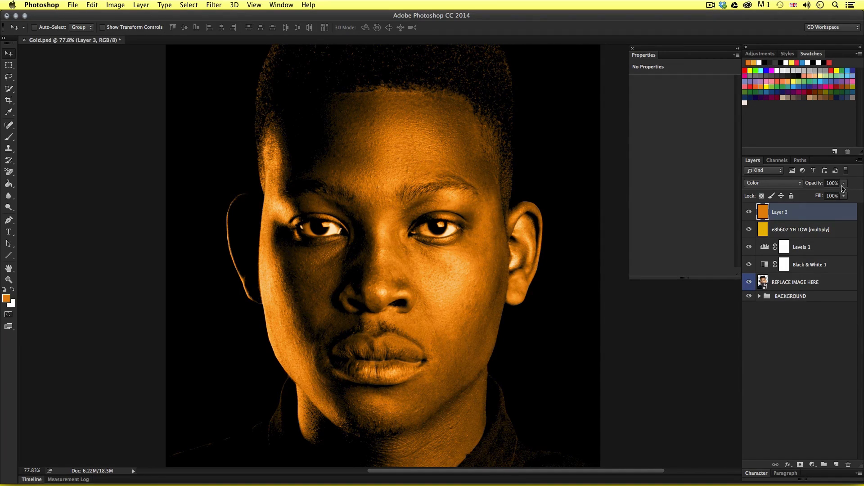
pyautogui.click(818, 183)
pyautogui.write('37')
pyautogui.click(843, 233)
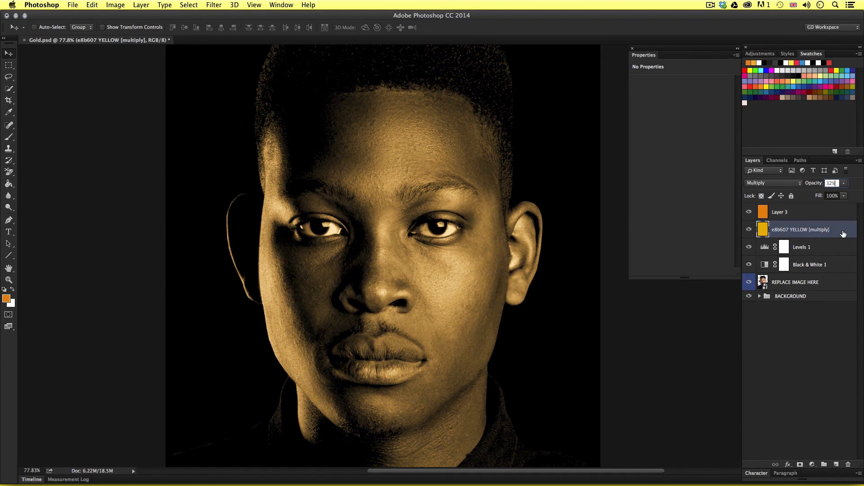
# Rename the orange layer as "e1860d ORANGE [colour]".
pyautogui.click(780, 215)
pyautogui.doubleClick(781, 215)
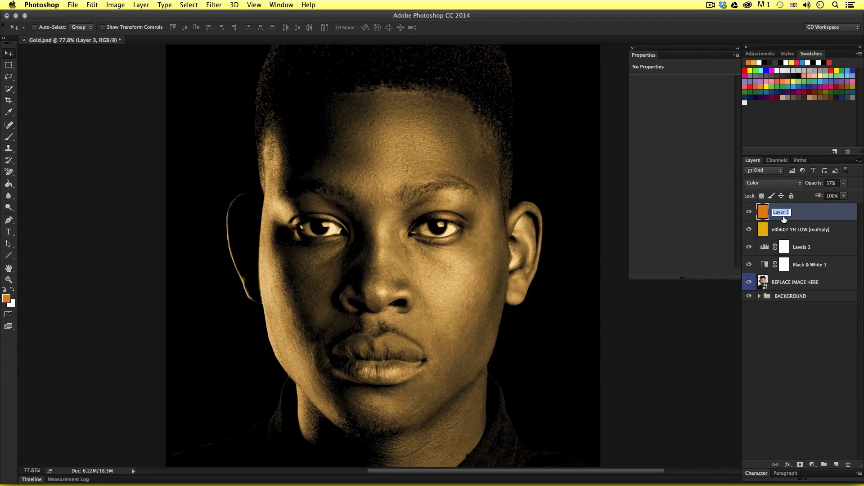
pyautogui.write('e1860d ORANGE [colour]')
pyautogui.press('Return')
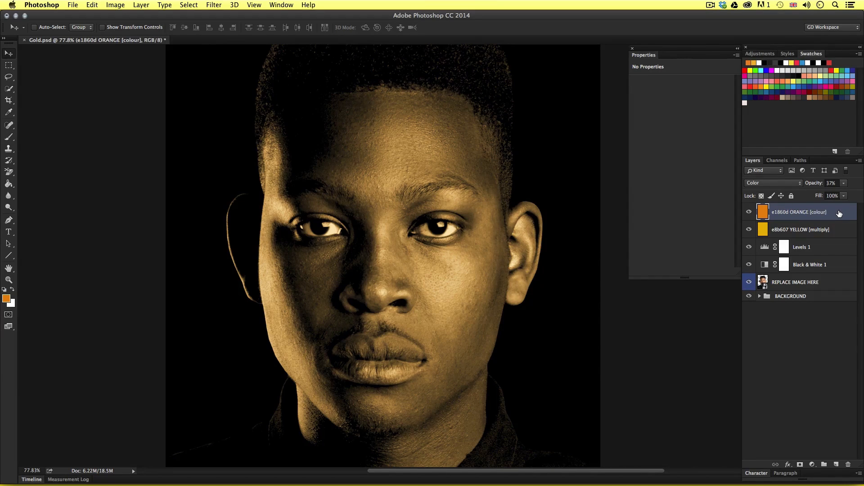
# Add a new layer above the orange layer and set the foreground colour to hex 6e6400.
pyautogui.press('super+shift+n')
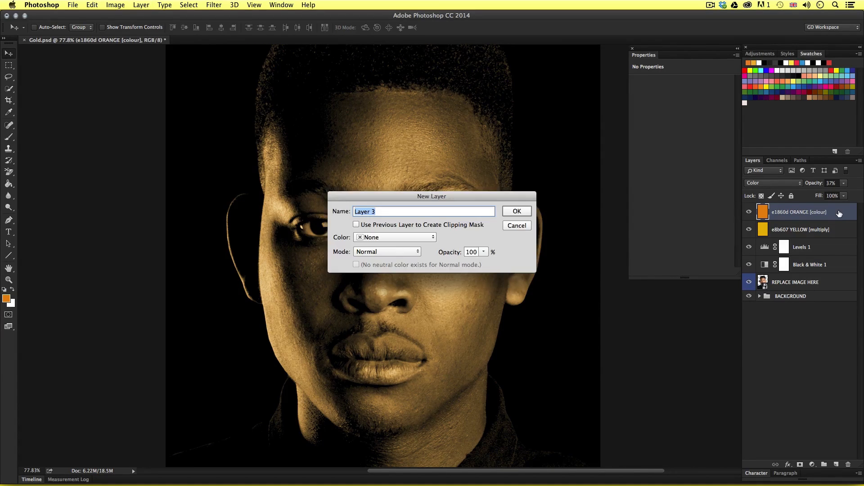
pyautogui.click(516, 213)
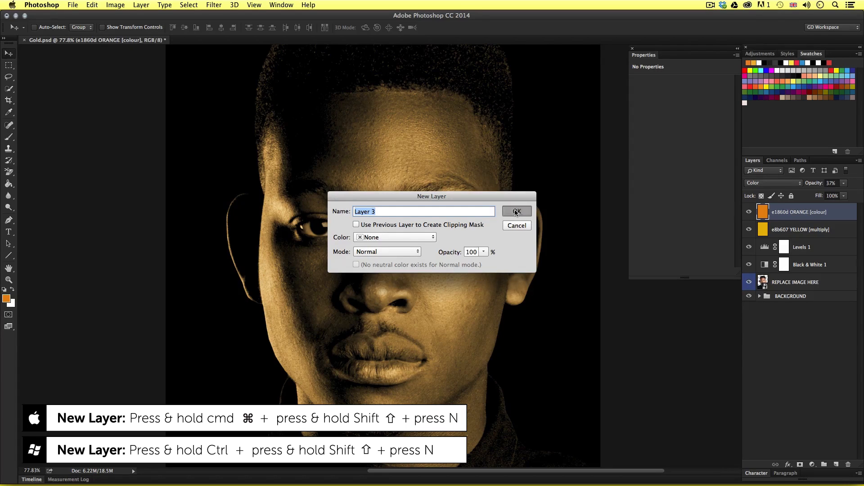
pyautogui.click(6, 299)
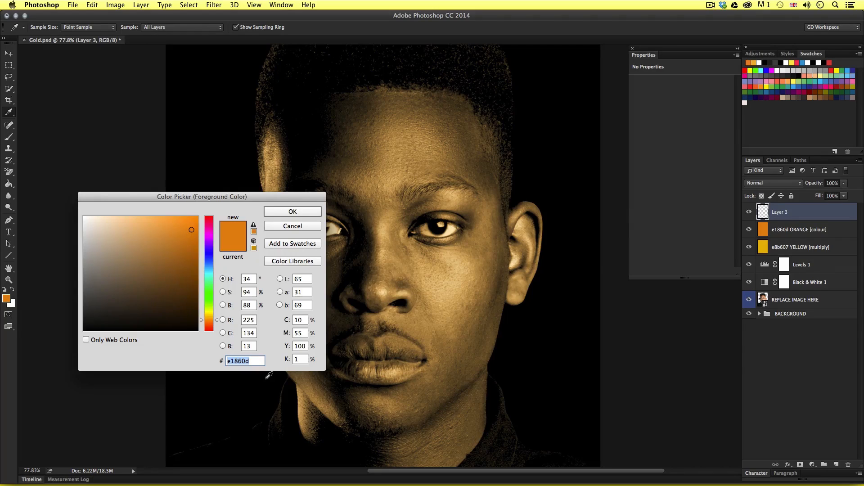
pyautogui.write('6e6')
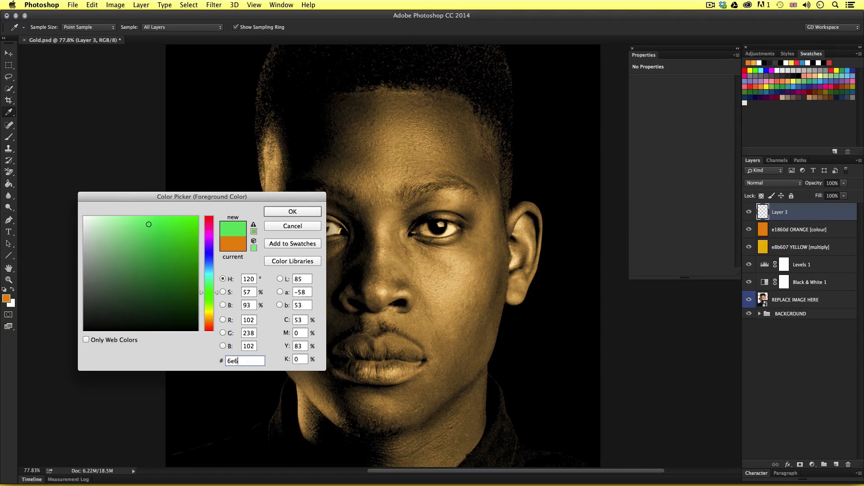
pyautogui.write('400')
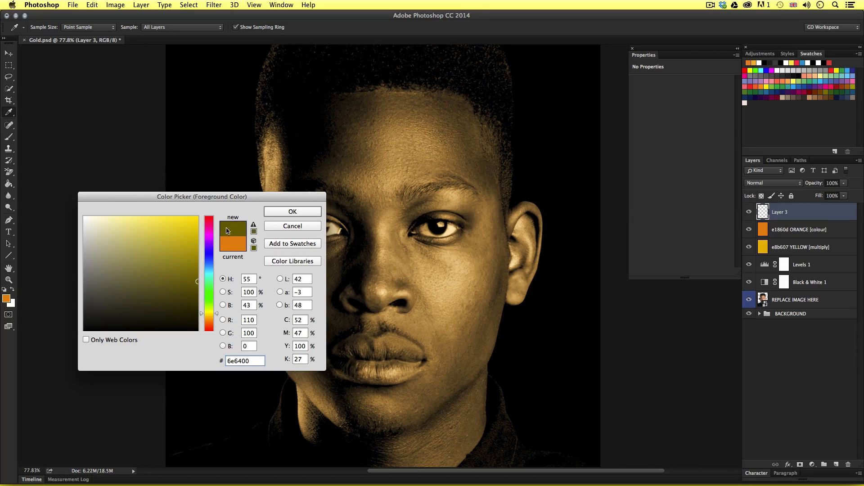
pyautogui.click(300, 211)
# Fill the new top layer with the muddy yellow foreground colour using the Paint Bucket tool.
pyautogui.press('v')
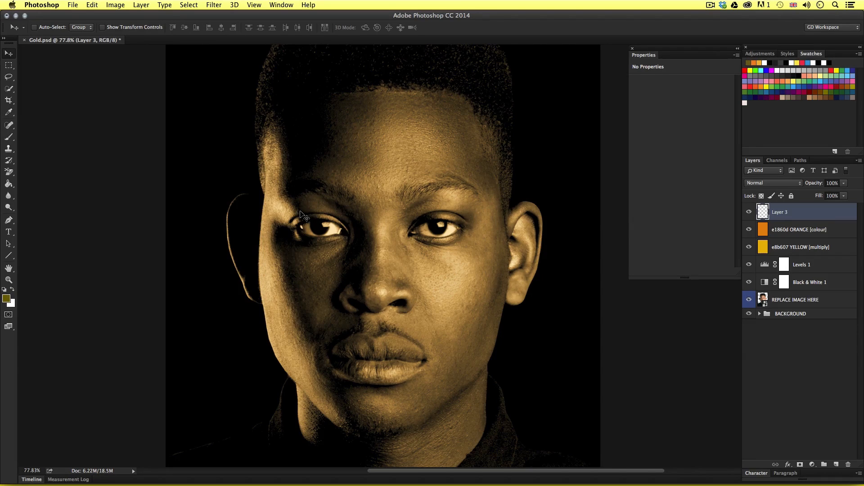
pyautogui.press('g')
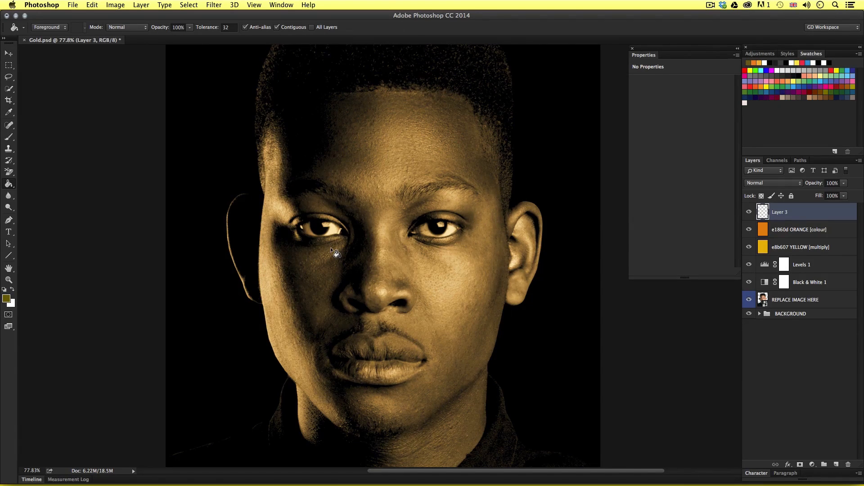
pyautogui.click(356, 224)
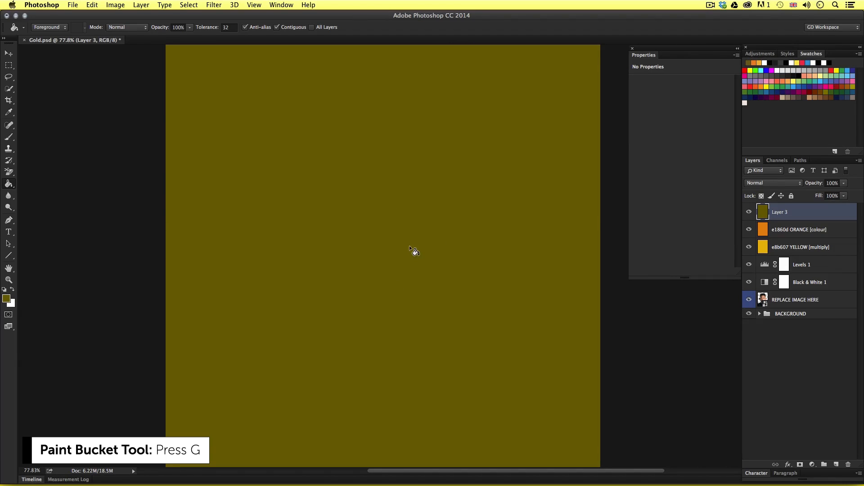
pyautogui.press('v')
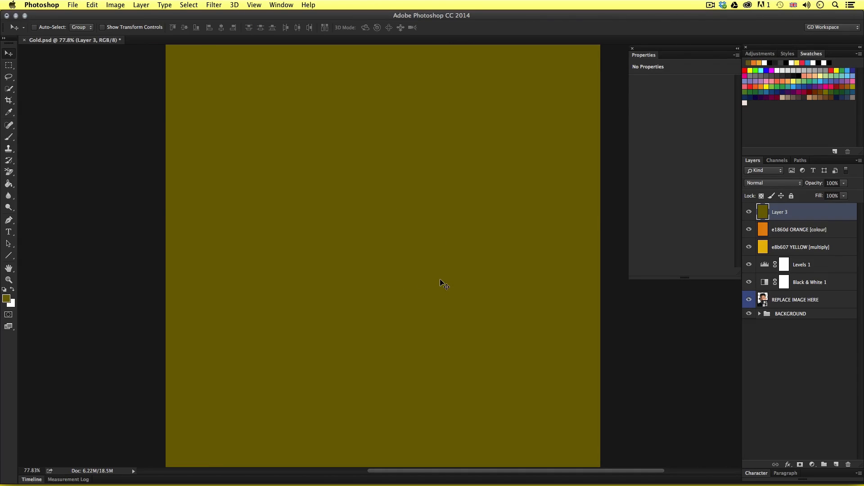
# Set the muddy yellow layer's blend mode to Darken and its opacity to 50%.
pyautogui.click(779, 182)
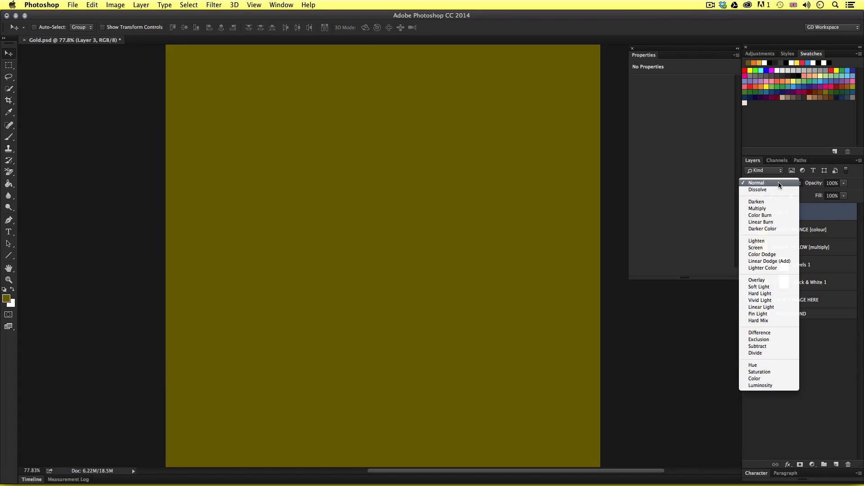
pyautogui.click(766, 201)
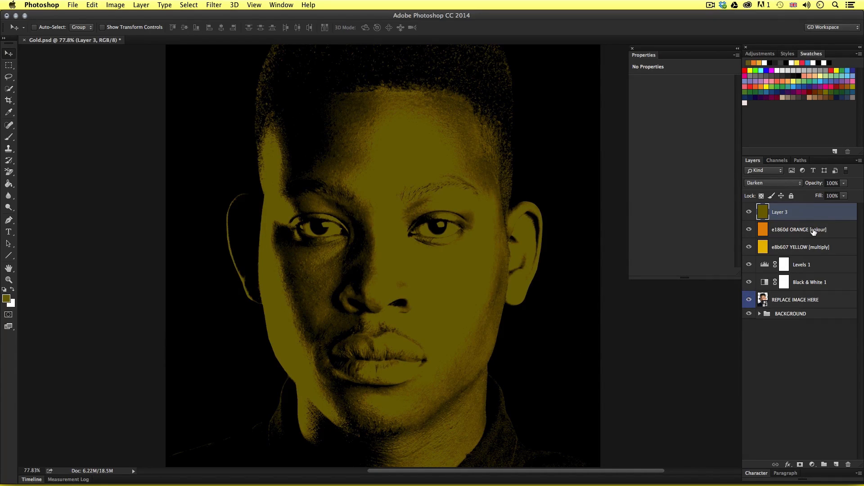
pyautogui.click(833, 183)
pyautogui.write('50')
pyautogui.press('Return')
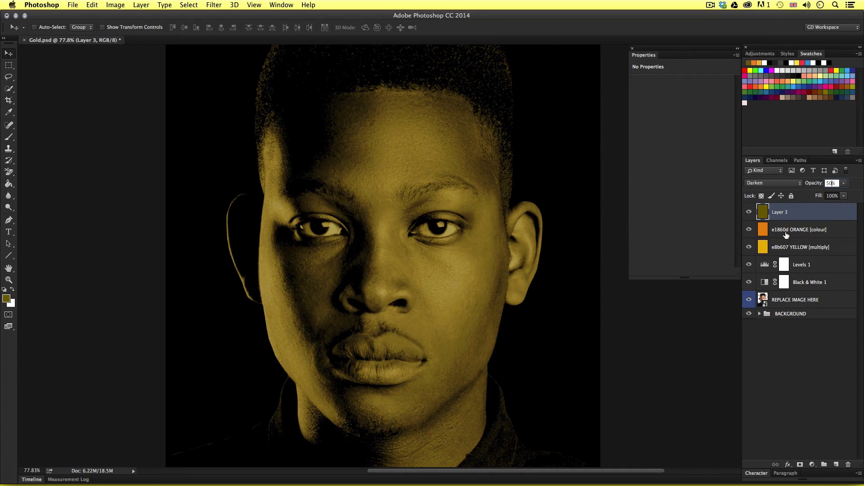
# Compare the portrait with and without the muddy yellow layer by toggling that layer's visibility, leaving it shown.
pyautogui.click(749, 212)
pyautogui.click(749, 212)
pyautogui.click(750, 212)
pyautogui.click(749, 212)
pyautogui.click(749, 212)
pyautogui.click(749, 212)
pyautogui.click(749, 212)
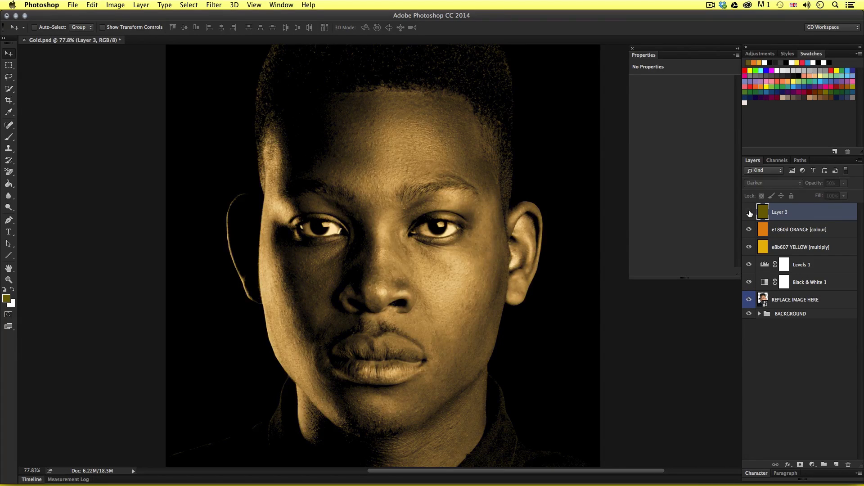
pyautogui.click(749, 212)
pyautogui.click(750, 212)
pyautogui.click(749, 212)
pyautogui.click(749, 212)
pyautogui.click(749, 212)
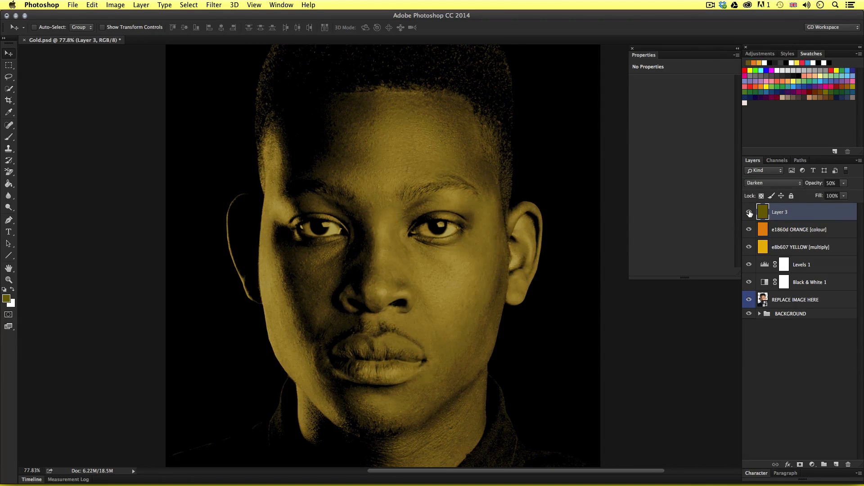
# Rename the muddy yellow layer as "6e6400 MUD YELLOW [darken]".
pyautogui.doubleClick(780, 212)
pyautogui.write('6e6400 MUD YELLO')
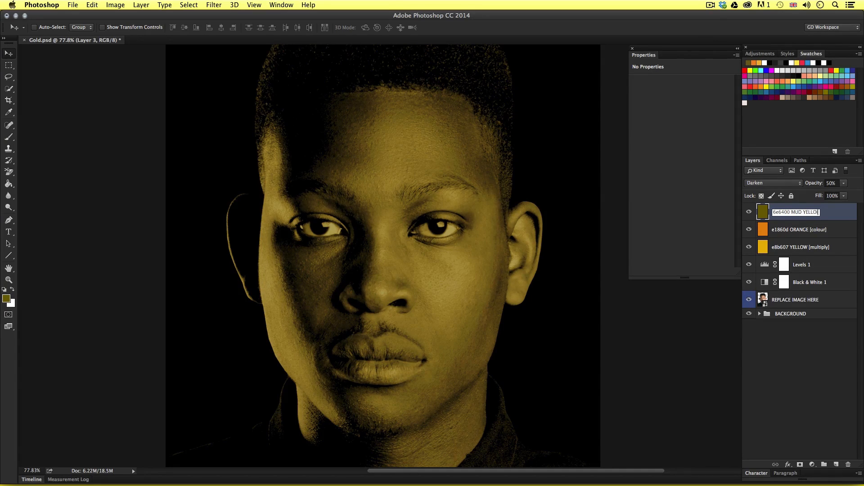
pyautogui.write('W [darken]')
pyautogui.press('Return')
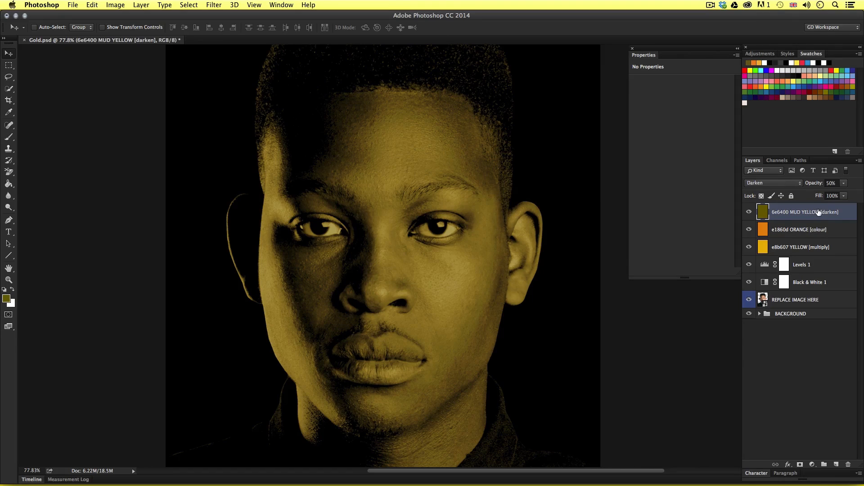
# Group the mud yellow, orange and yellow colour layers and name the group "GOLD COLOUR".
pyautogui.keyDown('shift'); pyautogui.click(797, 248); pyautogui.keyUp('shift')
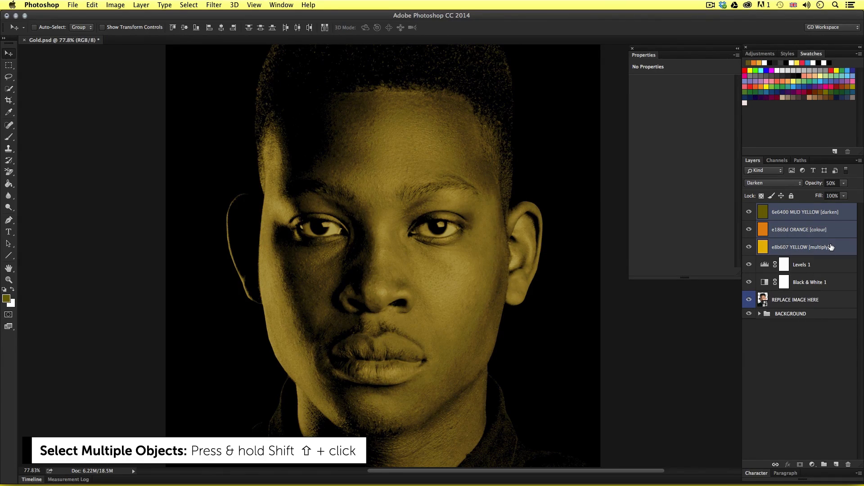
pyautogui.press('super+g')
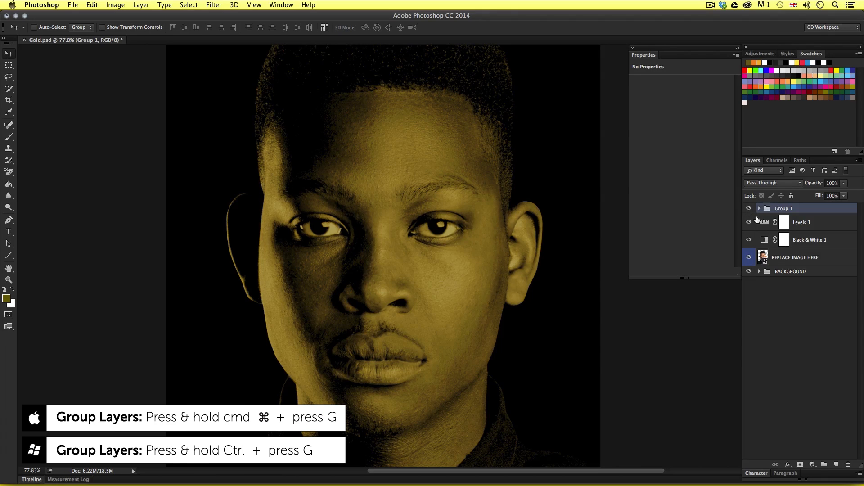
pyautogui.doubleClick(781, 209)
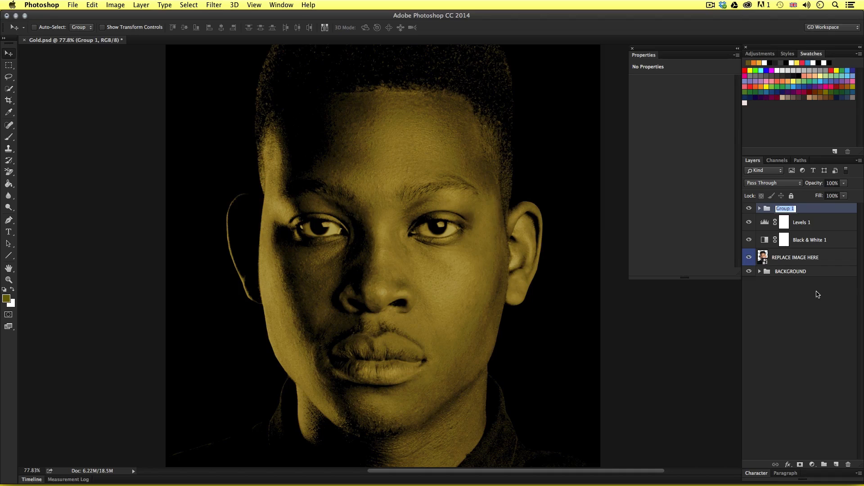
pyautogui.write('GOLD COLOUR')
pyautogui.click(828, 212)
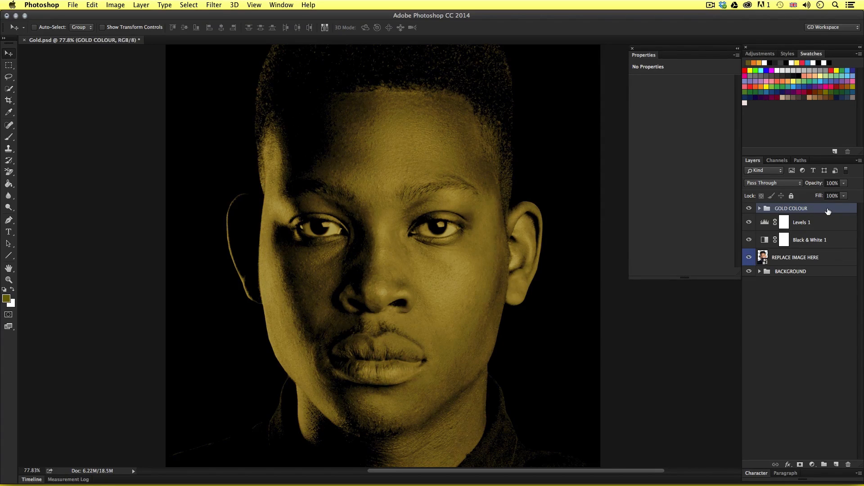
# Compare the portrait with and without the GOLD COLOUR group, and check the colour layers inside it.
pyautogui.click(758, 209)
pyautogui.click(760, 209)
pyautogui.click(759, 209)
pyautogui.click(759, 209)
pyautogui.click(749, 208)
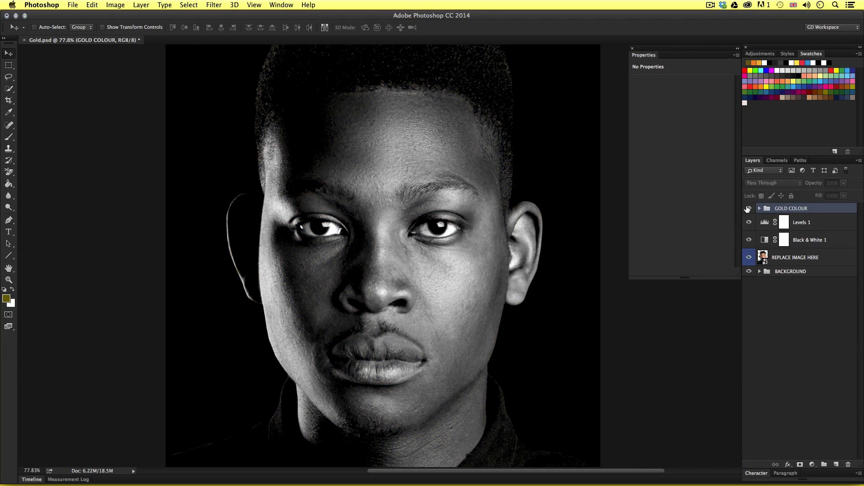
pyautogui.click(748, 208)
pyautogui.click(748, 208)
pyautogui.click(749, 209)
pyautogui.click(760, 208)
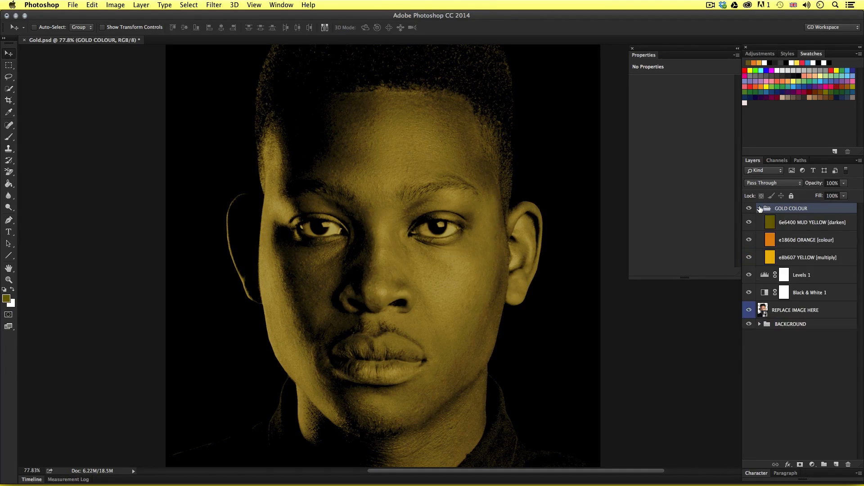
pyautogui.click(760, 209)
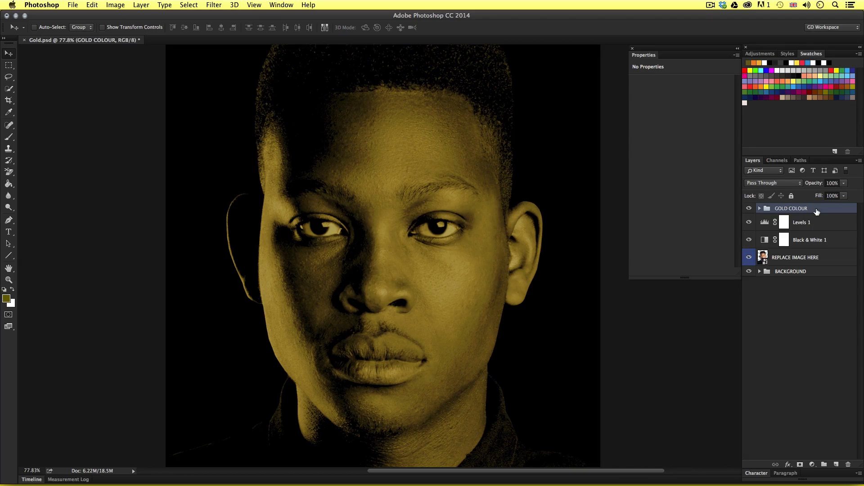
# Duplicate the Levels 1, Black & White 1 and REPLACE IMAGE HERE layers, placing the copies in a new group above GOLD COLOUR.
pyautogui.click(818, 316)
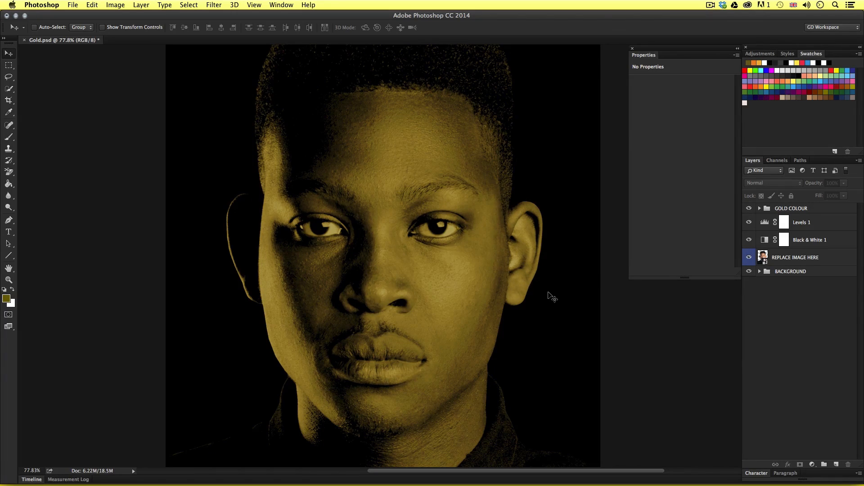
pyautogui.doubleClick(638, 56)
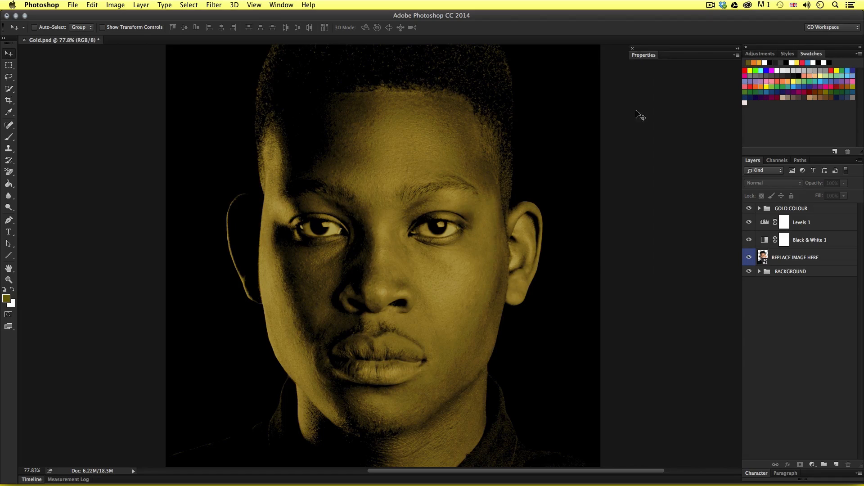
pyautogui.click(811, 223)
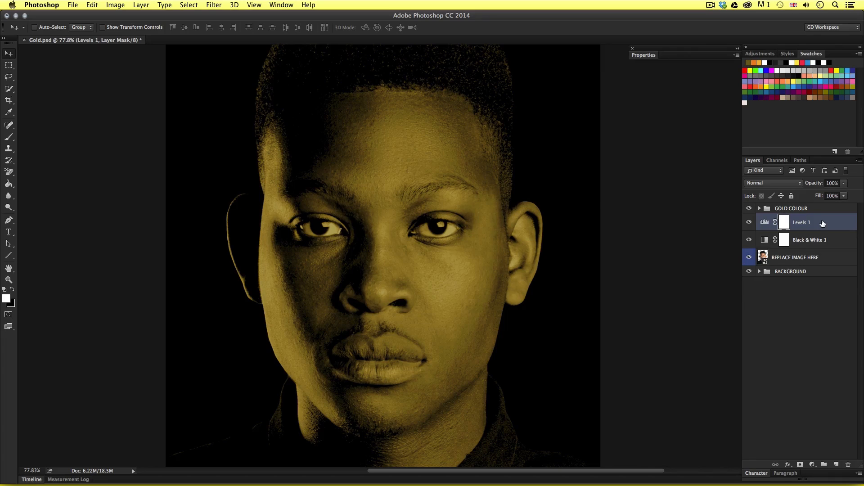
pyautogui.keyDown('shift'); pyautogui.click(811, 242); pyautogui.keyUp('shift')
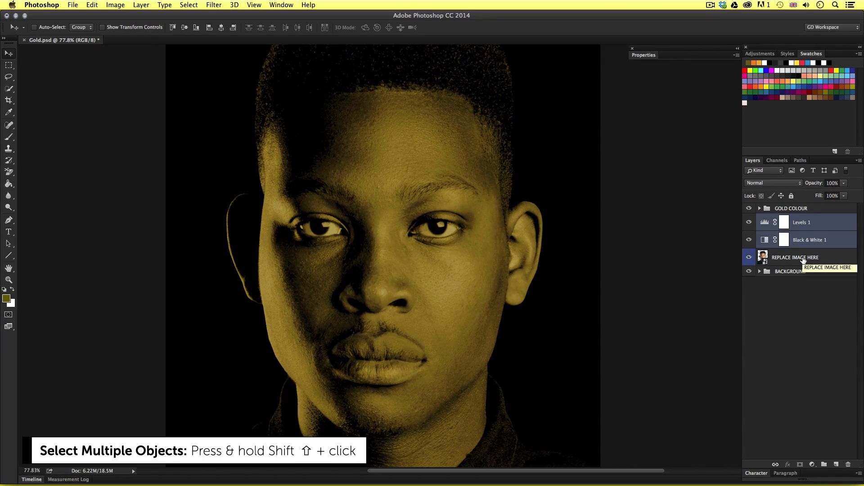
pyautogui.keyDown('shift'); pyautogui.click(803, 260); pyautogui.keyUp('shift')
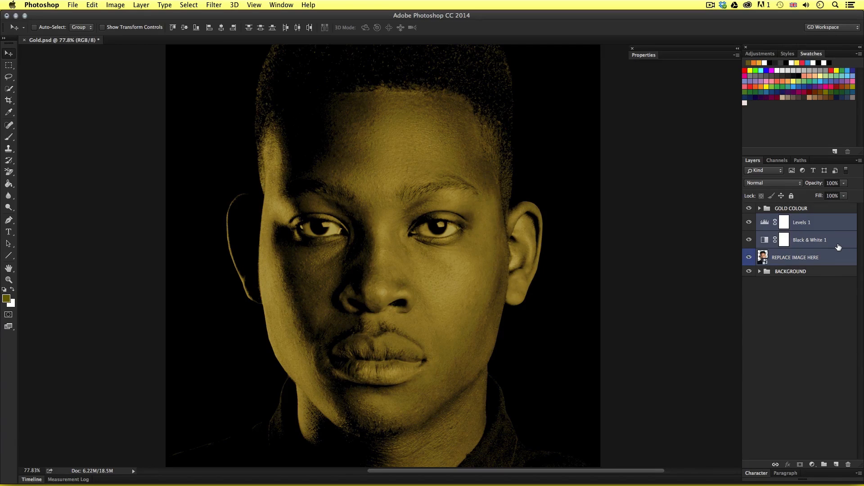
pyautogui.press('super+j')
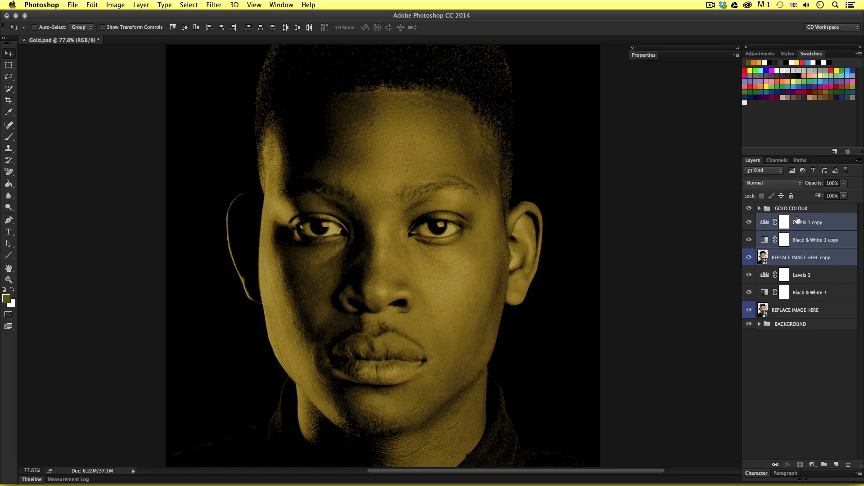
pyautogui.moveTo(797, 220); pyautogui.dragTo(793, 204)
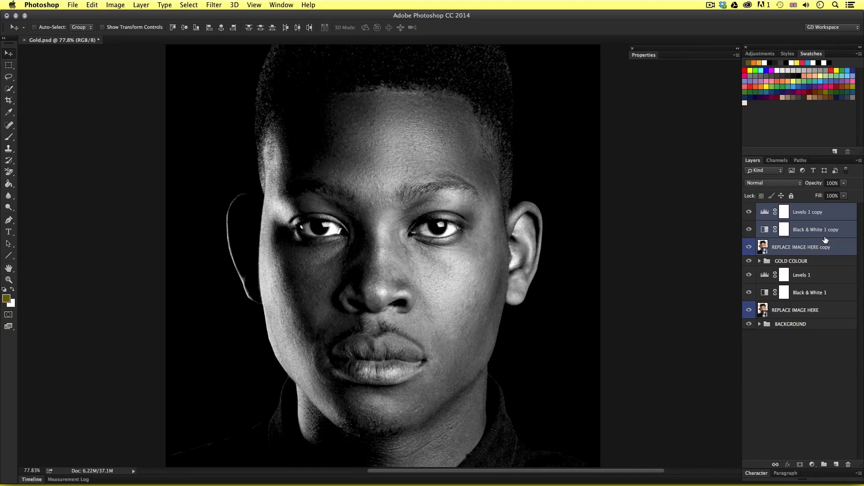
pyautogui.press('super+g')
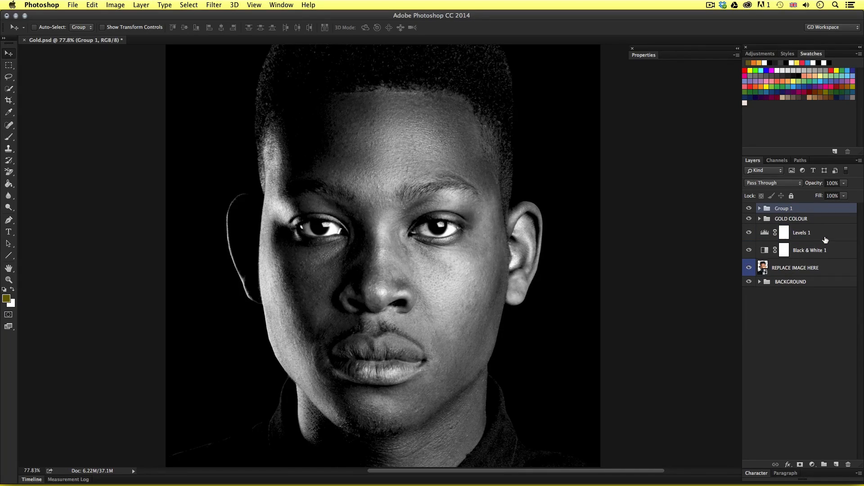
# Expand the new group and look through its Levels, Black & White and image copies.
pyautogui.click(760, 209)
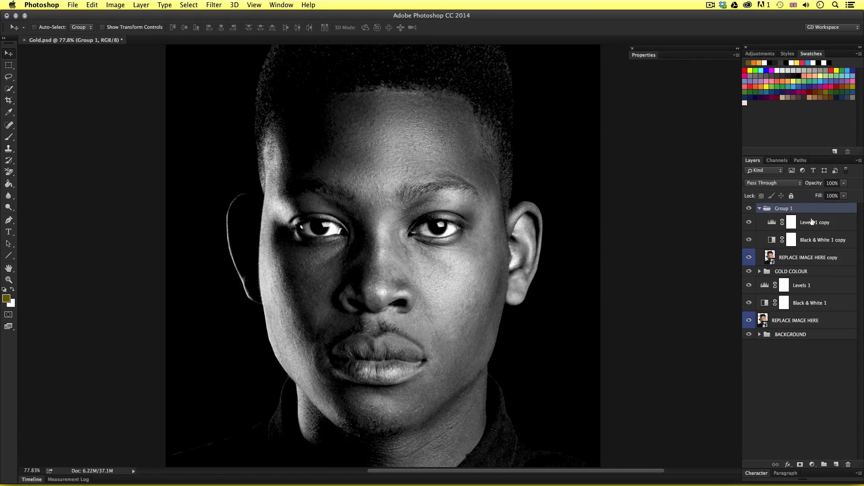
pyautogui.click(807, 263)
pyautogui.click(818, 245)
pyautogui.click(817, 230)
pyautogui.click(817, 241)
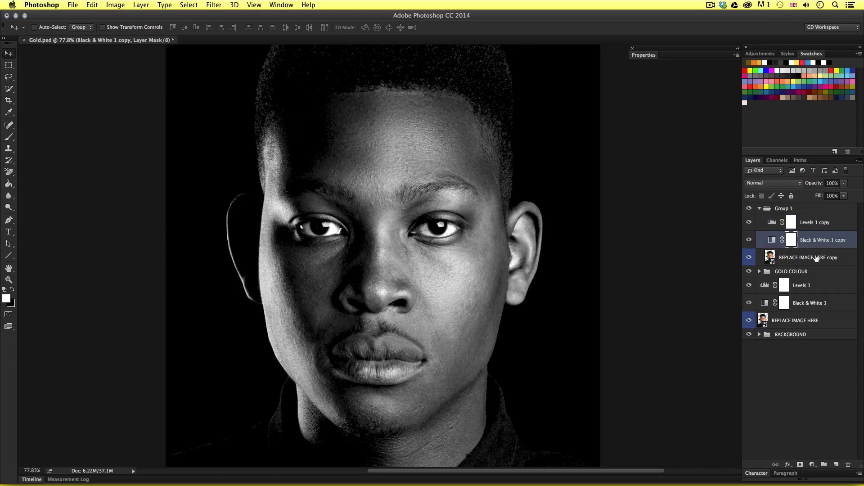
pyautogui.click(818, 258)
pyautogui.click(817, 239)
pyautogui.click(816, 227)
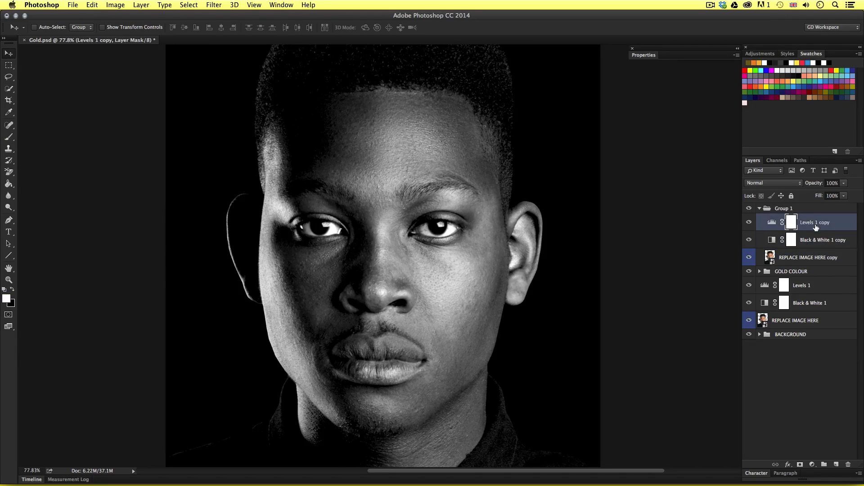
# Set the blend mode of the group with the duplicated layers to Overlay.
pyautogui.click(784, 210)
pyautogui.click(768, 184)
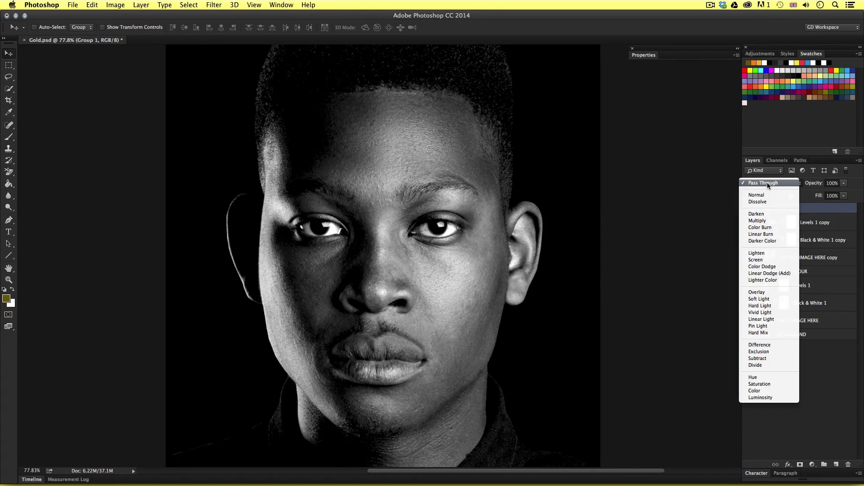
pyautogui.click(768, 293)
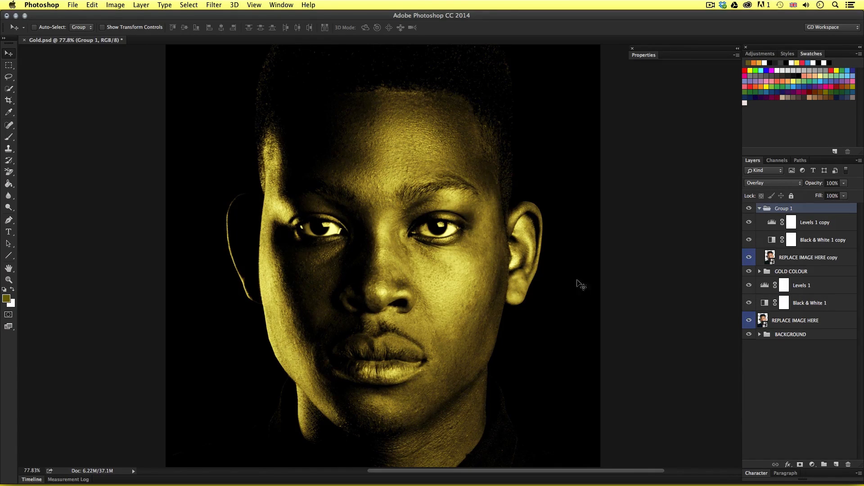
# Compare the portrait with and without the Overlay group by toggling its visibility, leaving it shown and collapsed.
pyautogui.click(748, 209)
pyautogui.click(749, 209)
pyautogui.click(748, 208)
pyautogui.click(749, 208)
pyautogui.click(748, 208)
pyautogui.click(748, 208)
pyautogui.click(759, 208)
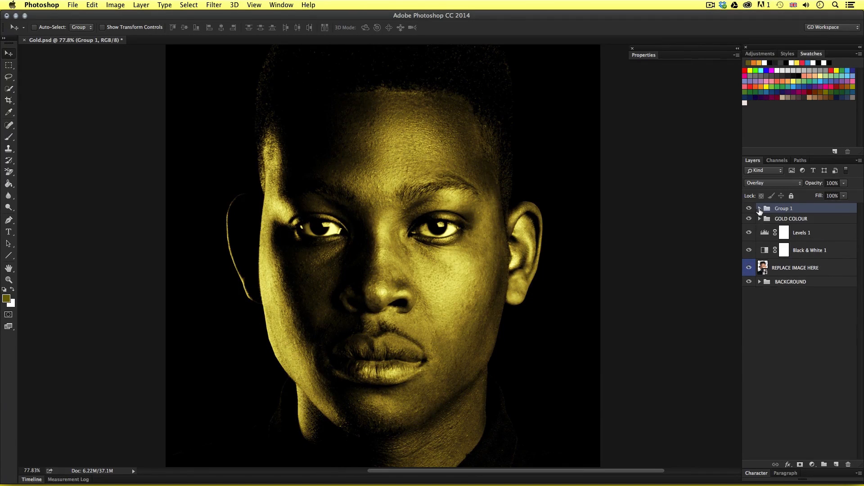
# Adjust the Black & White 1 copy inside the Overlay group, setting Reds to 38 and Yellows to -65.
pyautogui.click(760, 209)
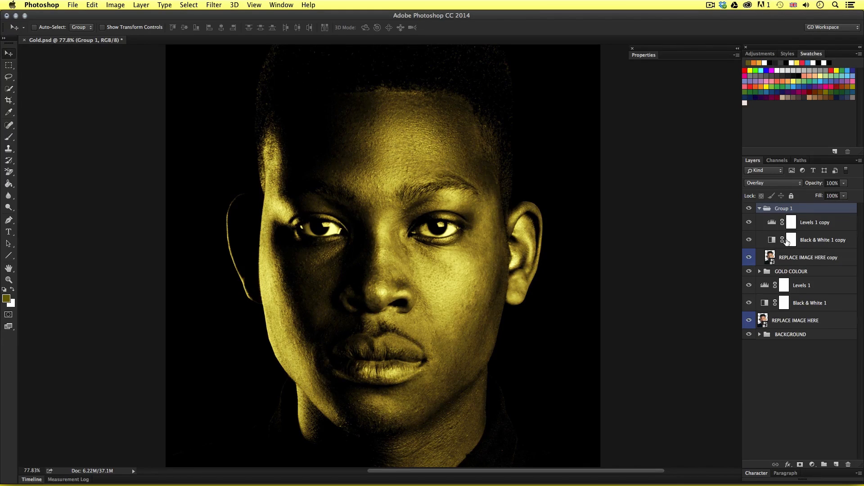
pyautogui.click(771, 241)
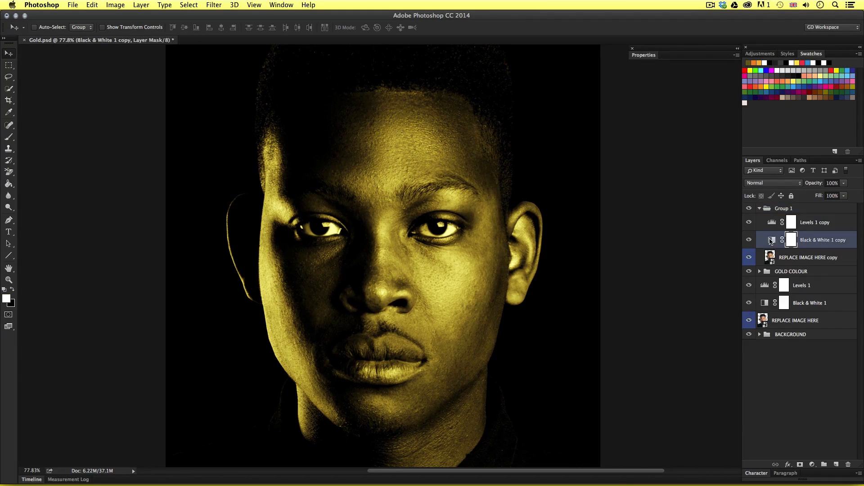
pyautogui.click(770, 241)
pyautogui.doubleClick(771, 242)
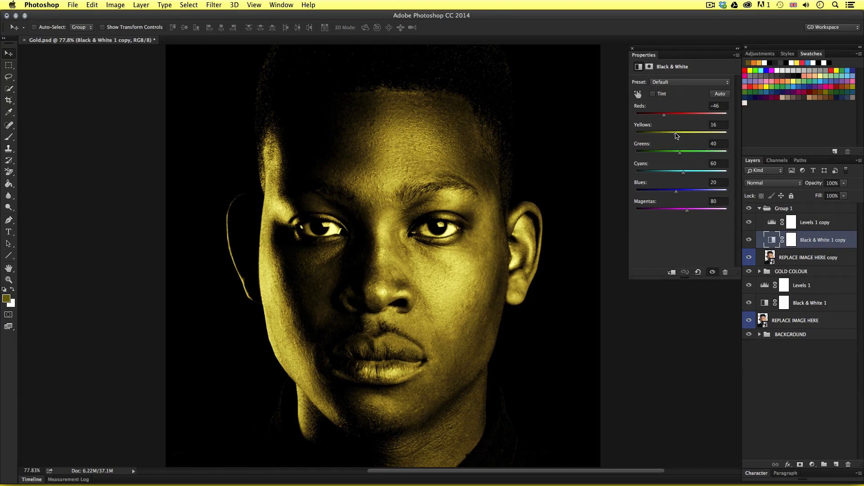
pyautogui.moveTo(666, 117); pyautogui.dragTo(680, 117)
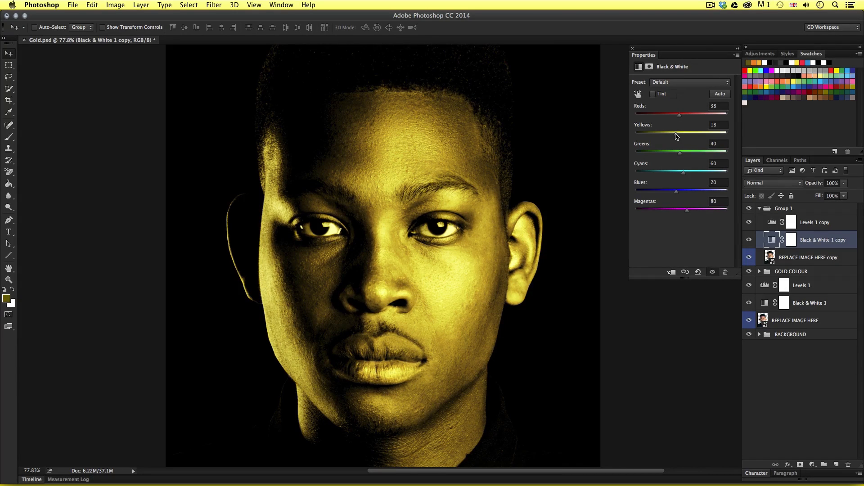
pyautogui.moveTo(673, 136); pyautogui.dragTo(663, 137)
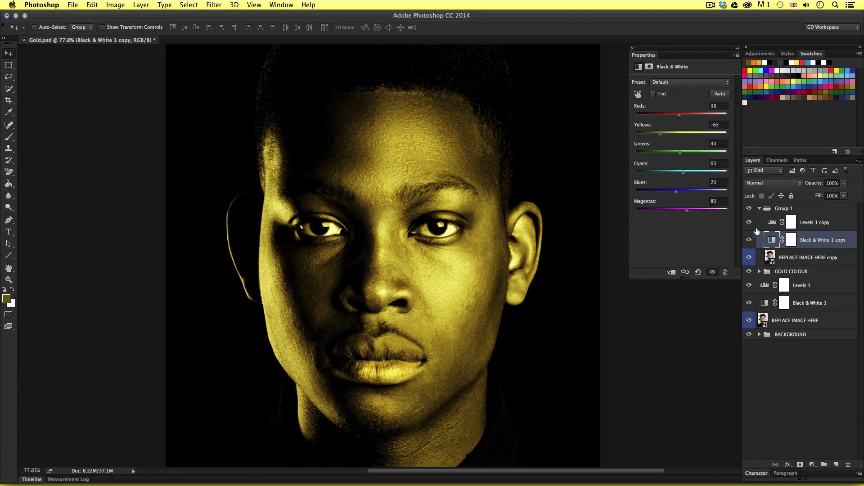
# Adjust the Levels 1 copy, setting the highlight input to 191 and the midtone input to 1.05.
pyautogui.click(771, 225)
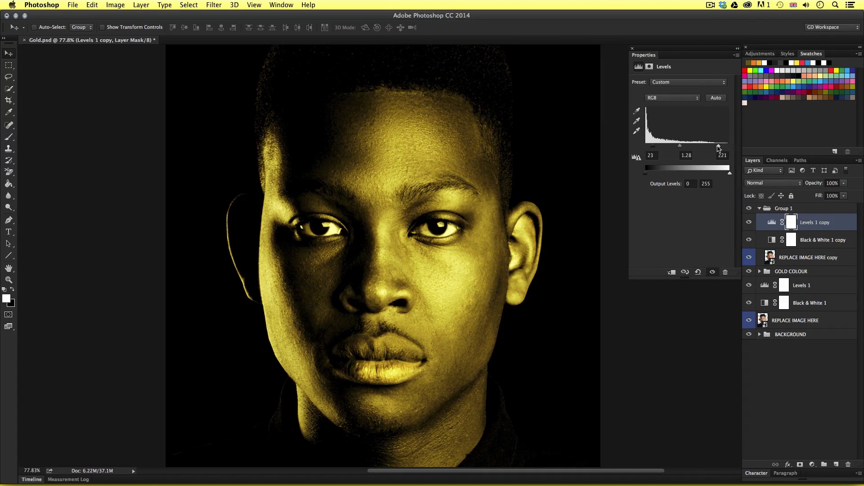
pyautogui.moveTo(719, 148); pyautogui.dragTo(710, 147)
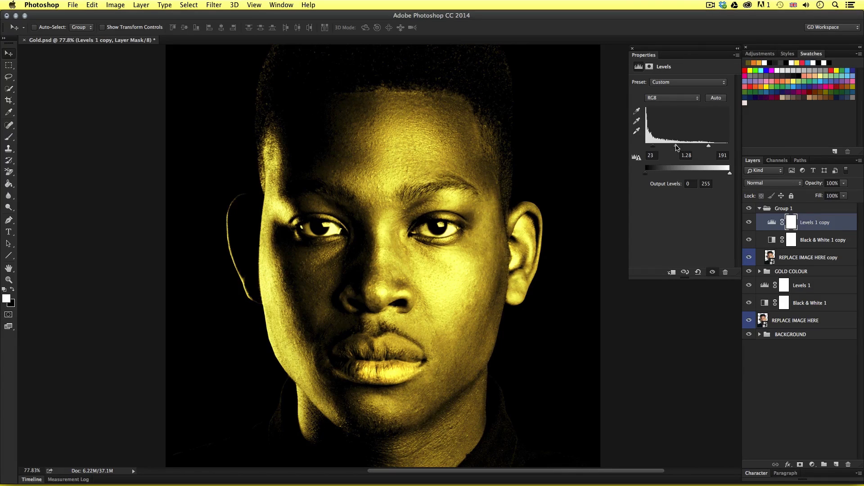
pyautogui.moveTo(677, 148); pyautogui.dragTo(679, 149)
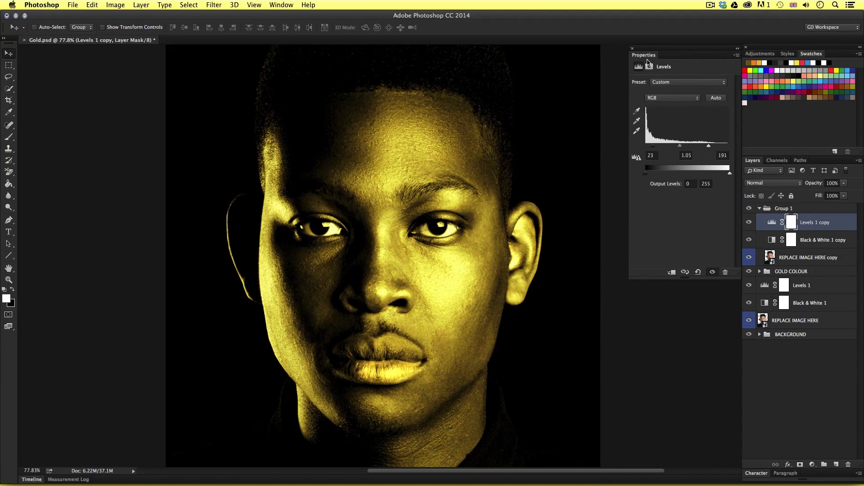
pyautogui.doubleClick(646, 56)
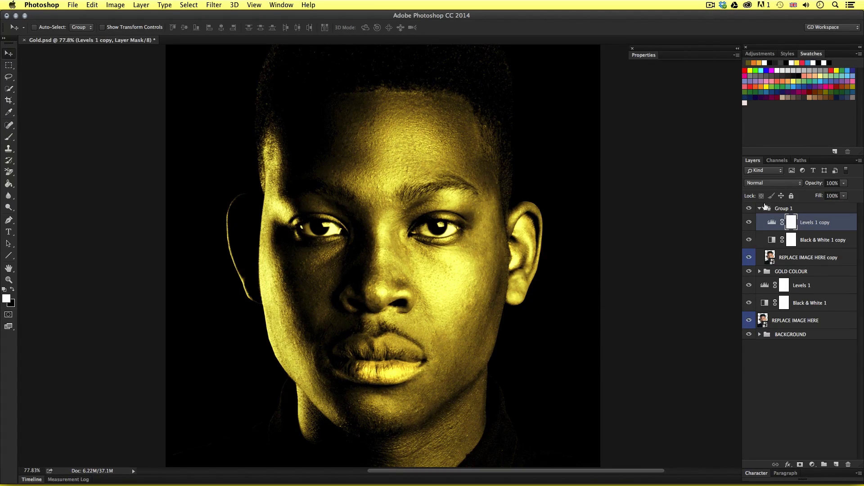
# Open the Filter Gallery on the REPLACE IMAGE HERE copy layer and choose the artistic Paint Daubs filter.
pyautogui.click(781, 259)
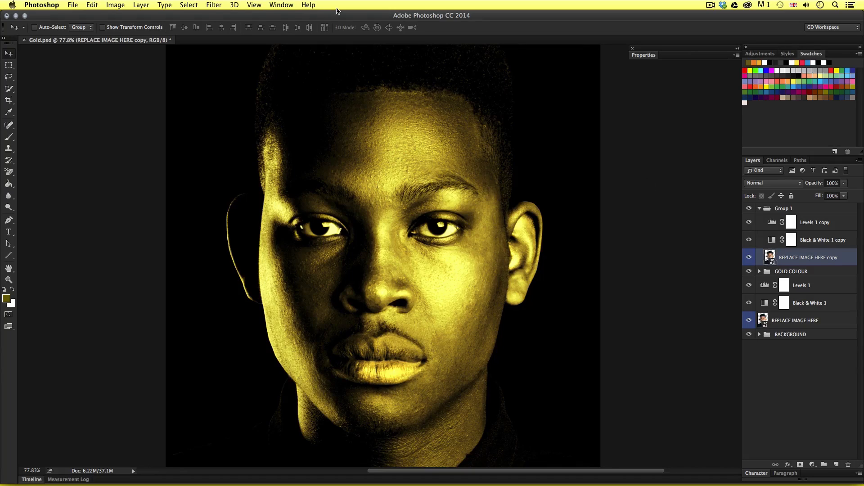
pyautogui.click(217, 5)
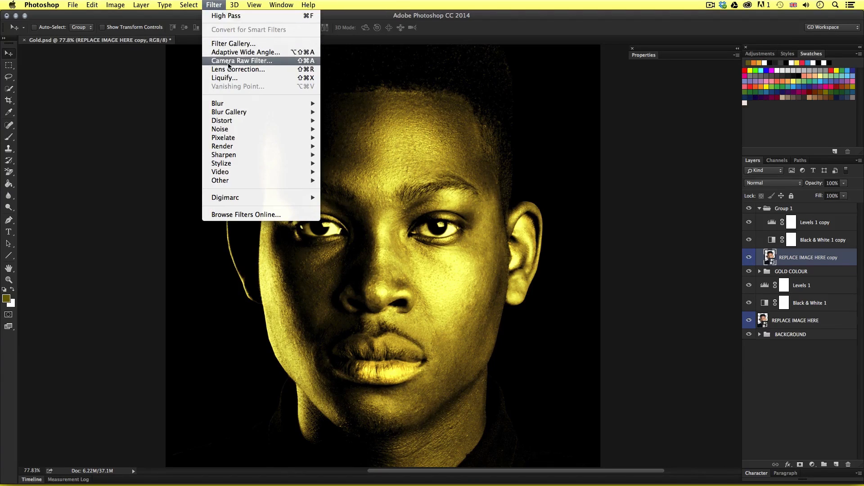
pyautogui.click(239, 43)
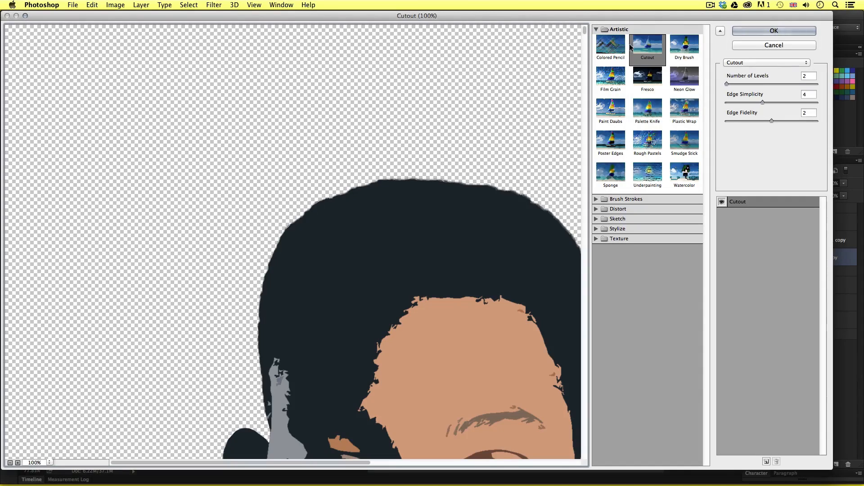
pyautogui.click(598, 29)
pyautogui.click(630, 30)
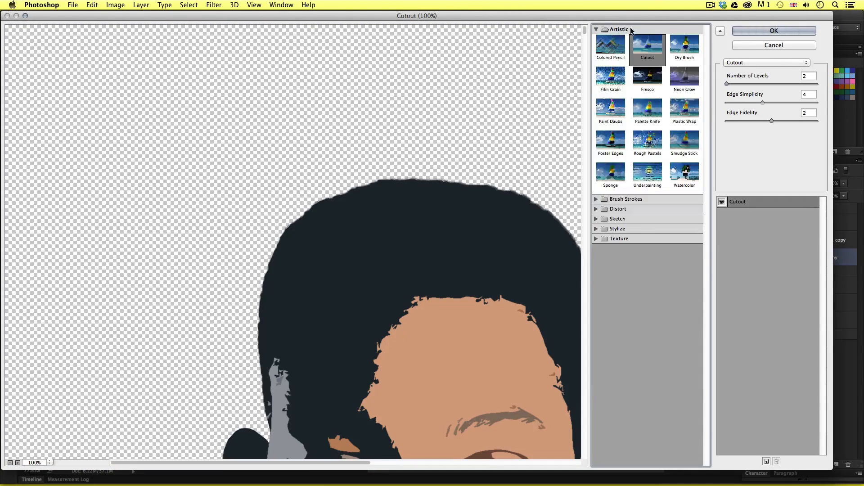
pyautogui.click(605, 115)
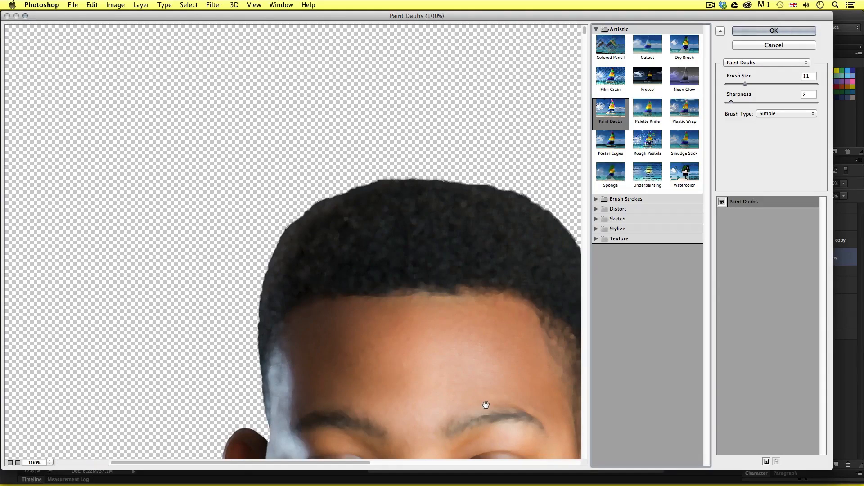
# Set the Paint Daubs brush size to 15, keeping sharpness 2 and the Simple brush type, and apply the filter.
pyautogui.scroll(-5, 463, 360)
pyautogui.hscroll(3, 464, 360)
pyautogui.scroll(-5, 416, 372)
pyautogui.hscroll(2, 417, 372)
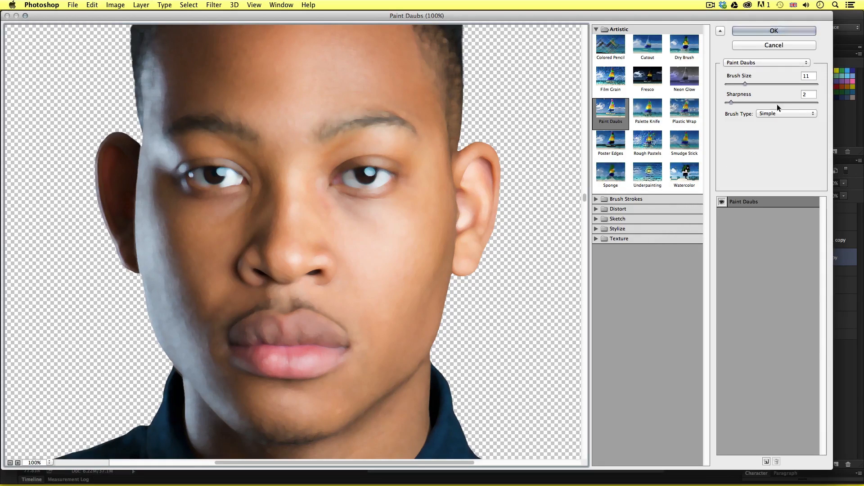
pyautogui.moveTo(744, 82); pyautogui.dragTo(752, 82)
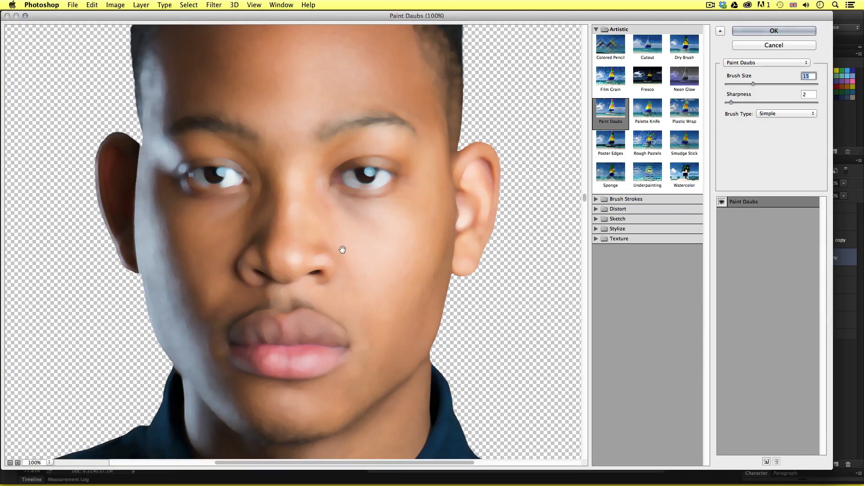
pyautogui.click(774, 30)
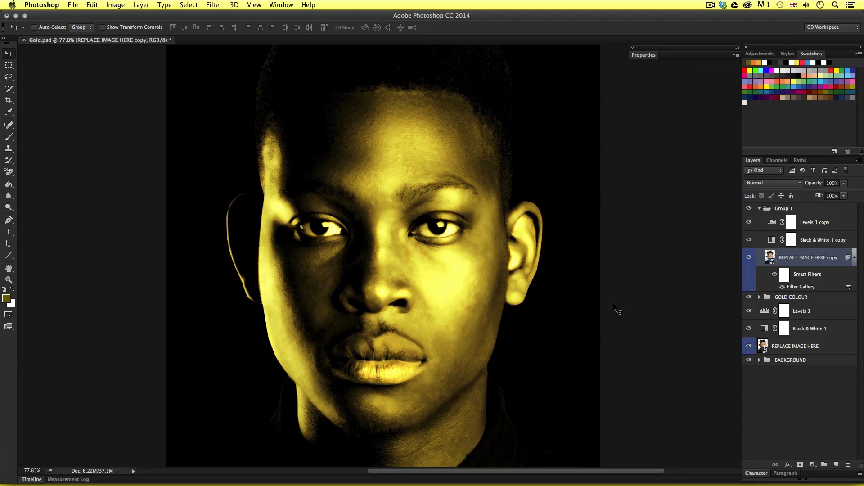
# Reopen the Paint Daubs filter settings and inspect the smoothed face in the preview, keeping brush size 15 and sharpness 2.
pyautogui.doubleClick(799, 287)
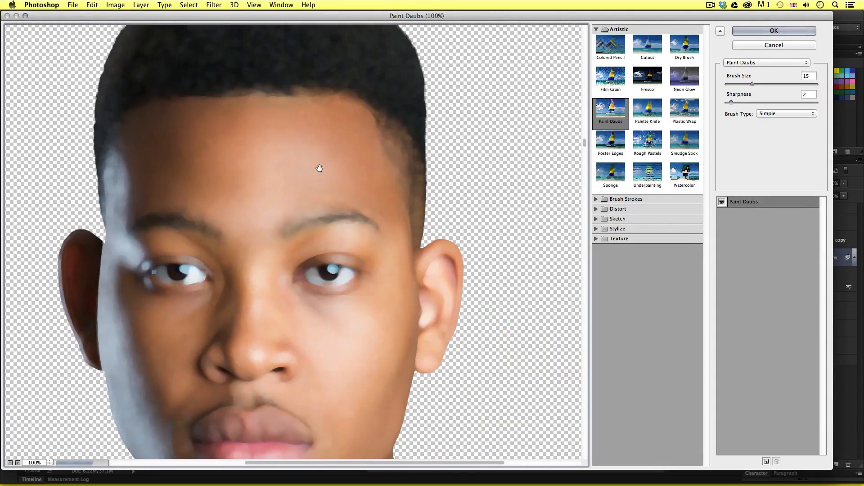
pyautogui.moveTo(231, 314); pyautogui.dragTo(334, 264)
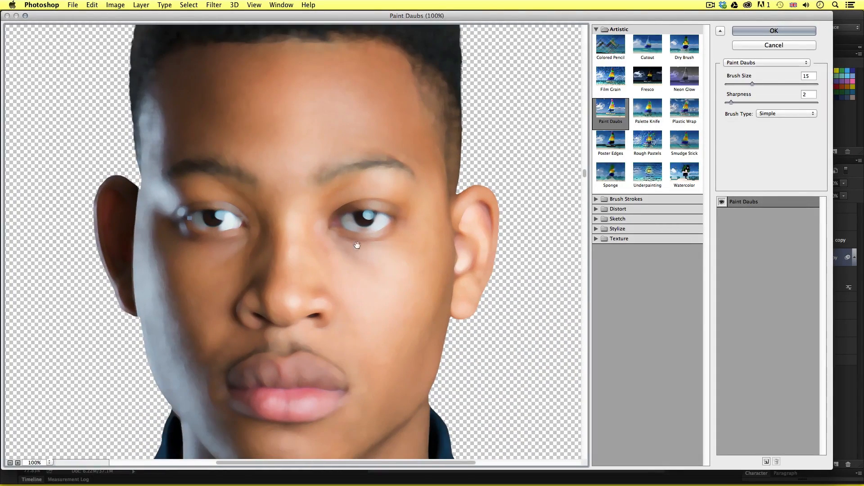
pyautogui.moveTo(469, 283); pyautogui.dragTo(400, 281)
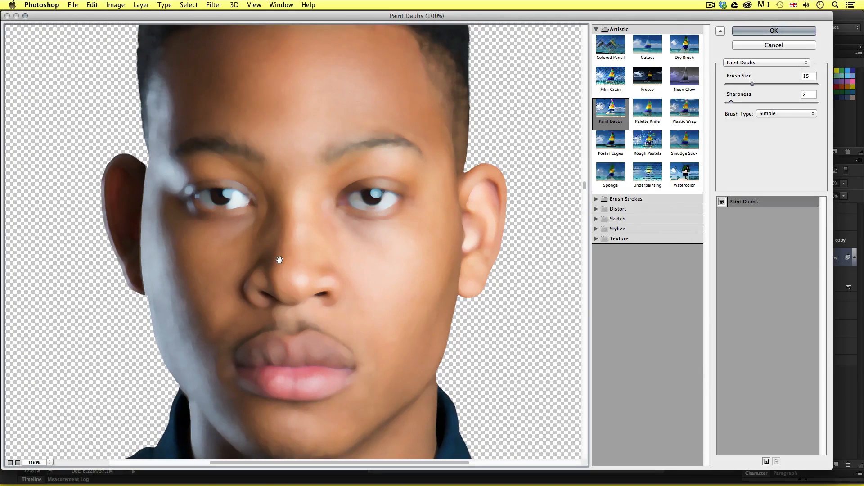
pyautogui.click(763, 32)
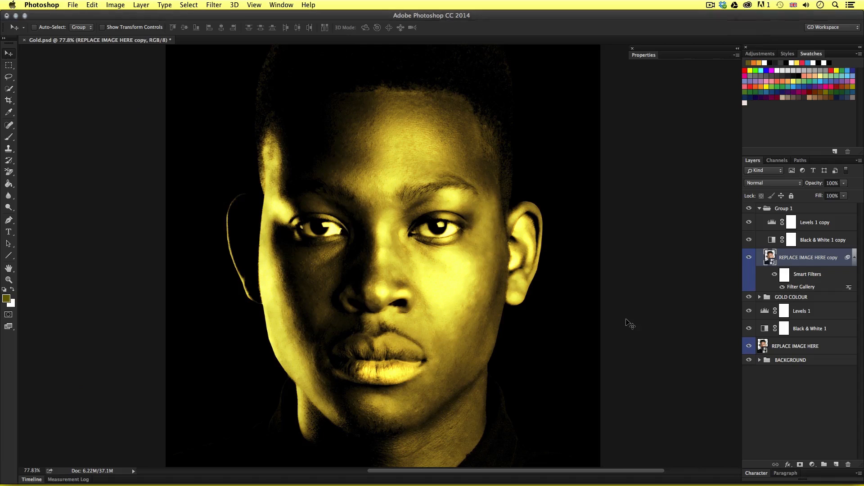
# Rename Group 1 as B&W / PAINT DAUBS [overlay].
pyautogui.doubleClick(784, 209)
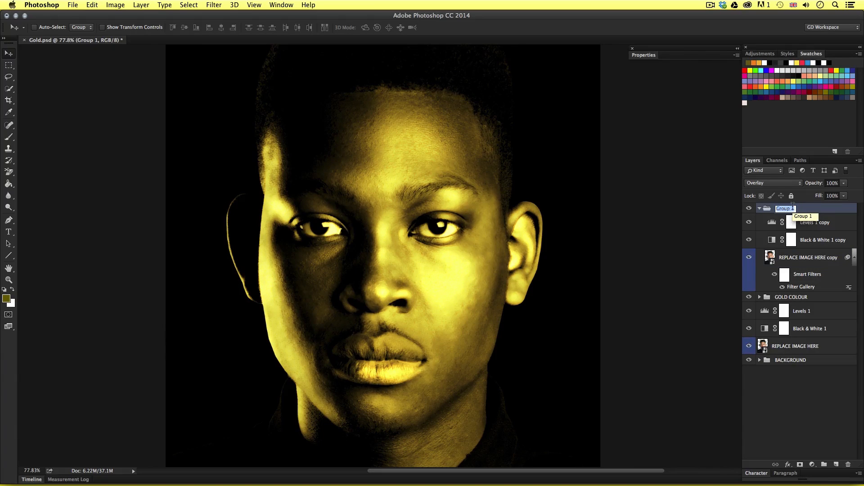
pyautogui.write('B&W ')
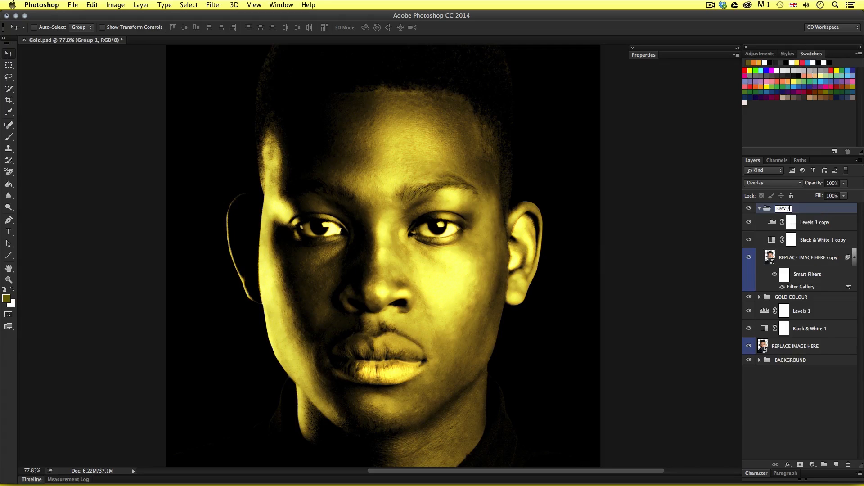
pyautogui.write('/ PAINT DAUBS (overlay)')
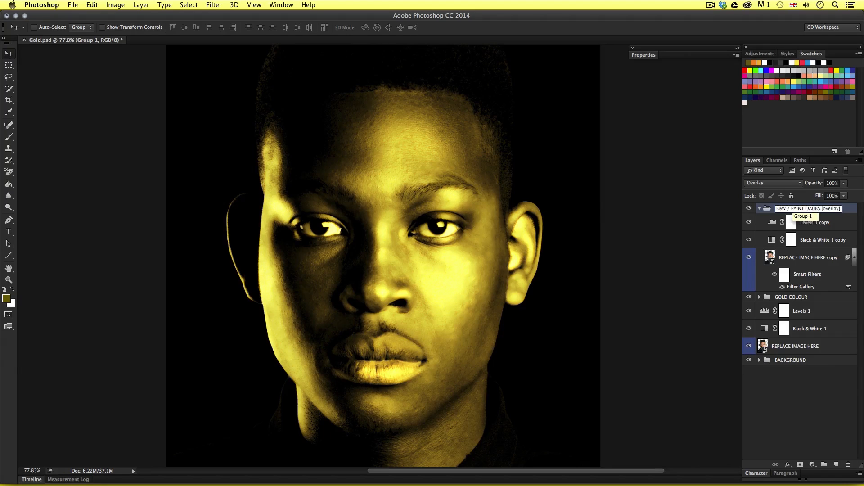
# Rename the REPLACE IMAGE HERE copy layer inside the overlay group as ORIGINAL IMAGE.
pyautogui.doubleClick(795, 258)
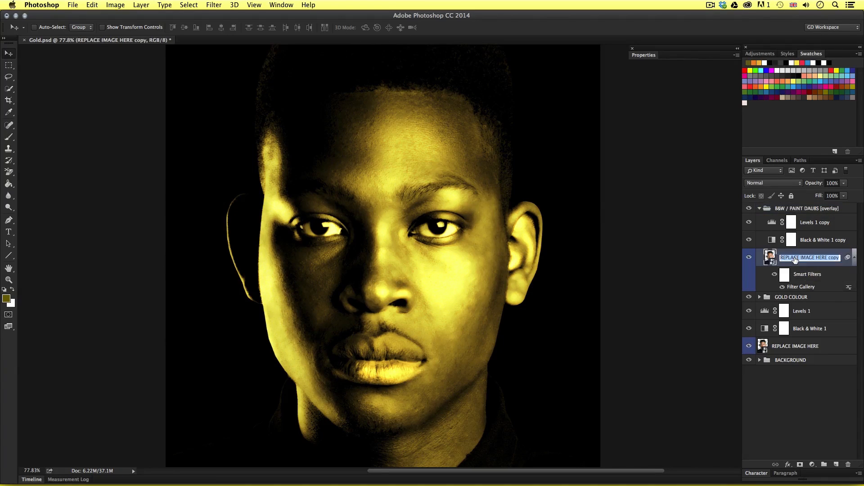
pyautogui.write('ORIGINAL')
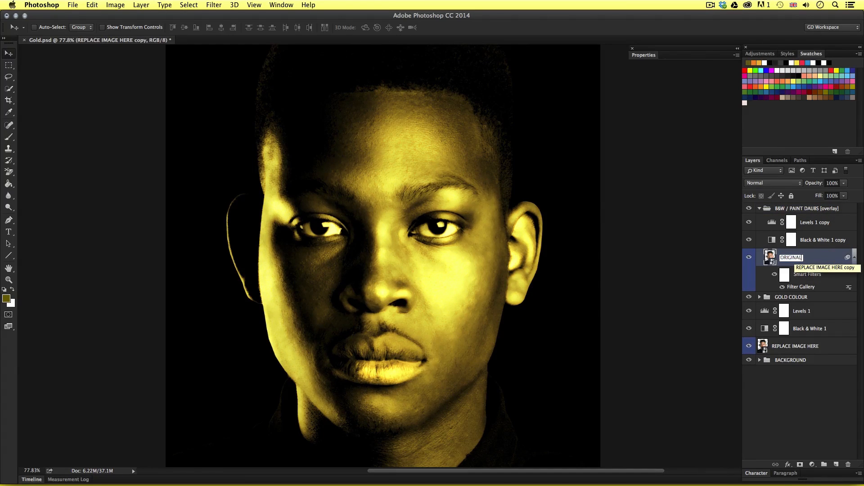
pyautogui.write(' IMAGE')
pyautogui.press('Return')
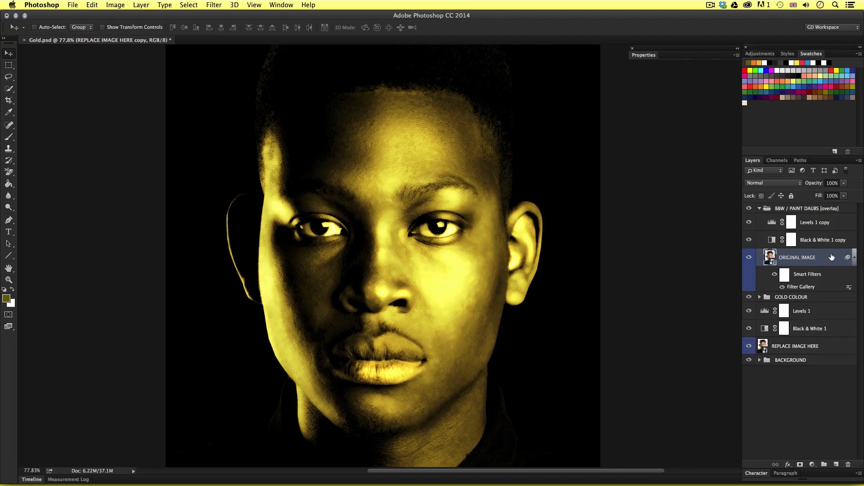
pyautogui.click(802, 349)
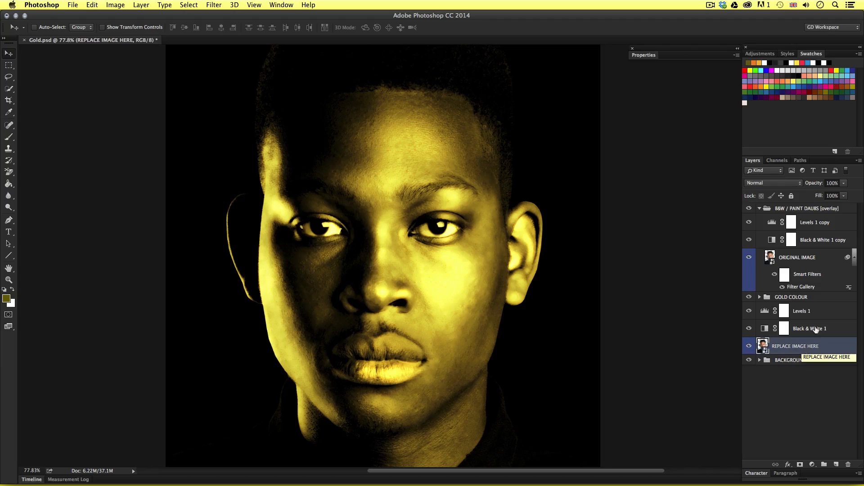
pyautogui.click(801, 263)
pyautogui.click(801, 348)
pyautogui.click(796, 257)
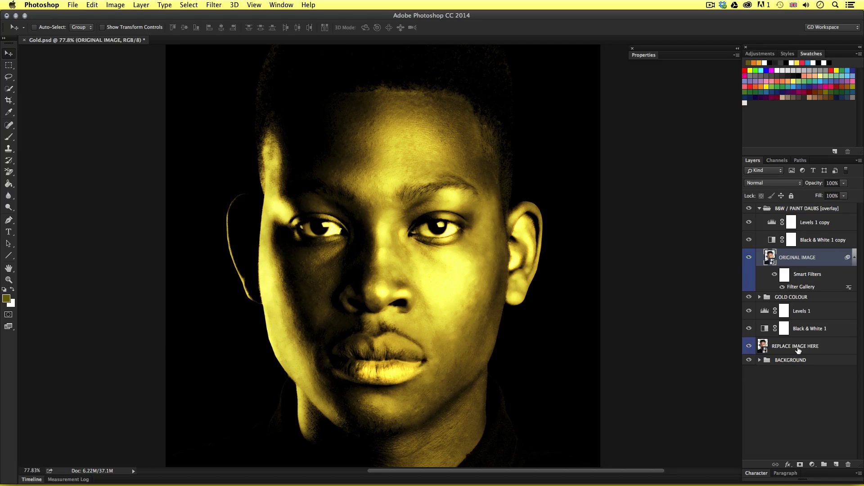
pyautogui.click(798, 350)
pyautogui.click(800, 263)
pyautogui.click(801, 352)
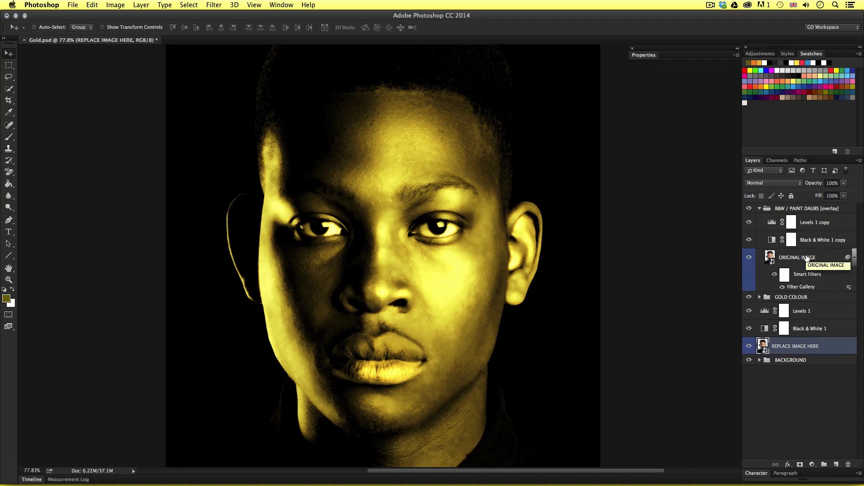
# Duplicate the REPLACE IMAGE HERE layer and move the copy to the top of the layer stack, above the collapsed overlay group.
pyautogui.click(760, 209)
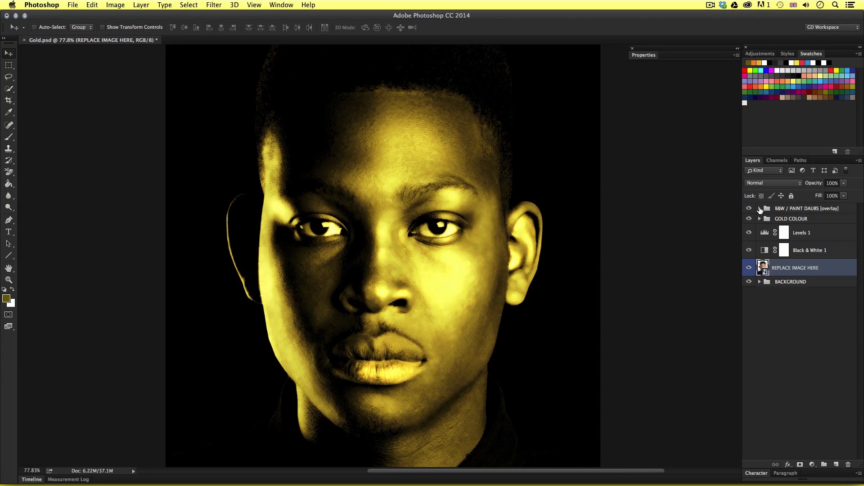
pyautogui.click(801, 304)
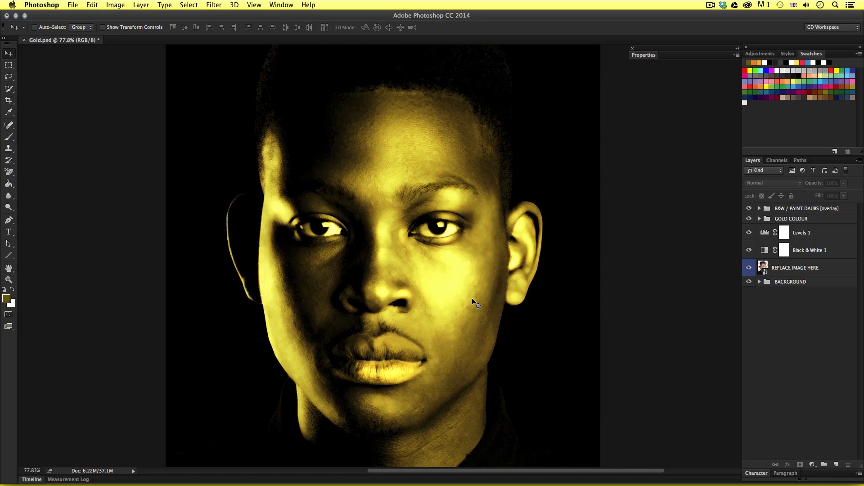
pyautogui.click(799, 270)
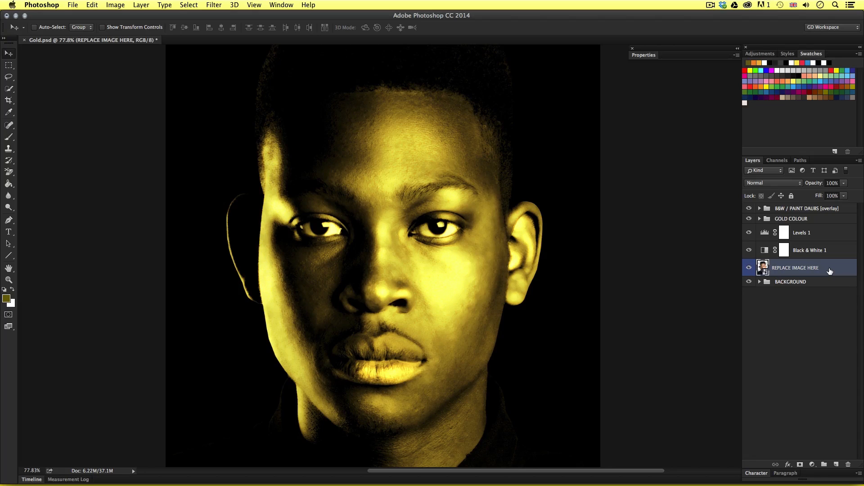
pyautogui.press('super+j')
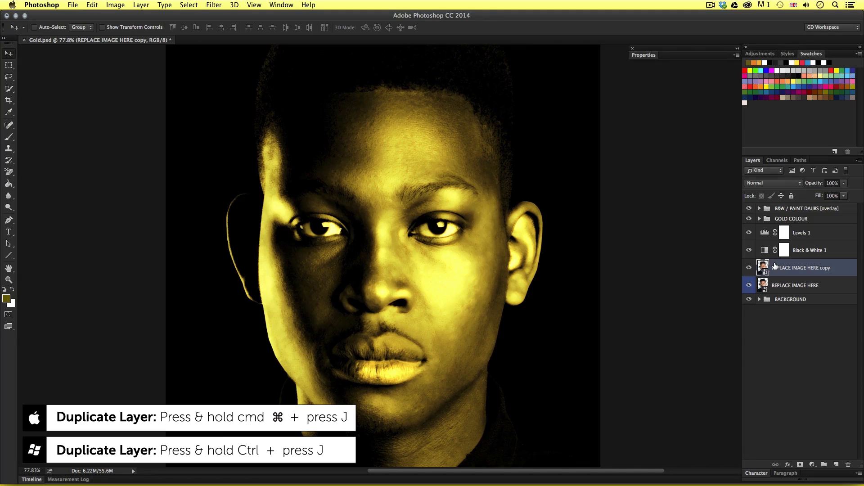
pyautogui.moveTo(775, 267); pyautogui.dragTo(773, 205)
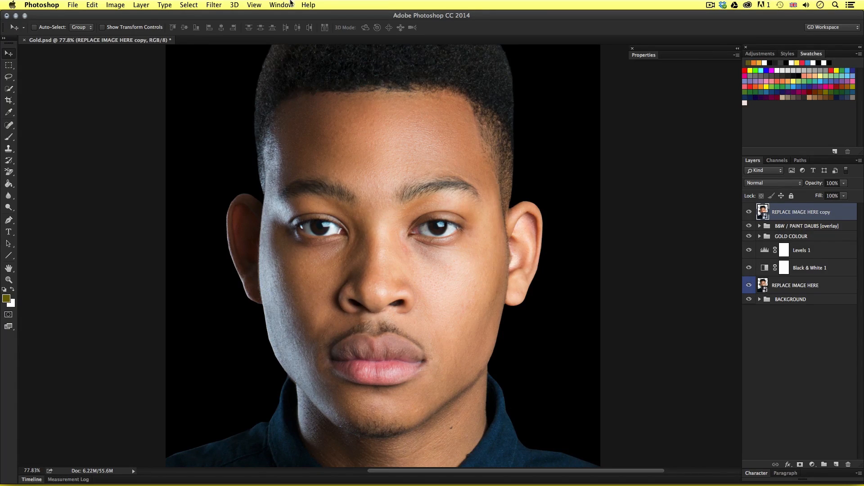
# Apply a High Pass filter with a radius of 50.1 pixels to the REPLACE IMAGE HERE copy layer.
pyautogui.click(217, 5)
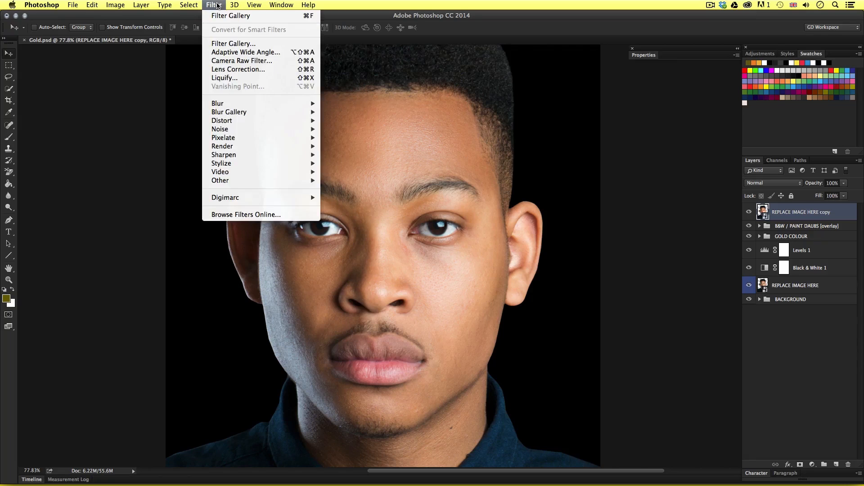
pyautogui.moveTo(299, 182)
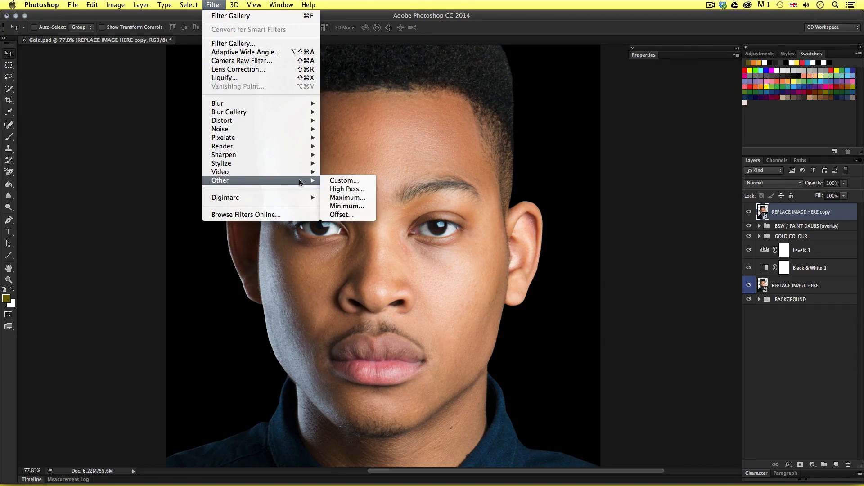
pyautogui.click(351, 189)
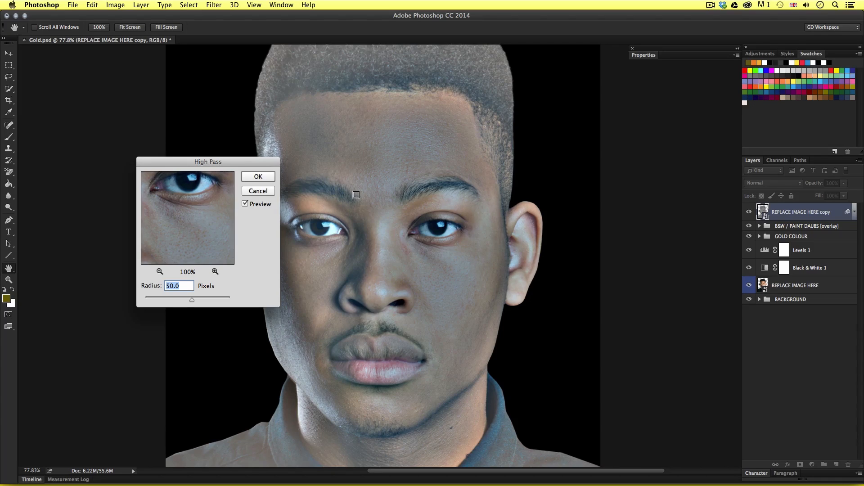
pyautogui.moveTo(244, 163); pyautogui.dragTo(663, 175)
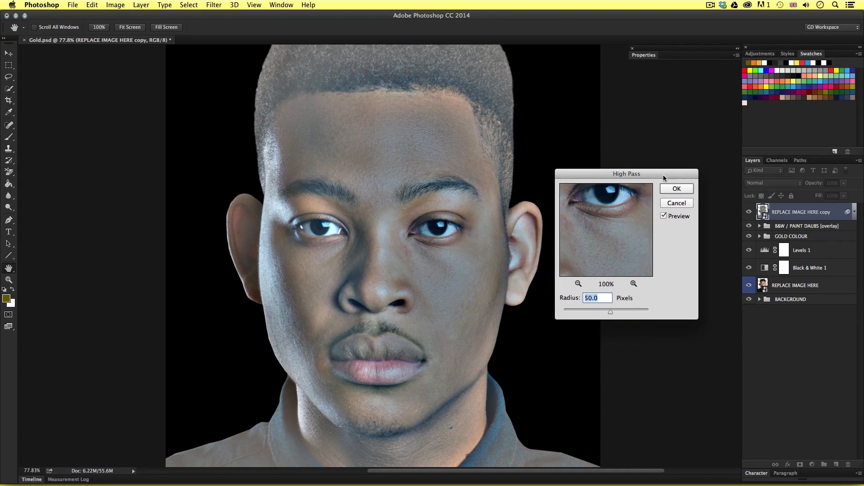
pyautogui.moveTo(580, 311); pyautogui.dragTo(594, 311)
pyautogui.moveTo(611, 312); pyautogui.dragTo(611, 314)
pyautogui.click(671, 190)
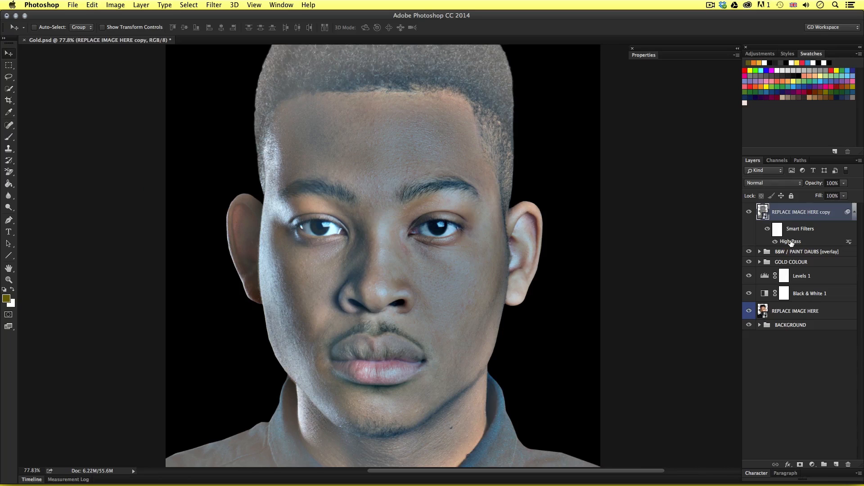
# Compare the portrait with the High Pass smart filter off and on, and review its radius setting.
pyautogui.click(776, 242)
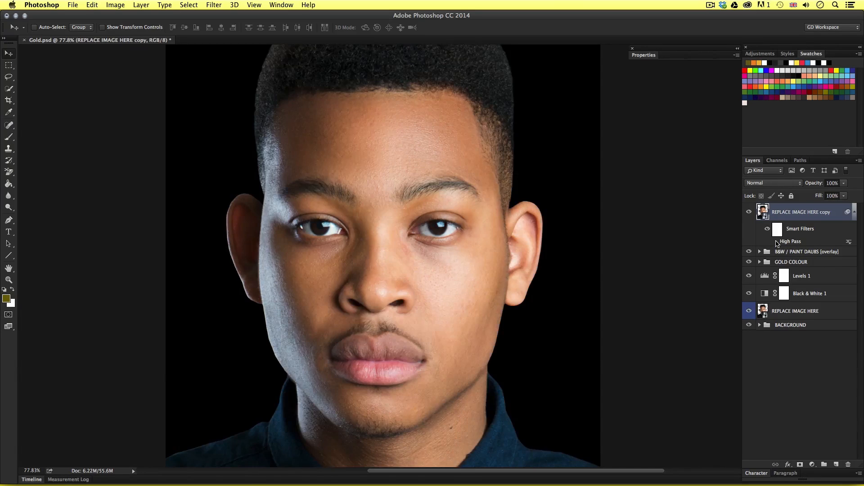
pyautogui.click(775, 242)
pyautogui.doubleClick(790, 241)
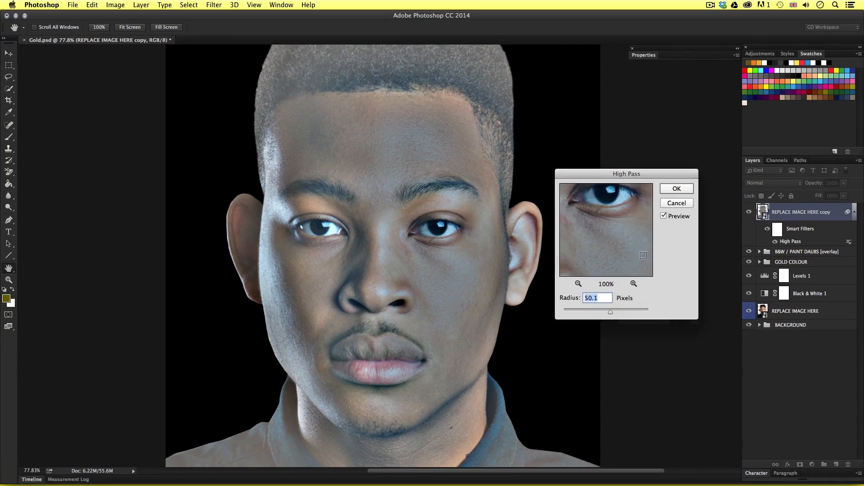
pyautogui.click(681, 191)
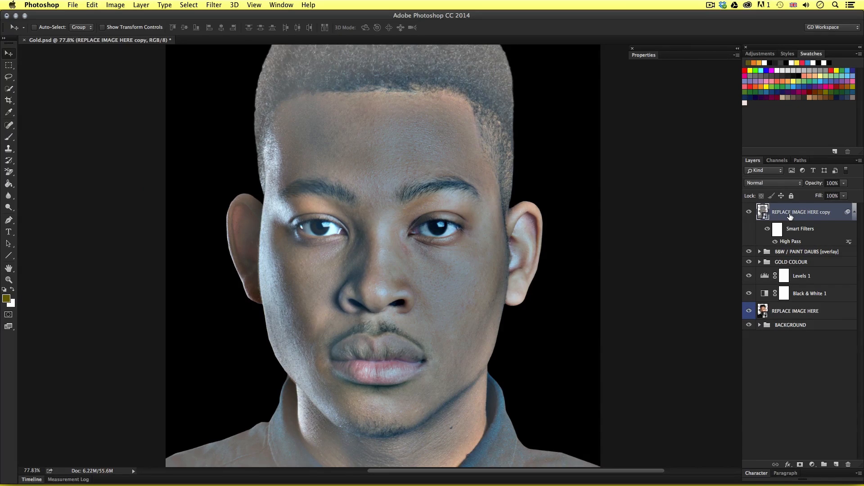
# Put the High Pass layer into its own group and set the group's blend mode to Overlay.
pyautogui.press('super+g')
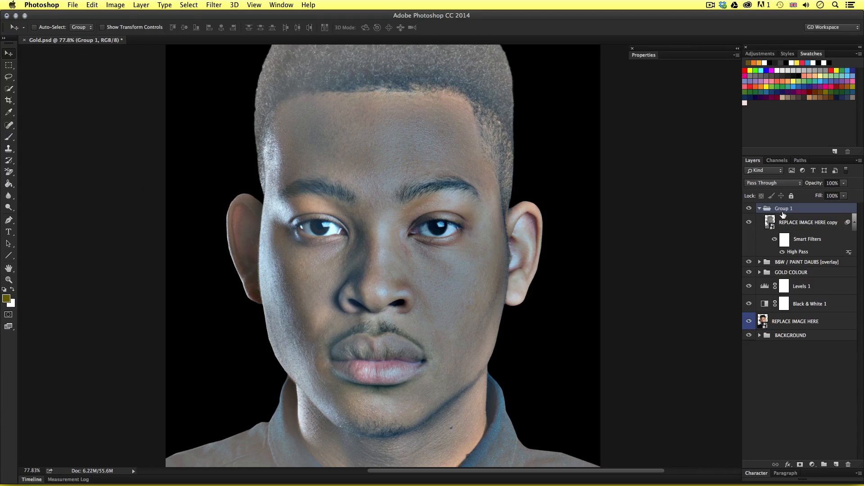
pyautogui.click(760, 209)
pyautogui.click(769, 182)
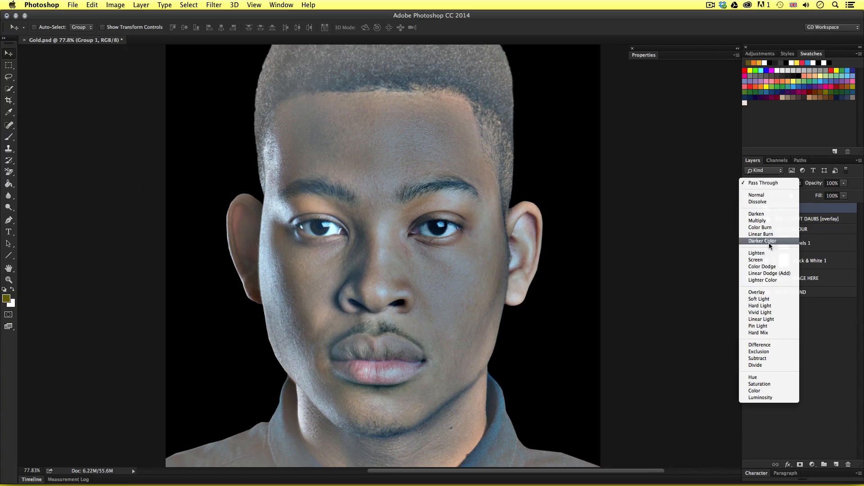
pyautogui.click(768, 292)
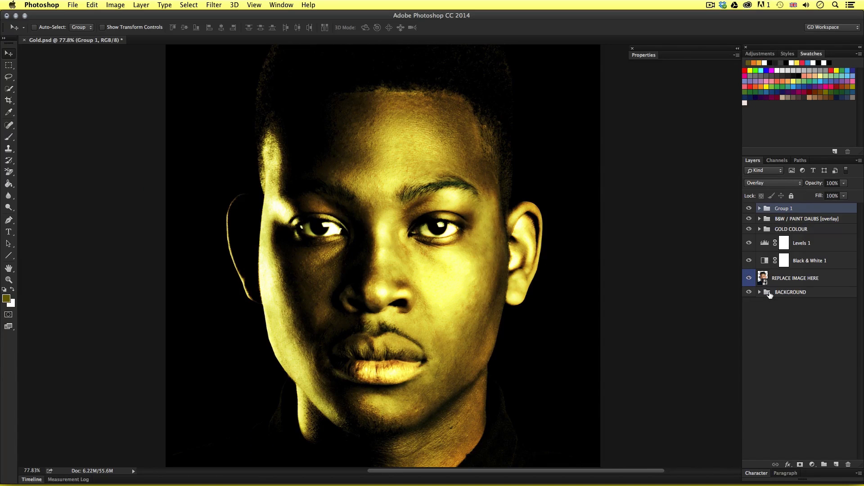
# Toggle the visibility of the High Pass group repeatedly to compare the portrait with and without it.
pyautogui.click(749, 209)
pyautogui.click(749, 209)
pyautogui.click(749, 209)
pyautogui.click(749, 209)
pyautogui.click(749, 208)
pyautogui.click(749, 209)
pyautogui.click(750, 209)
pyautogui.click(750, 209)
pyautogui.click(750, 209)
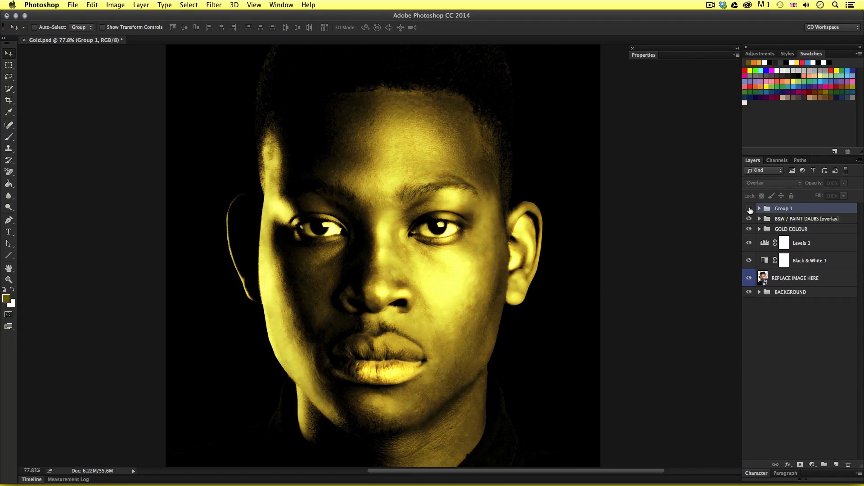
pyautogui.click(750, 208)
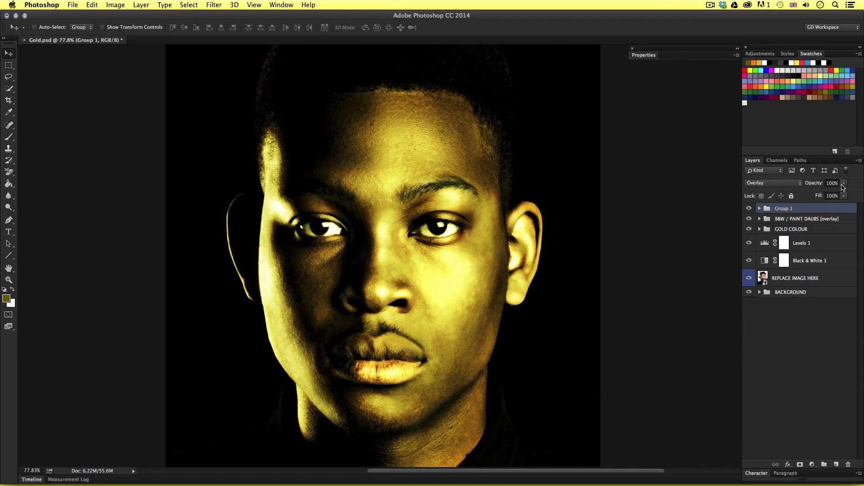
# Reduce the opacity of Group 1 to 50% and rename the group HIGHPASS [overlay].
pyautogui.moveTo(843, 187); pyautogui.dragTo(824, 194)
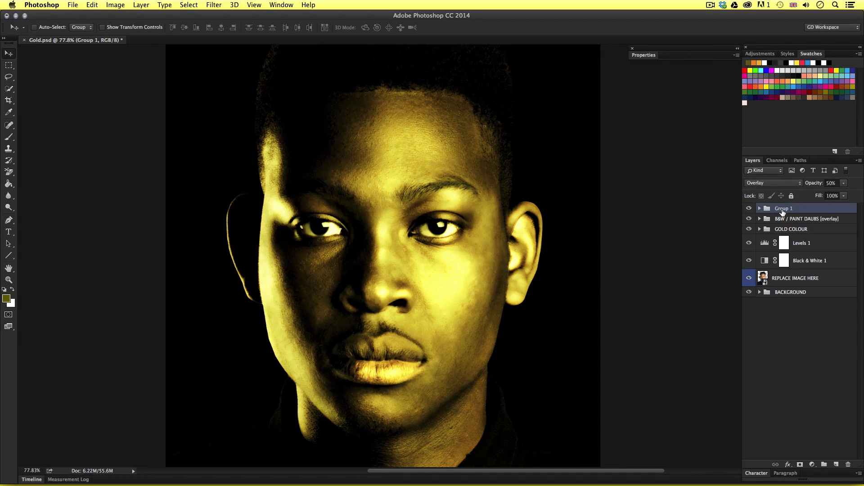
pyautogui.doubleClick(783, 210)
pyautogui.write('HIGHPASS ')
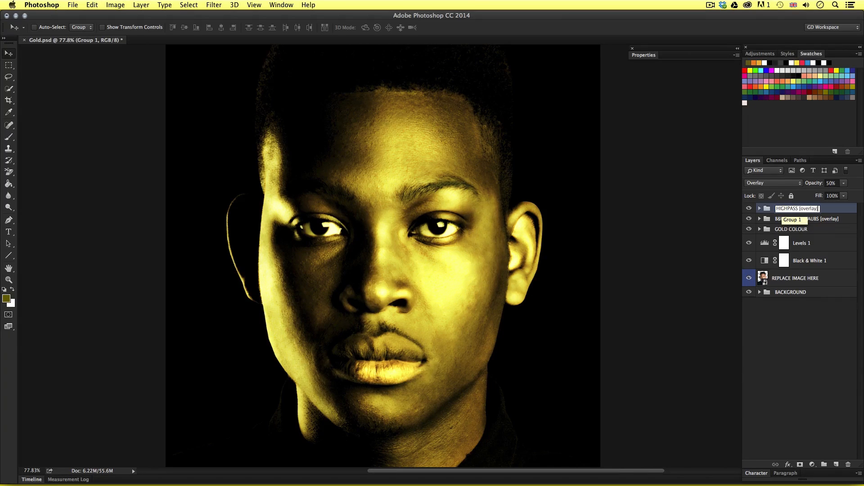
pyautogui.write('[overlay]')
pyautogui.click(833, 211)
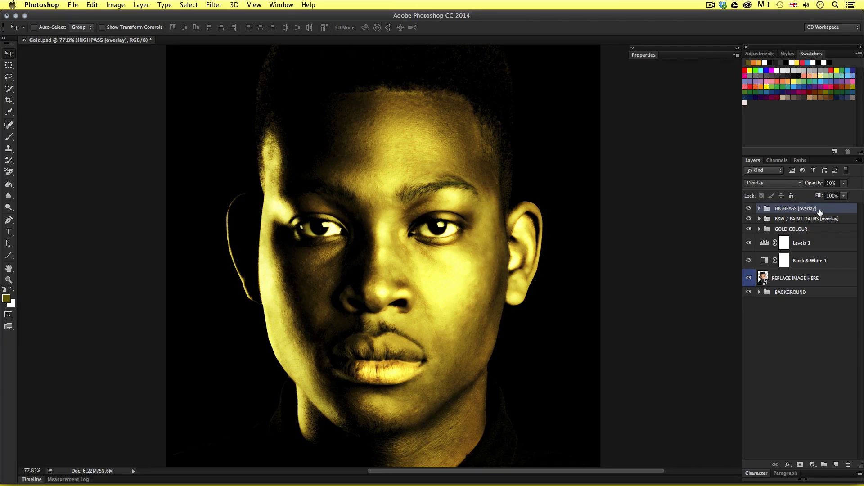
# Group everything from HIGHPASS [overlay] down to Black & White 1, and check the new group's effect by toggling its visibility.
pyautogui.keyDown('shift'); pyautogui.click(816, 265); pyautogui.keyUp('shift')
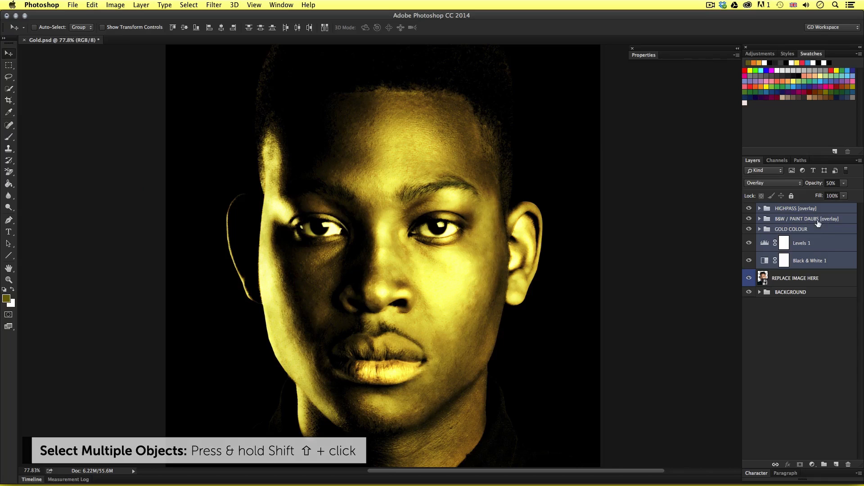
pyautogui.press('super+g')
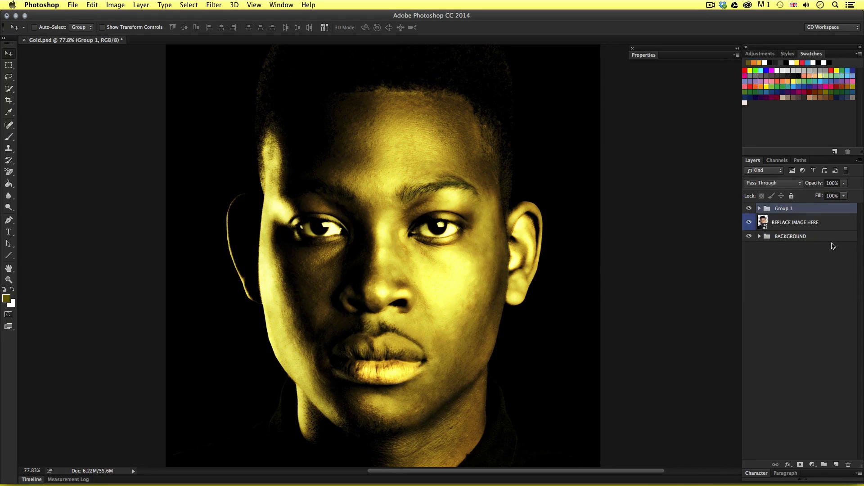
pyautogui.click(749, 208)
pyautogui.click(750, 208)
# Rename the new group GOLD EFFECT and give it a yellow colour label.
pyautogui.doubleClick(783, 208)
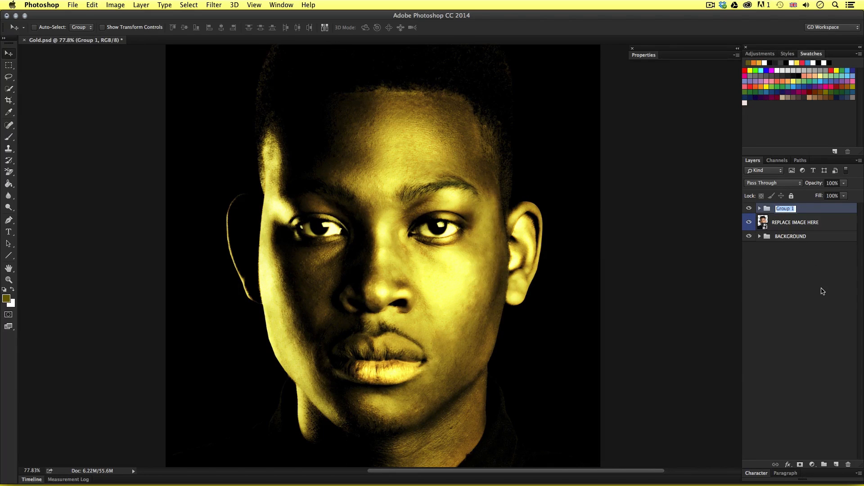
pyautogui.write('GOLD EFFECT')
pyautogui.press('Return')
pyautogui.rightClick(826, 211)
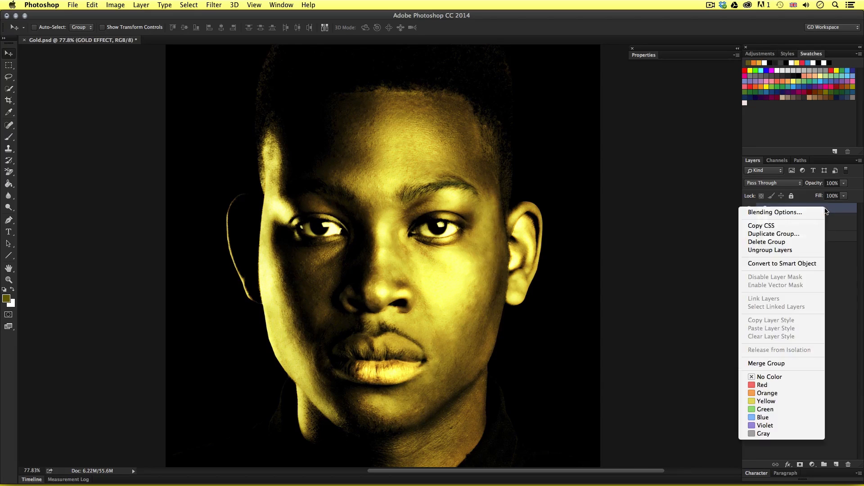
pyautogui.click(789, 400)
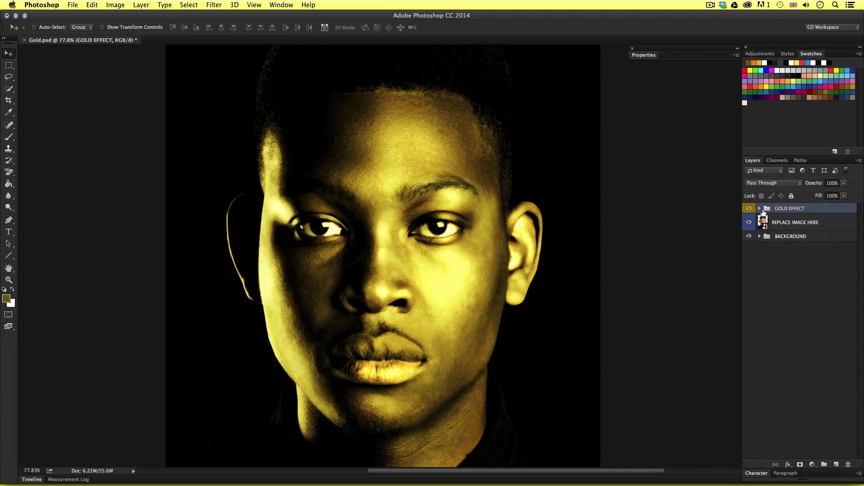
# Review the contents of the GOLD EFFECT group and toggle its visibility to compare the portrait with and without the effect.
pyautogui.click(759, 209)
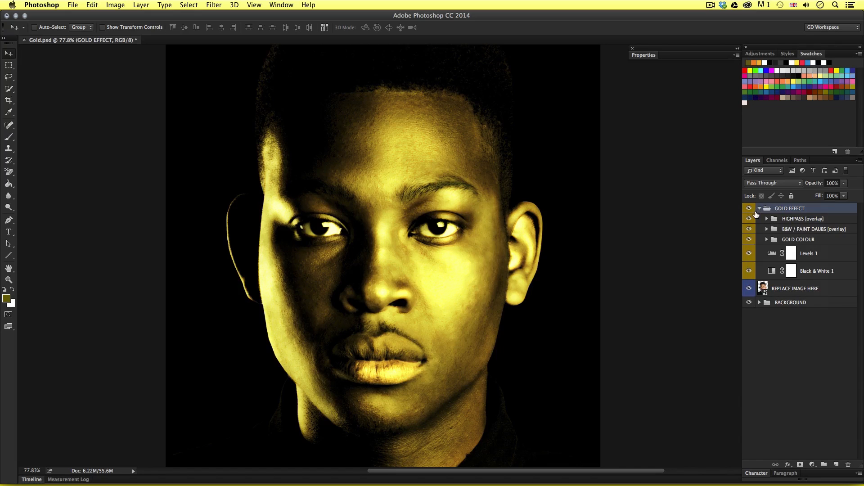
pyautogui.click(759, 209)
pyautogui.click(749, 208)
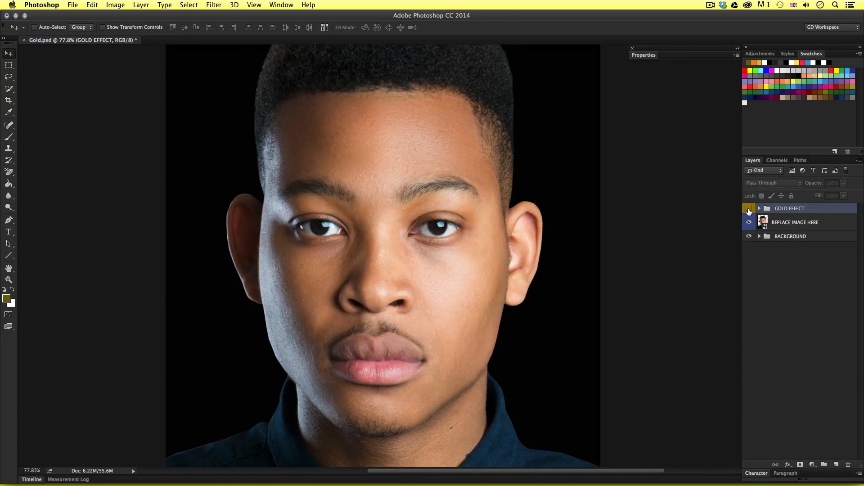
pyautogui.click(749, 210)
pyautogui.click(749, 209)
pyautogui.click(749, 209)
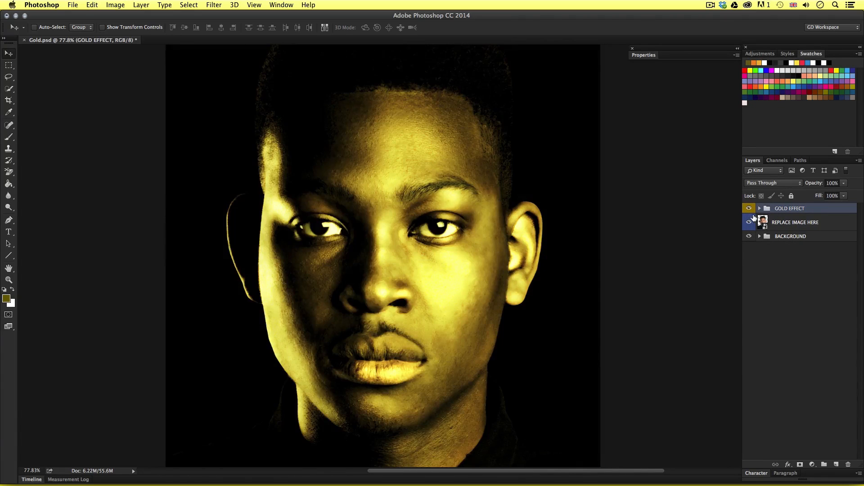
pyautogui.click(796, 225)
pyautogui.click(805, 212)
pyautogui.click(805, 224)
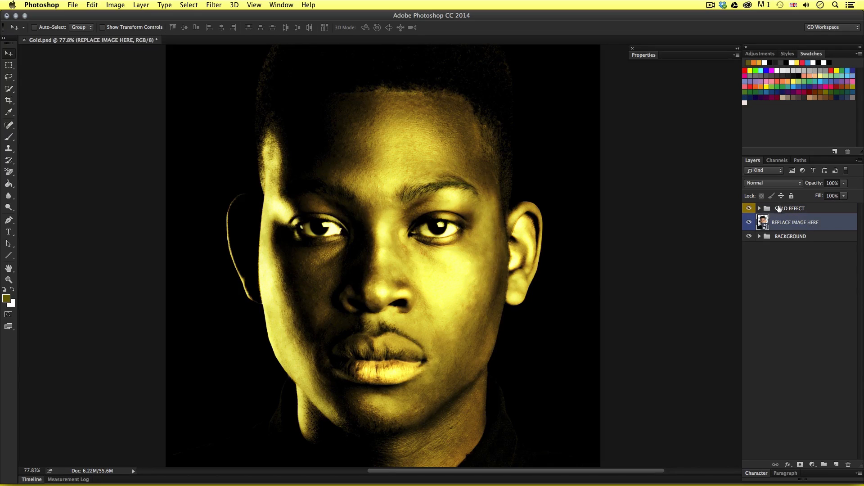
pyautogui.click(761, 209)
pyautogui.click(748, 209)
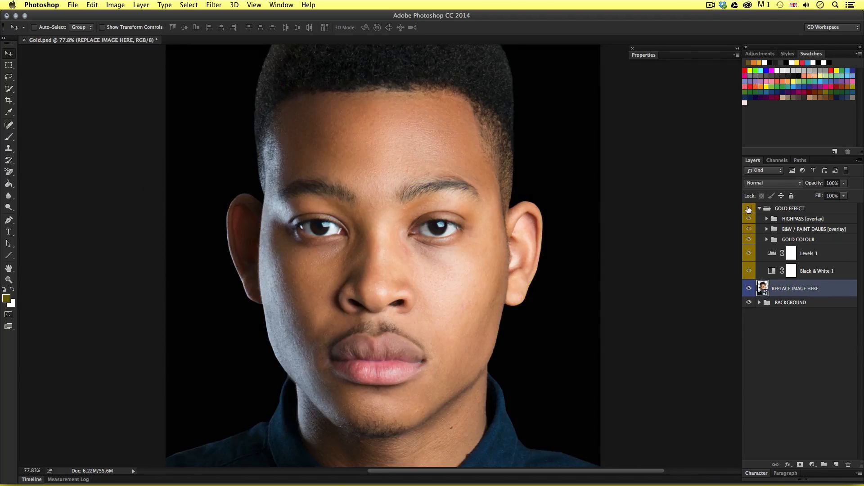
pyautogui.click(749, 209)
pyautogui.click(748, 209)
pyautogui.click(749, 209)
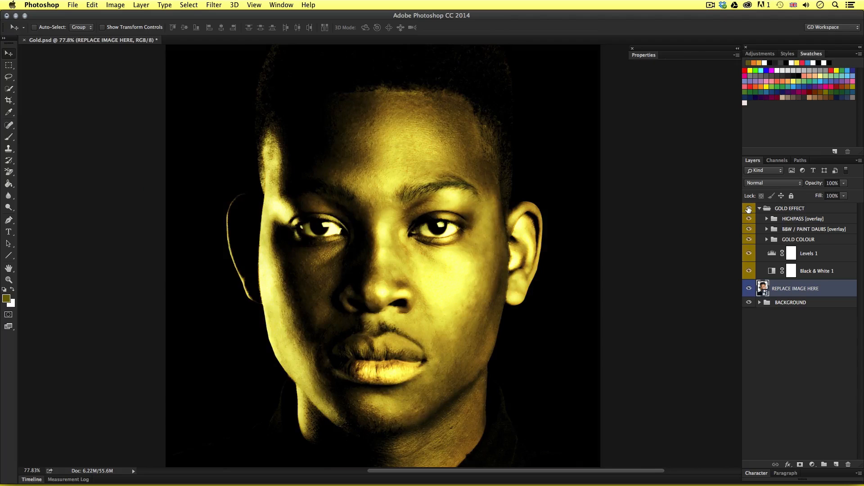
pyautogui.click(749, 209)
pyautogui.click(748, 209)
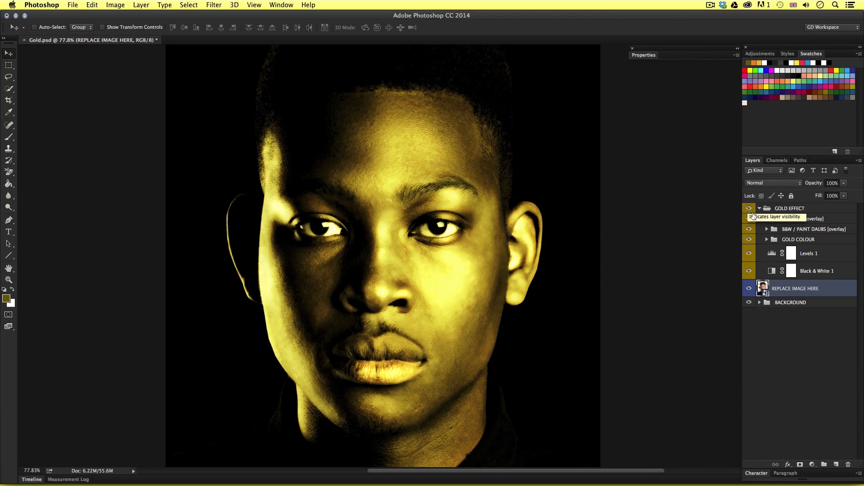
pyautogui.click(760, 209)
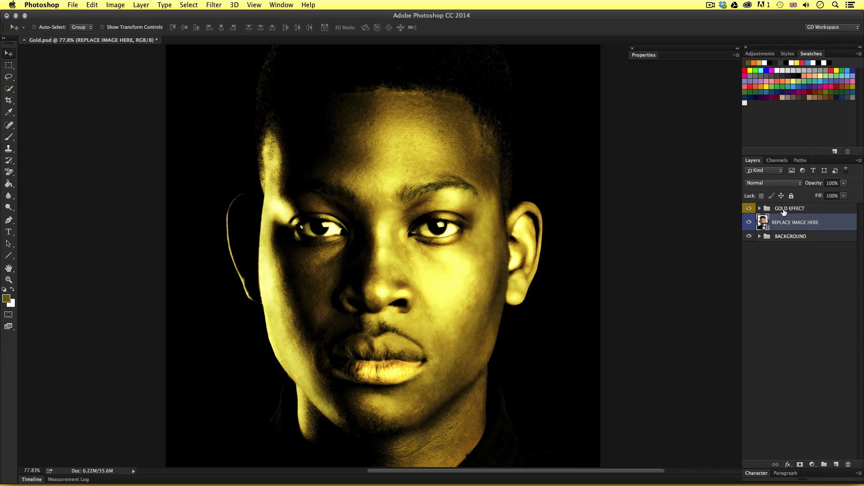
# Create a new empty layer with default settings directly above the GOLD EFFECT group.
pyautogui.click(784, 210)
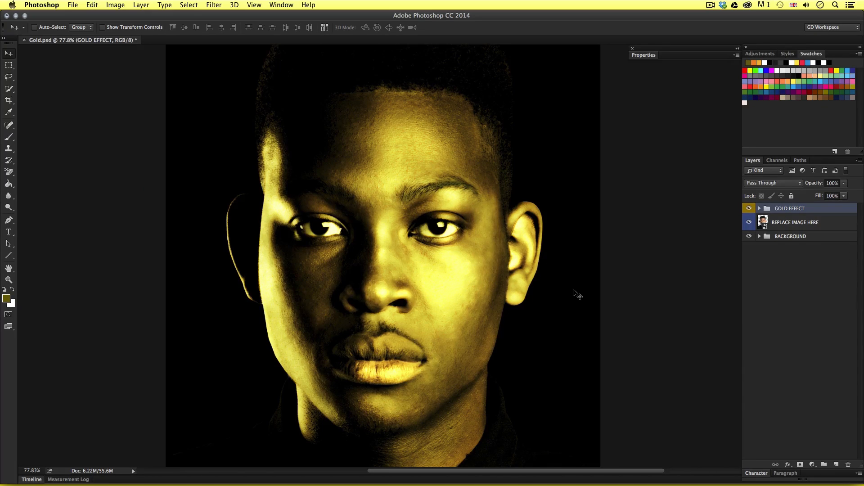
pyautogui.moveTo(432, 276); pyautogui.dragTo(453, 221)
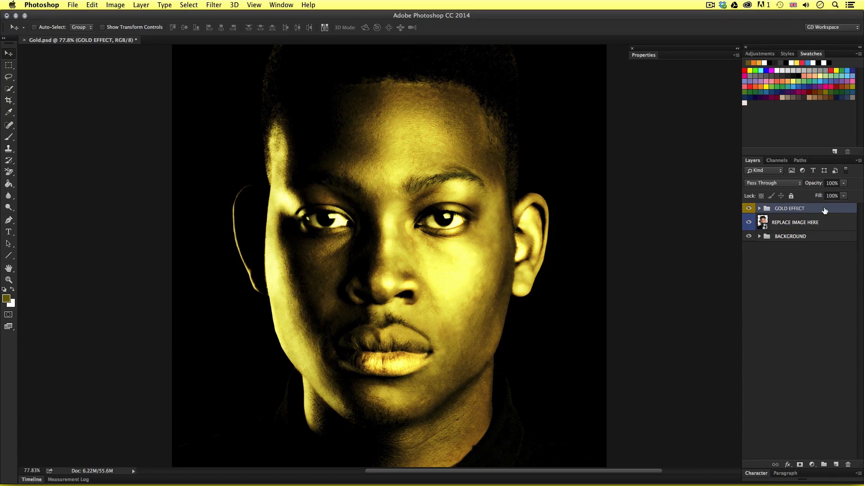
pyautogui.press('super+shift+n')
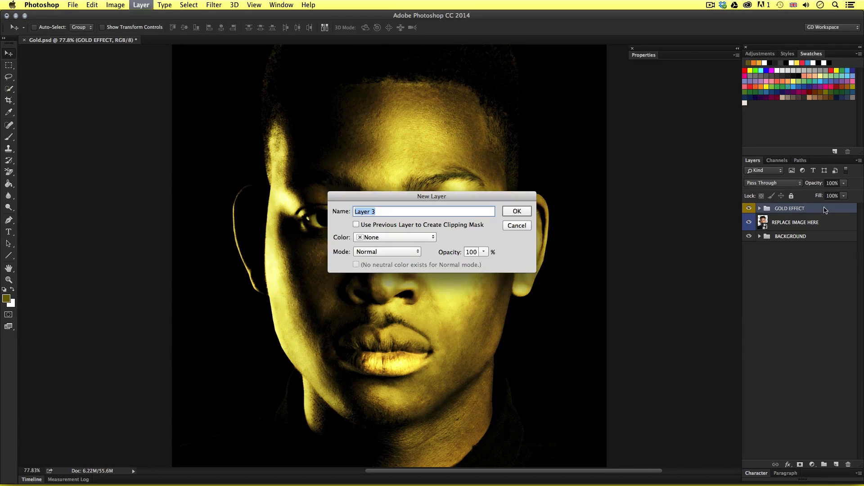
pyautogui.click(516, 212)
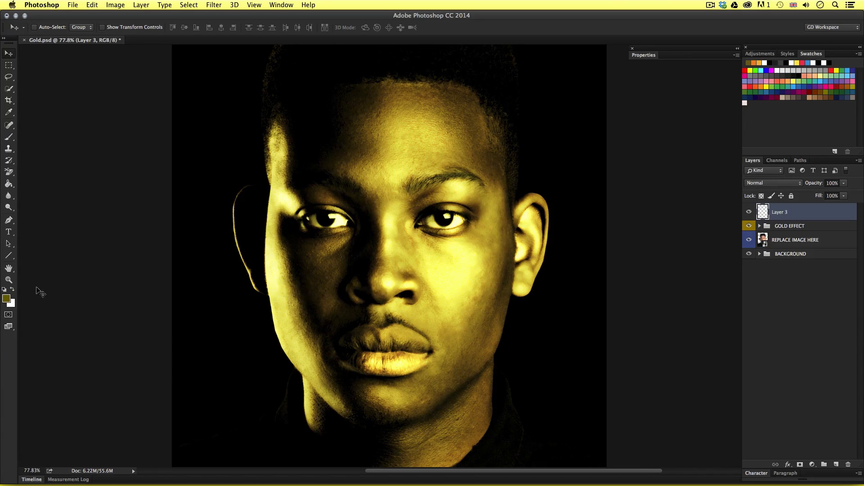
# Set the foreground colour to white, FFFFFF.
pyautogui.click(6, 299)
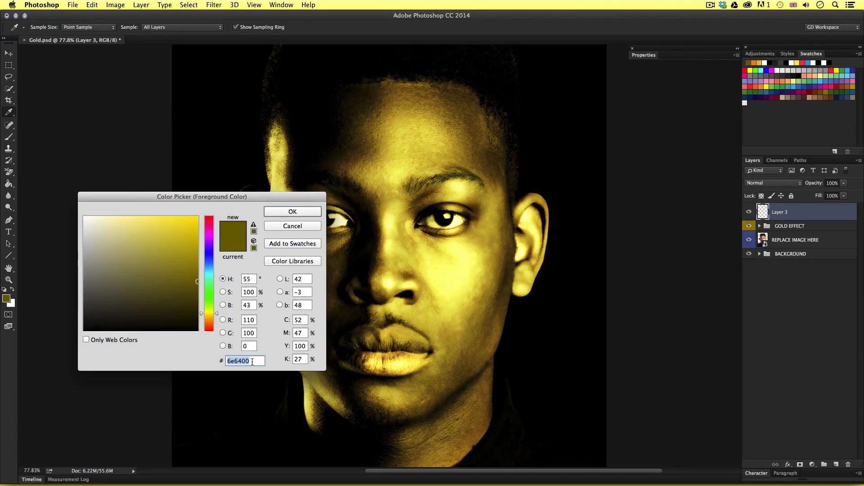
pyautogui.write('FFFFFF')
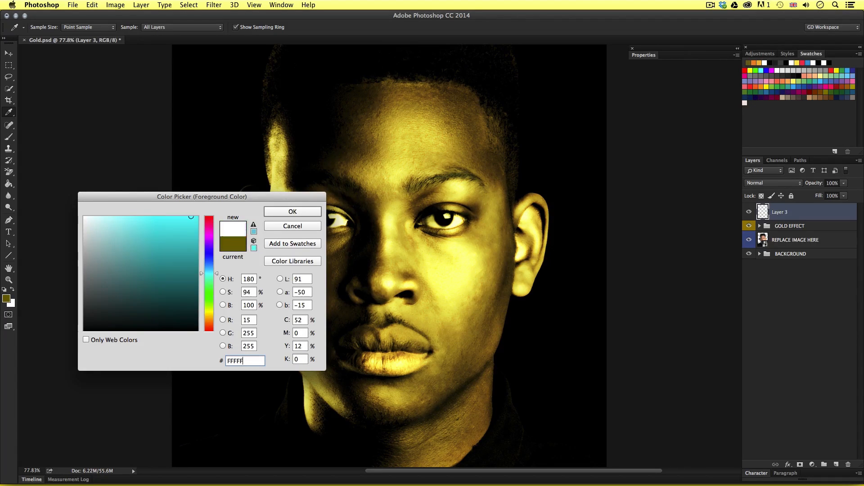
pyautogui.click(282, 214)
pyautogui.press('v')
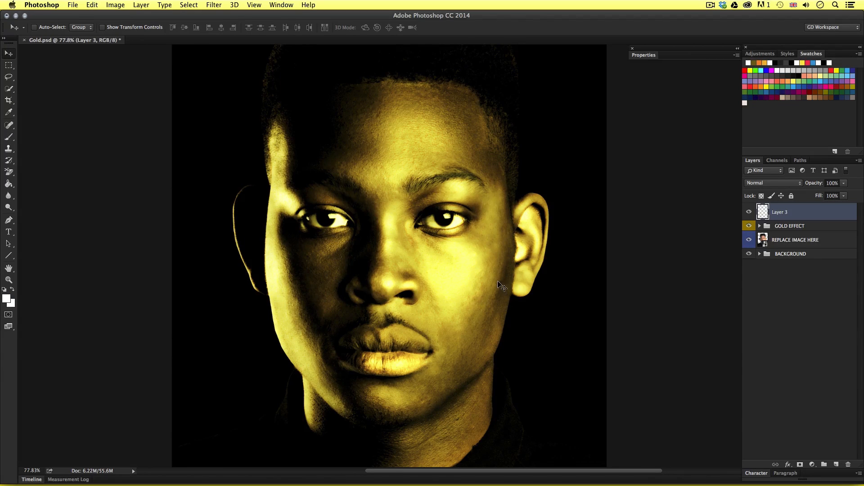
# Activate the Brush tool, check its soft tip settings and lower the brush opacity to 10%.
pyautogui.press('b')
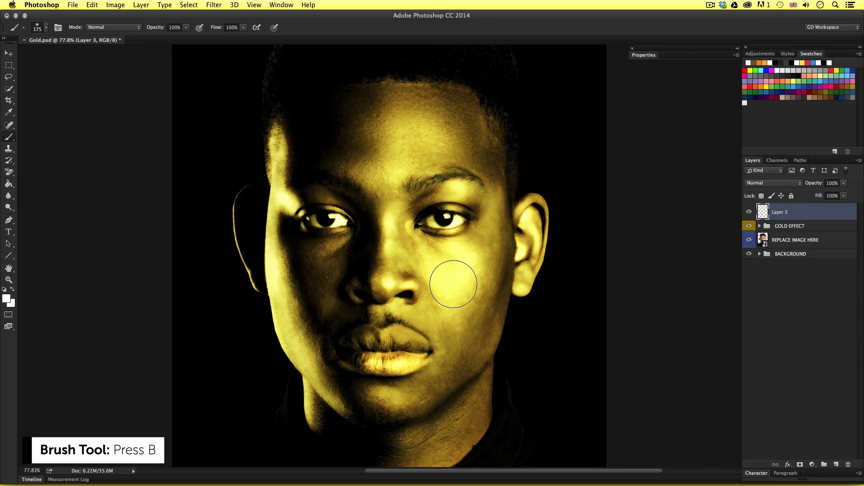
pyautogui.click(46, 28)
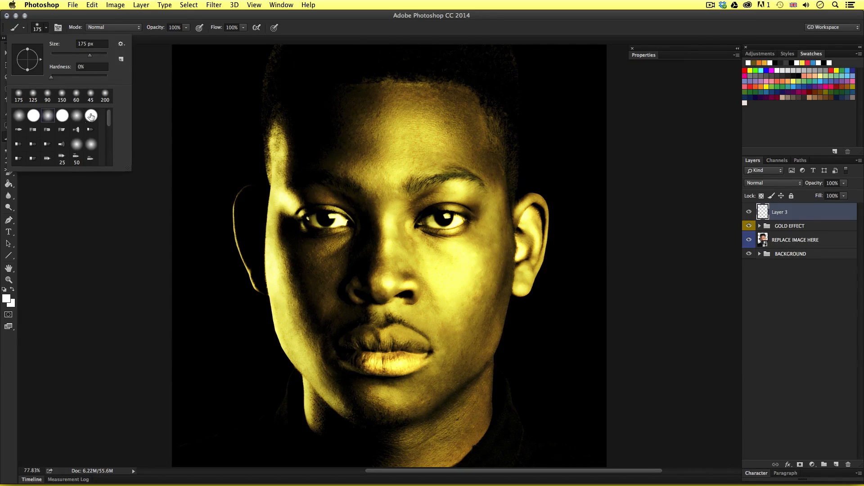
pyautogui.click(185, 28)
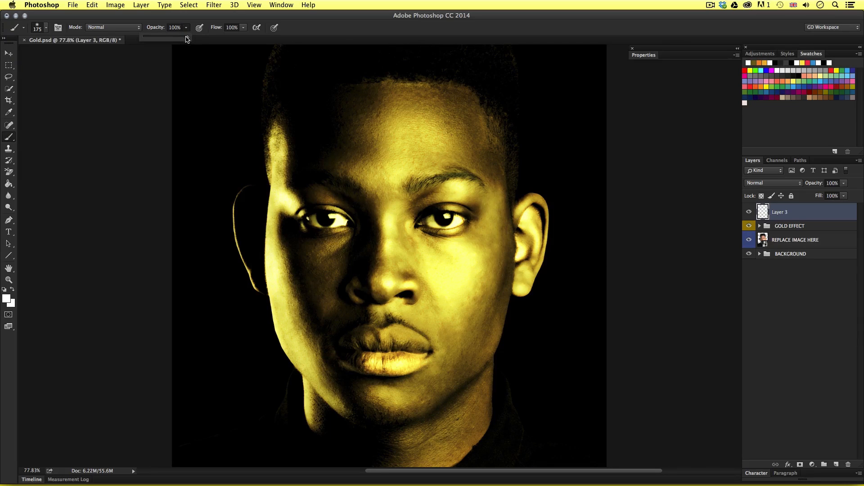
pyautogui.moveTo(186, 39); pyautogui.dragTo(152, 39)
# Resize the brush to 200 px and paint a soft white highlight across the middle of the forehead on Layer 3.
pyautogui.press(']')
pyautogui.press(']')
pyautogui.press(']')
pyautogui.press(']')
pyautogui.press('[')
pyautogui.press('[')
pyautogui.press('[')
pyautogui.press('[')
pyautogui.press('[')
pyautogui.press('[')
pyautogui.press('[')
pyautogui.press('[')
pyautogui.press(']')
pyautogui.press(']')
pyautogui.press(']')
pyautogui.press(']')
pyautogui.press('[')
pyautogui.press(']')
pyautogui.press(']')
pyautogui.click(393, 148)
pyautogui.moveTo(392, 148)
pyautogui.mouseDown()
pyautogui.moveTo(418, 141)
pyautogui.moveTo(409, 135)
pyautogui.moveTo(380, 152)
pyautogui.moveTo(364, 193)
pyautogui.moveTo(390, 135)
pyautogui.moveTo(423, 141)
pyautogui.mouseUp()
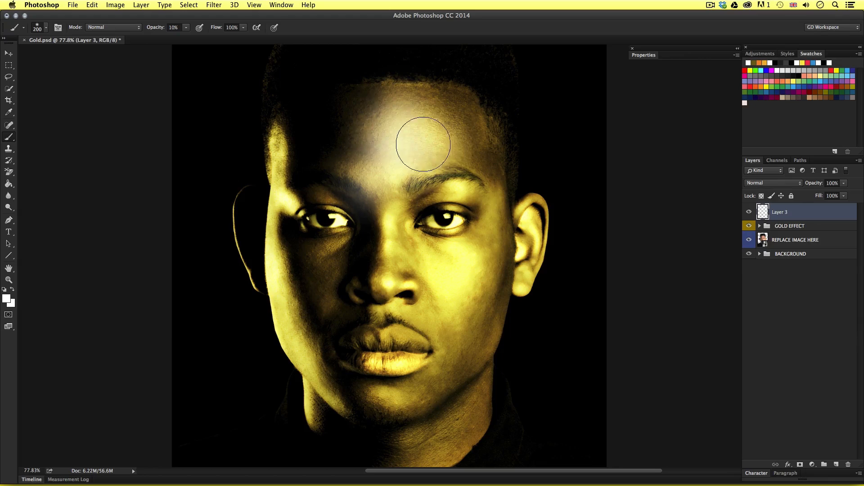
# Adjust the brush size and paint soft white highlights on the brightly lit cheek, the chin and the nose.
pyautogui.press('[')
pyautogui.press('[')
pyautogui.press('[')
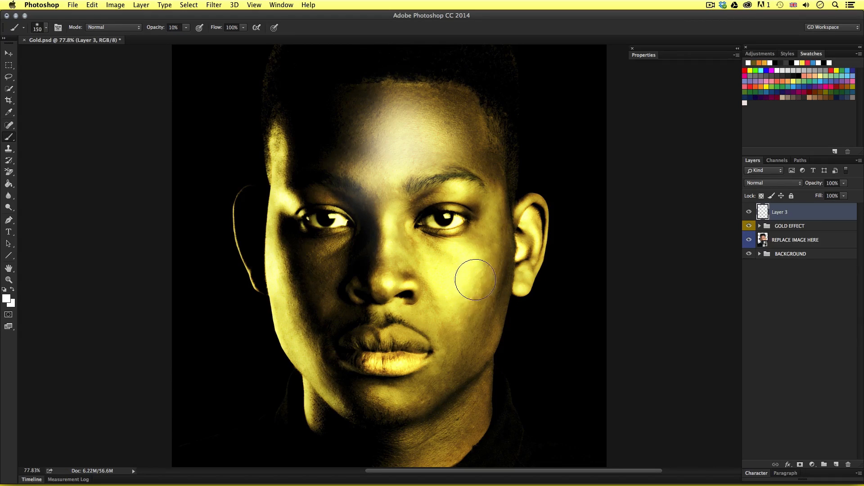
pyautogui.press(']')
pyautogui.press(']')
pyautogui.moveTo(463, 289); pyautogui.dragTo(457, 303)
pyautogui.press('[')
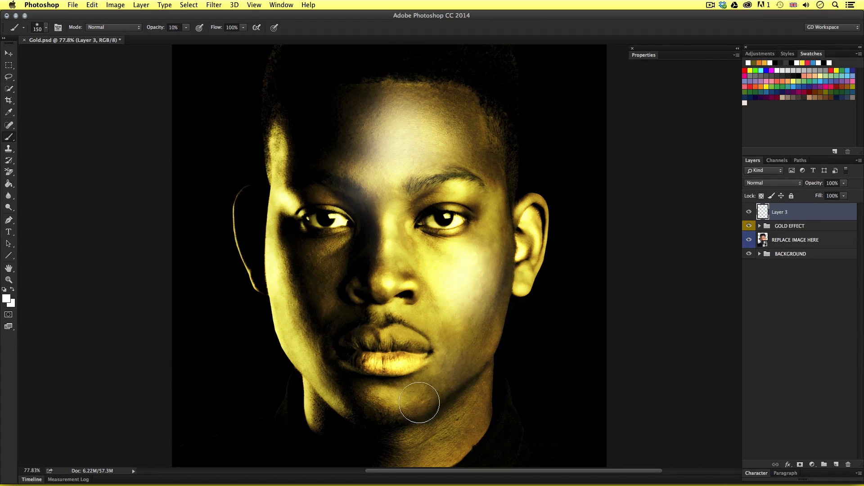
pyautogui.moveTo(411, 399)
pyautogui.mouseDown()
pyautogui.moveTo(368, 400)
pyautogui.moveTo(398, 397)
pyautogui.mouseUp()
pyautogui.moveTo(390, 271); pyautogui.dragTo(387, 274)
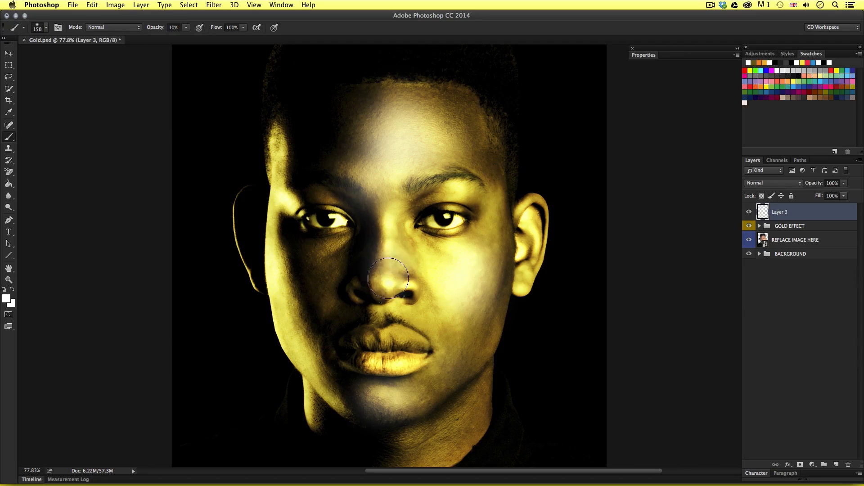
# Reduce the brush to 90 px and paint faint white highlights over both eyes and from the nose tip to the upper lip.
pyautogui.press('[')
pyautogui.press('[')
pyautogui.press('[')
pyautogui.moveTo(462, 215); pyautogui.dragTo(428, 225)
pyautogui.moveTo(324, 222); pyautogui.dragTo(342, 223)
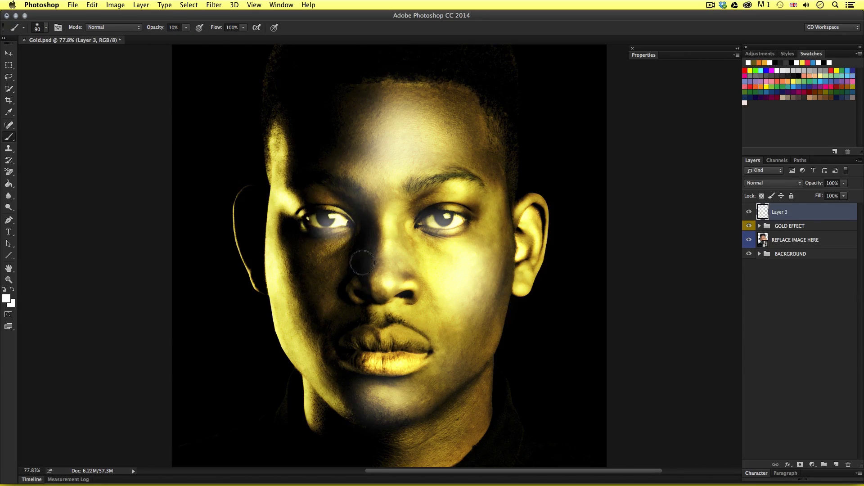
pyautogui.moveTo(384, 284)
pyautogui.mouseDown()
pyautogui.moveTo(381, 276)
pyautogui.moveTo(386, 313)
pyautogui.mouseUp()
# Enlarge the brush to 150 px and build up white highlights on the forehead, both ears and the chin.
pyautogui.press(']')
pyautogui.press(']')
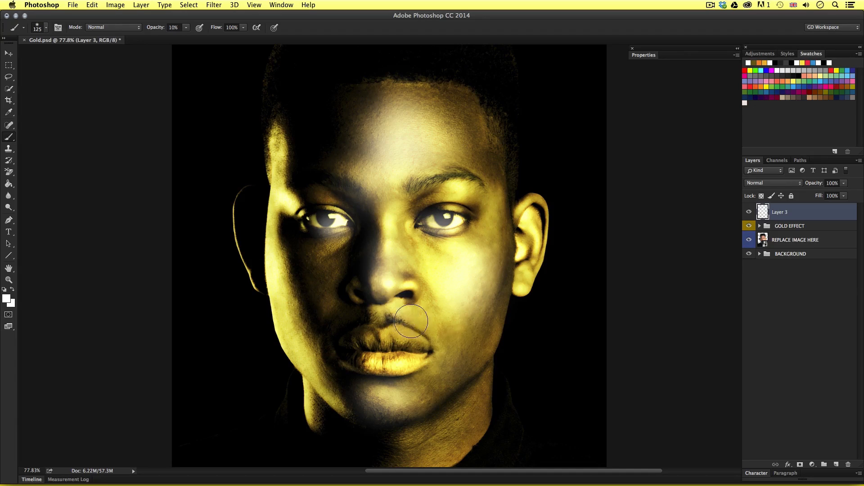
pyautogui.press(']')
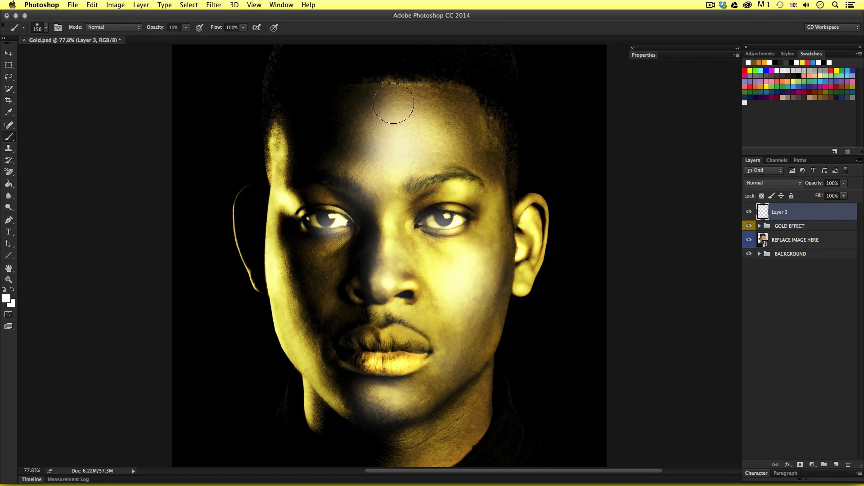
pyautogui.moveTo(395, 106); pyautogui.dragTo(424, 150)
pyautogui.moveTo(530, 235); pyautogui.dragTo(529, 261)
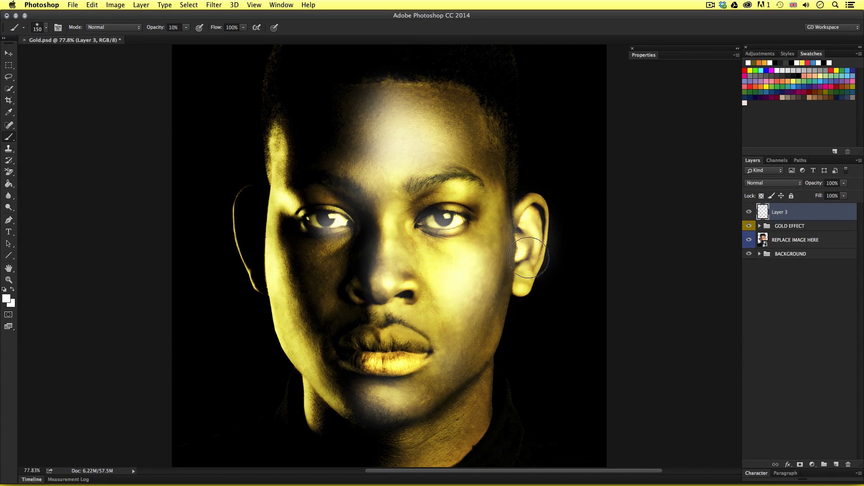
pyautogui.moveTo(262, 216); pyautogui.dragTo(274, 274)
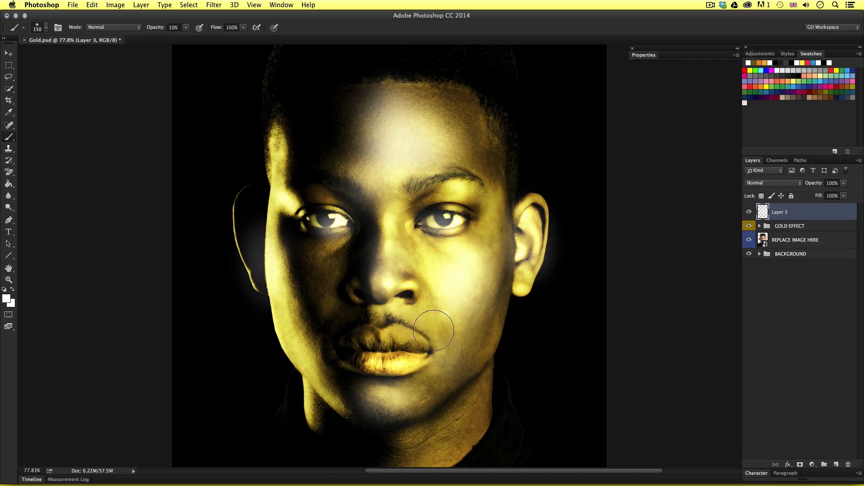
pyautogui.moveTo(412, 396)
pyautogui.mouseDown()
pyautogui.moveTo(372, 396)
pyautogui.moveTo(416, 399)
pyautogui.mouseUp()
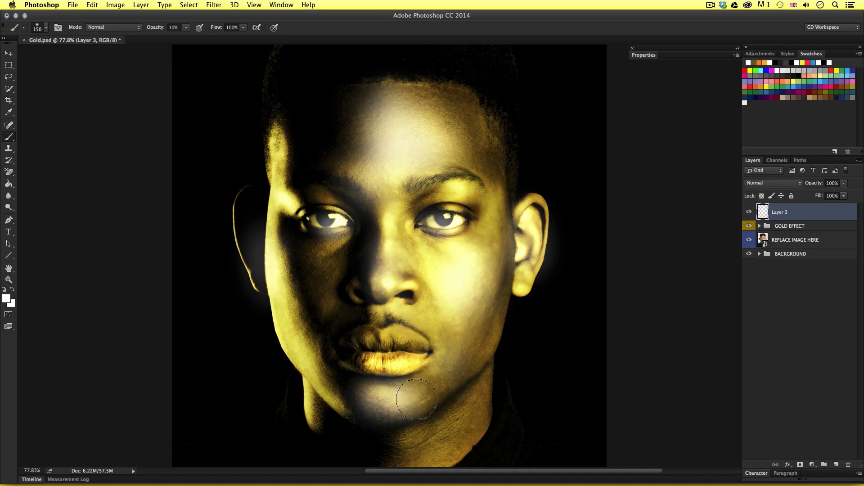
# Set the blend mode of the painted highlight layer, Layer 3, to Overlay.
pyautogui.click(764, 185)
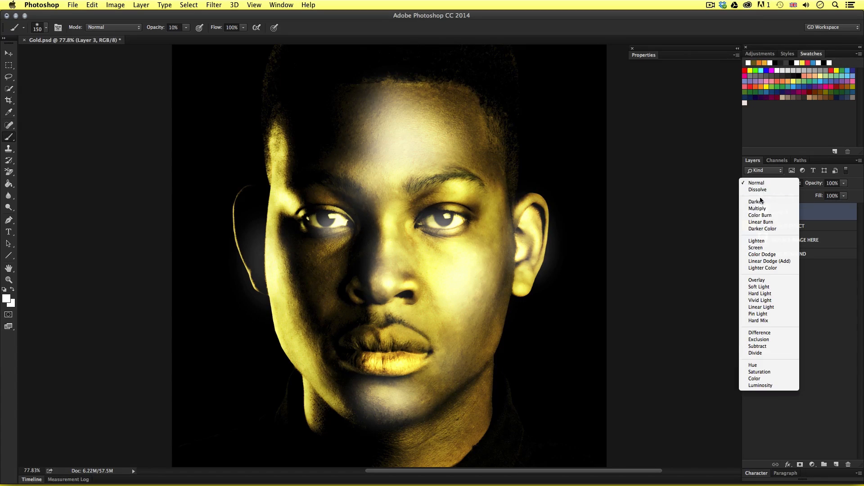
pyautogui.click(762, 281)
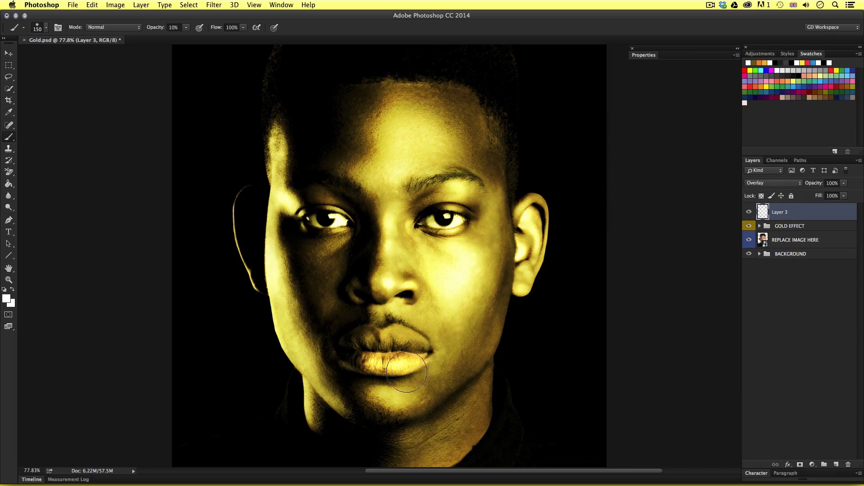
# Toggle the visibility of the white highlight layer, Layer 3, several times to compare the portrait with and without it.
pyautogui.click(749, 213)
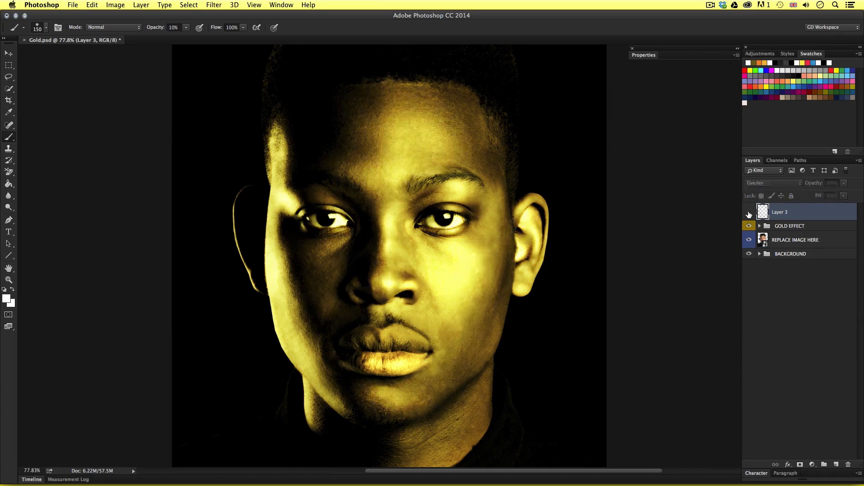
pyautogui.click(750, 213)
pyautogui.click(749, 212)
pyautogui.click(750, 213)
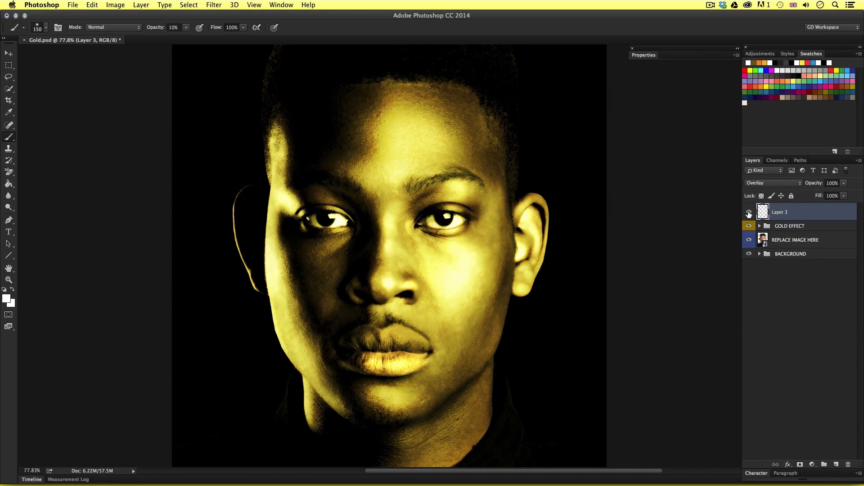
pyautogui.click(750, 212)
pyautogui.click(750, 213)
pyautogui.click(750, 213)
pyautogui.click(750, 213)
pyautogui.click(750, 213)
pyautogui.click(749, 213)
pyautogui.click(749, 213)
pyautogui.click(750, 213)
# Lower the opacity of the white highlight layer to 47% and rename it "fffff [overlay]".
pyautogui.moveTo(843, 187); pyautogui.dragTo(822, 196)
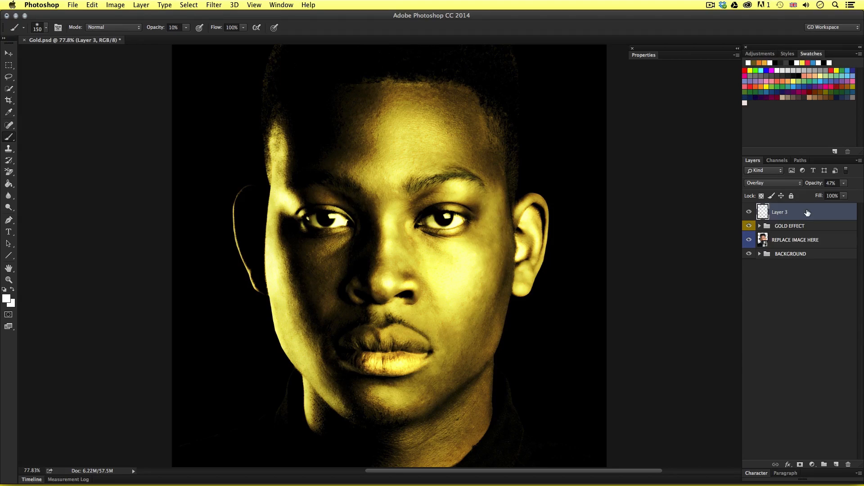
pyautogui.doubleClick(782, 212)
pyautogui.press('BackSpace')
pyautogui.write('f')
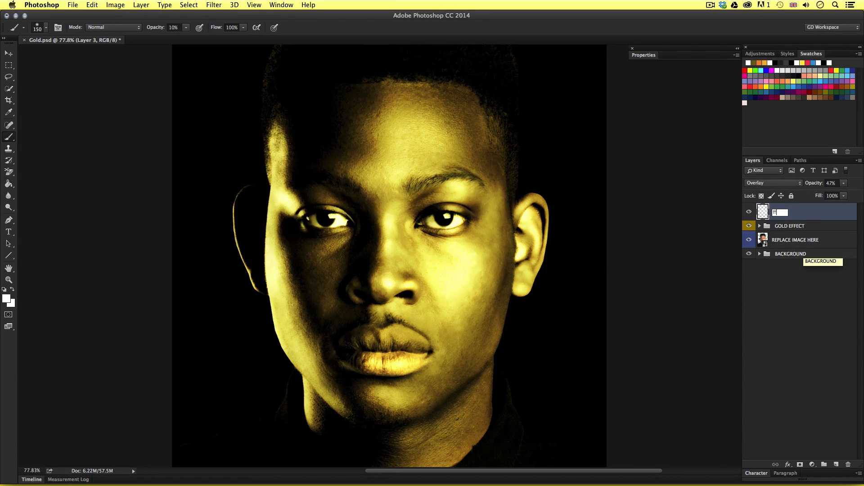
pyautogui.write('fff [overlay')
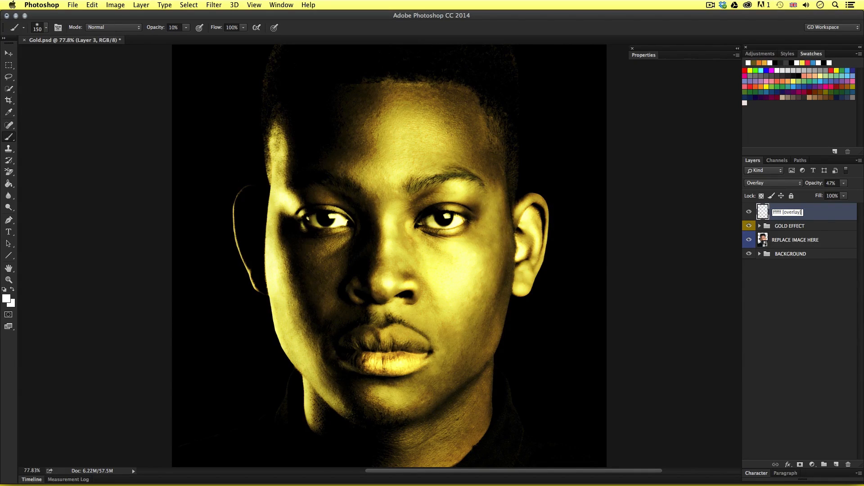
pyautogui.click(806, 215)
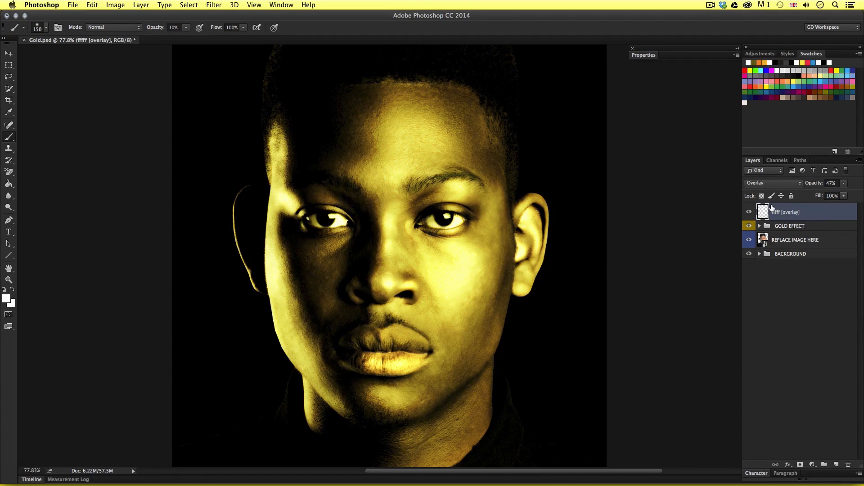
# Create a new layer above the fffff [overlay] layer and set the foreground color to brown 8a6214.
pyautogui.press('super+shift+n')
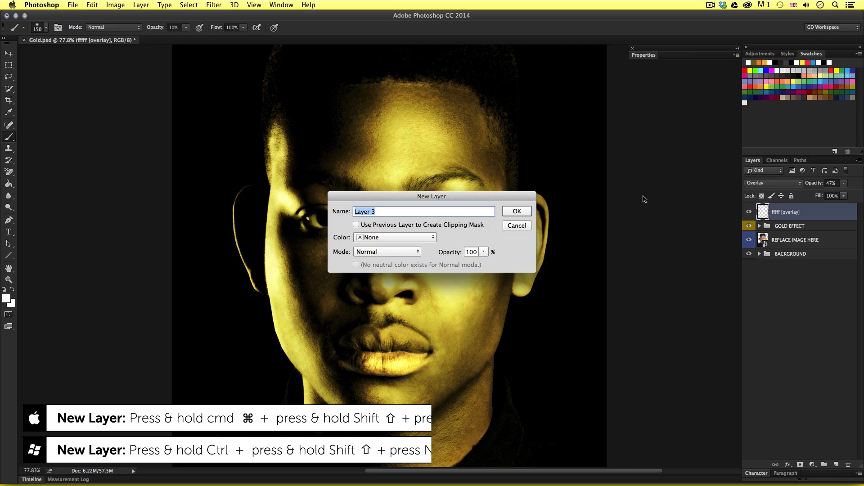
pyautogui.click(516, 212)
pyautogui.click(8, 300)
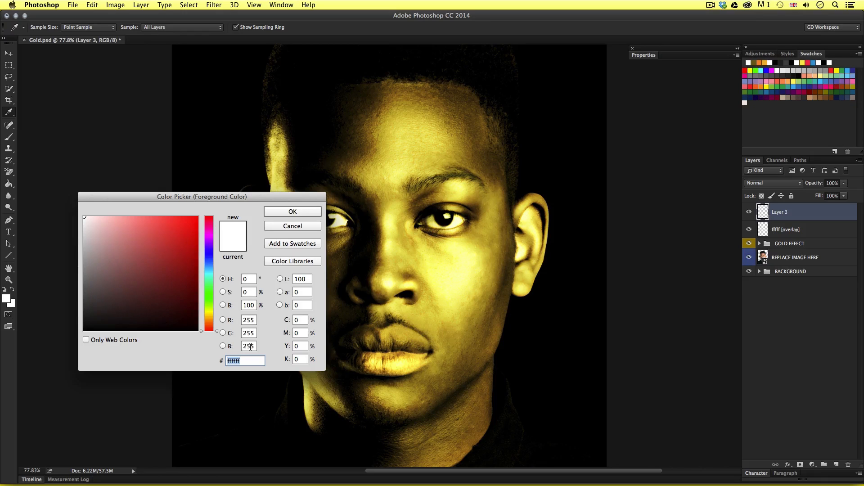
pyautogui.write('8a')
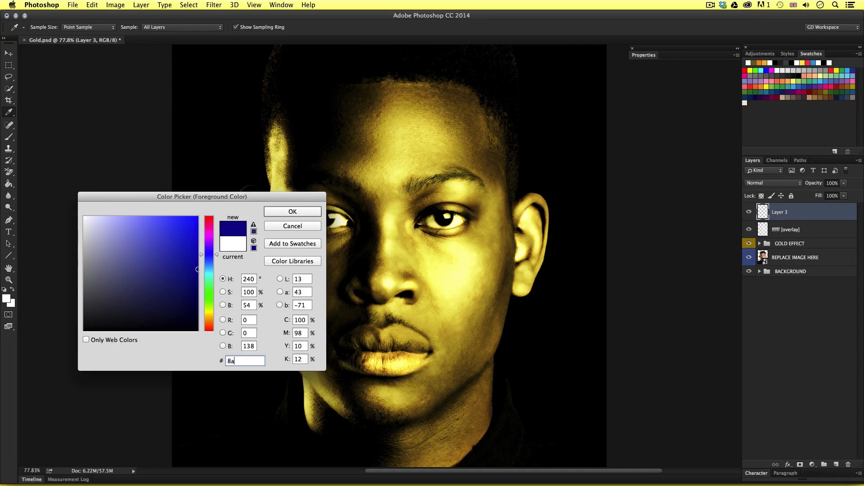
pyautogui.write('6214')
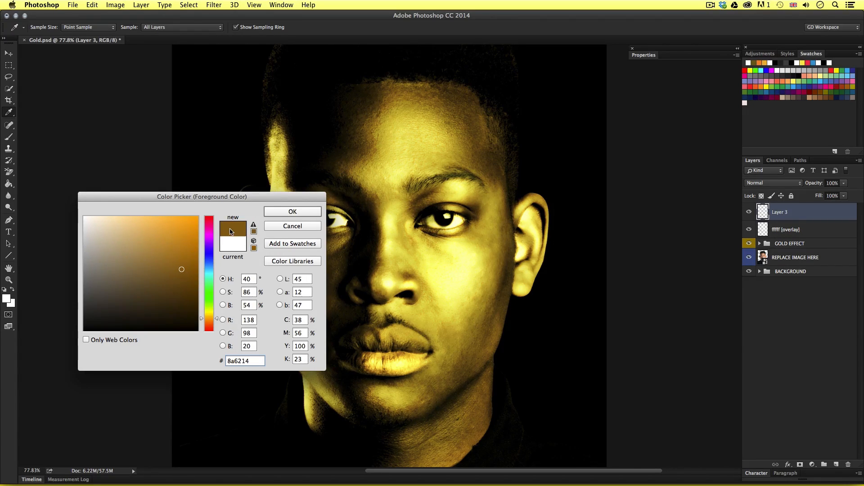
pyautogui.click(294, 212)
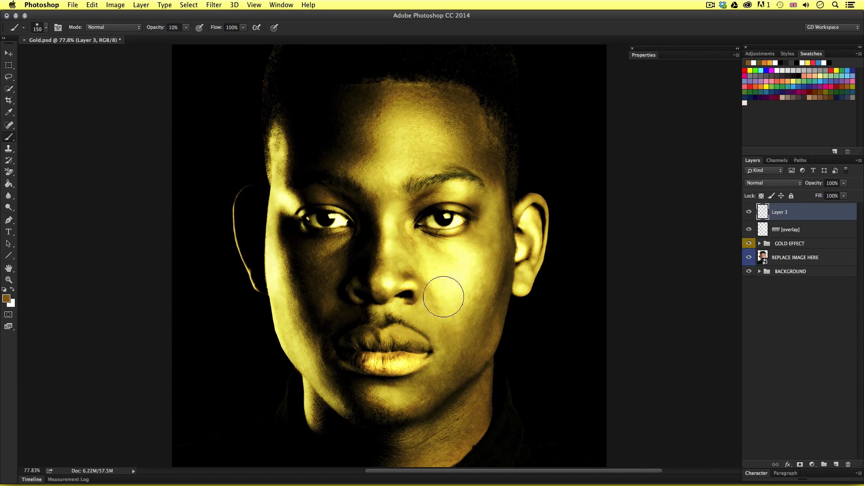
# Paint soft brown strokes across the upper forehead, the brightly lit temple and down the cheek to the jaw with the 150 px brush.
pyautogui.moveTo(381, 107)
pyautogui.mouseDown()
pyautogui.moveTo(353, 158)
pyautogui.moveTo(375, 125)
pyautogui.moveTo(354, 140)
pyautogui.moveTo(406, 98)
pyautogui.moveTo(424, 100)
pyautogui.mouseUp()
pyautogui.moveTo(462, 123)
pyautogui.mouseDown()
pyautogui.moveTo(456, 116)
pyautogui.moveTo(478, 150)
pyautogui.mouseUp()
pyautogui.moveTo(505, 259)
pyautogui.mouseDown()
pyautogui.moveTo(451, 355)
pyautogui.moveTo(469, 358)
pyautogui.moveTo(455, 372)
pyautogui.moveTo(463, 373)
pyautogui.moveTo(431, 402)
pyautogui.moveTo(505, 326)
pyautogui.moveTo(505, 281)
pyautogui.moveTo(473, 350)
pyautogui.mouseUp()
# Reduce the brush to 90 px and paint faint brown around the nose, the shaded side of the mouth and the chin.
pyautogui.press('[')
pyautogui.press('[')
pyautogui.press('[')
pyautogui.press('[')
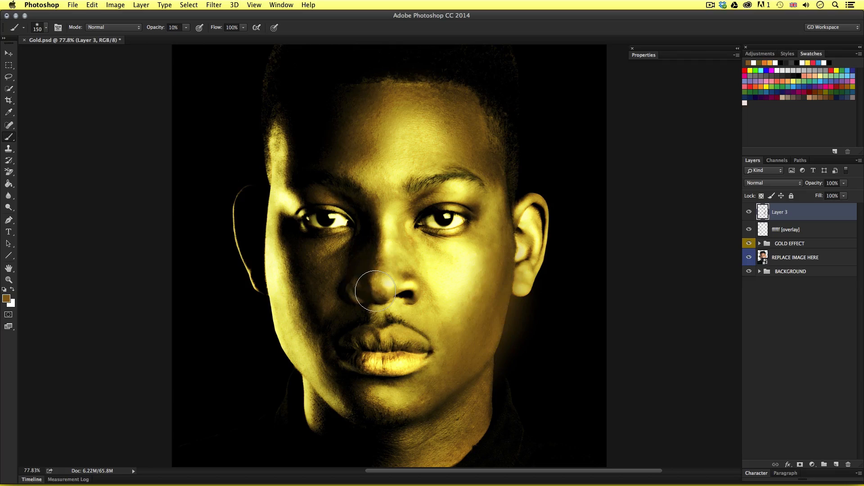
pyautogui.moveTo(365, 300)
pyautogui.mouseDown()
pyautogui.moveTo(379, 247)
pyautogui.moveTo(397, 352)
pyautogui.moveTo(422, 360)
pyautogui.moveTo(401, 346)
pyautogui.moveTo(369, 355)
pyautogui.mouseUp()
pyautogui.press(']')
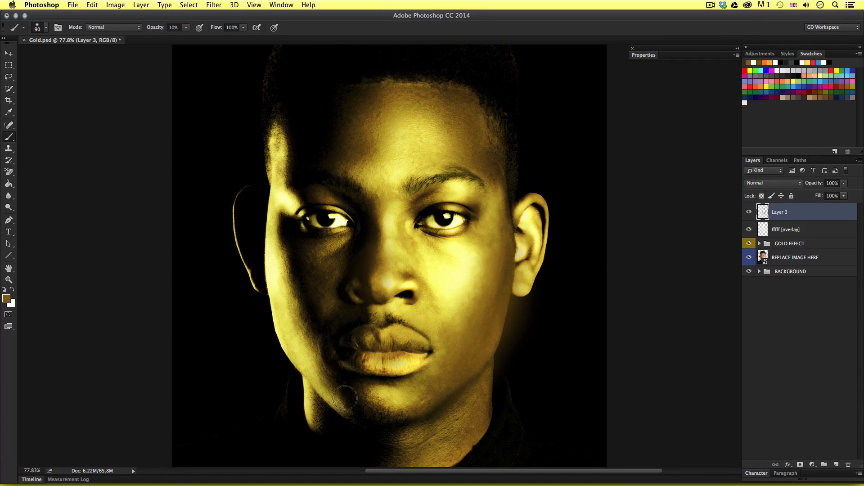
pyautogui.moveTo(347, 396)
pyautogui.mouseDown()
pyautogui.moveTo(378, 409)
pyautogui.moveTo(369, 397)
pyautogui.mouseUp()
pyautogui.moveTo(338, 361); pyautogui.dragTo(345, 358)
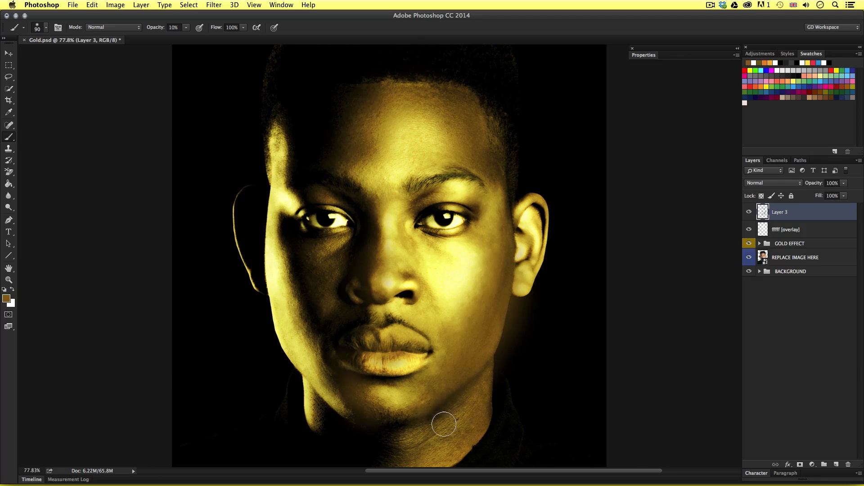
# Enlarge the brush to 100 px and paint brown over the brightly lit ear and the opposite temple and cheek.
pyautogui.press(']')
pyautogui.press(']')
pyautogui.press(']')
pyautogui.press('[')
pyautogui.press('[')
pyautogui.moveTo(521, 203)
pyautogui.mouseDown()
pyautogui.moveTo(535, 208)
pyautogui.moveTo(537, 201)
pyautogui.mouseUp()
pyautogui.moveTo(274, 137)
pyautogui.mouseDown()
pyautogui.moveTo(274, 329)
pyautogui.moveTo(281, 313)
pyautogui.moveTo(306, 311)
pyautogui.moveTo(293, 329)
pyautogui.moveTo(278, 286)
pyautogui.moveTo(299, 311)
pyautogui.moveTo(290, 258)
pyautogui.mouseUp()
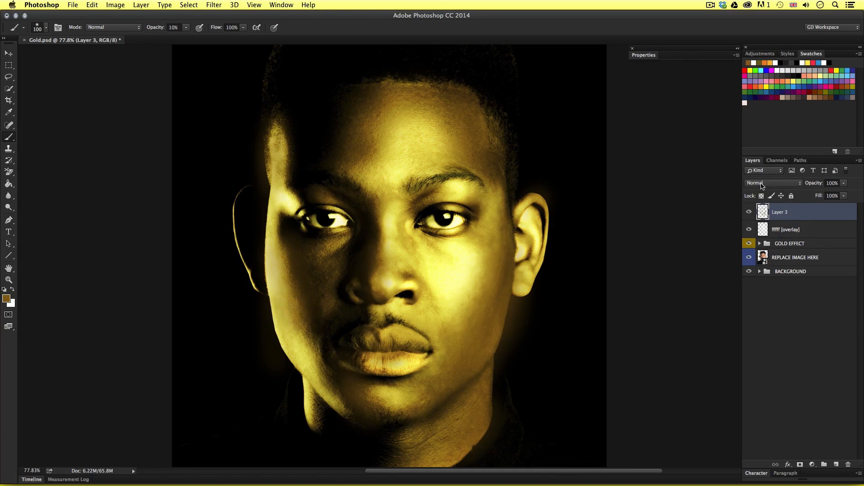
# Set the blend mode of the brown painted layer, Layer 3, to Soft Light.
pyautogui.click(762, 187)
pyautogui.click(762, 287)
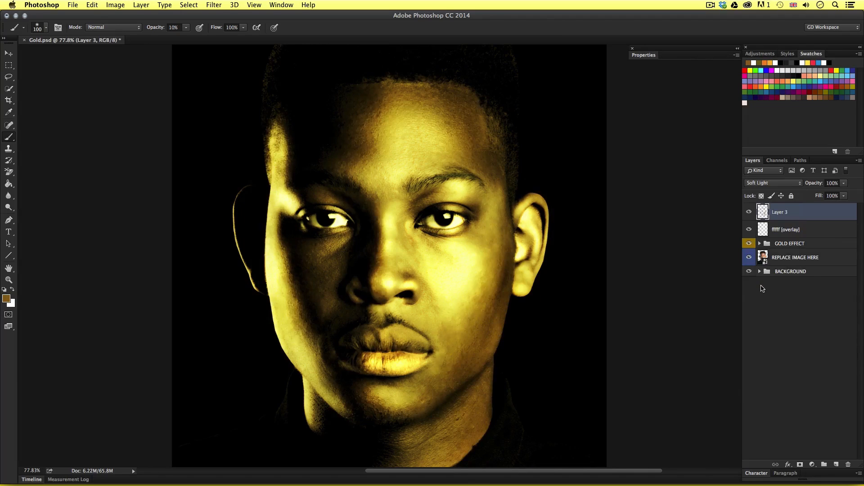
# Toggle the visibility of the brown Soft Light layer repeatedly to compare the portrait with and without it.
pyautogui.click(749, 212)
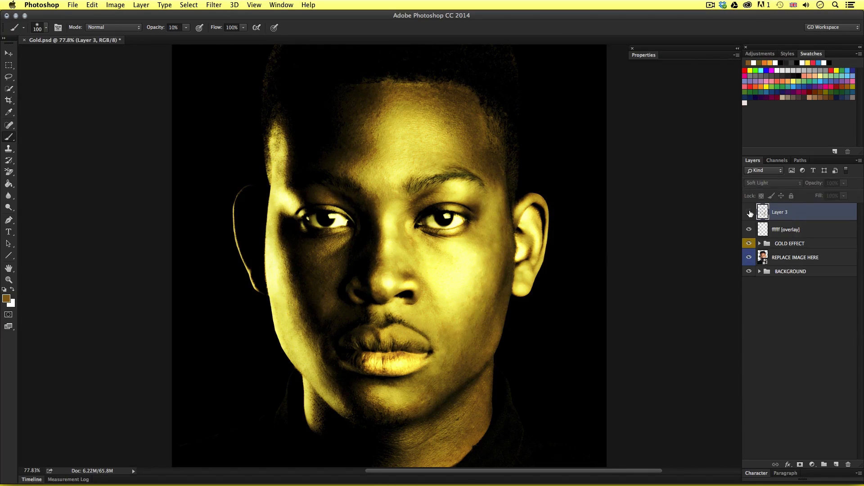
pyautogui.click(749, 212)
pyautogui.click(750, 212)
pyautogui.click(749, 212)
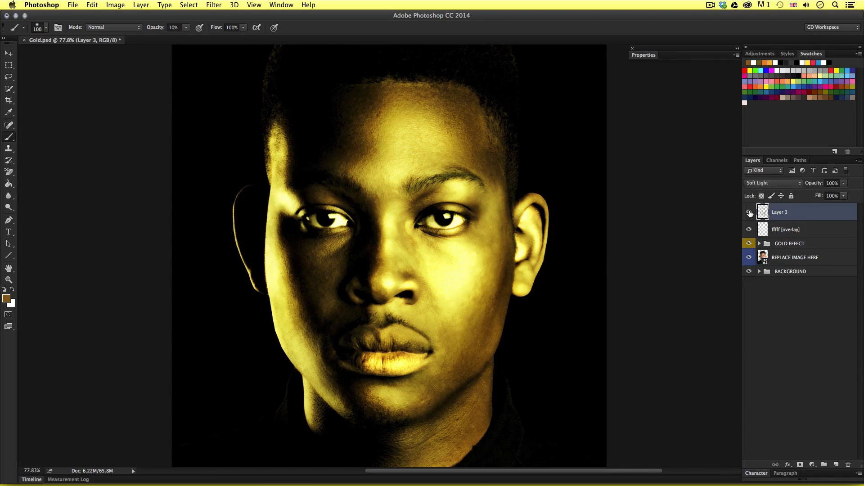
pyautogui.click(749, 212)
pyautogui.click(750, 212)
pyautogui.click(749, 212)
pyautogui.click(750, 212)
pyautogui.click(749, 212)
pyautogui.click(749, 212)
pyautogui.click(750, 212)
pyautogui.click(750, 212)
pyautogui.click(749, 212)
pyautogui.click(749, 212)
pyautogui.click(750, 212)
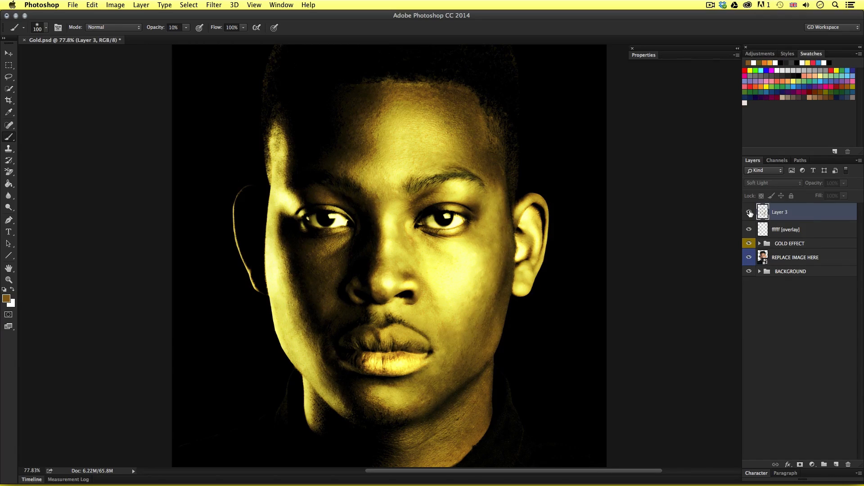
pyautogui.click(750, 212)
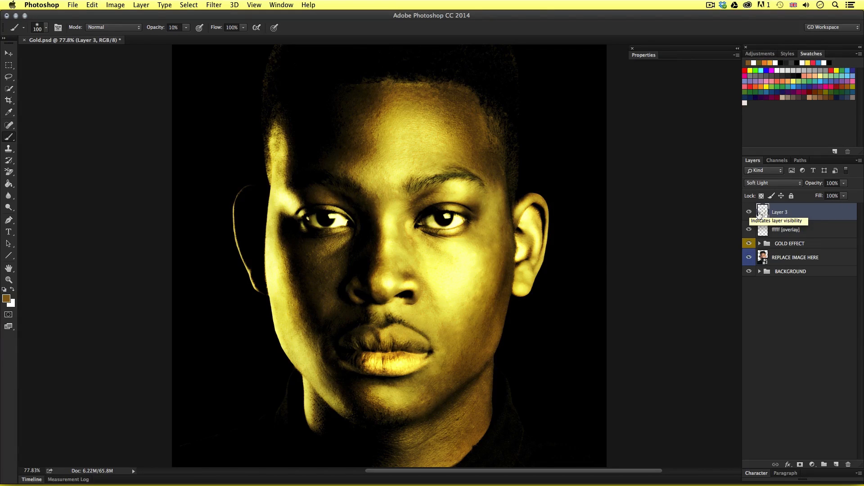
# Lower the opacity of the brown layer to 53% and rename it "8a6214 [soft light]".
pyautogui.click(844, 183)
pyautogui.moveTo(846, 192); pyautogui.dragTo(823, 196)
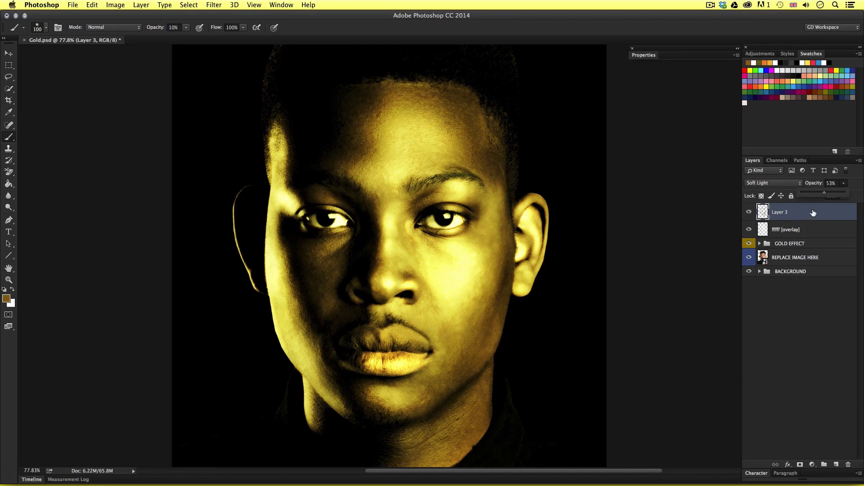
pyautogui.doubleClick(781, 213)
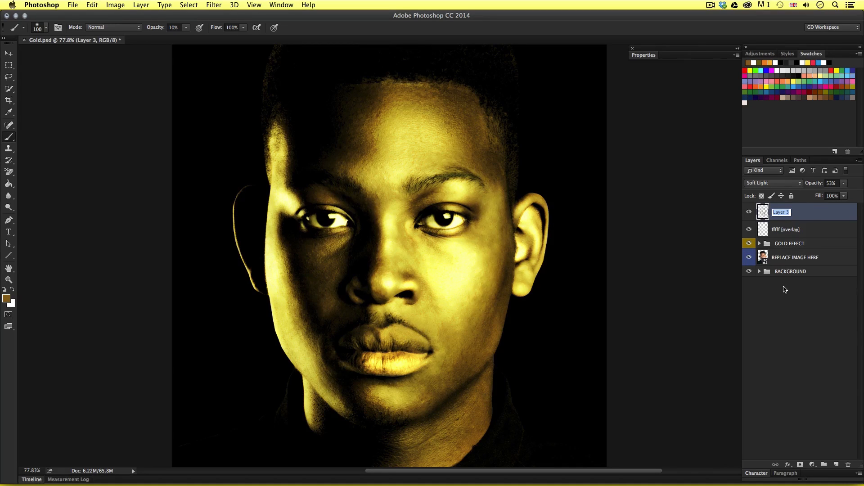
pyautogui.write('8')
pyautogui.write('a6214 [soft light]')
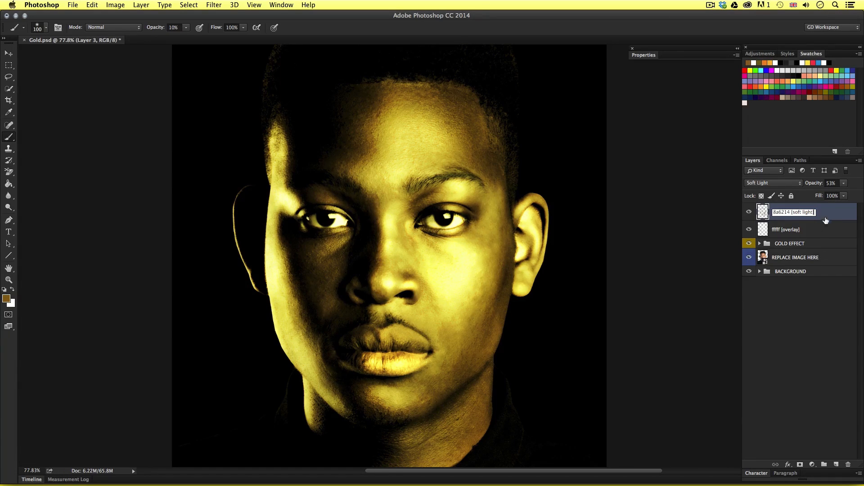
pyautogui.press('Return')
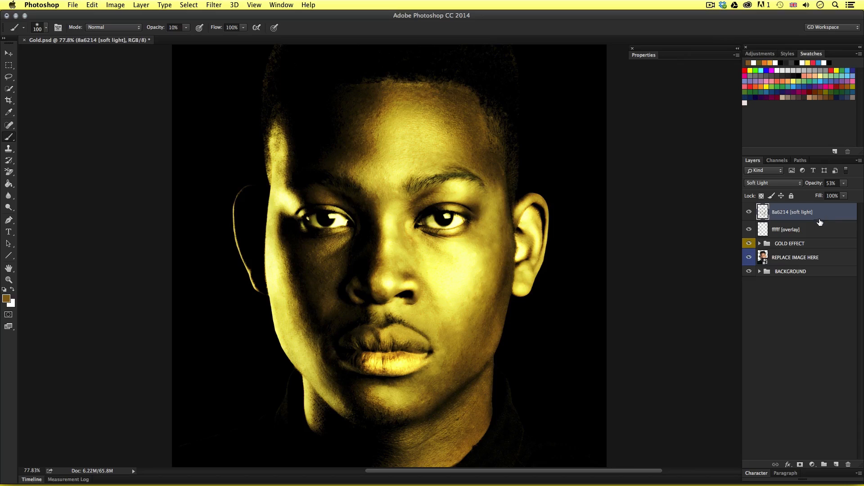
# Group the 8a6214 [soft light] and fffff [overlay] layers and name the group HIGHLIGHTS.
pyautogui.keyDown('shift'); pyautogui.click(818, 235); pyautogui.keyUp('shift')
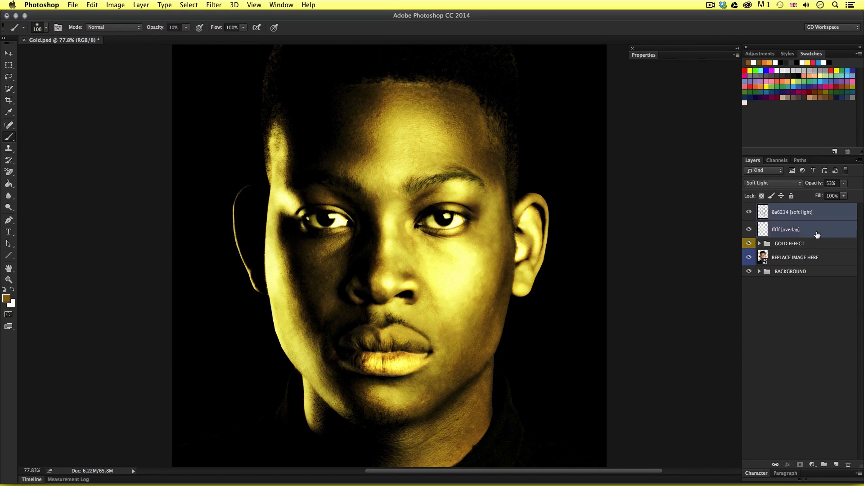
pyautogui.press('super+g')
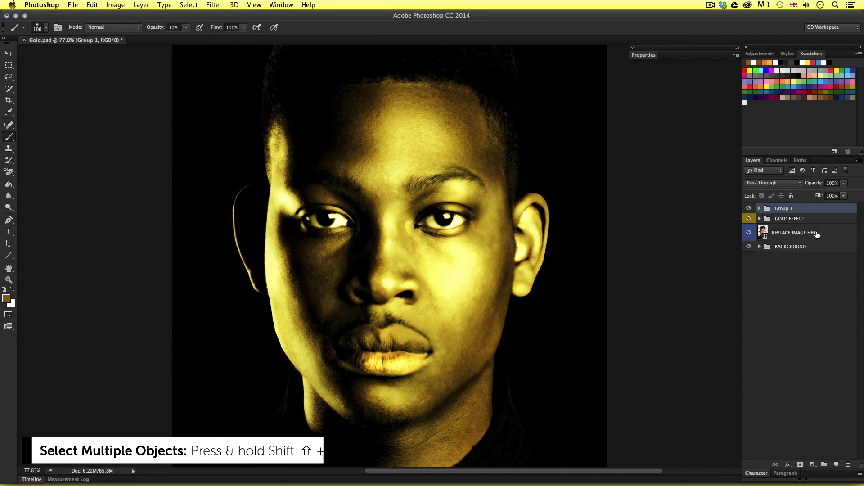
pyautogui.doubleClick(783, 210)
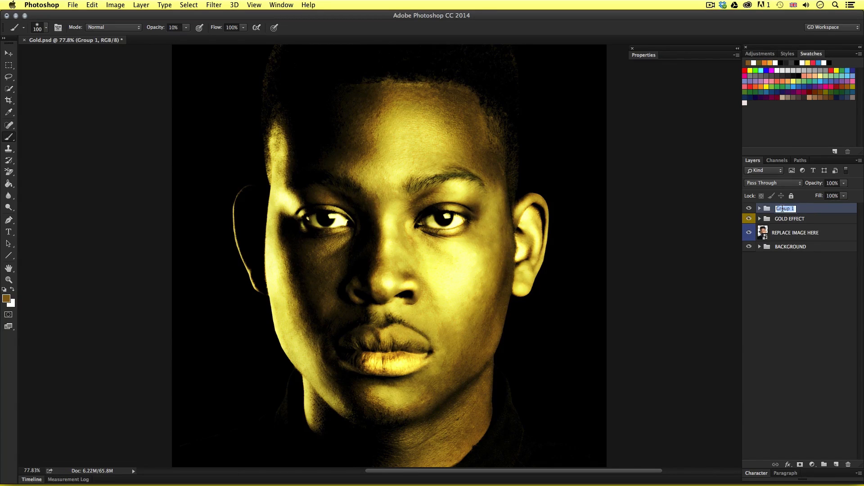
pyautogui.write('HIGHLIGH')
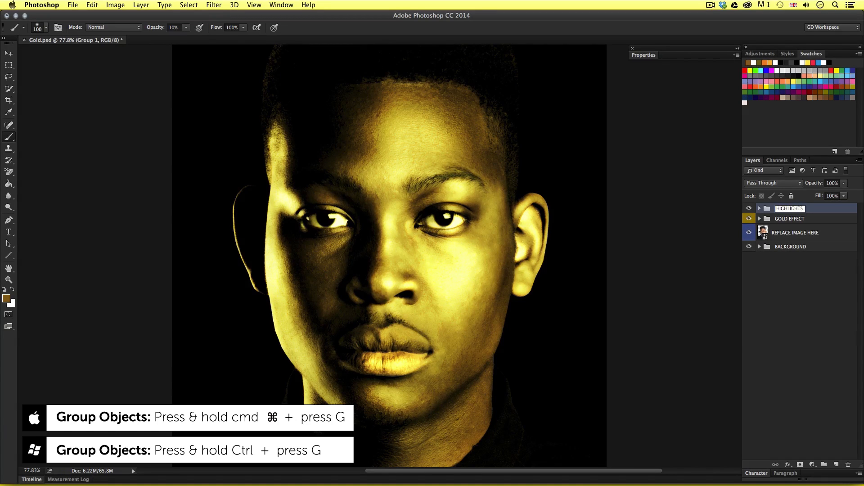
pyautogui.write('TS')
pyautogui.press('Return')
# Give the HIGHLIGHTS group a violet color label and save the document.
pyautogui.rightClick(821, 210)
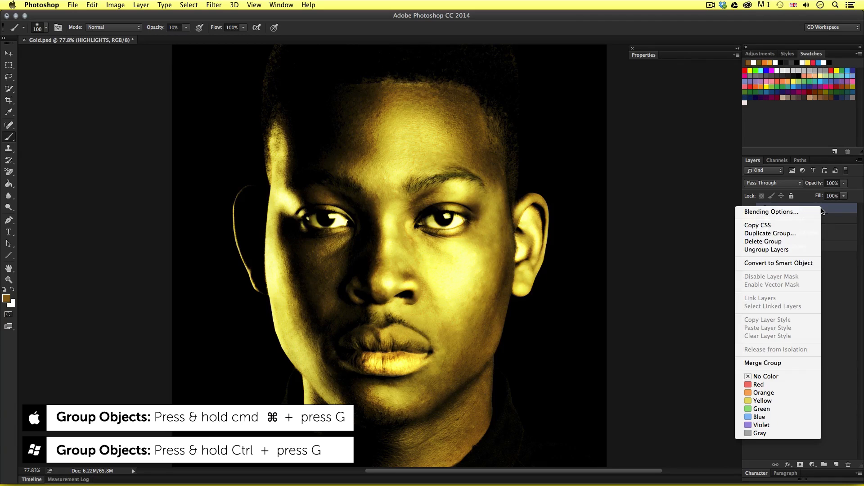
pyautogui.click(799, 425)
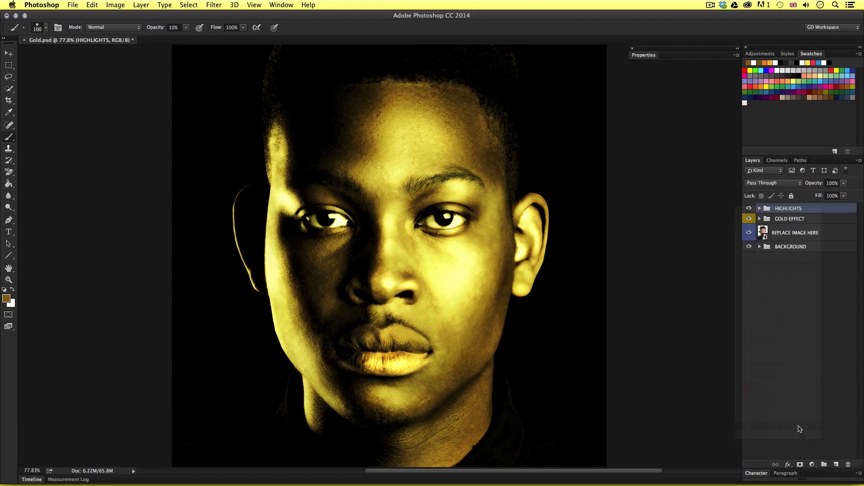
pyautogui.click(804, 340)
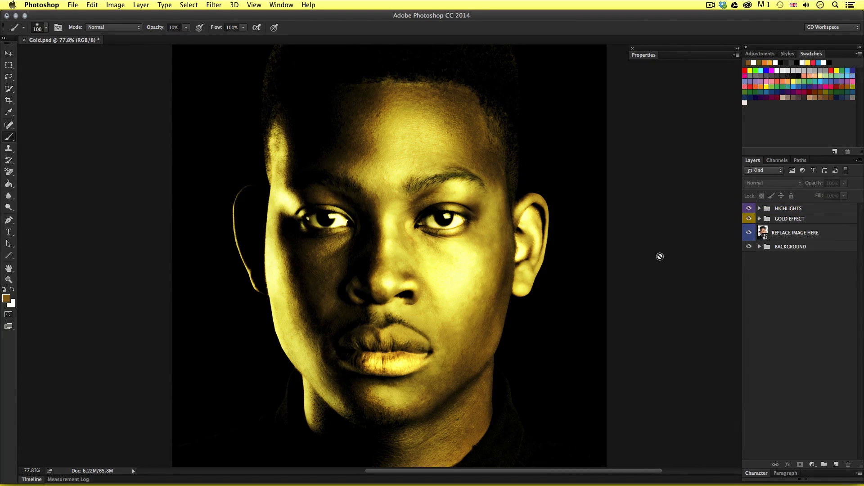
pyautogui.press('super+s')
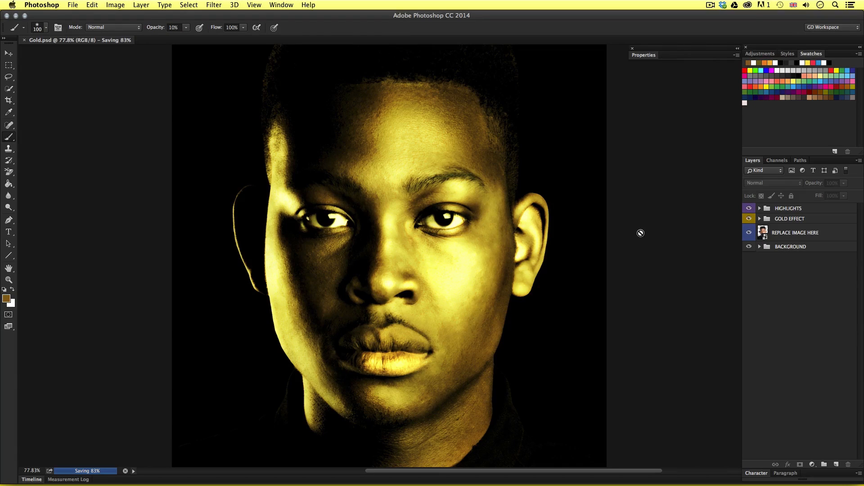
# Zoom out to about 56% to view the whole portrait.
pyautogui.press('v')
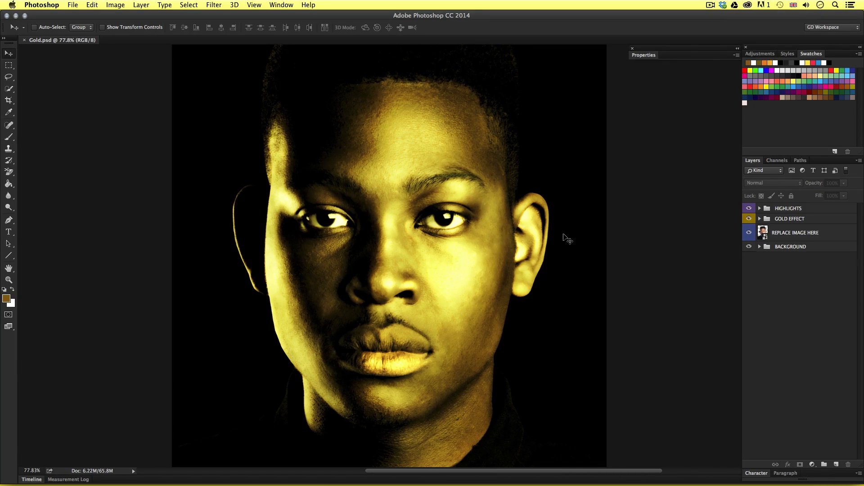
pyautogui.press('z')
pyautogui.moveTo(468, 249); pyautogui.dragTo(449, 253)
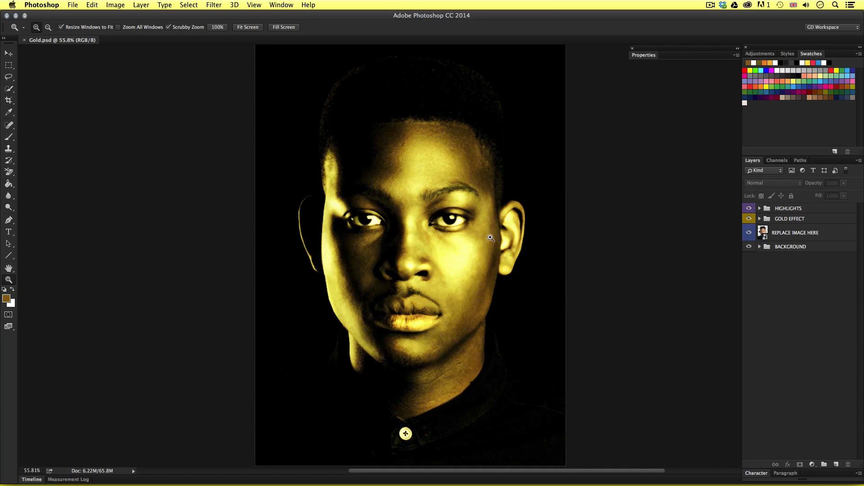
pyautogui.press('v')
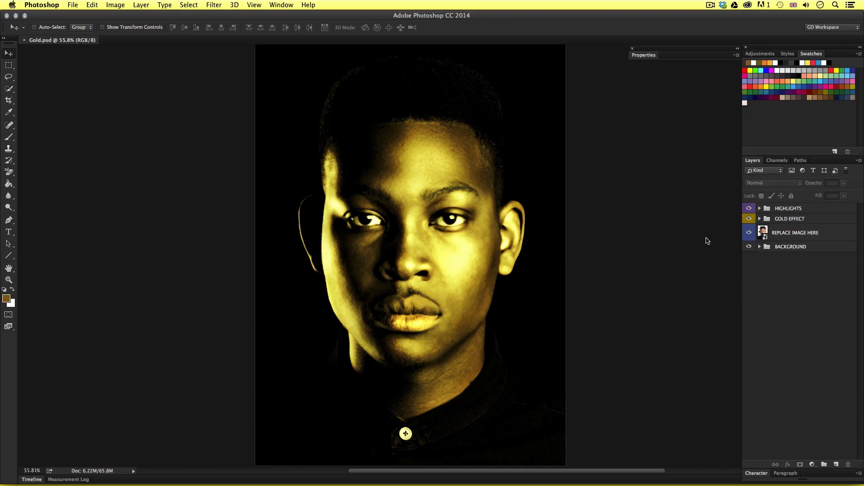
# Duplicate the Gold.psd document under the name Gold copy, keeping its layers.
pyautogui.click(117, 6)
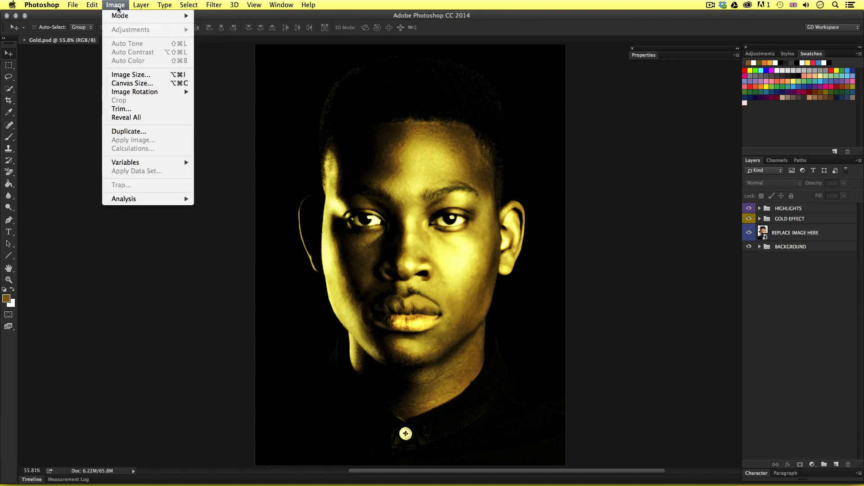
pyautogui.click(129, 131)
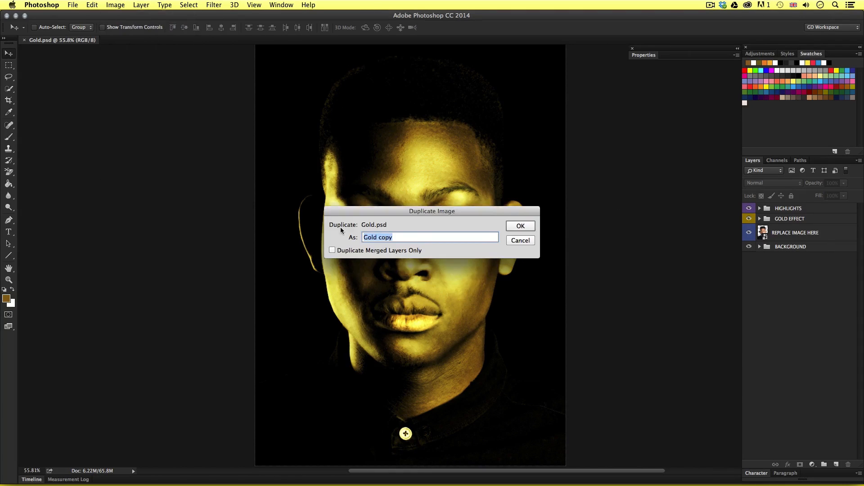
pyautogui.click(521, 226)
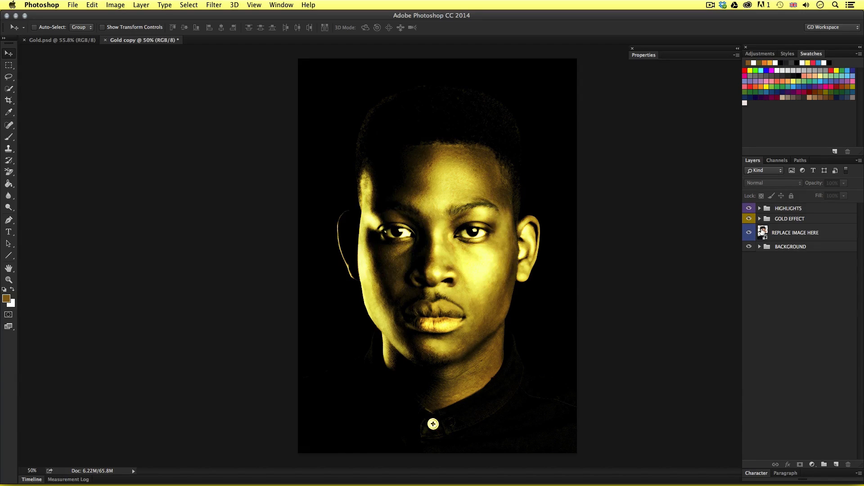
# Open the REPLACE IMAGE HERE smart object and copy the LIGHT SKIN EXAMPLE layer from Man Example.psb into it.
pyautogui.doubleClick(763, 232)
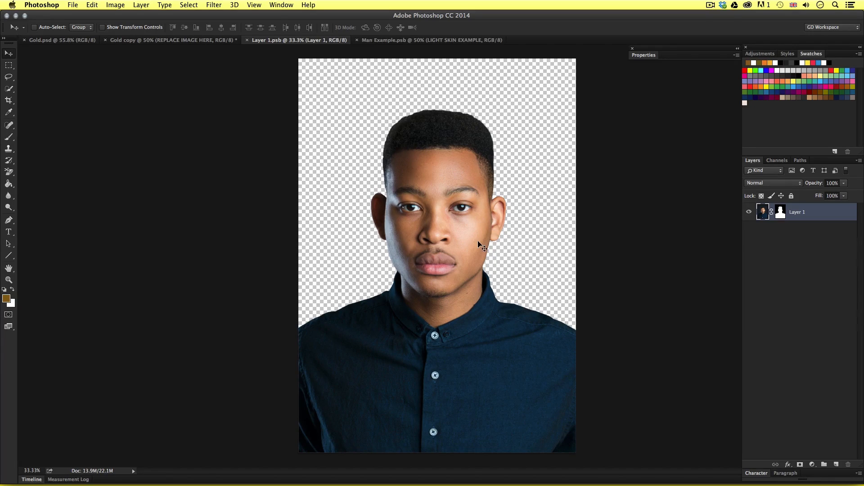
pyautogui.click(390, 41)
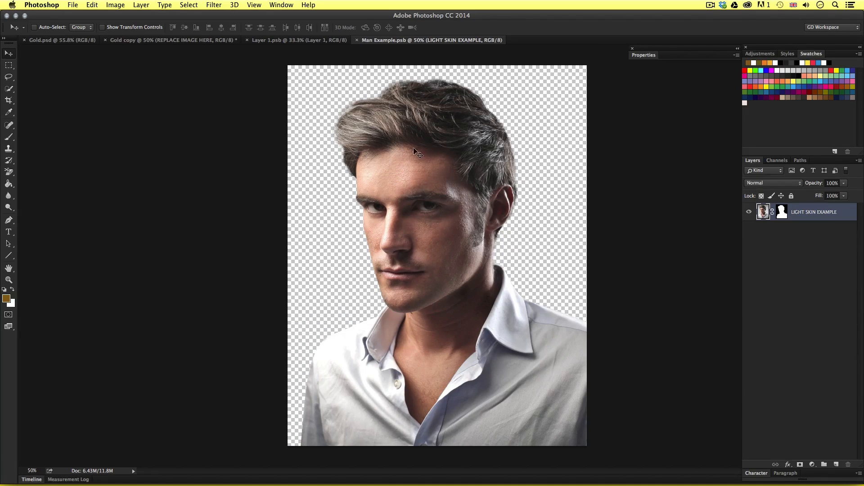
pyautogui.moveTo(410, 147); pyautogui.dragTo(434, 222)
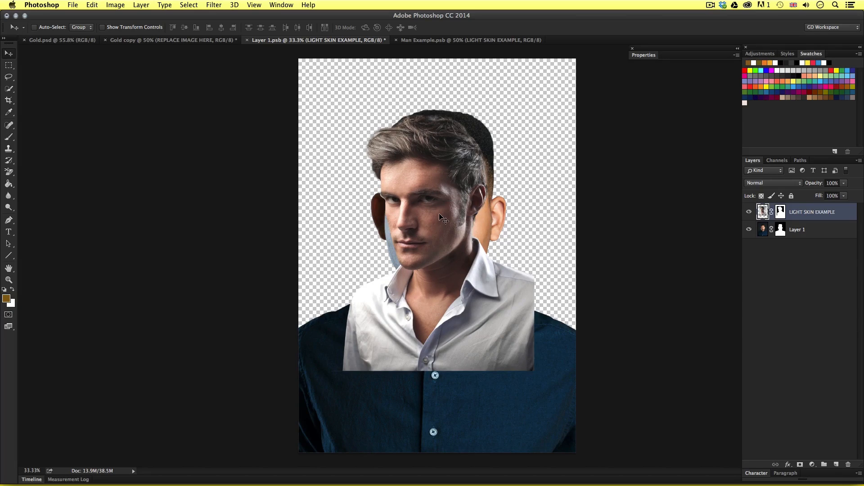
# Enlarge the LIGHT SKIN EXAMPLE layer and position it over the original man's head and shoulders.
pyautogui.hotkey('ctrl', 't')
pyautogui.moveTo(531, 108); pyautogui.dragTo(560, 65)
pyautogui.moveTo(503, 148); pyautogui.dragTo(503, 168)
pyautogui.press('Return')
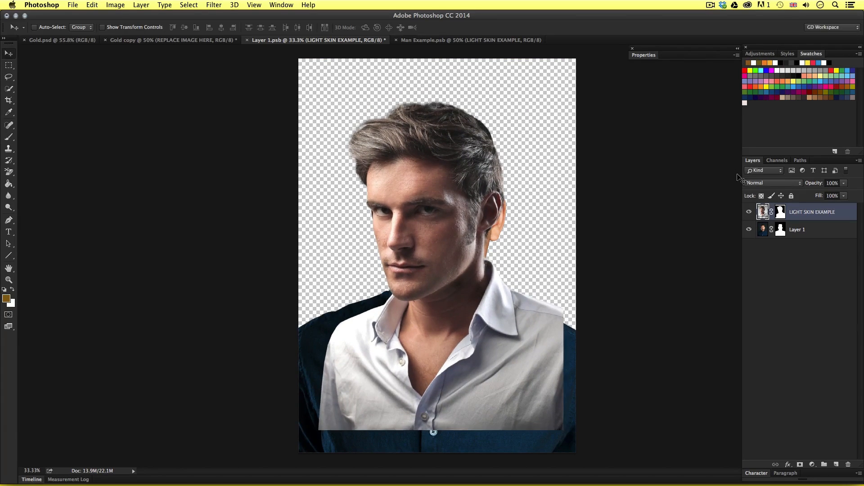
# Hide Layer 1 in the smart object, then save and close Layer 1.psb.
pyautogui.click(749, 229)
pyautogui.press('super+w')
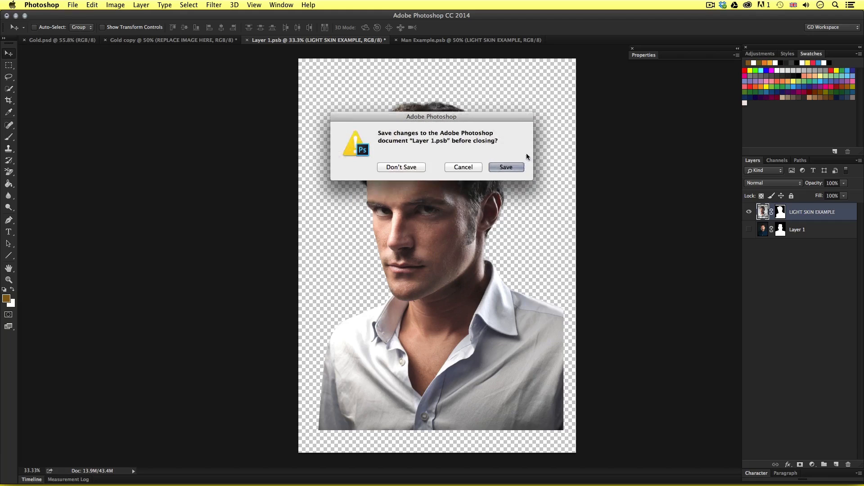
pyautogui.press('Return')
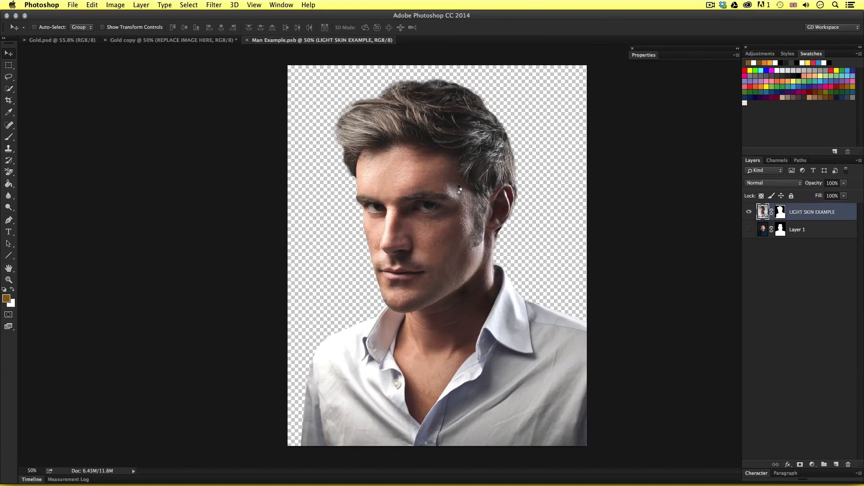
# Return to the Gold copy document and hide the HIGHLIGHTS group.
pyautogui.click(212, 40)
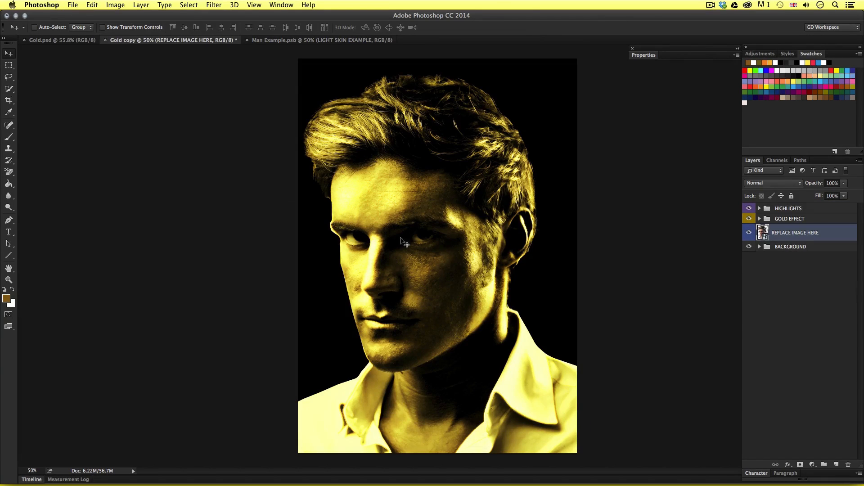
pyautogui.click(748, 208)
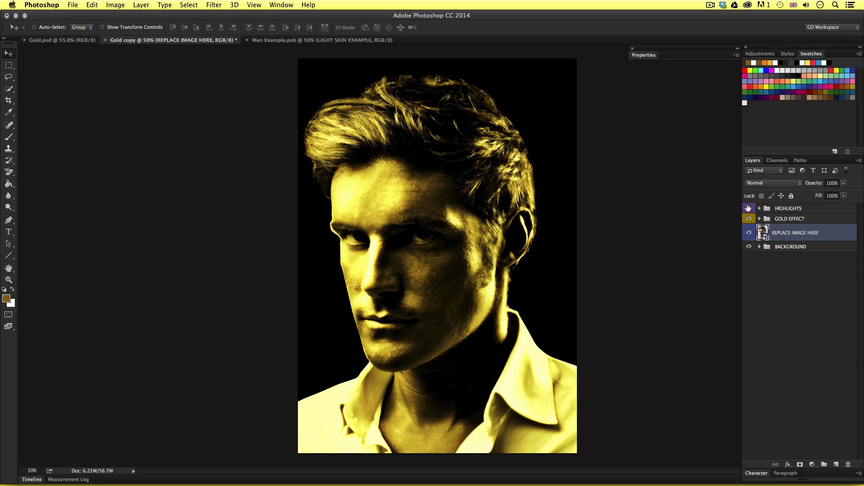
pyautogui.click(749, 208)
pyautogui.click(800, 208)
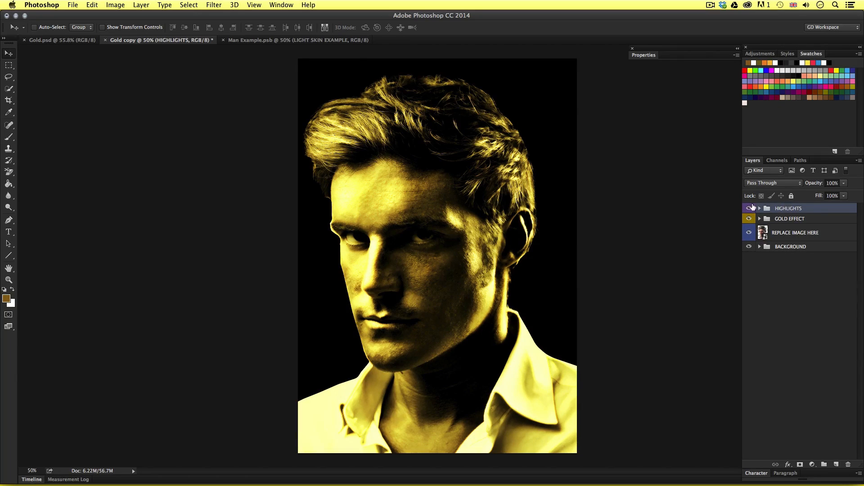
pyautogui.click(749, 208)
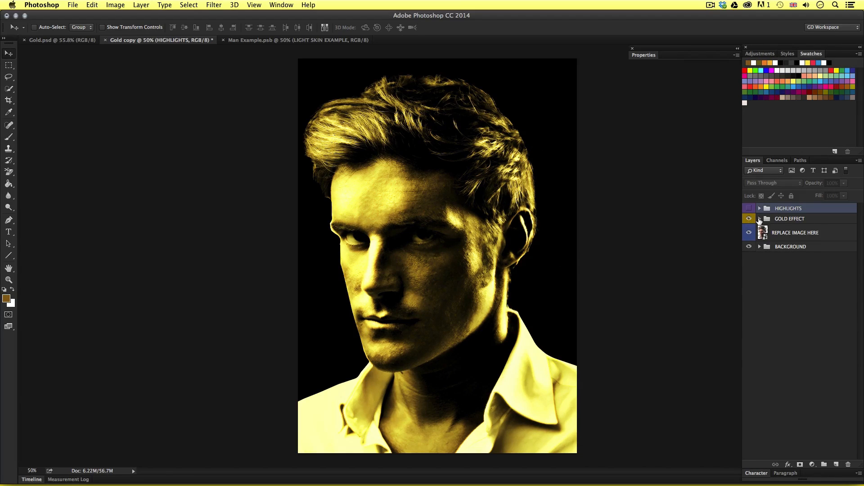
# Examine the contents of the GOLD EFFECT group and compare the new portrait with and without it.
pyautogui.click(760, 219)
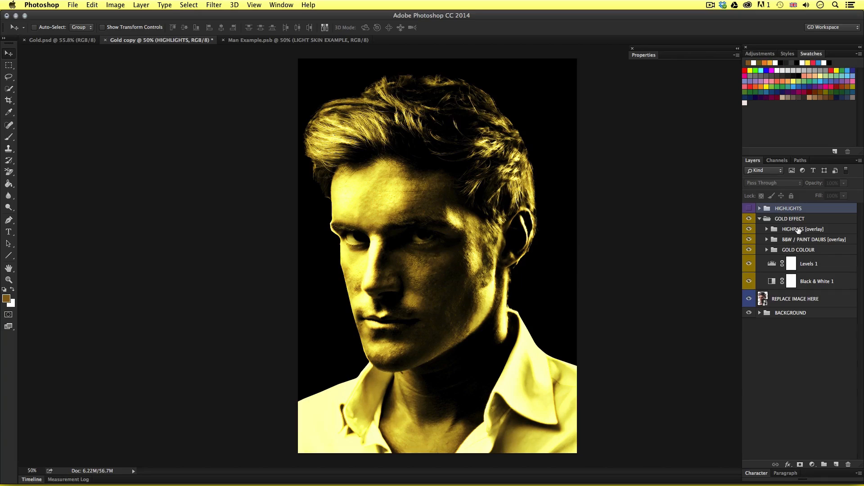
pyautogui.click(760, 219)
pyautogui.click(749, 219)
pyautogui.click(749, 219)
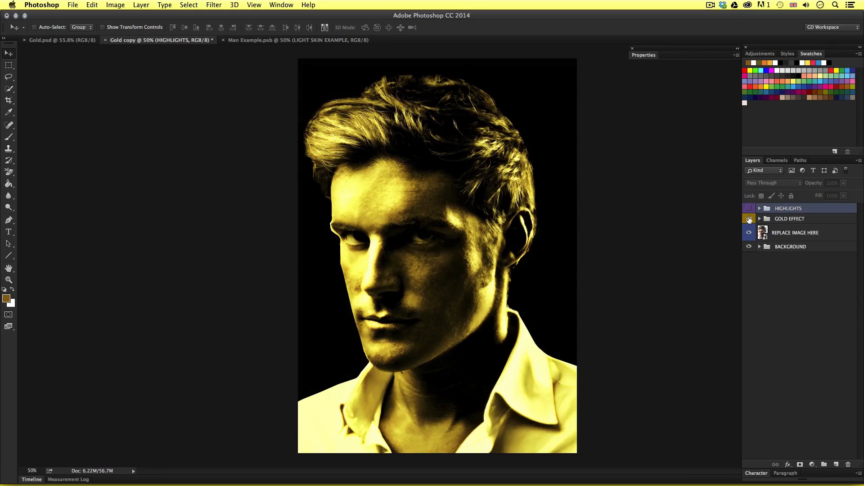
pyautogui.click(760, 219)
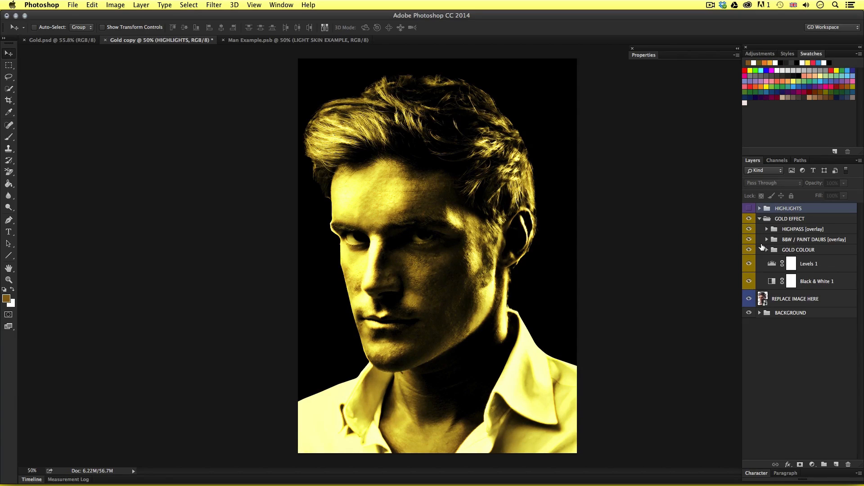
pyautogui.click(767, 239)
pyautogui.click(767, 240)
pyautogui.click(760, 219)
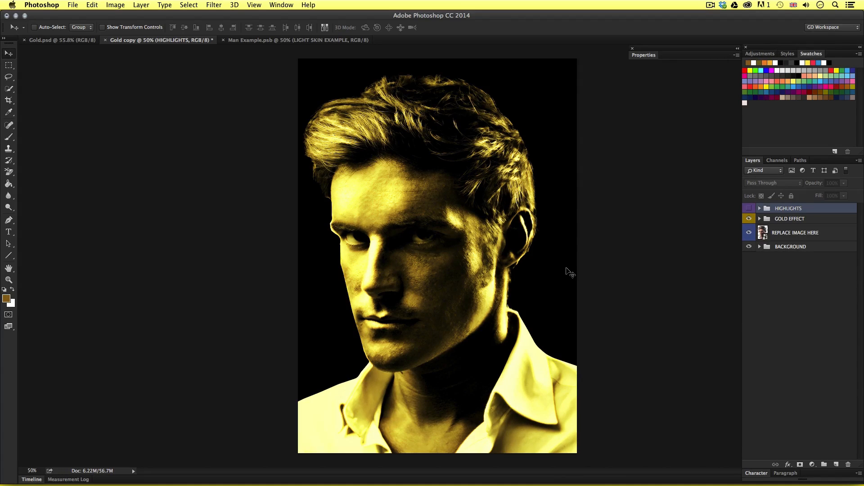
# Close Gold copy without saving and close Man Example.psb, returning to Gold.psd.
pyautogui.press('super+w')
pyautogui.click(403, 169)
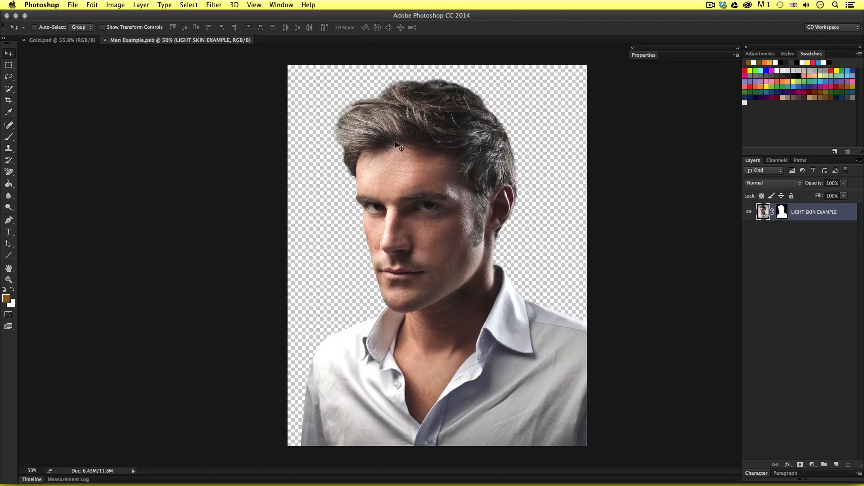
pyautogui.press('super+w')
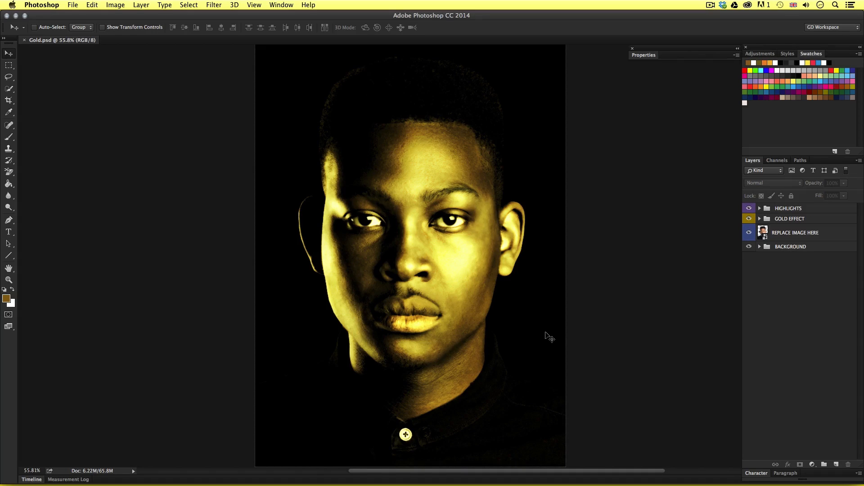
# Show the white Layer 2 inside the BACKGROUND group.
pyautogui.click(796, 249)
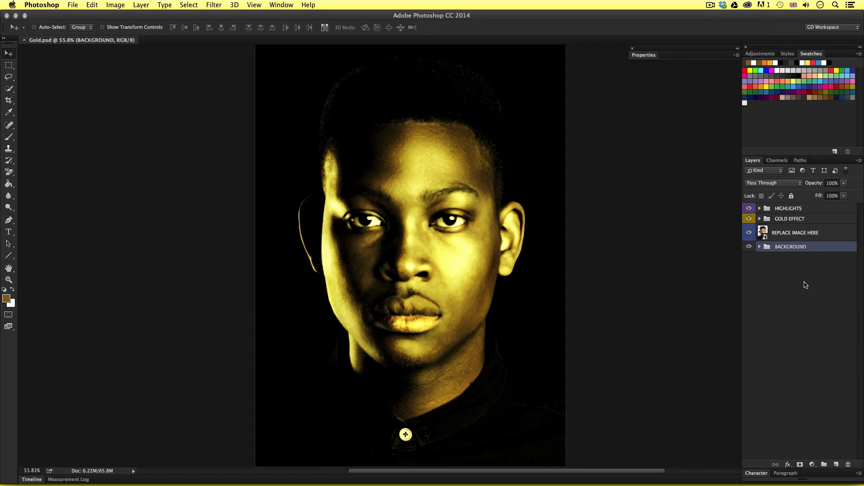
pyautogui.click(759, 246)
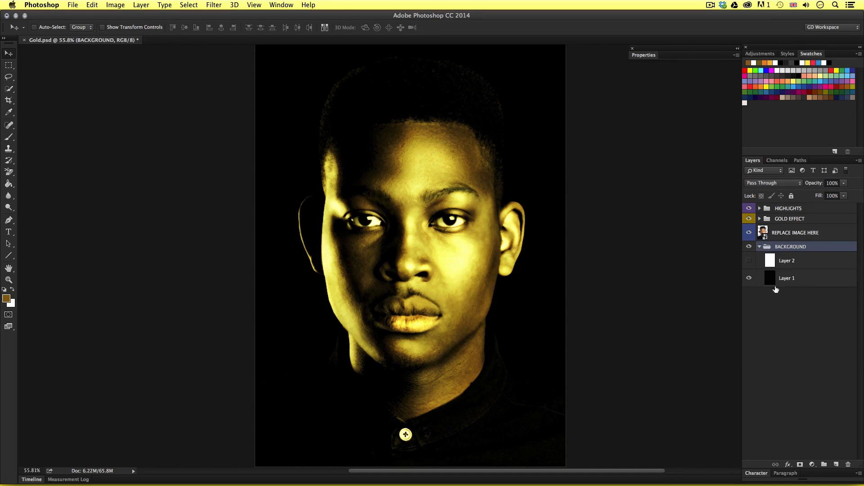
pyautogui.click(804, 265)
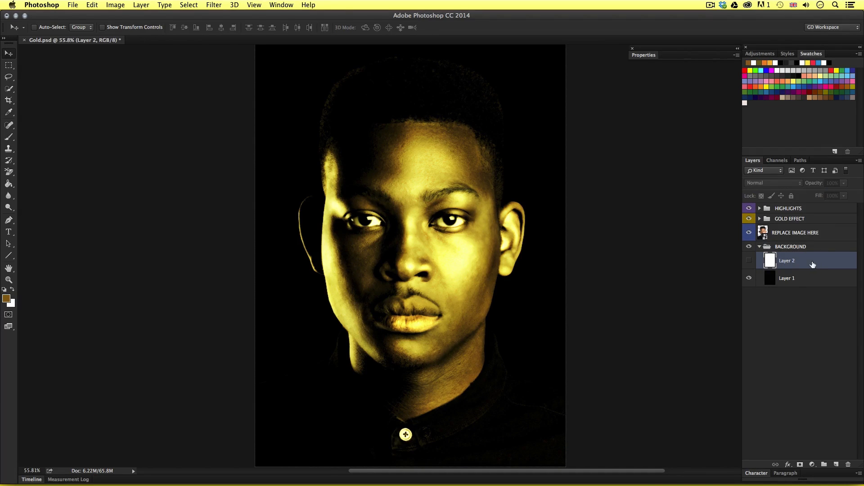
pyautogui.click(750, 261)
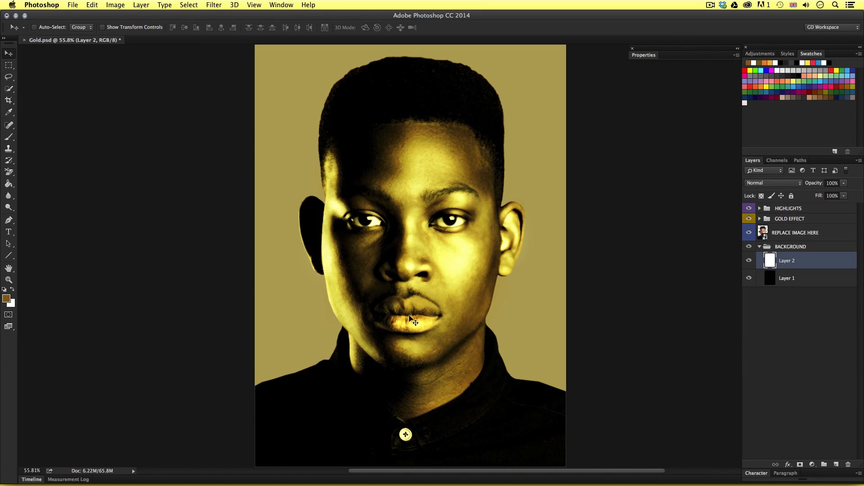
# Compare the portrait on the white background with the GOLD EFFECT group hidden and shown.
pyautogui.click(789, 221)
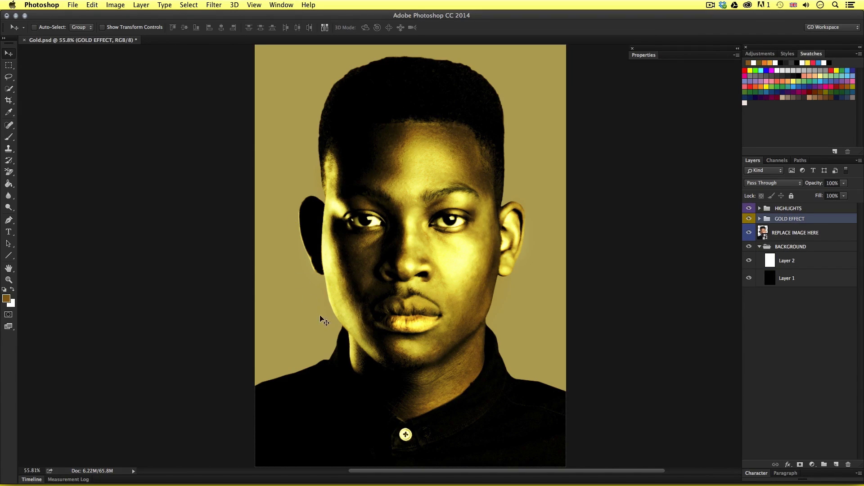
pyautogui.click(749, 219)
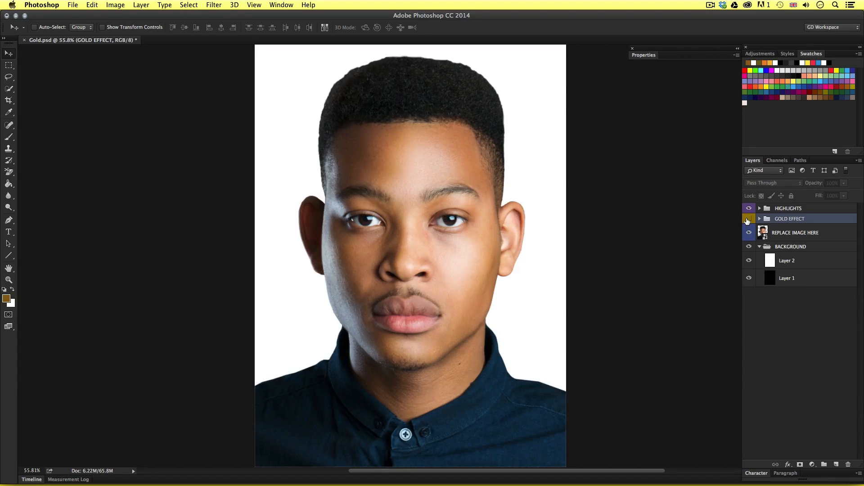
pyautogui.click(748, 220)
pyautogui.click(748, 219)
pyautogui.click(748, 219)
pyautogui.click(748, 219)
pyautogui.click(748, 219)
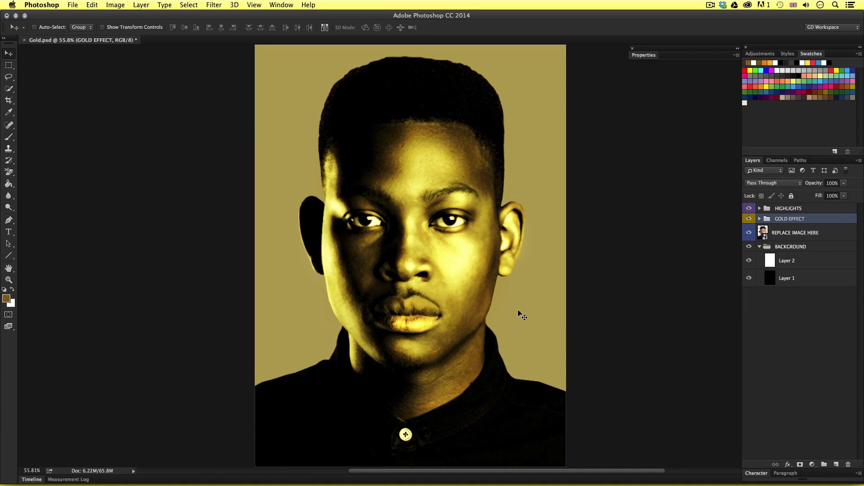
# Mask the GOLD EFFECT group to the man's outline from the REPLACE IMAGE HERE layer, and collapse the BACKGROUND group.
pyautogui.keyDown('super'); pyautogui.click(764, 232); pyautogui.keyUp('super')
pyautogui.click(800, 465)
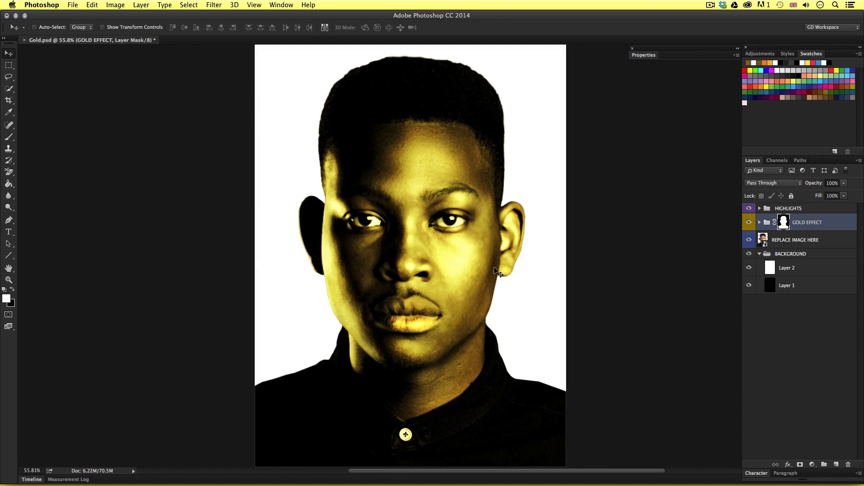
pyautogui.click(750, 268)
pyautogui.press('z')
pyautogui.moveTo(410, 427); pyautogui.dragTo(461, 378)
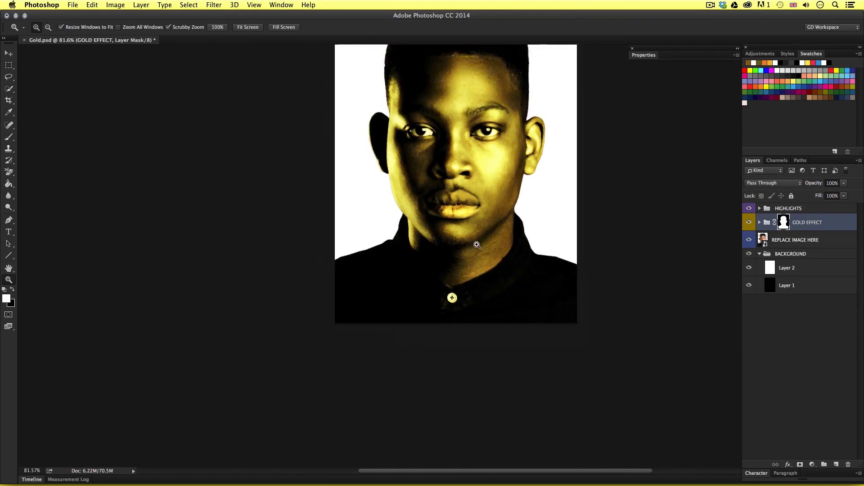
pyautogui.moveTo(508, 324); pyautogui.dragTo(467, 233)
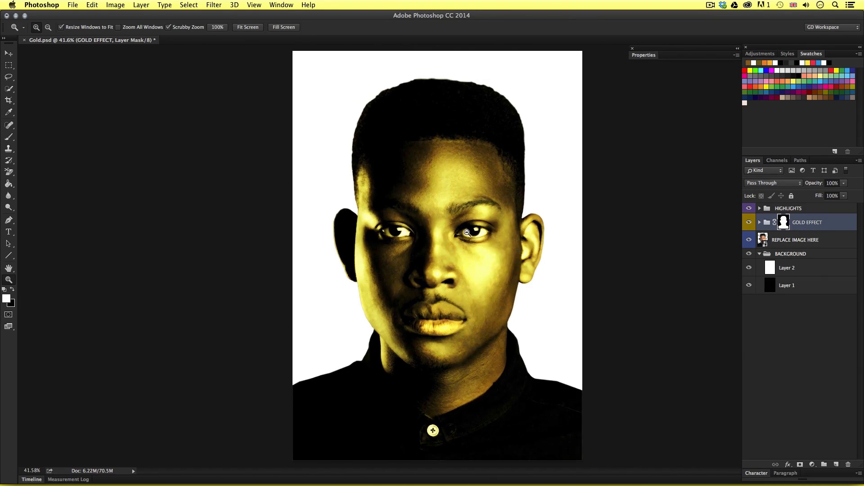
pyautogui.press('v')
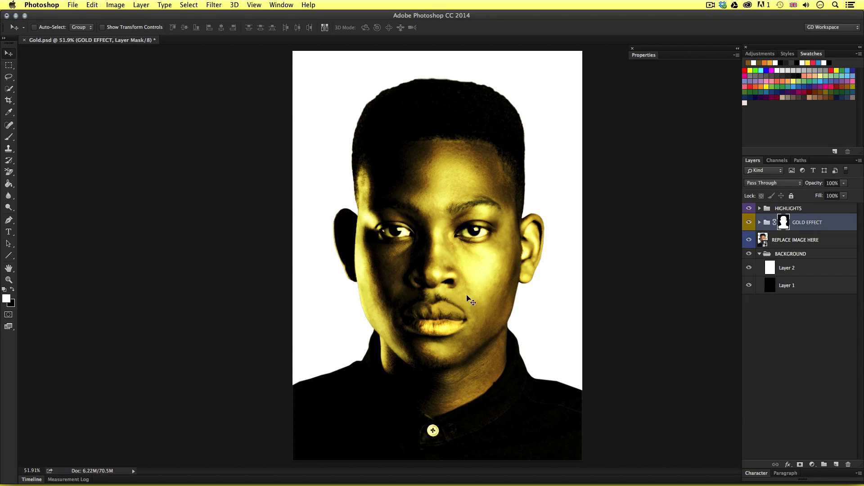
pyautogui.click(760, 254)
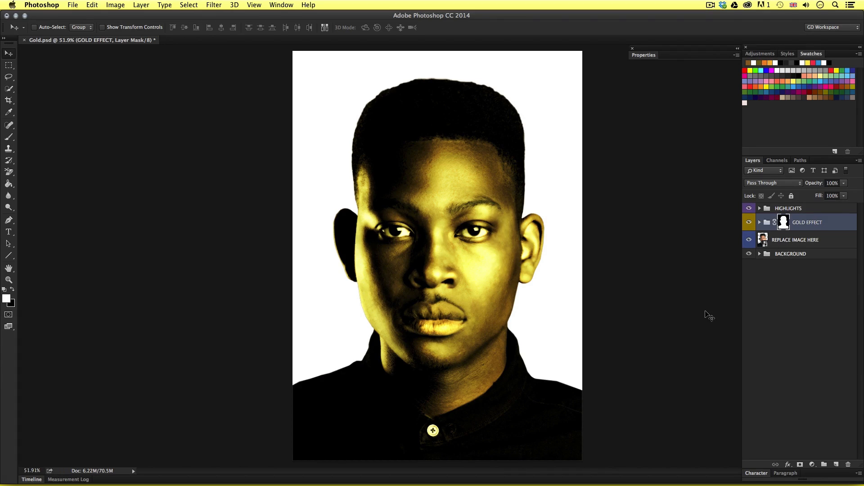
# Duplicate the REPLACE IMAGE HERE layer to above the HIGHLIGHTS group and add a white layer mask to the copy.
pyautogui.click(811, 241)
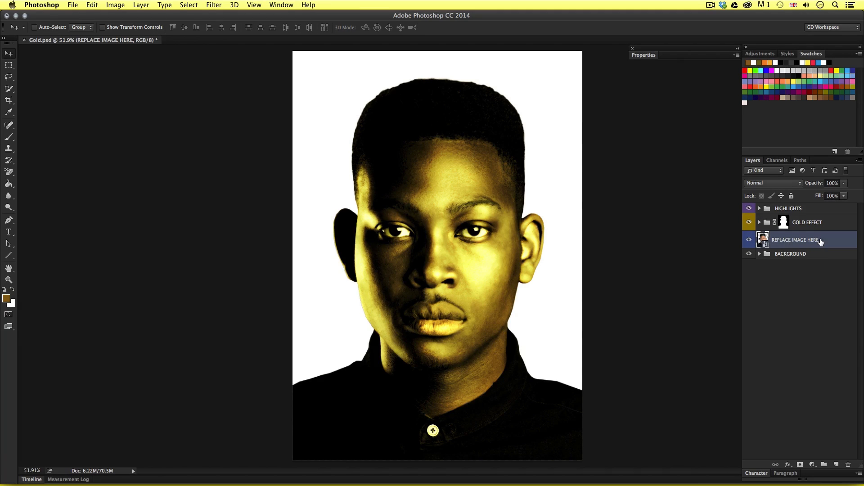
pyautogui.press('super+j')
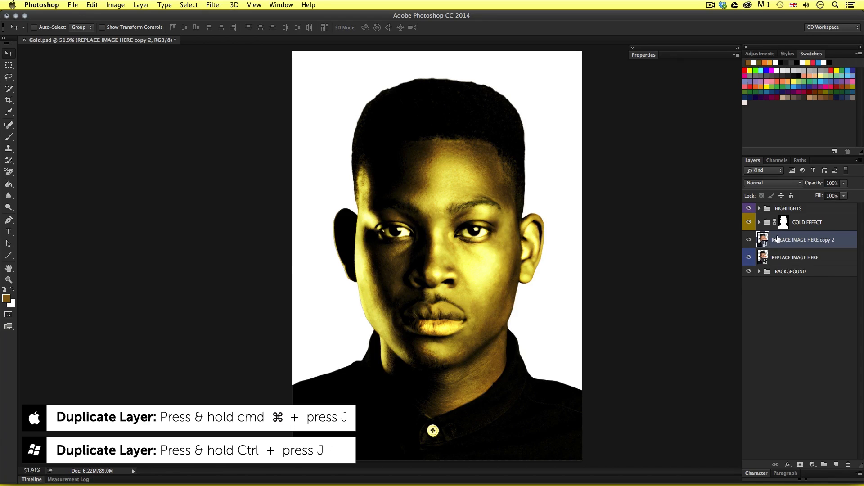
pyautogui.moveTo(779, 242); pyautogui.dragTo(774, 206)
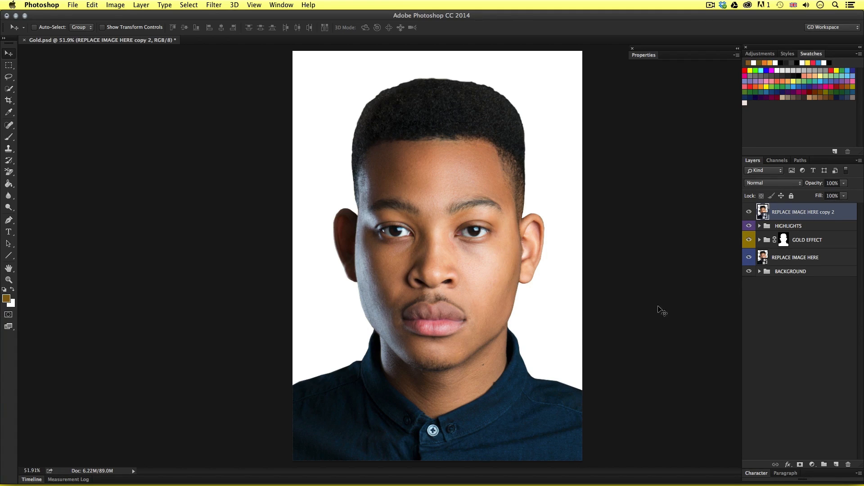
pyautogui.click(801, 465)
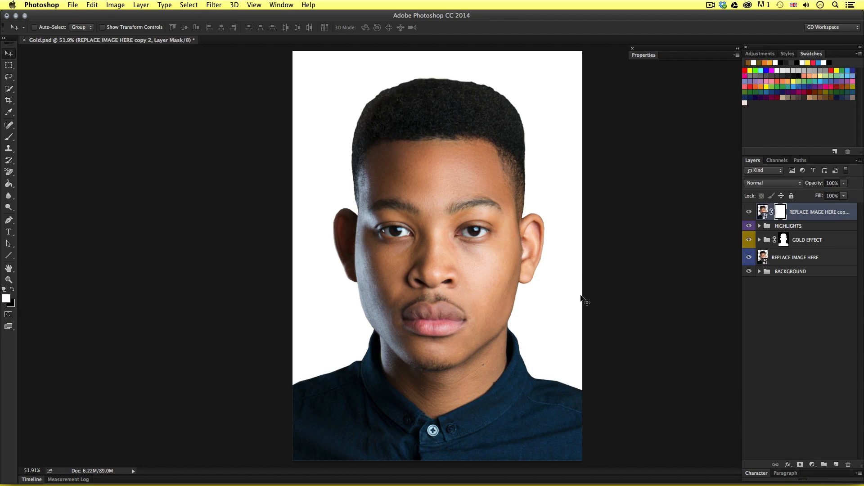
# Target the mask of the REPLACE IMAGE HERE copy and set up the Brush tool with black at 100% opacity.
pyautogui.click(832, 304)
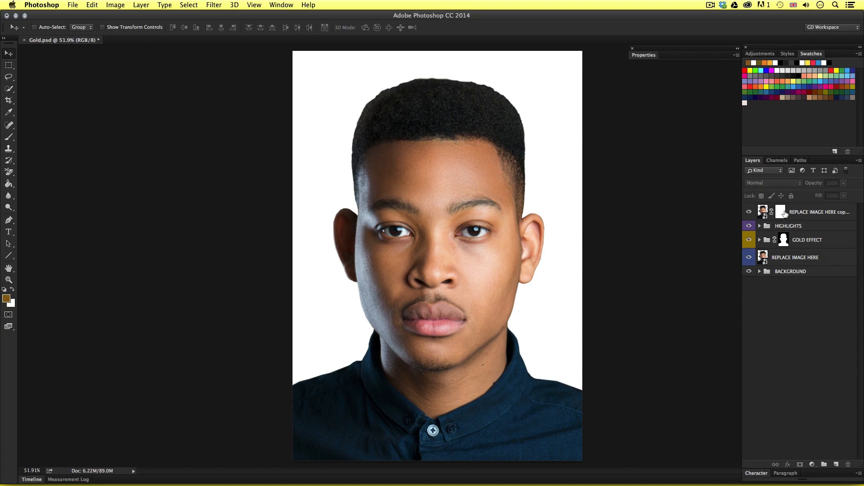
pyautogui.click(784, 213)
pyautogui.press('d')
pyautogui.press('b')
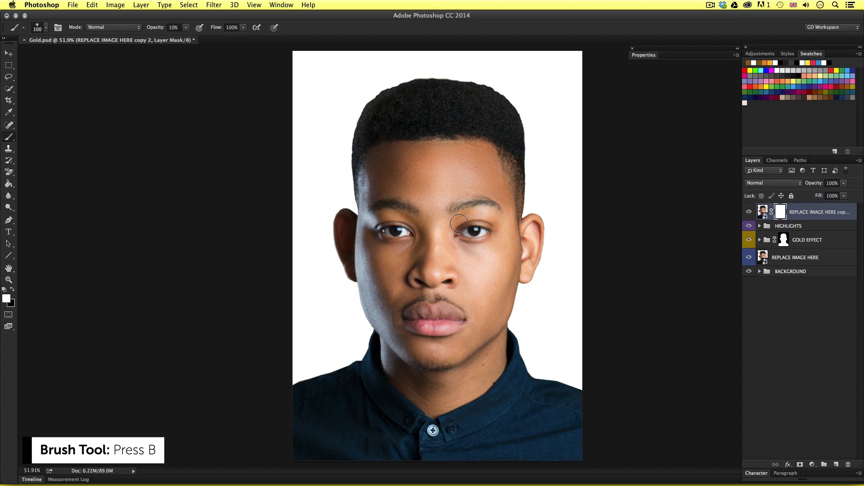
pyautogui.press('x')
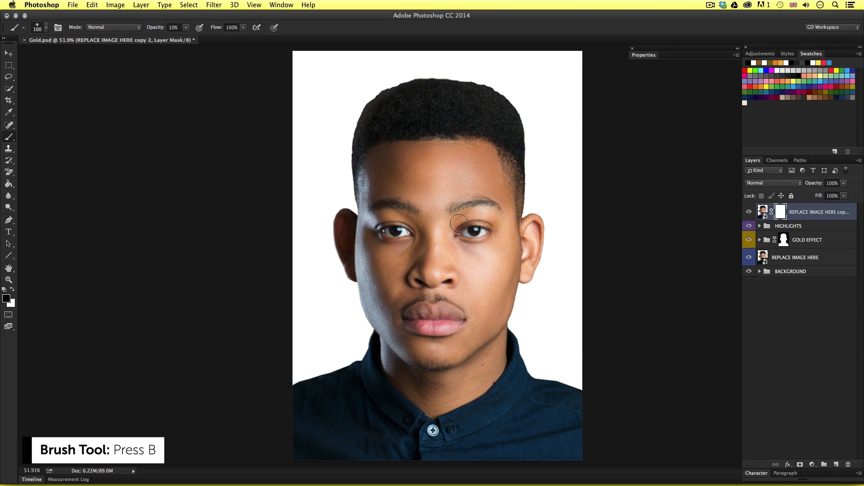
pyautogui.click(186, 28)
pyautogui.moveTo(188, 38); pyautogui.dragTo(242, 39)
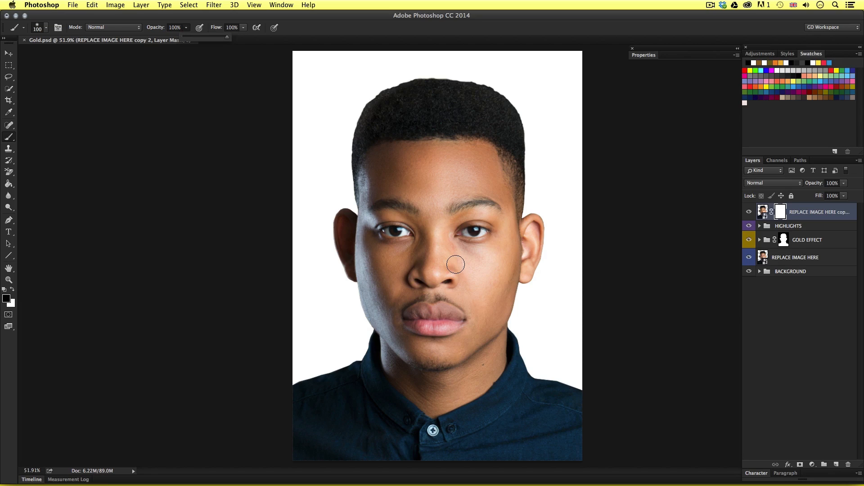
# Paint black on the mask over the forehead, hair, eyes, nose, ears and lips with an enlarged brush to uncover the gold effect.
pyautogui.press('super+space')
pyautogui.keyDown('super'); pyautogui.click(443, 259); pyautogui.keyUp('super')
pyautogui.moveTo(445, 247)
pyautogui.mouseDown()
pyautogui.moveTo(435, 259)
pyautogui.moveTo(447, 220)
pyautogui.moveTo(518, 270)
pyautogui.moveTo(469, 150)
pyautogui.mouseUp()
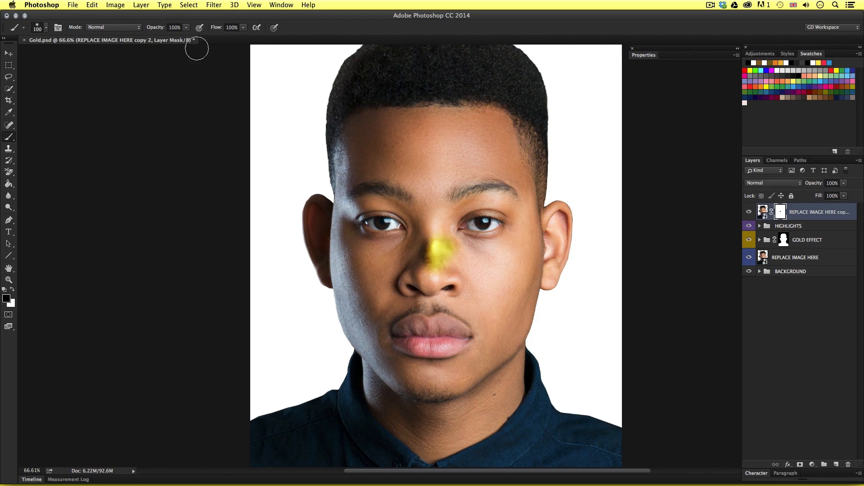
pyautogui.press(']')
pyautogui.press(']')
pyautogui.press(']')
pyautogui.press(']')
pyautogui.press(']')
pyautogui.press('space')
pyautogui.moveTo(469, 150); pyautogui.dragTo(468, 226)
pyautogui.moveTo(517, 141); pyautogui.dragTo(399, 212)
pyautogui.press('space')
pyautogui.moveTo(540, 326); pyautogui.dragTo(536, 203)
pyautogui.moveTo(408, 252); pyautogui.dragTo(464, 270)
# Paint black on the mask over the jaw, chin and neck, resizing the brush to stay clear of the blue shirt.
pyautogui.press('super+space')
pyautogui.moveTo(423, 266); pyautogui.dragTo(450, 266)
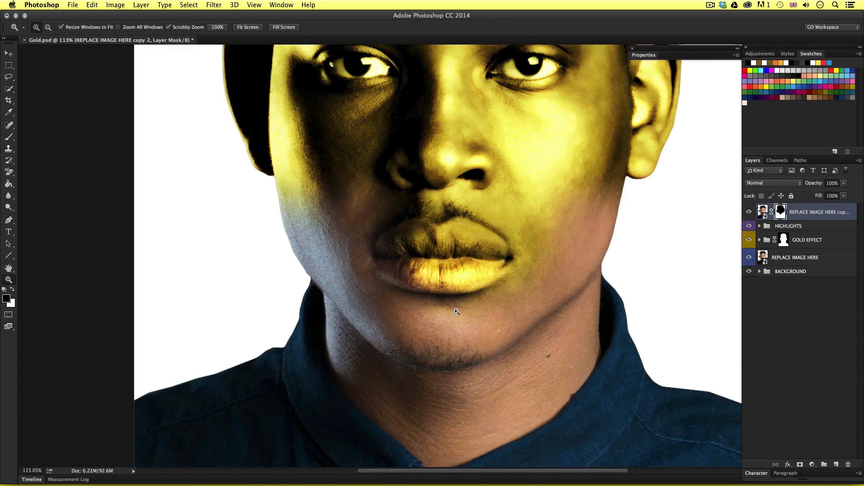
pyautogui.moveTo(405, 292)
pyautogui.mouseDown()
pyautogui.moveTo(300, 198)
pyautogui.moveTo(340, 287)
pyautogui.moveTo(331, 336)
pyautogui.moveTo(408, 436)
pyautogui.moveTo(362, 343)
pyautogui.mouseUp()
pyautogui.press('[')
pyautogui.press('[')
pyautogui.press('[')
pyautogui.press('[')
pyautogui.press('[')
pyautogui.press('space')
pyautogui.moveTo(343, 328)
pyautogui.mouseDown()
pyautogui.moveTo(384, 370)
pyautogui.moveTo(481, 330)
pyautogui.moveTo(530, 282)
pyautogui.moveTo(547, 174)
pyautogui.moveTo(491, 270)
pyautogui.moveTo(382, 341)
pyautogui.moveTo(306, 223)
pyautogui.moveTo(406, 231)
pyautogui.mouseUp()
pyautogui.press(']')
pyautogui.press(']')
pyautogui.press(']')
pyautogui.press(']')
pyautogui.press(']')
pyautogui.press(']')
pyautogui.press(']')
pyautogui.press('space')
pyautogui.moveTo(468, 144); pyautogui.dragTo(410, 272)
pyautogui.moveTo(413, 315)
pyautogui.mouseDown()
pyautogui.moveTo(456, 330)
pyautogui.moveTo(471, 279)
pyautogui.moveTo(498, 263)
pyautogui.mouseUp()
# Touch up the mask in black over the leftover skin along the face edge and beside the shirt collar.
pyautogui.press('super+space')
pyautogui.moveTo(429, 252); pyautogui.dragTo(390, 251)
pyautogui.press(']')
pyautogui.click(335, 242)
pyautogui.press('space')
pyautogui.moveTo(392, 162); pyautogui.dragTo(393, 266)
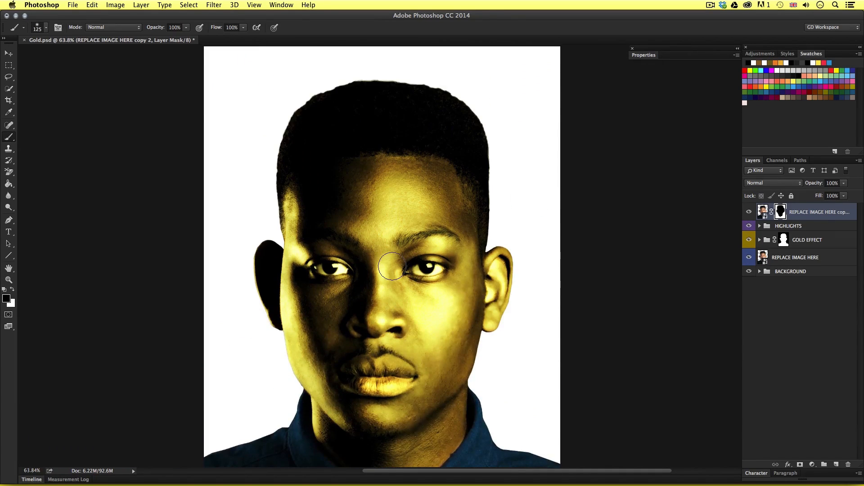
pyautogui.press('super+space')
pyautogui.moveTo(614, 382); pyautogui.dragTo(529, 267)
pyautogui.moveTo(494, 300); pyautogui.dragTo(493, 282)
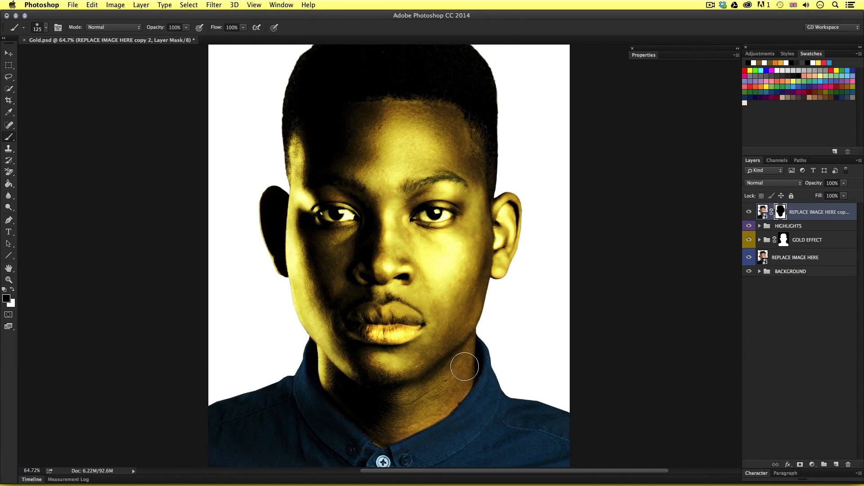
# Rename the masked REPLACE IMAGE HERE copy layer as COLOUR BACK.
pyautogui.press('v')
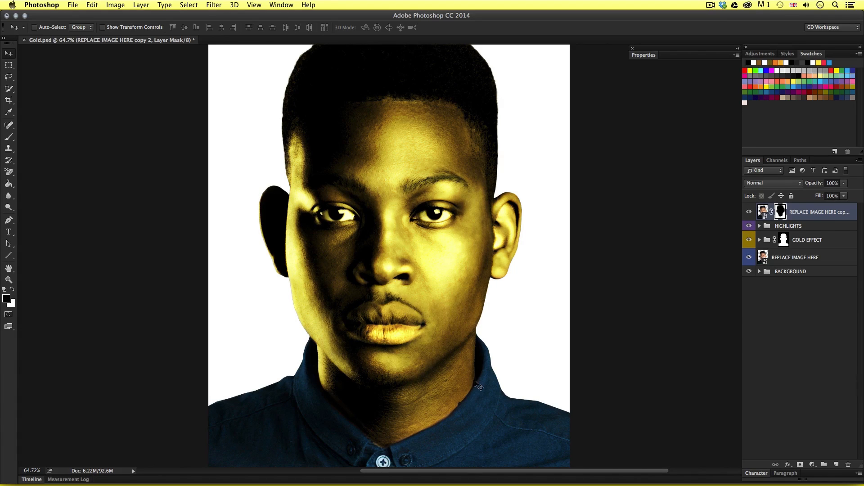
pyautogui.press('space')
pyautogui.moveTo(475, 363); pyautogui.dragTo(474, 369)
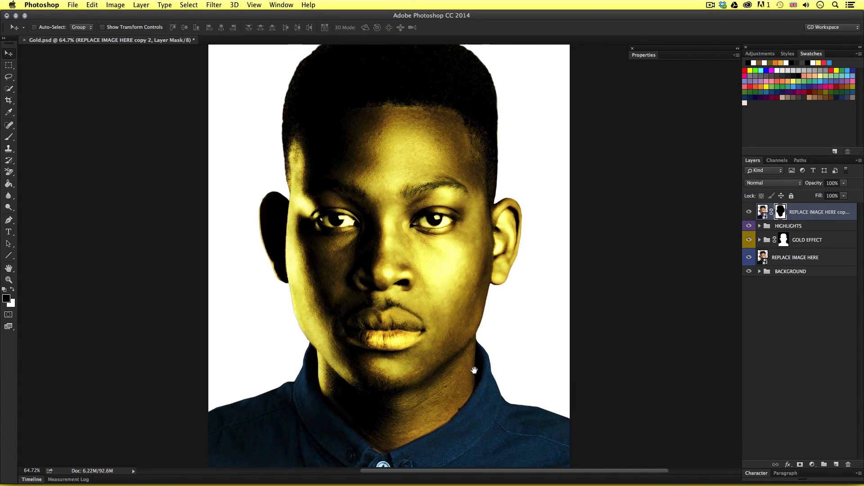
pyautogui.doubleClick(812, 212)
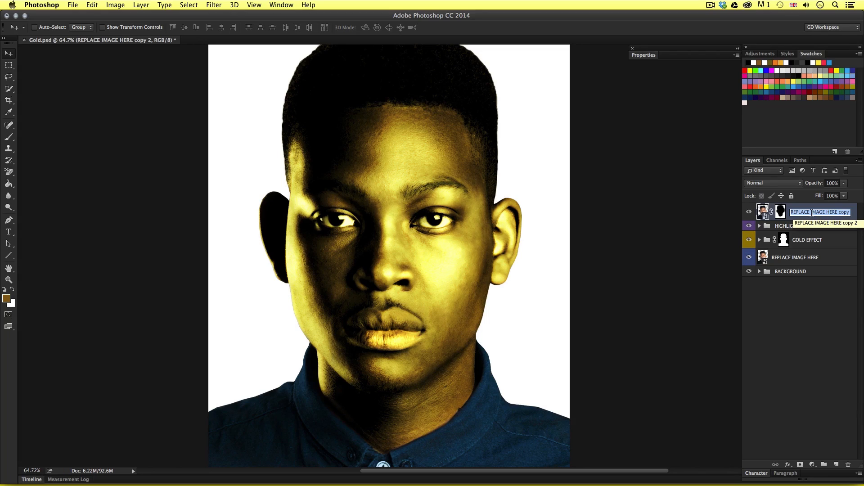
pyautogui.write('COLOUR BACK')
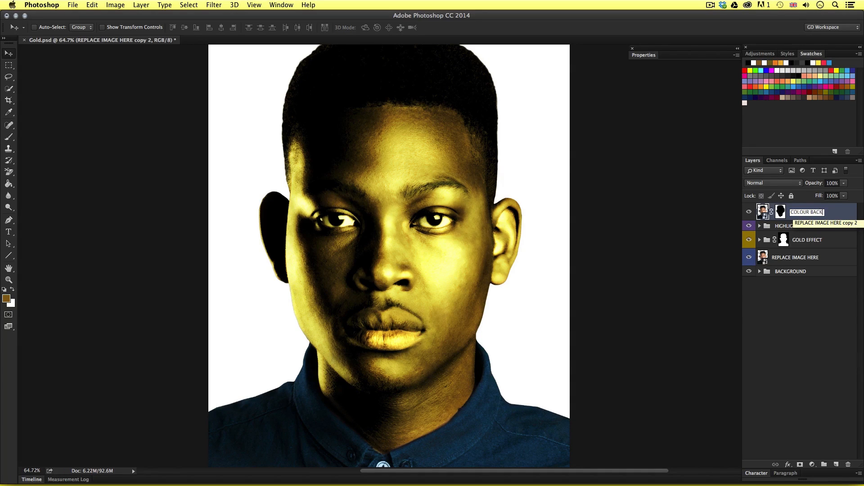
pyautogui.press('Return')
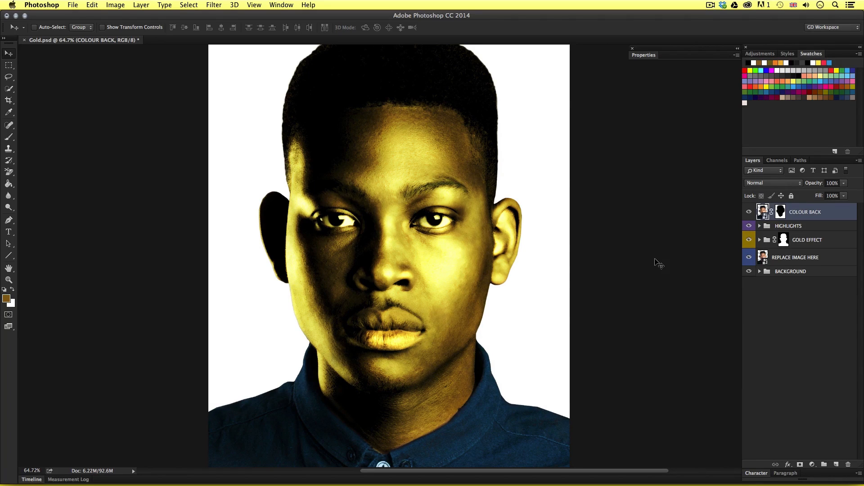
# Examine the gold portrait in full-screen mode, first as a whole image and up close on the face.
pyautogui.press('f')
pyautogui.press('f')
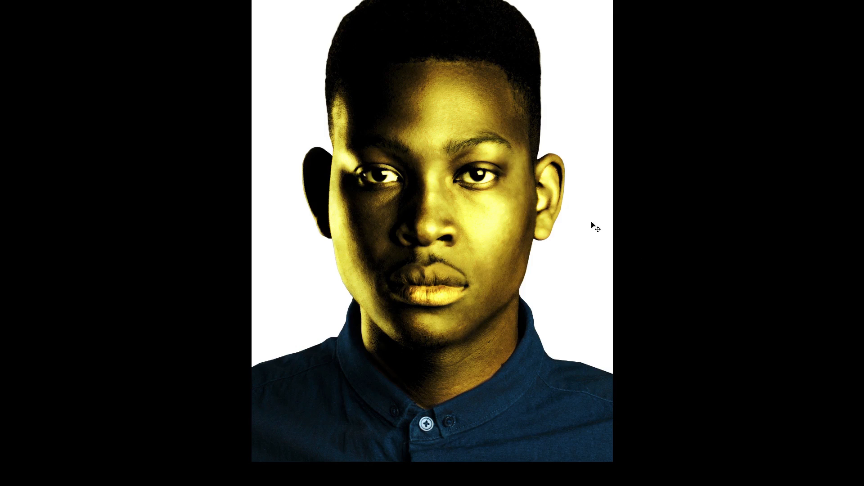
pyautogui.hotkey('ctrl', '0')
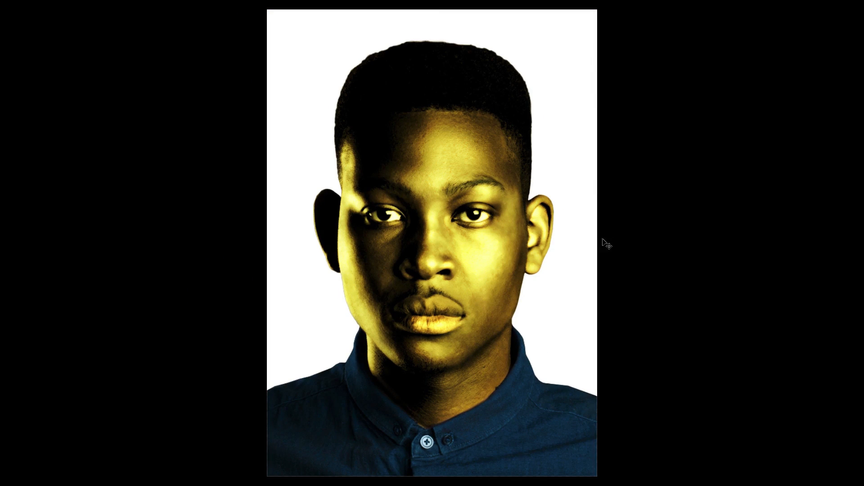
pyautogui.press('z')
pyautogui.click(463, 233)
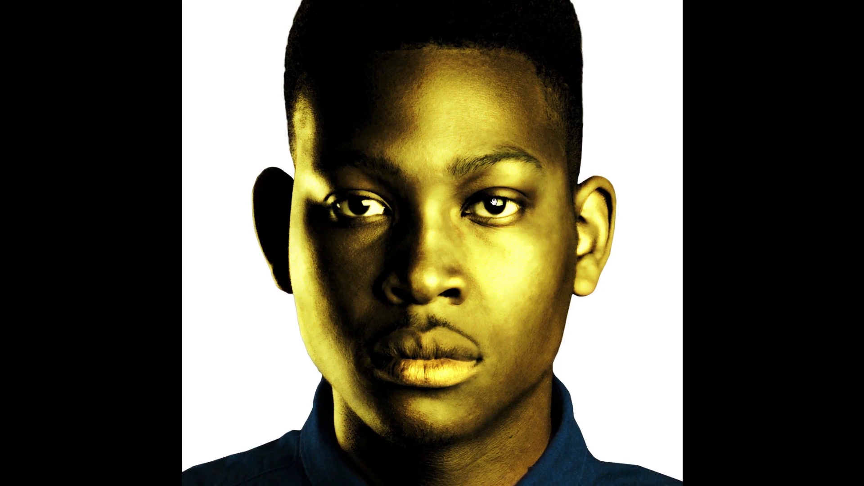